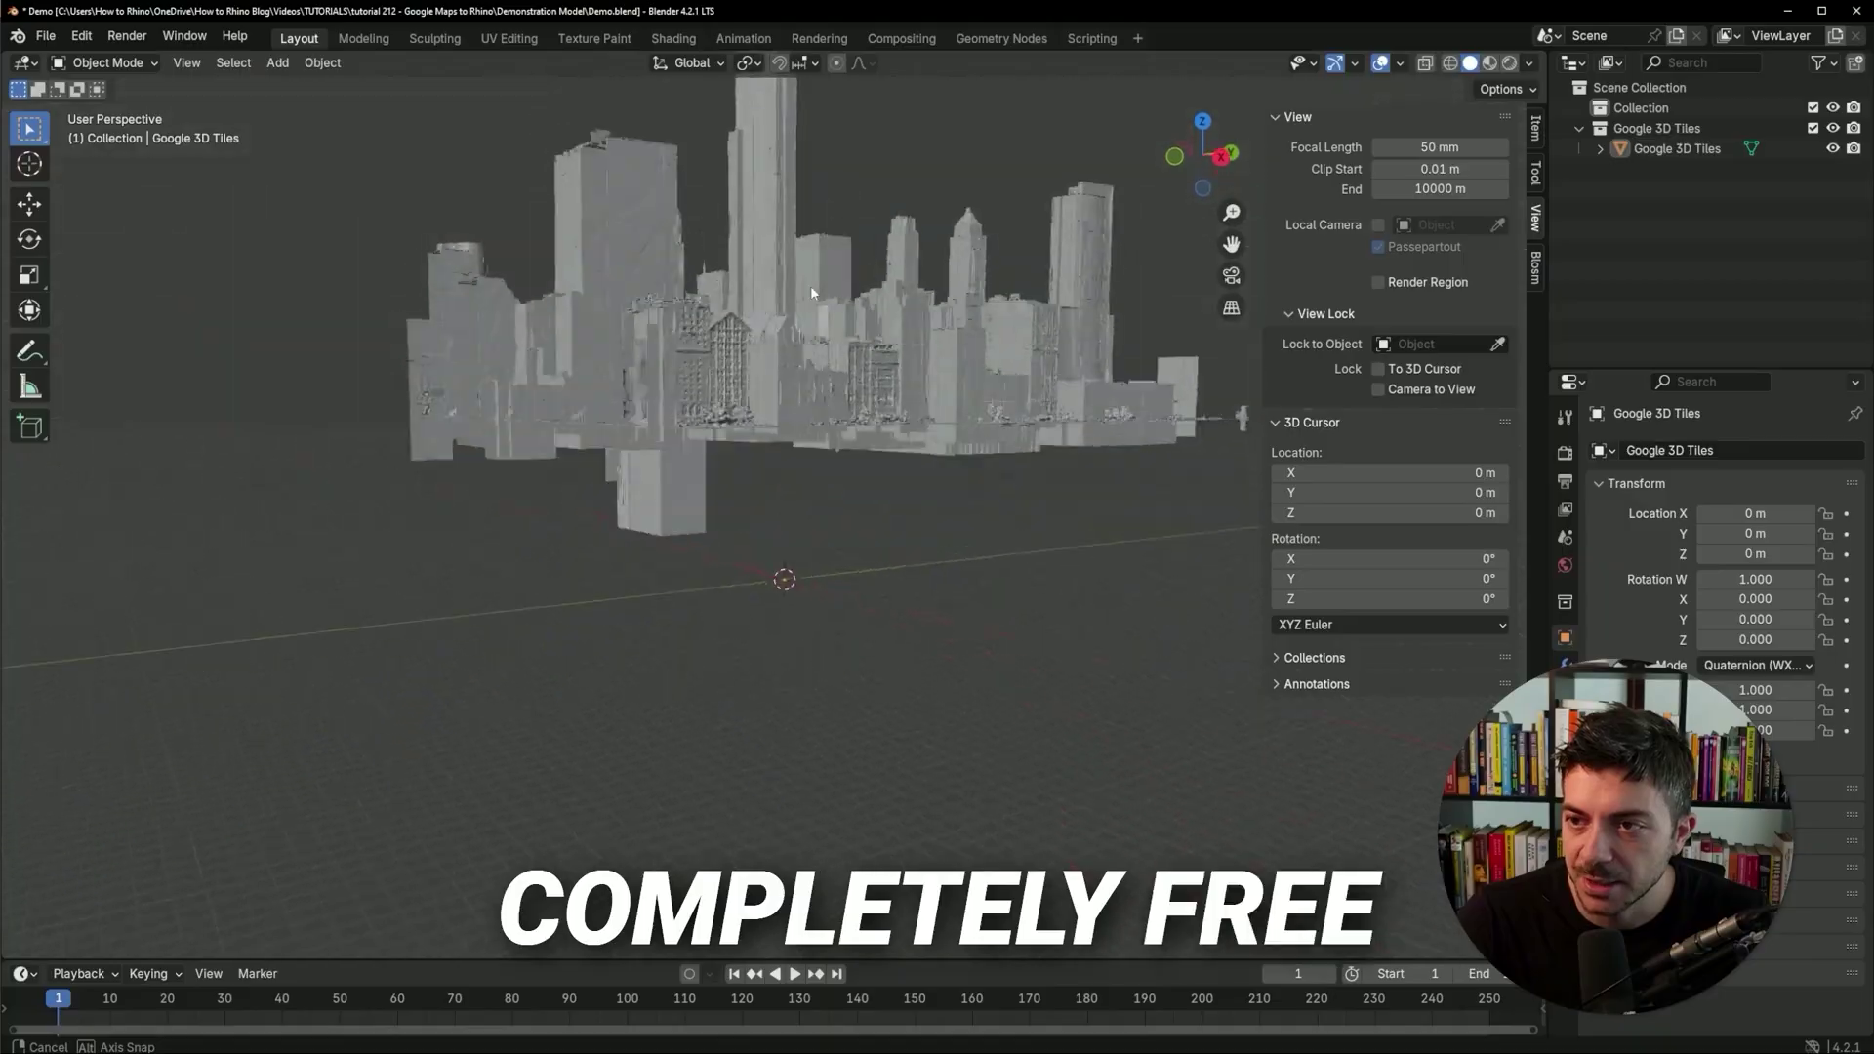
{"action": "middle_click_drag", "start_coordinate": [810, 286], "coordinate": [805, 414]}
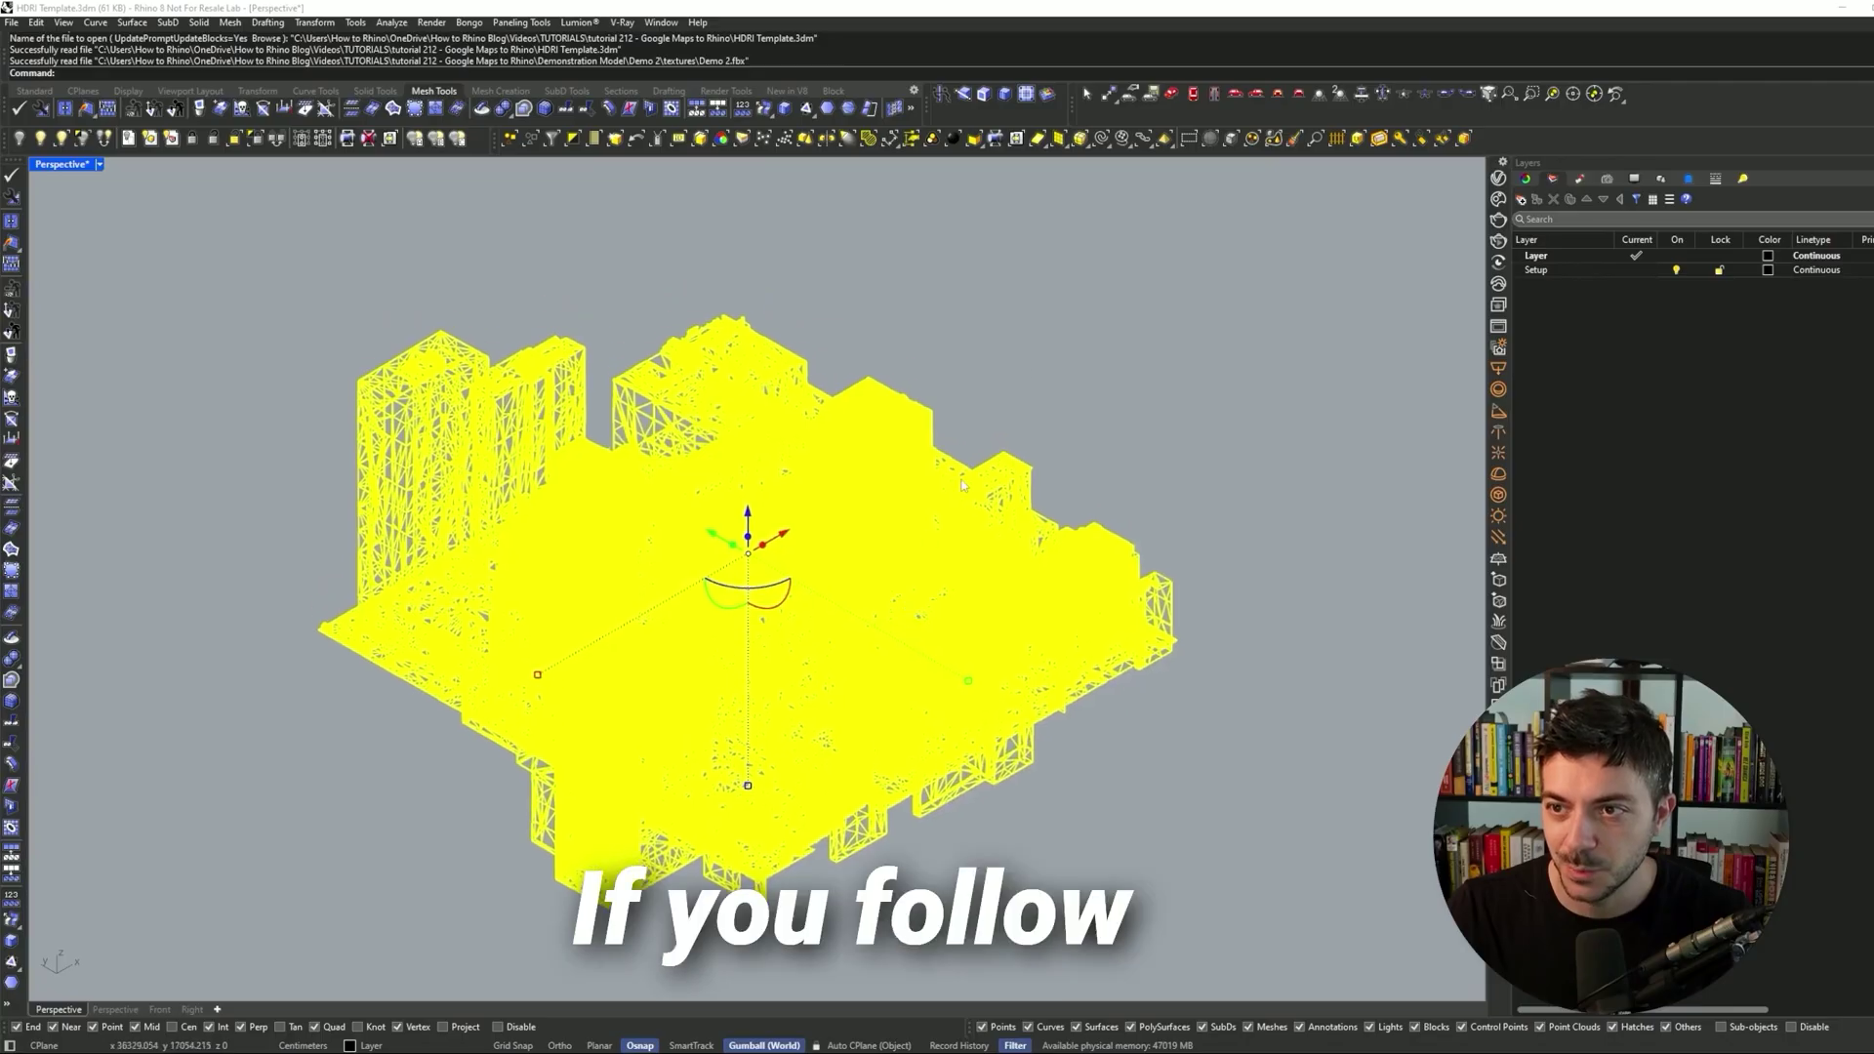
{"action": "left_click", "coordinate": [1039, 348]}
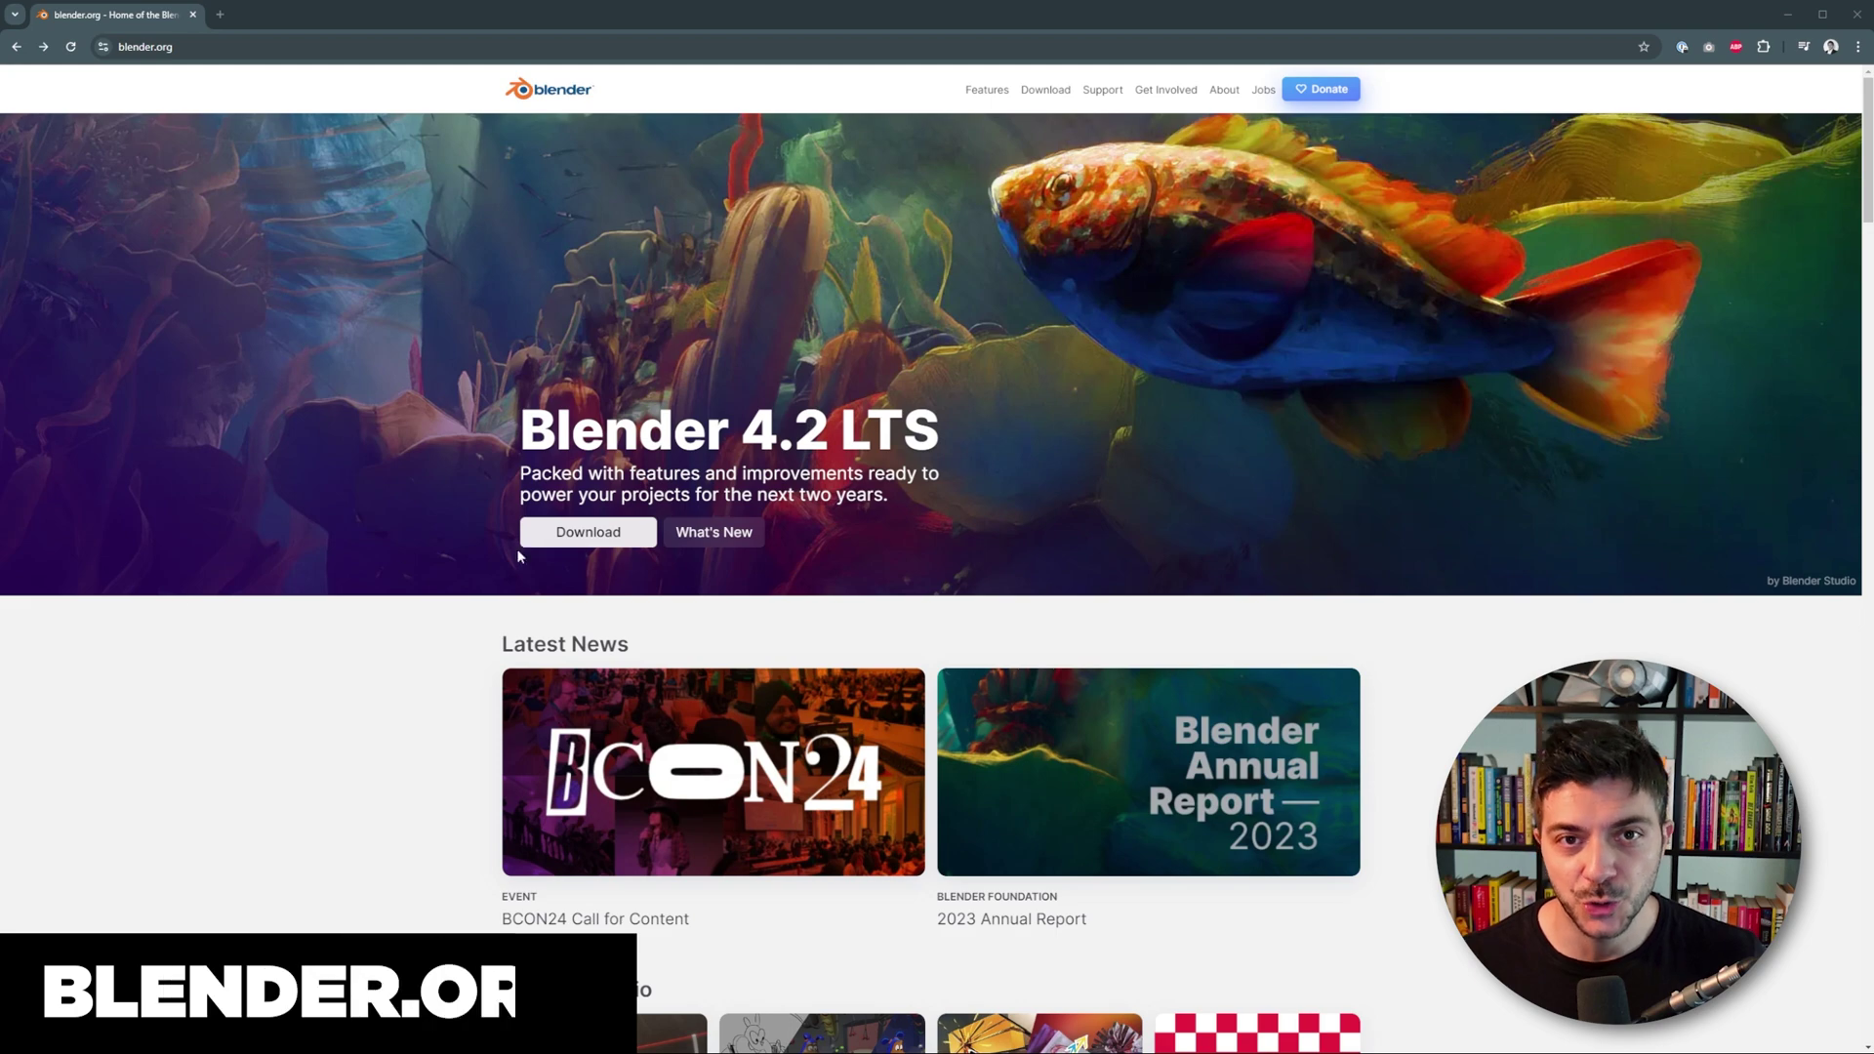
Download the Windows installer of Blender 4.2.1 LTS from blender.org.
{"action": "left_click", "coordinate": [593, 533]}
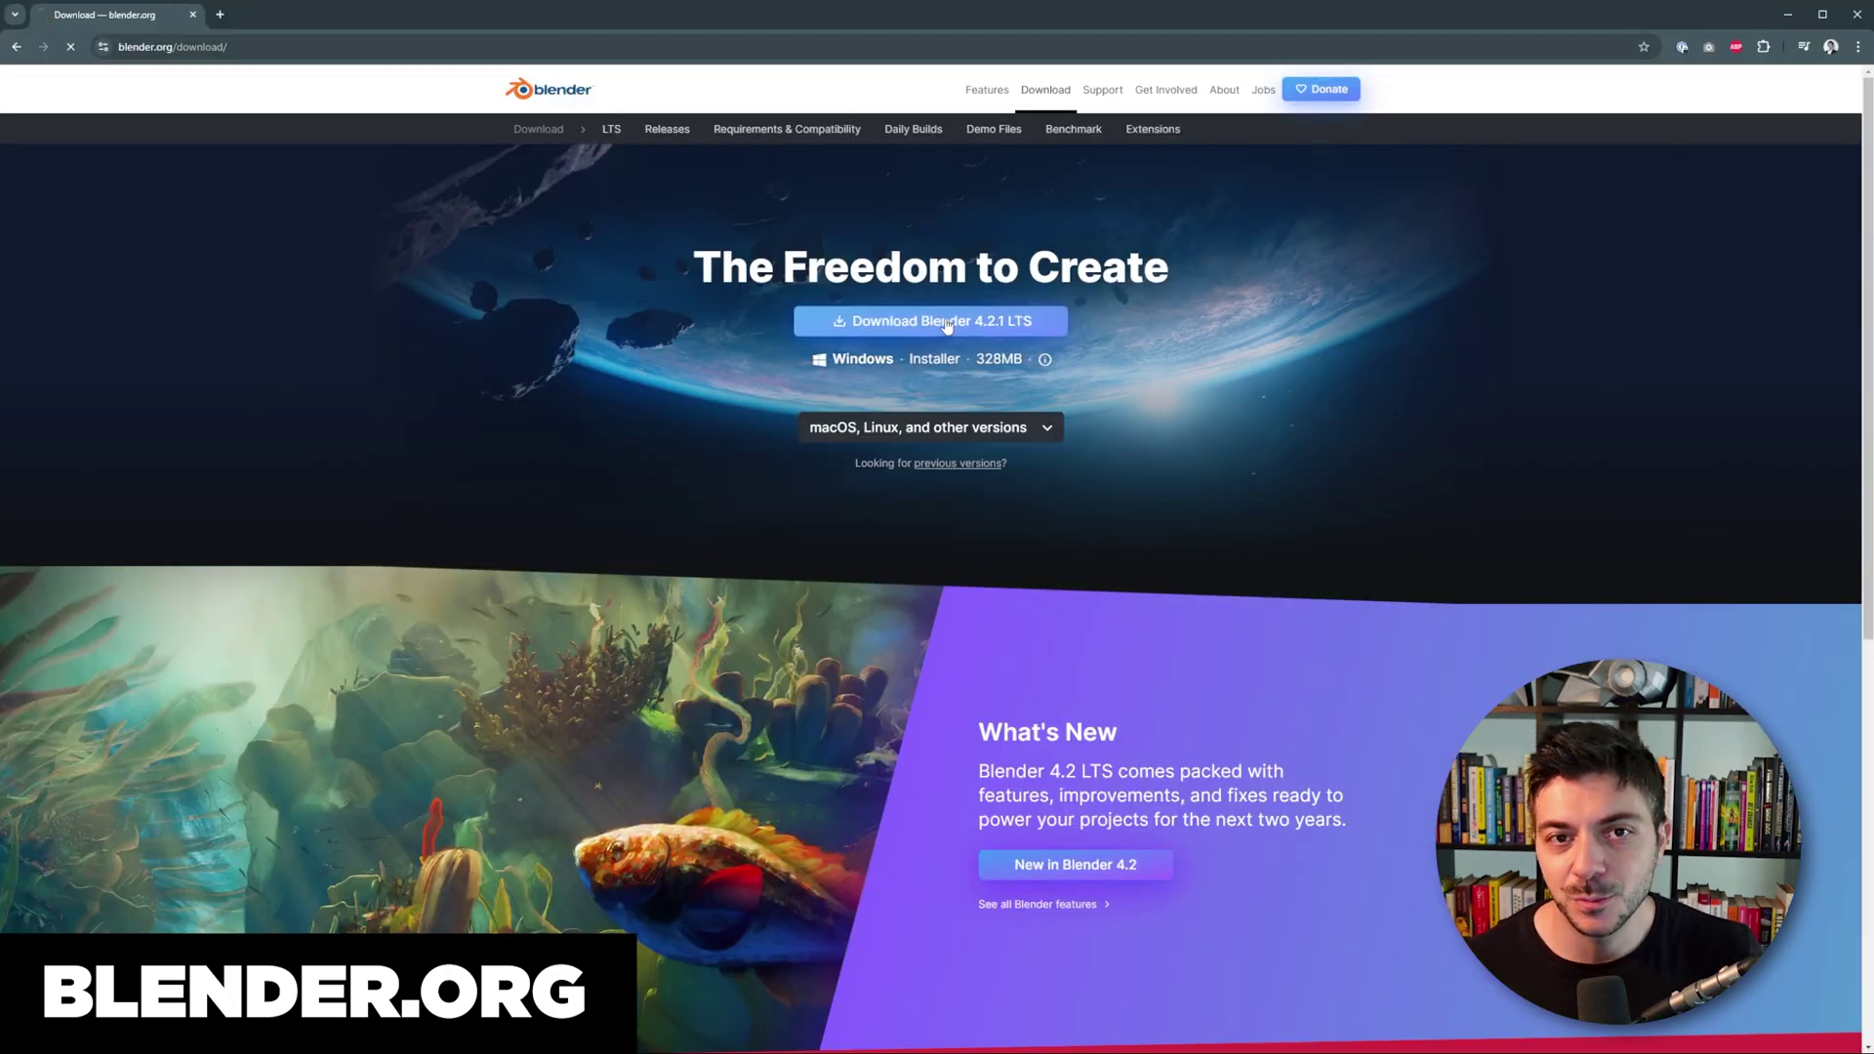
{"action": "left_click", "coordinate": [955, 322]}
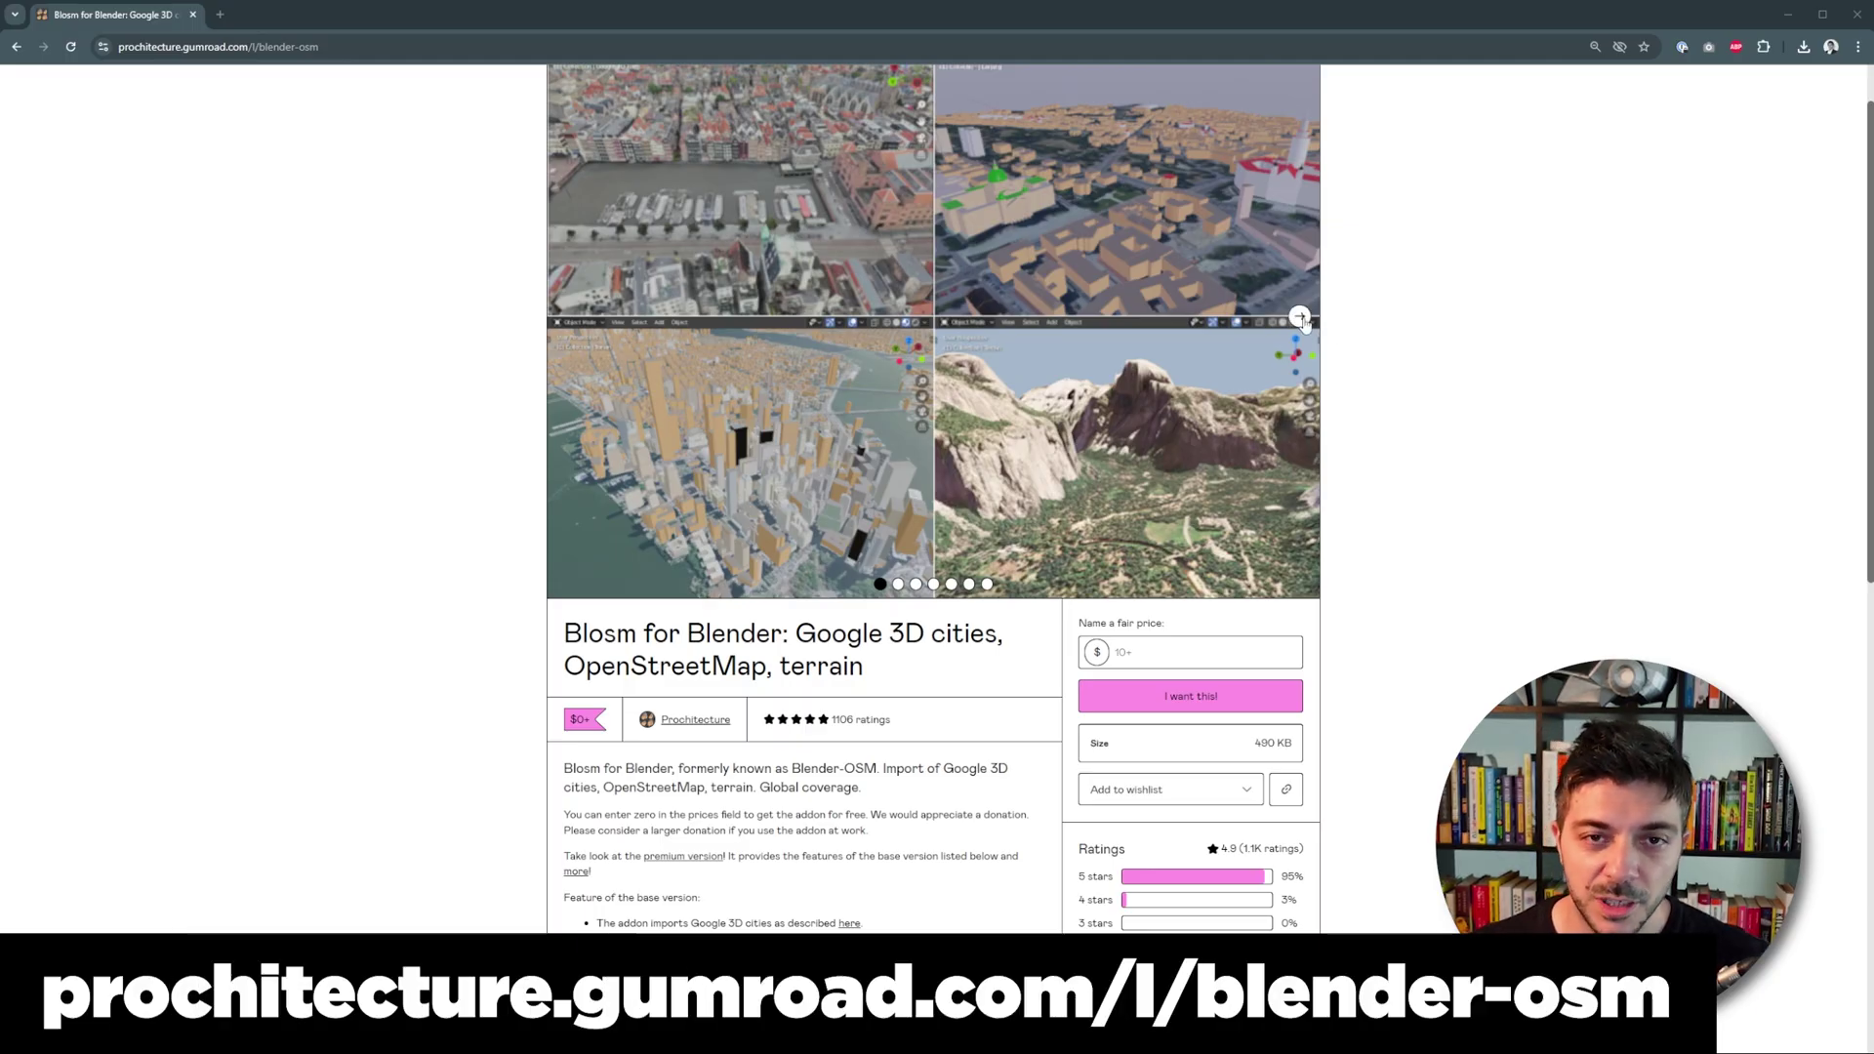
Look through the preview images on the Gumroad page of the Blosm for Blender add-on.
{"action": "left_click", "coordinate": [1301, 319]}
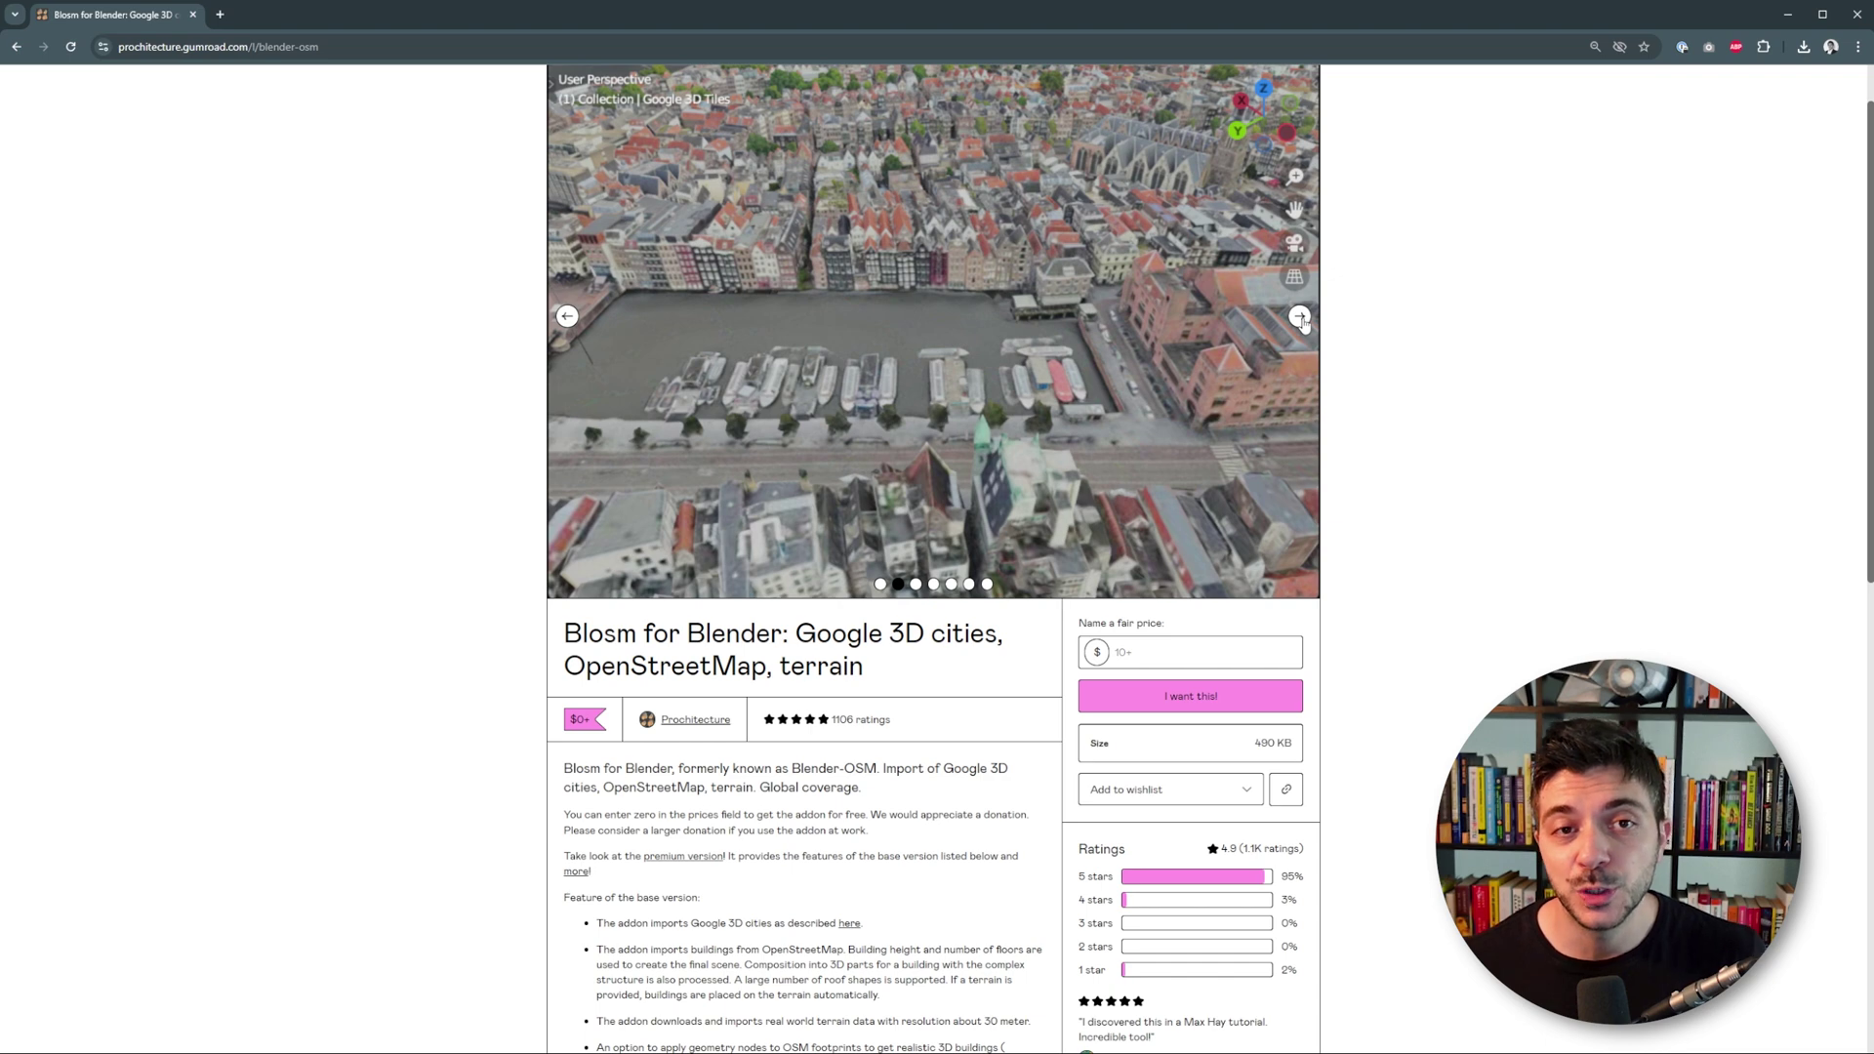
{"action": "left_click", "coordinate": [1301, 318]}
{"action": "left_click", "coordinate": [1300, 318]}
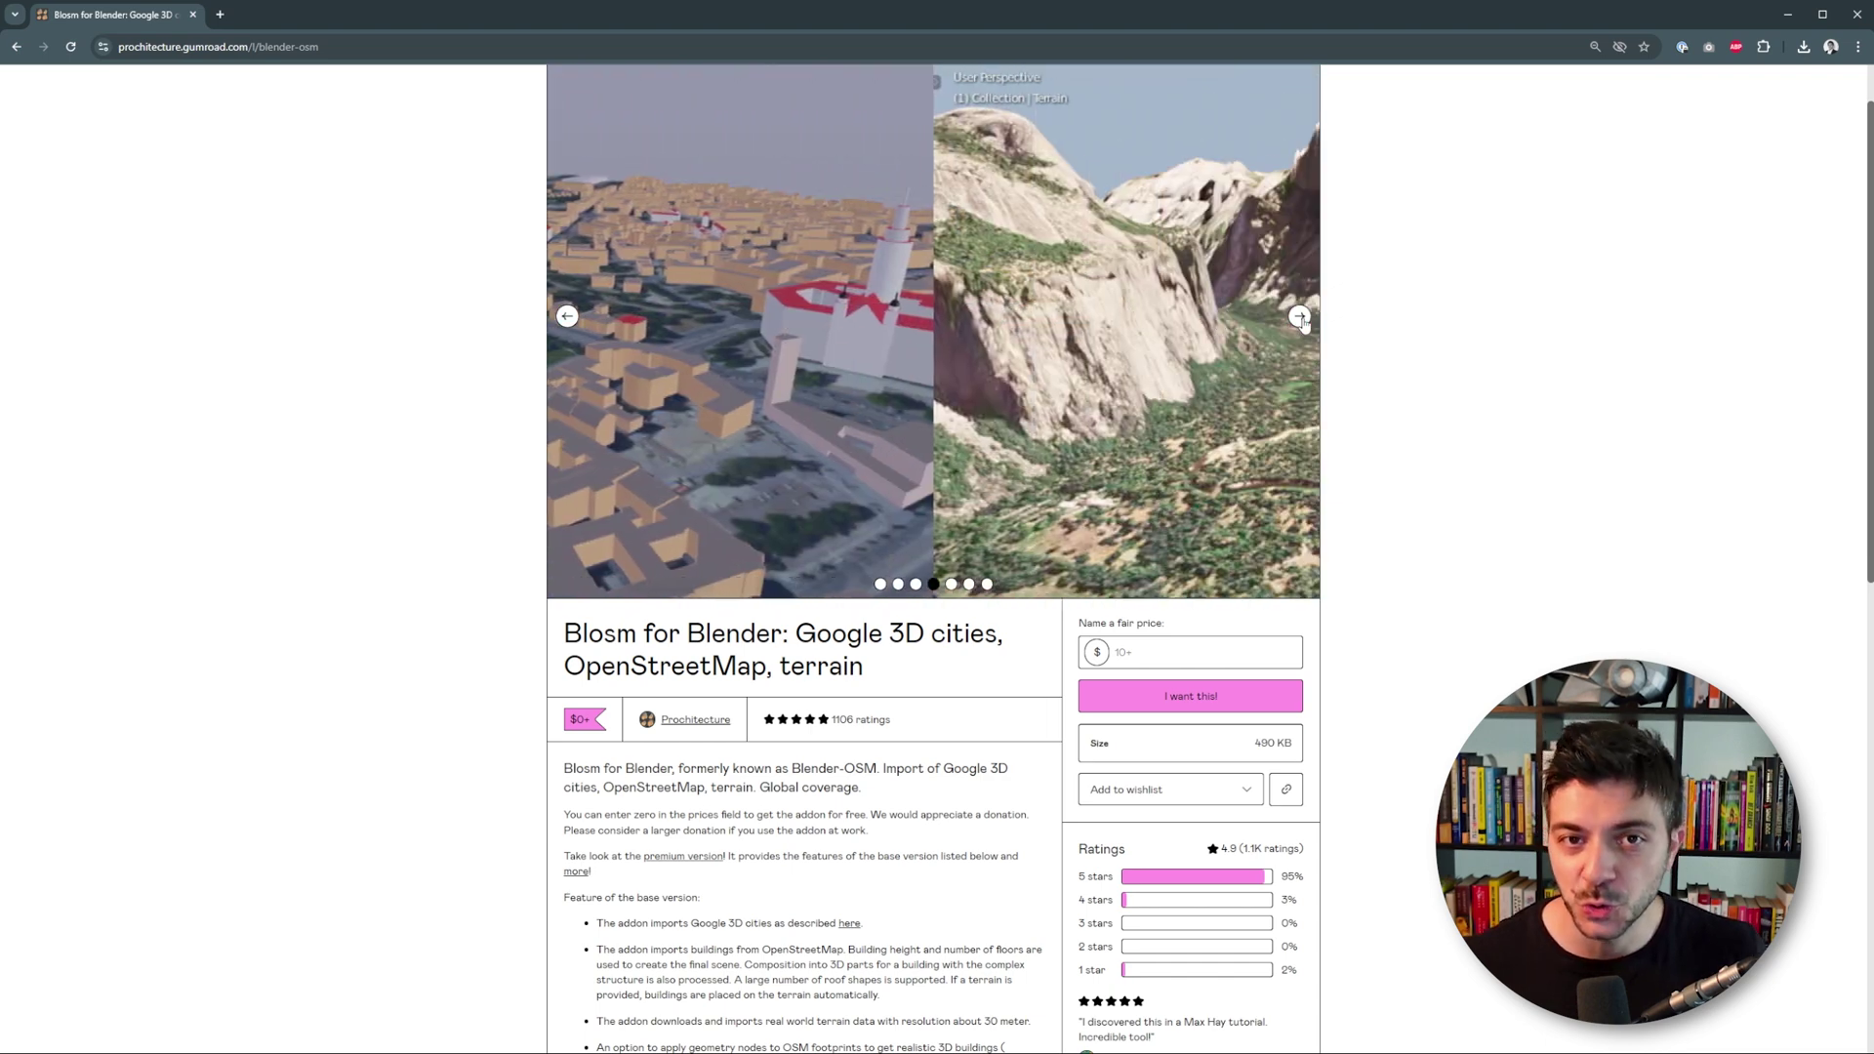
{"action": "left_click", "coordinate": [1300, 318]}
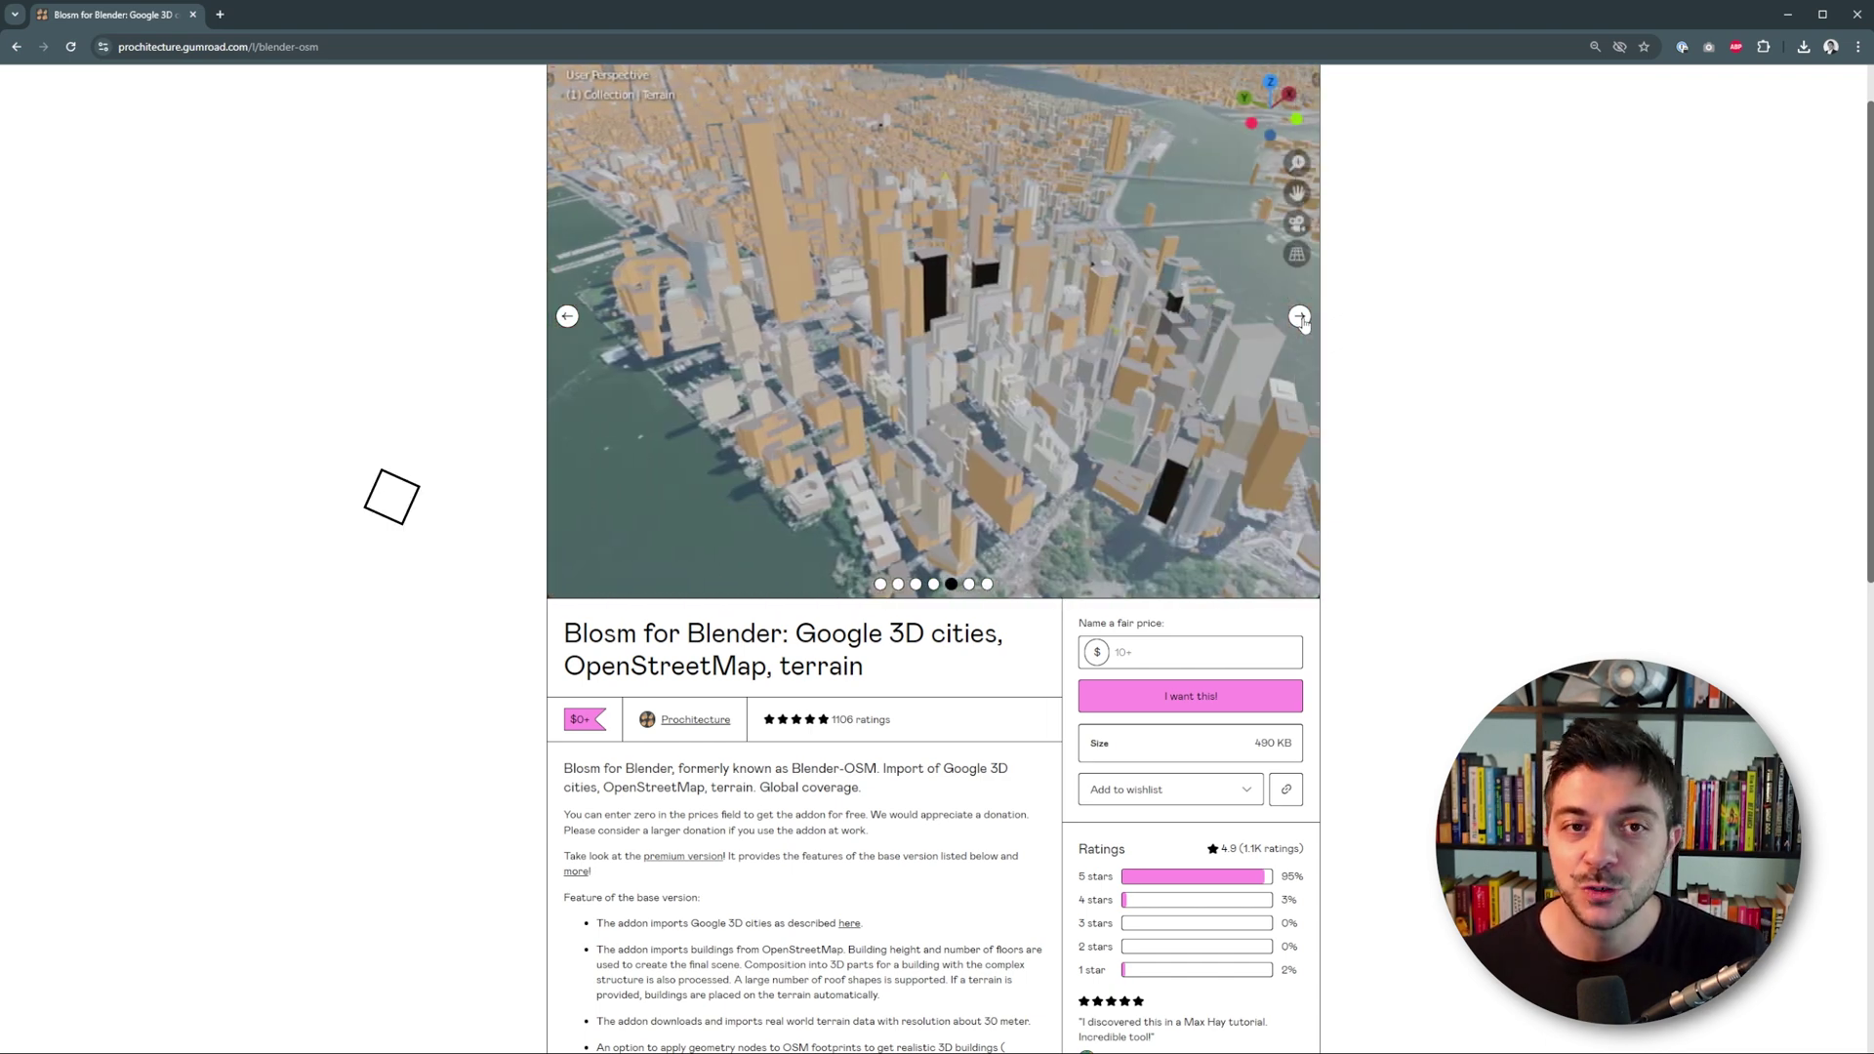
{"action": "left_click", "coordinate": [1300, 318]}
{"action": "left_click", "coordinate": [1300, 318]}
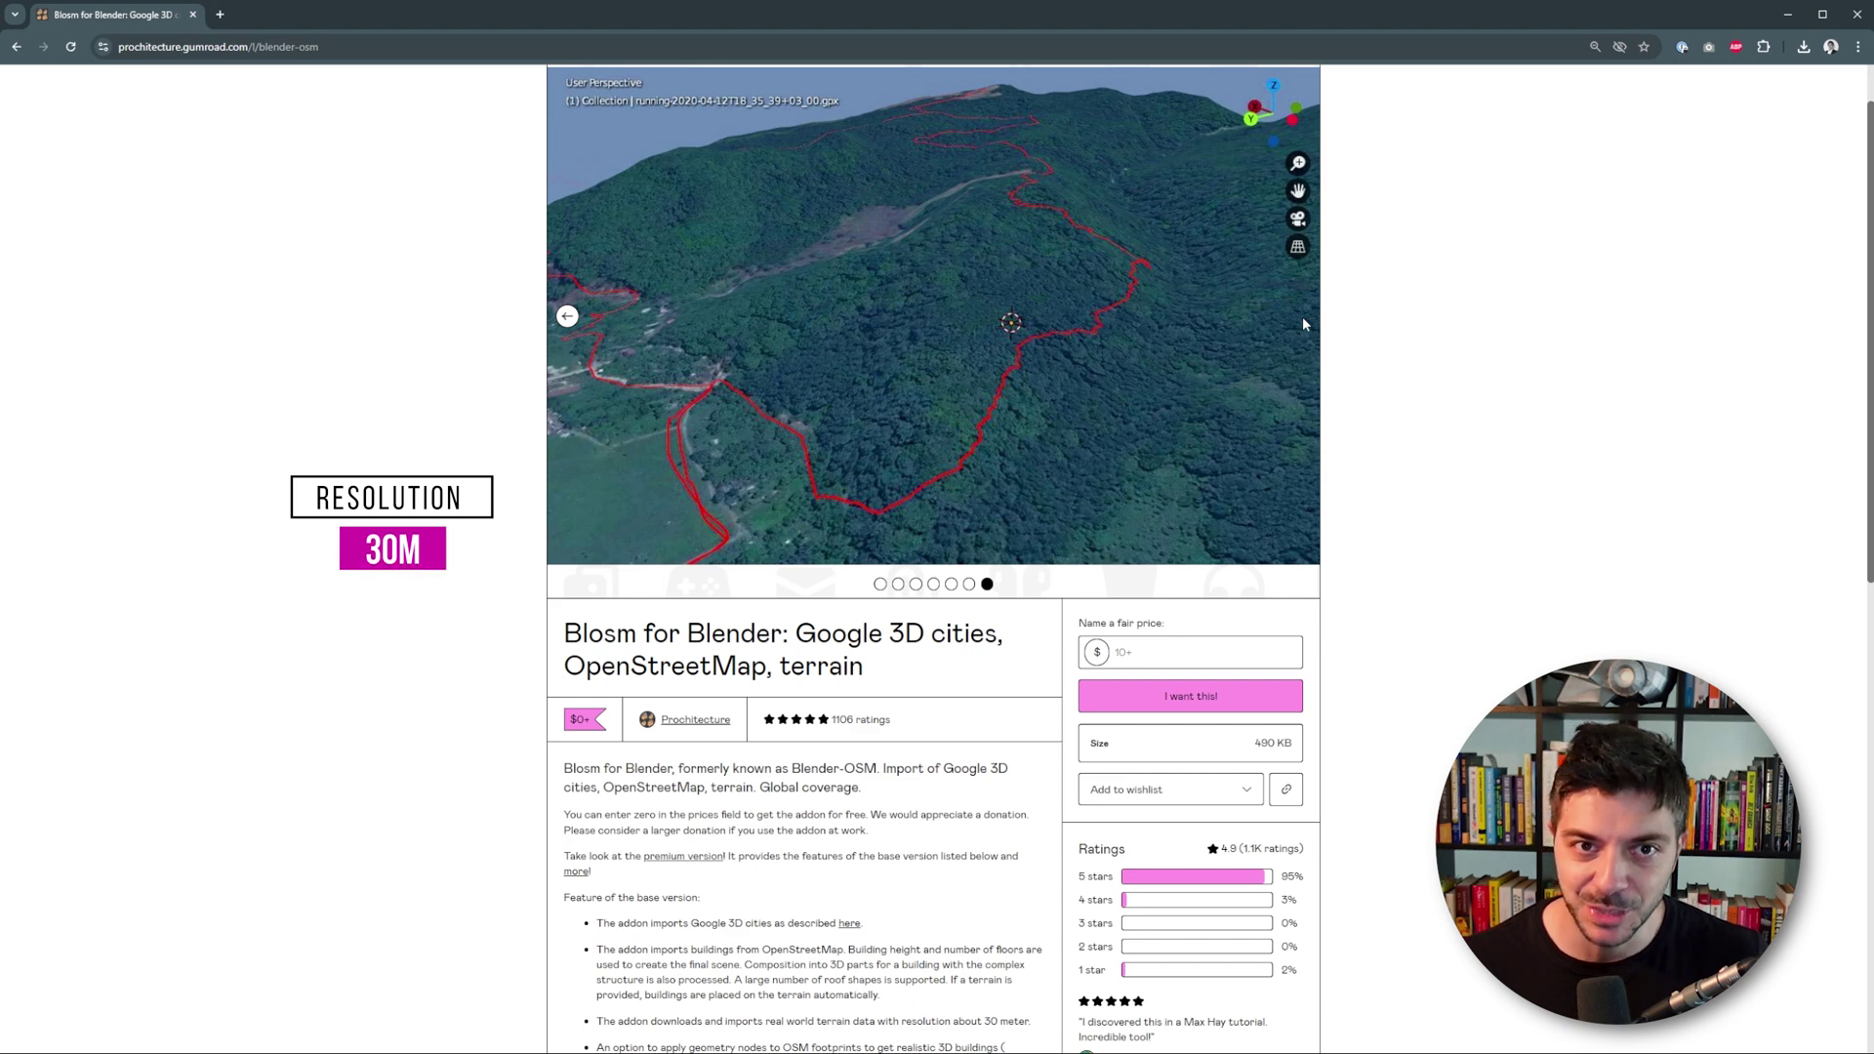
{"action": "left_click", "coordinate": [568, 318]}
{"action": "left_click", "coordinate": [568, 319]}
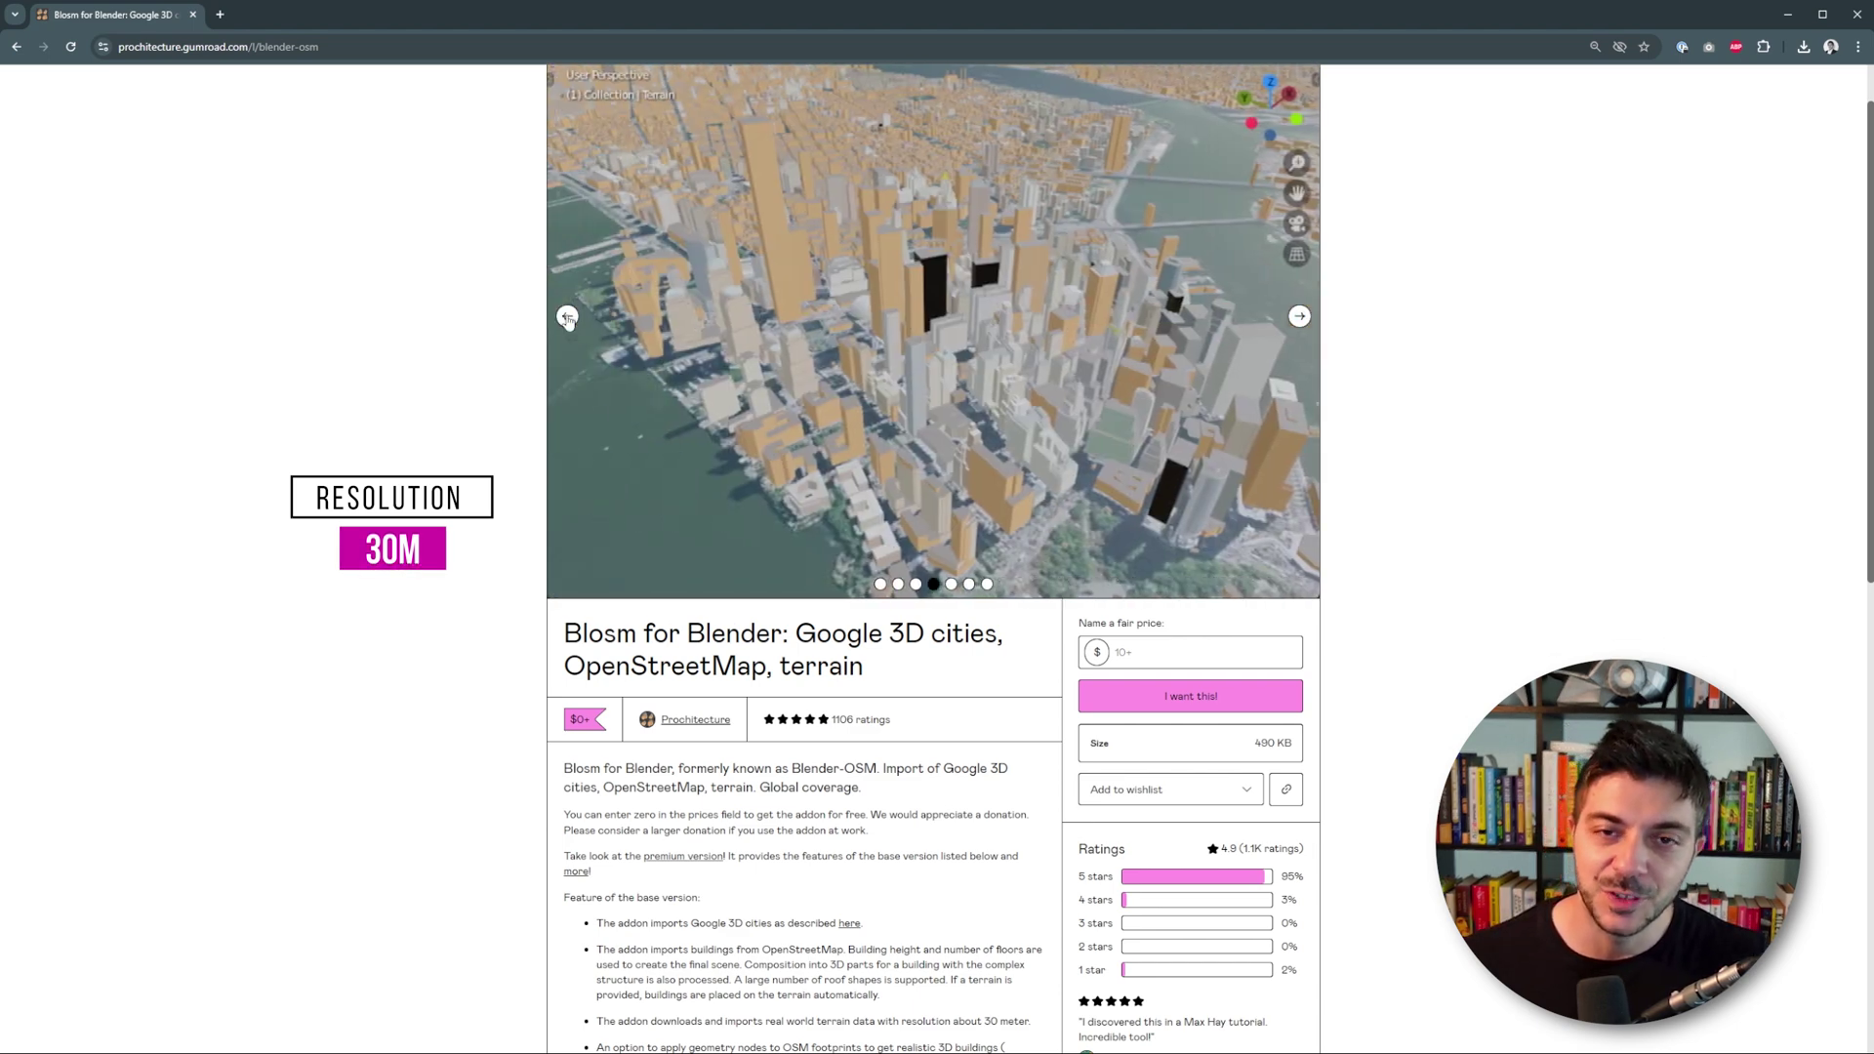
{"action": "left_click", "coordinate": [567, 318]}
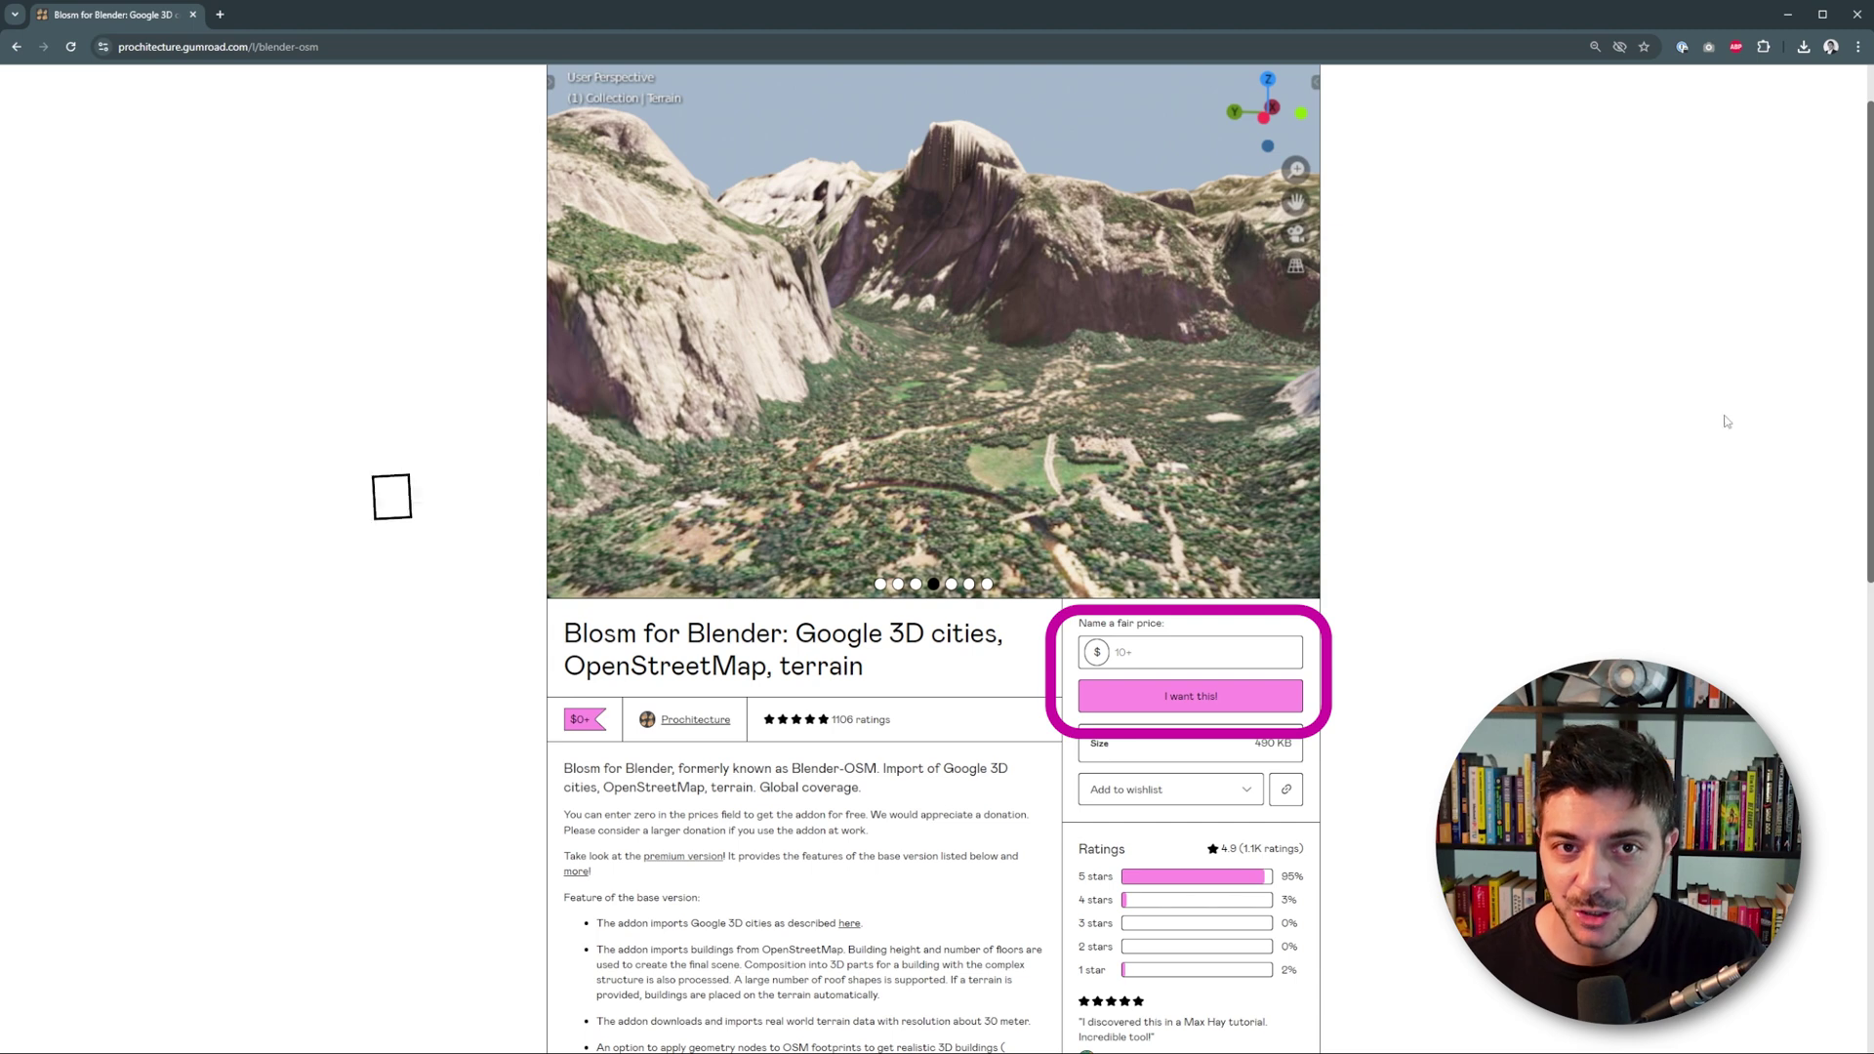
{"action": "left_click", "coordinate": [1301, 317]}
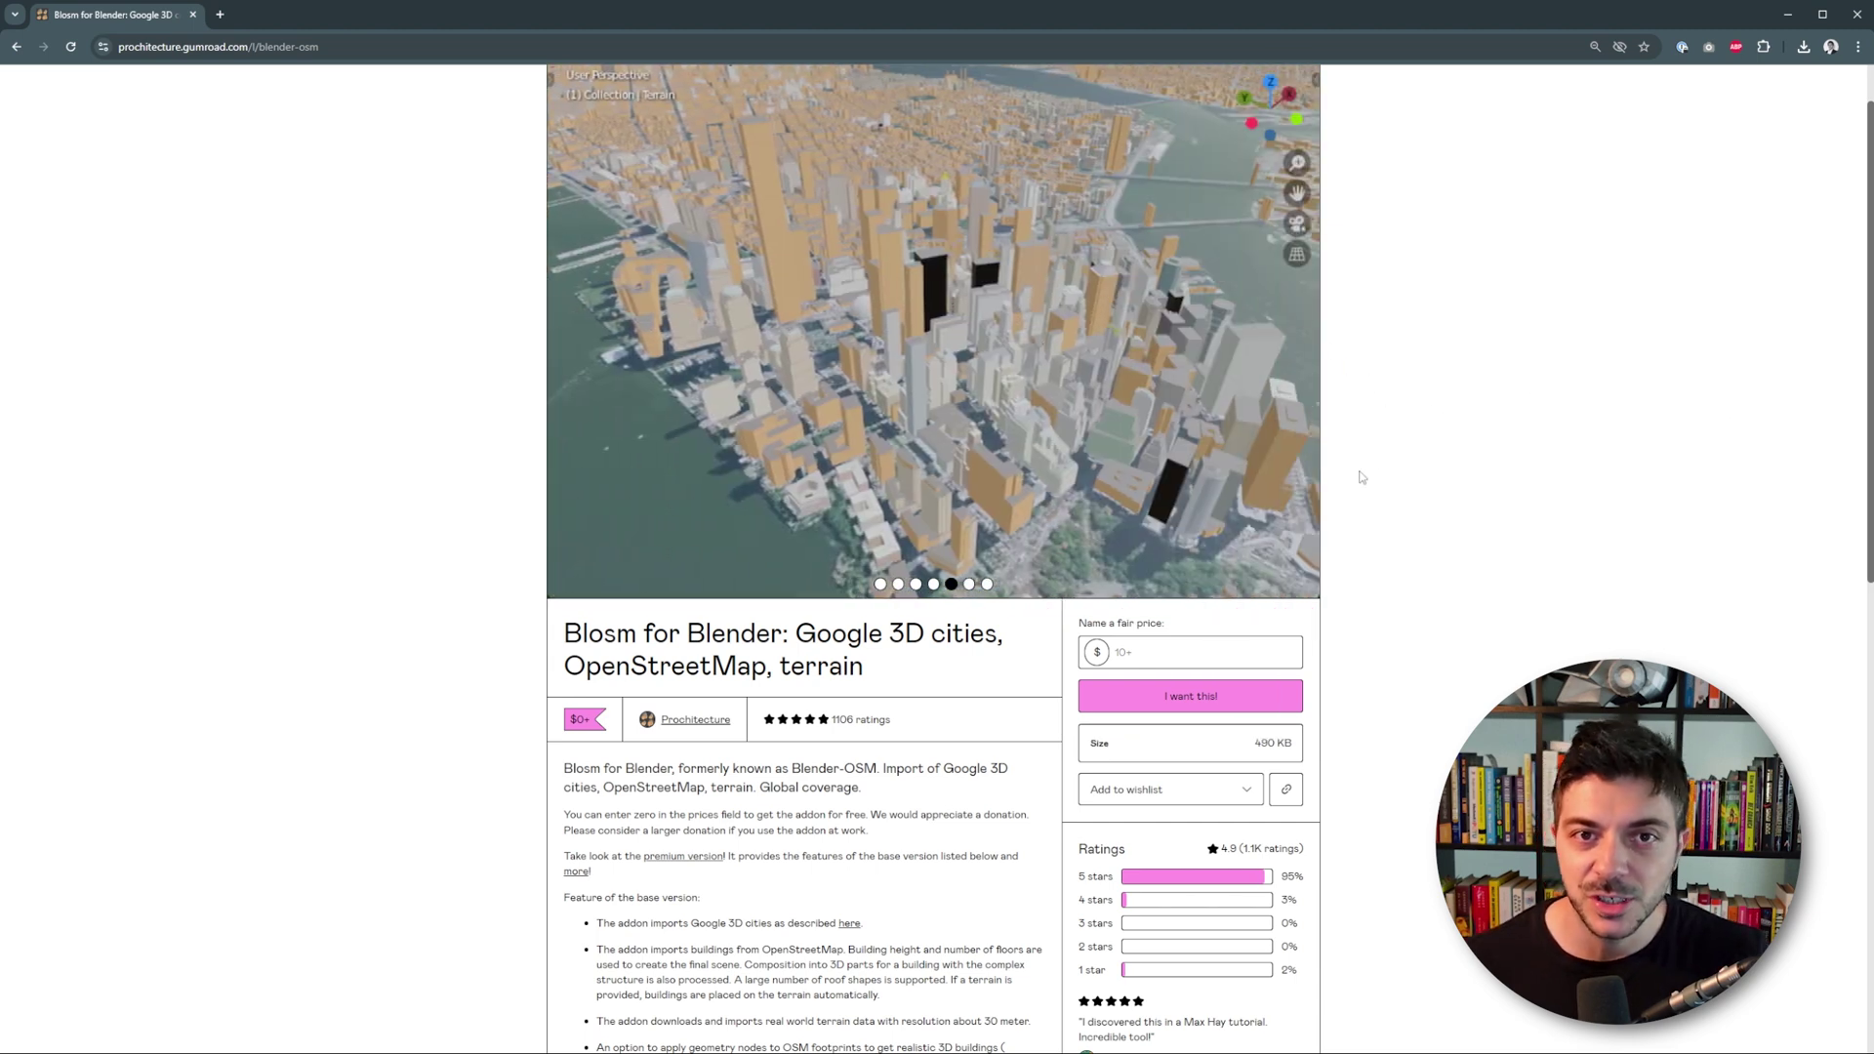
Get the Blosm add-on for a price of 0 without a tip and download the blosm_2.7.8 ZIP file.
{"action": "left_click", "coordinate": [1148, 647]}
{"action": "type", "text": "0"}
{"action": "left_click", "coordinate": [1190, 696]}
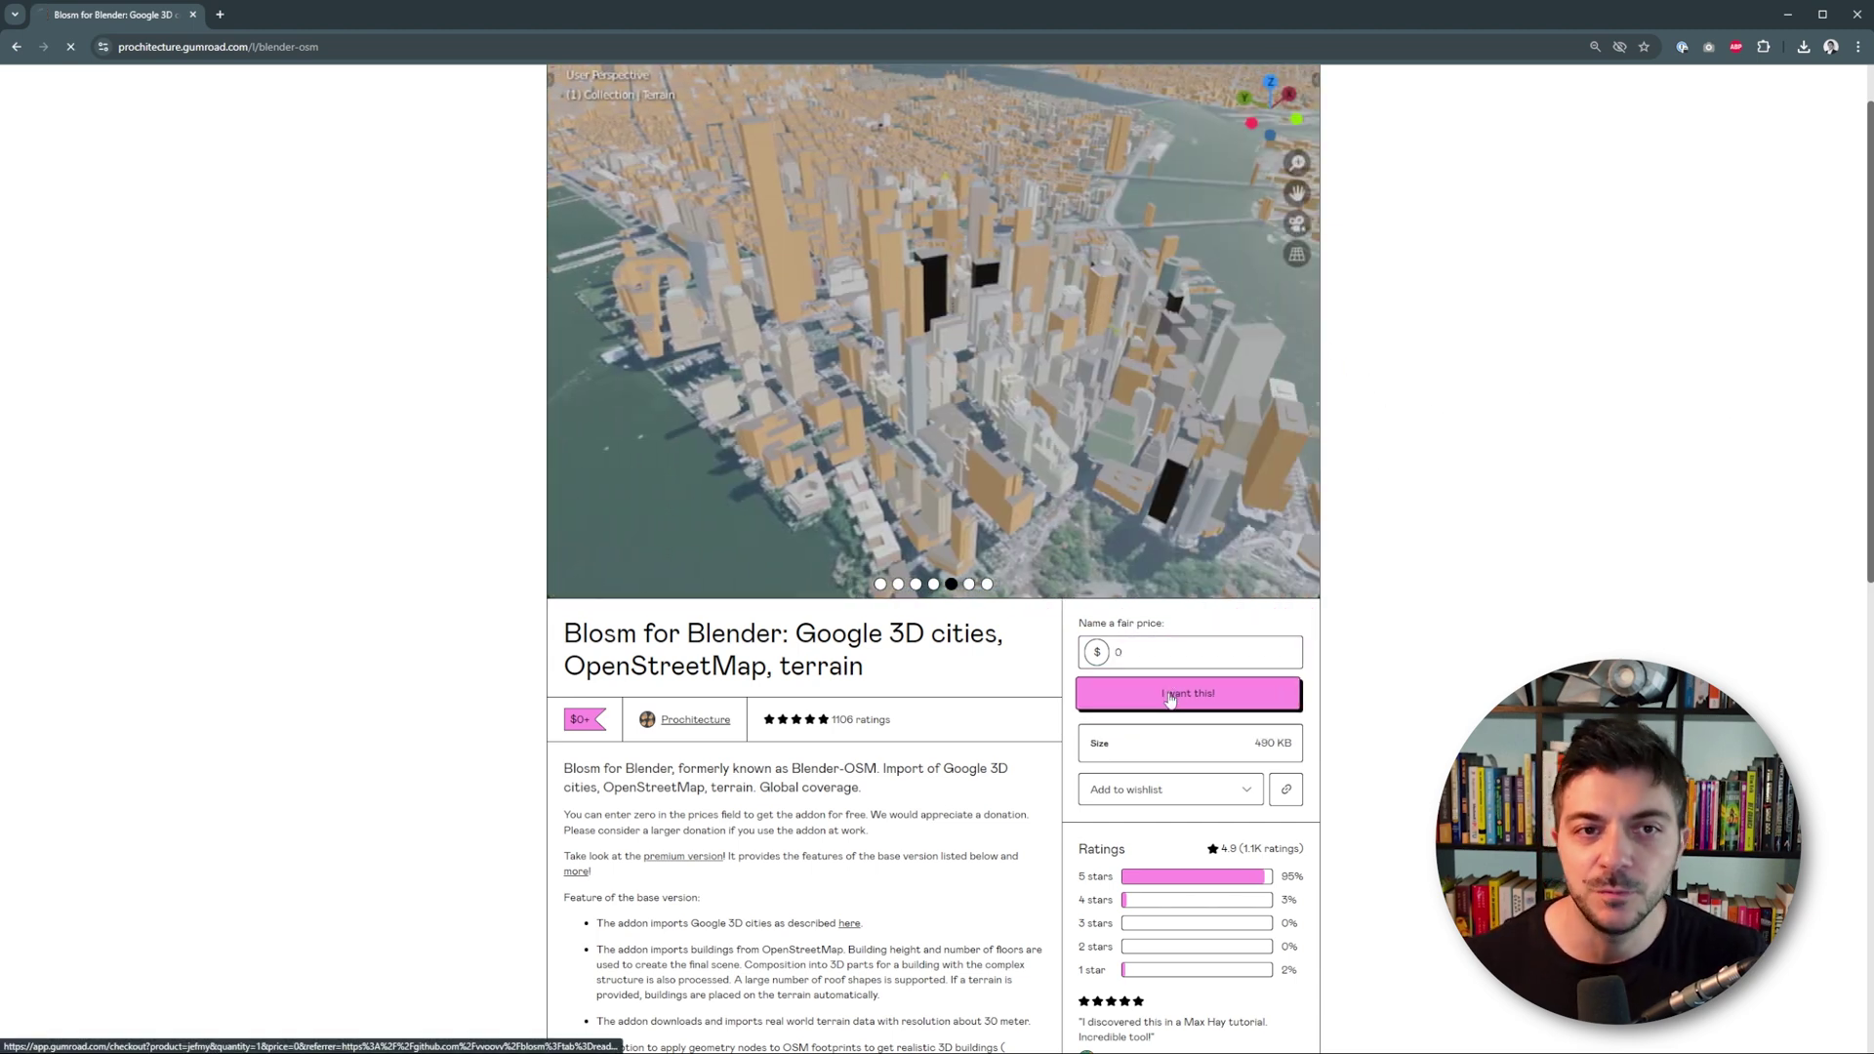
{"action": "left_click", "coordinate": [1165, 353]}
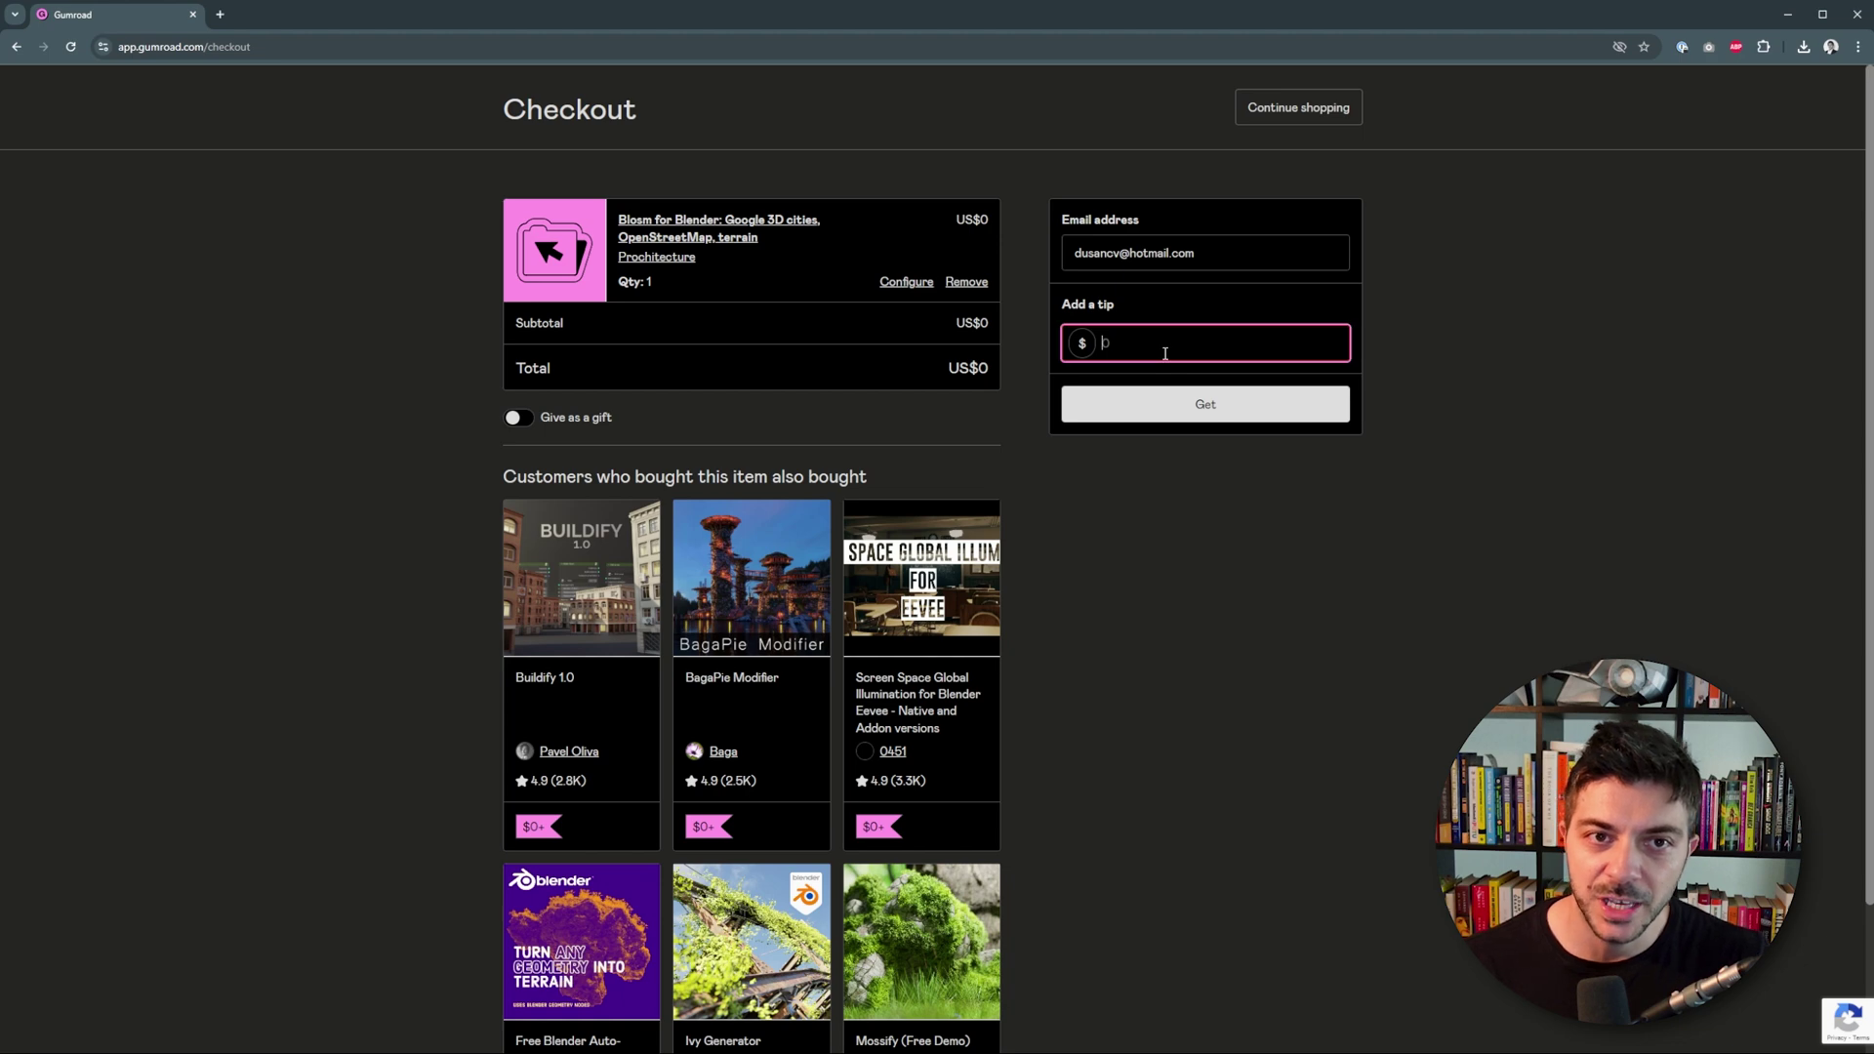
{"action": "left_click", "coordinate": [1209, 401]}
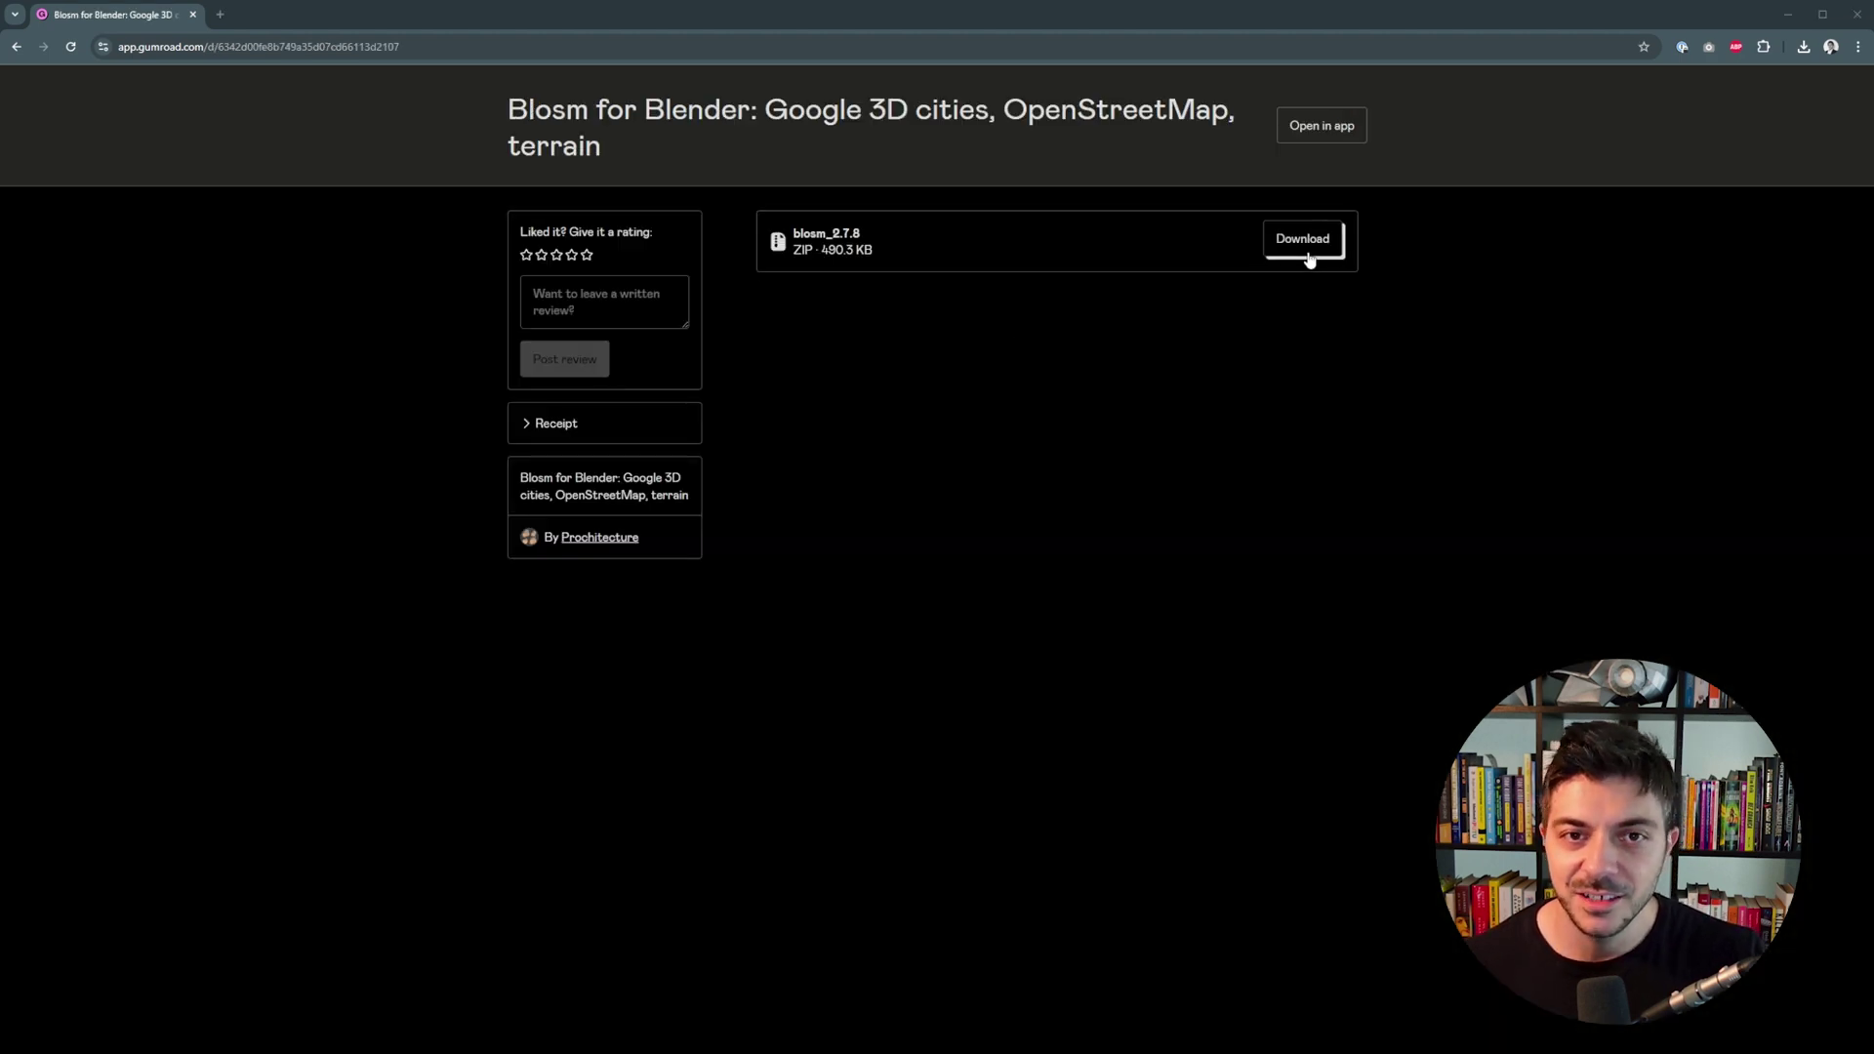
{"action": "left_click", "coordinate": [1308, 256]}
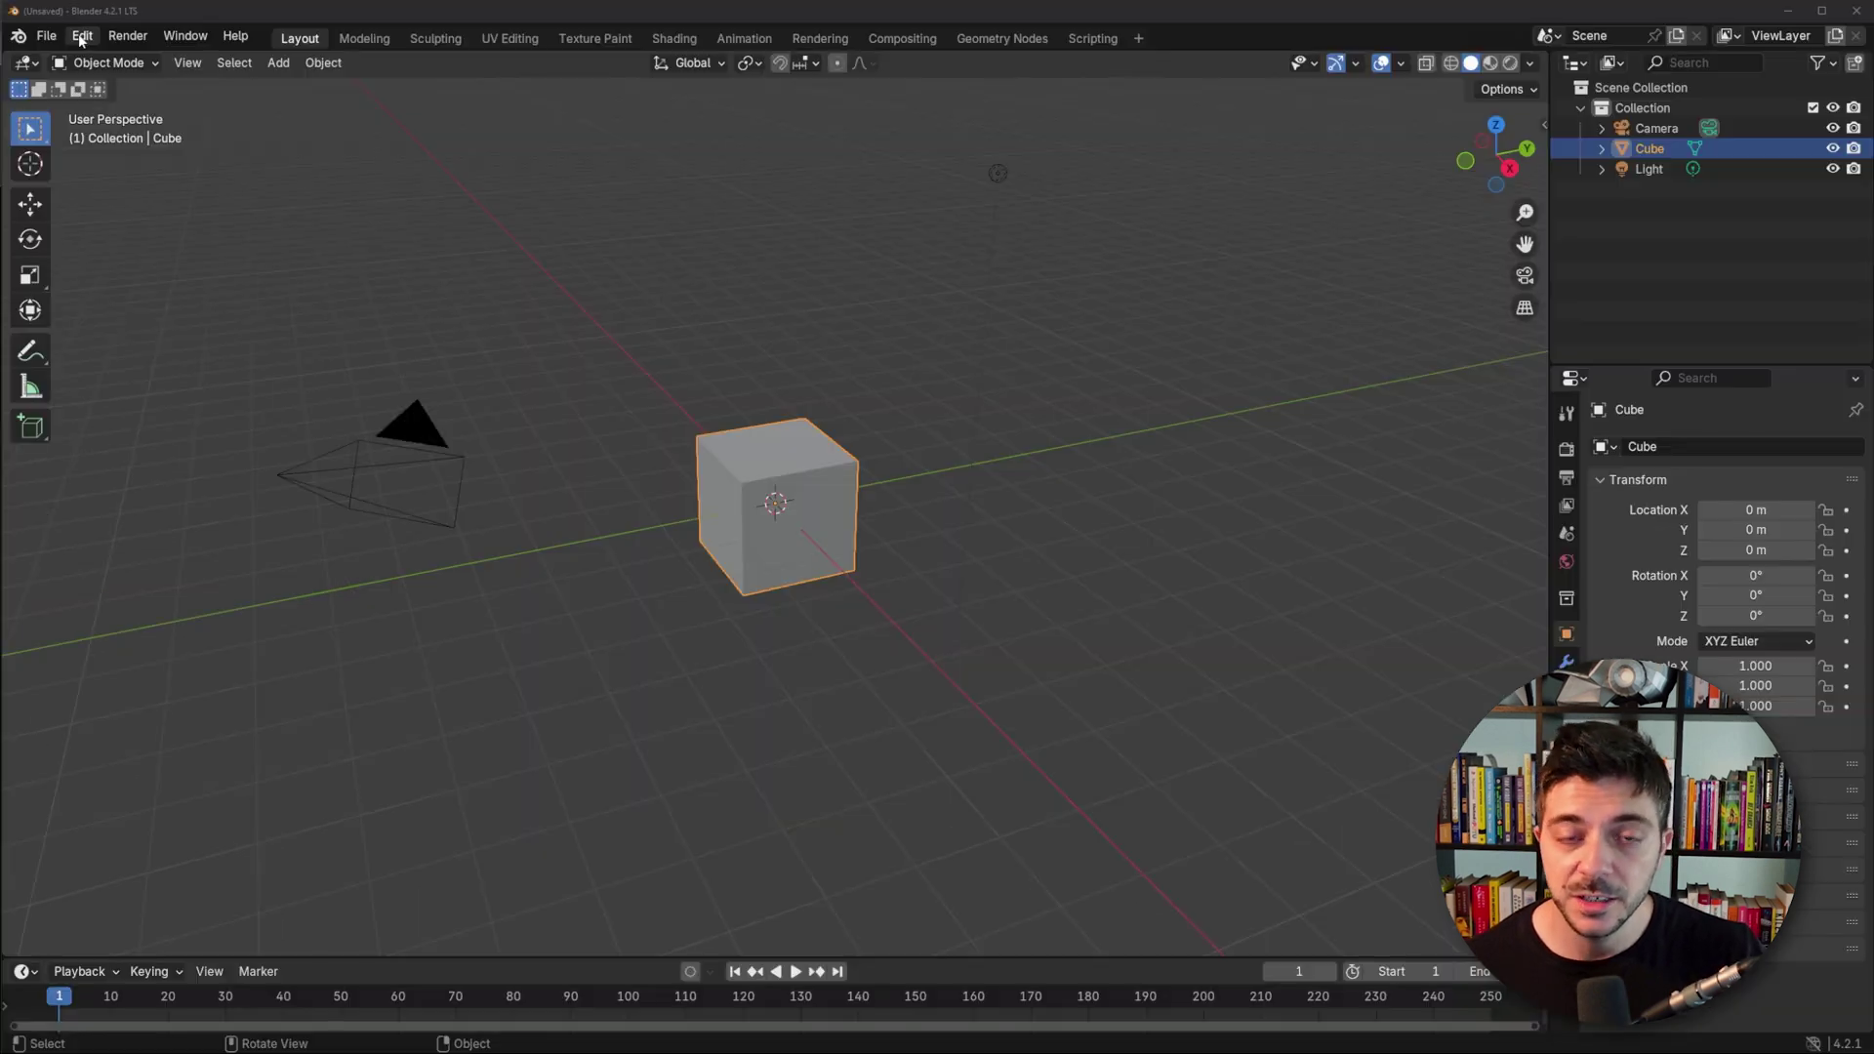
In Blender, install the add-on blosm_2.7.8.zip from the Desktop\Bloosm folder and expand the Blosm add-on's settings.
{"action": "left_click", "coordinate": [78, 33]}
{"action": "left_click", "coordinate": [160, 291]}
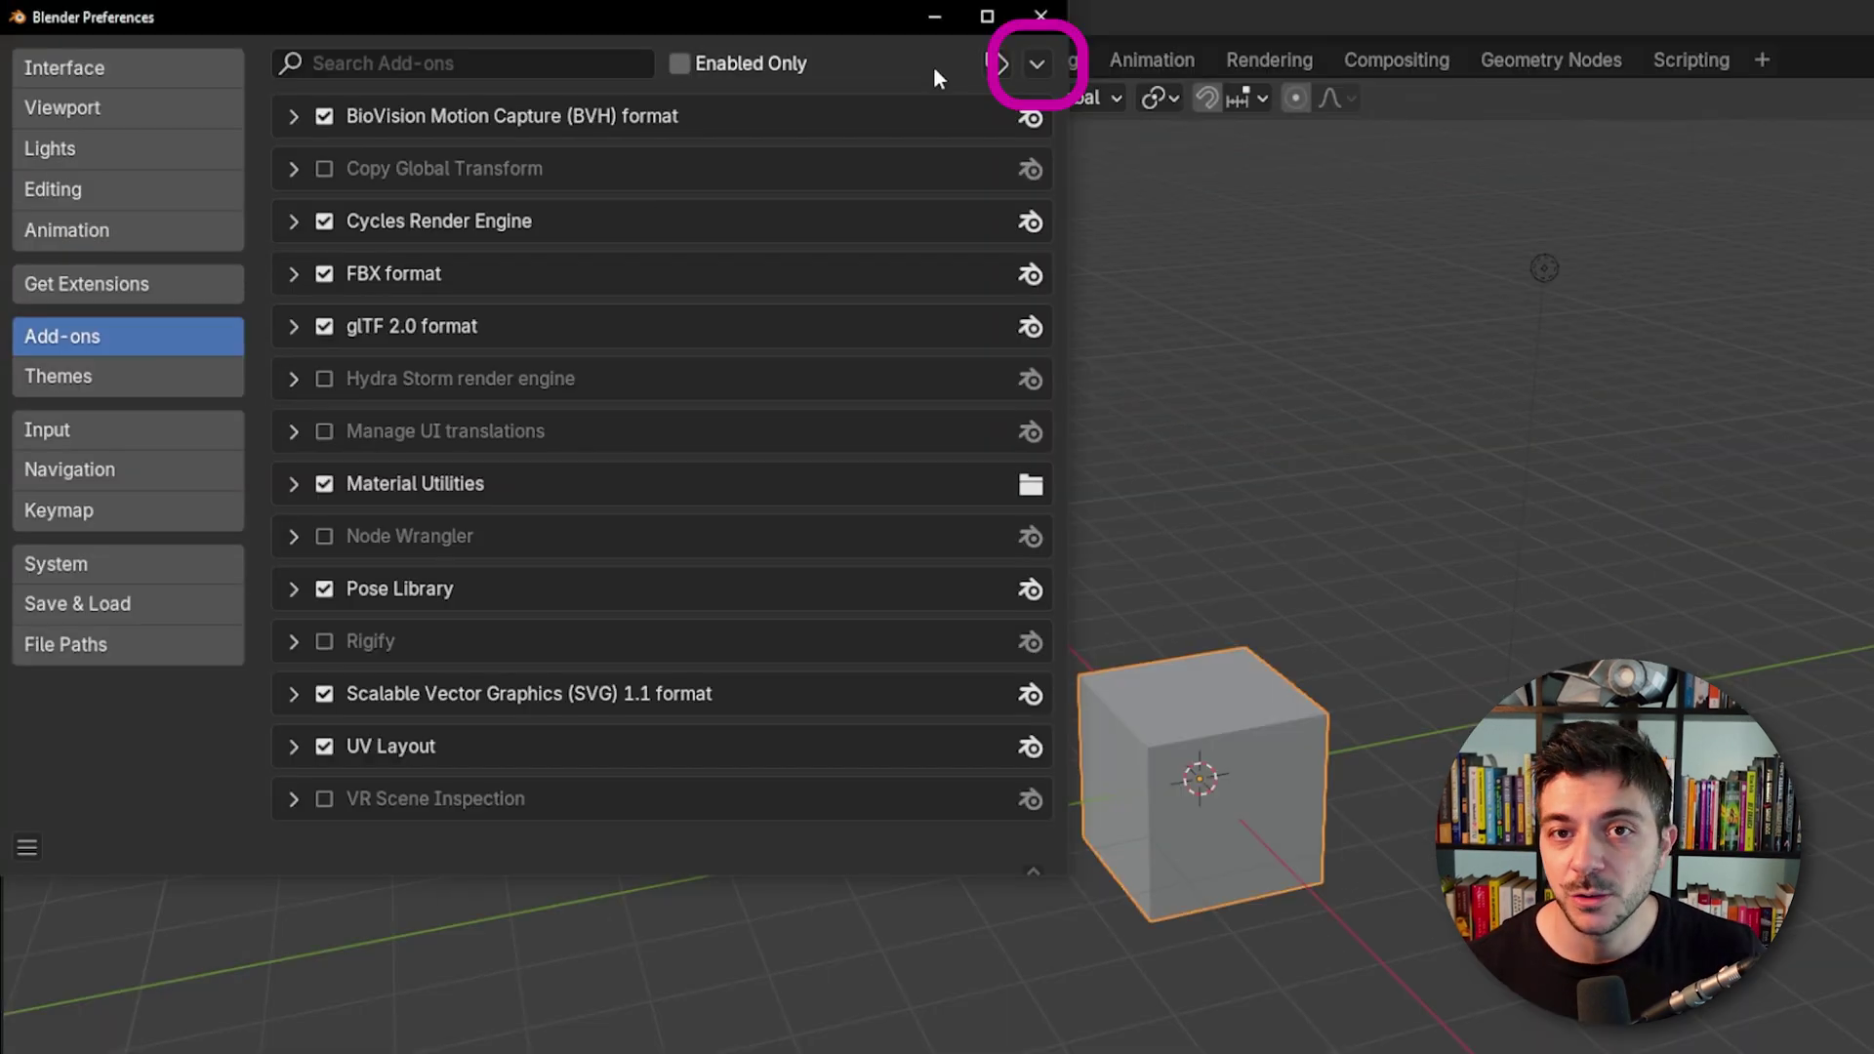
{"action": "left_click", "coordinate": [1037, 63]}
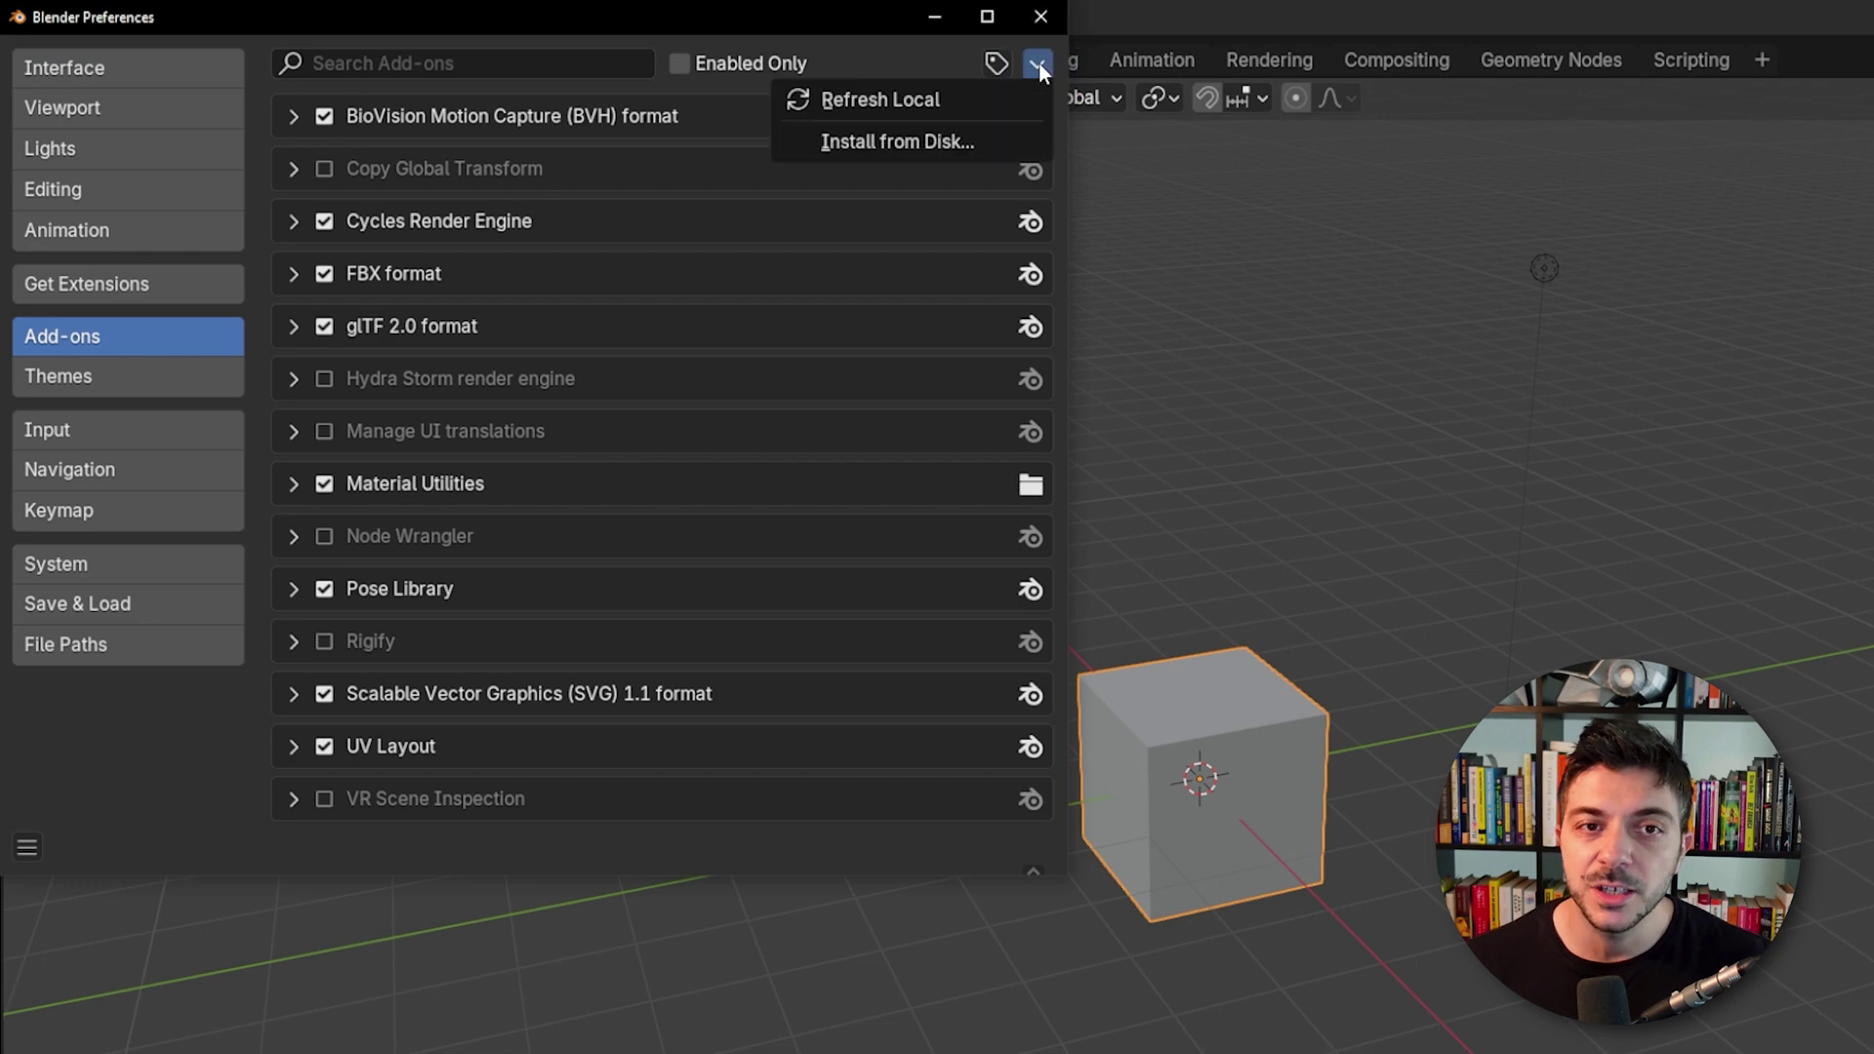
{"action": "left_click", "coordinate": [967, 139]}
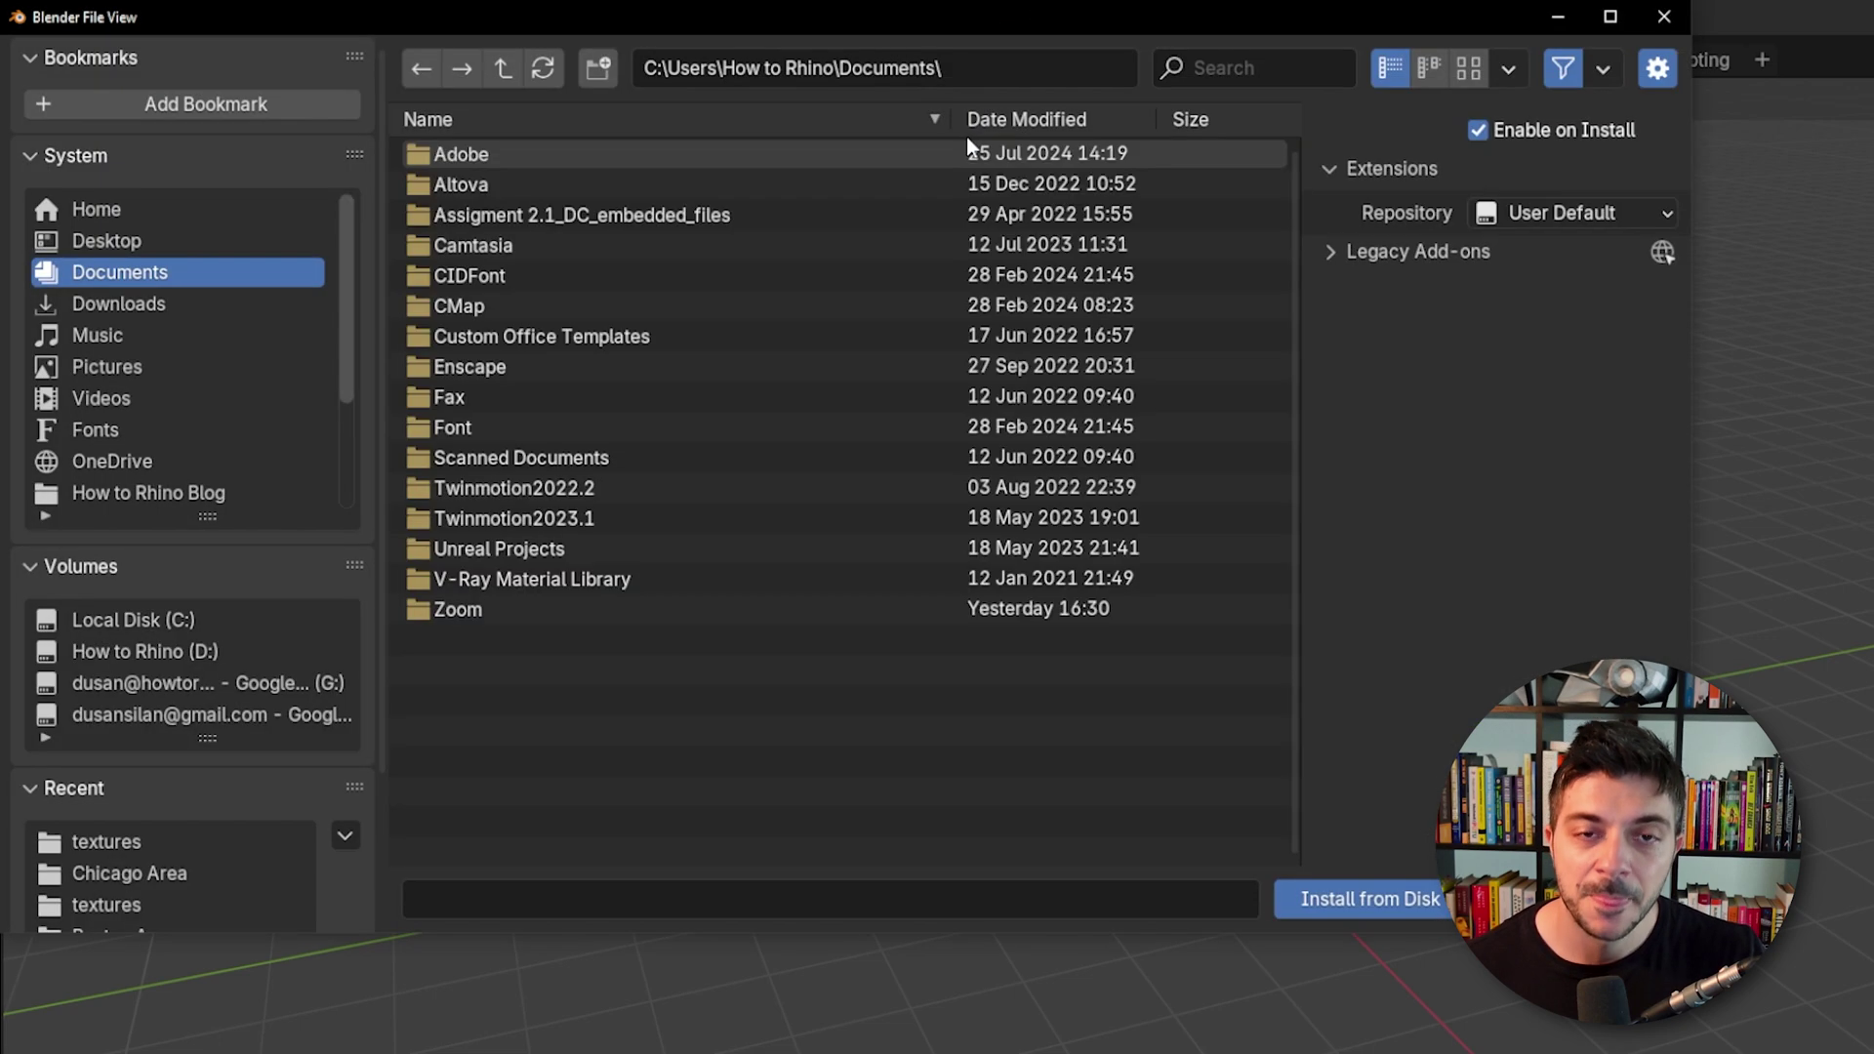
{"action": "left_click", "coordinate": [989, 67]}
{"action": "type", "text": "C:\\Users\\How to Rhino\\Desktop\\Bloosm\\"}
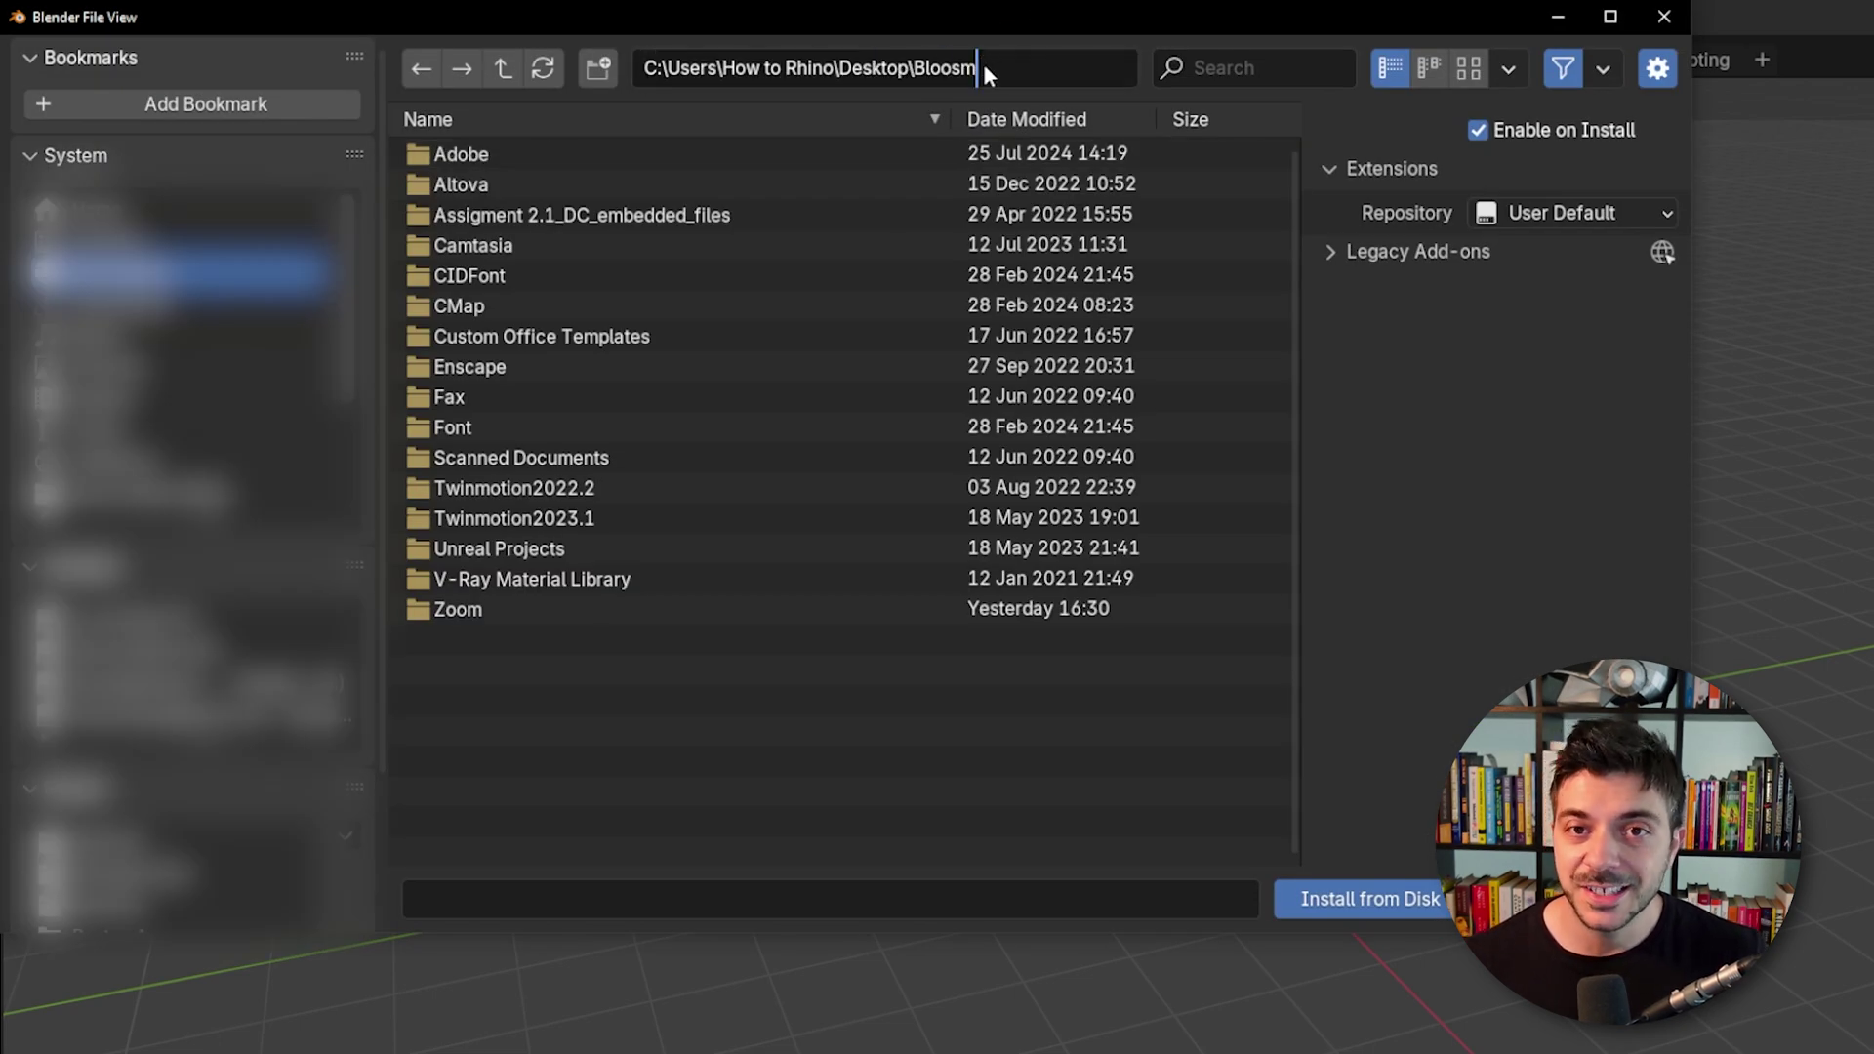
{"action": "key", "text": "Return"}
{"action": "left_click", "coordinate": [542, 155]}
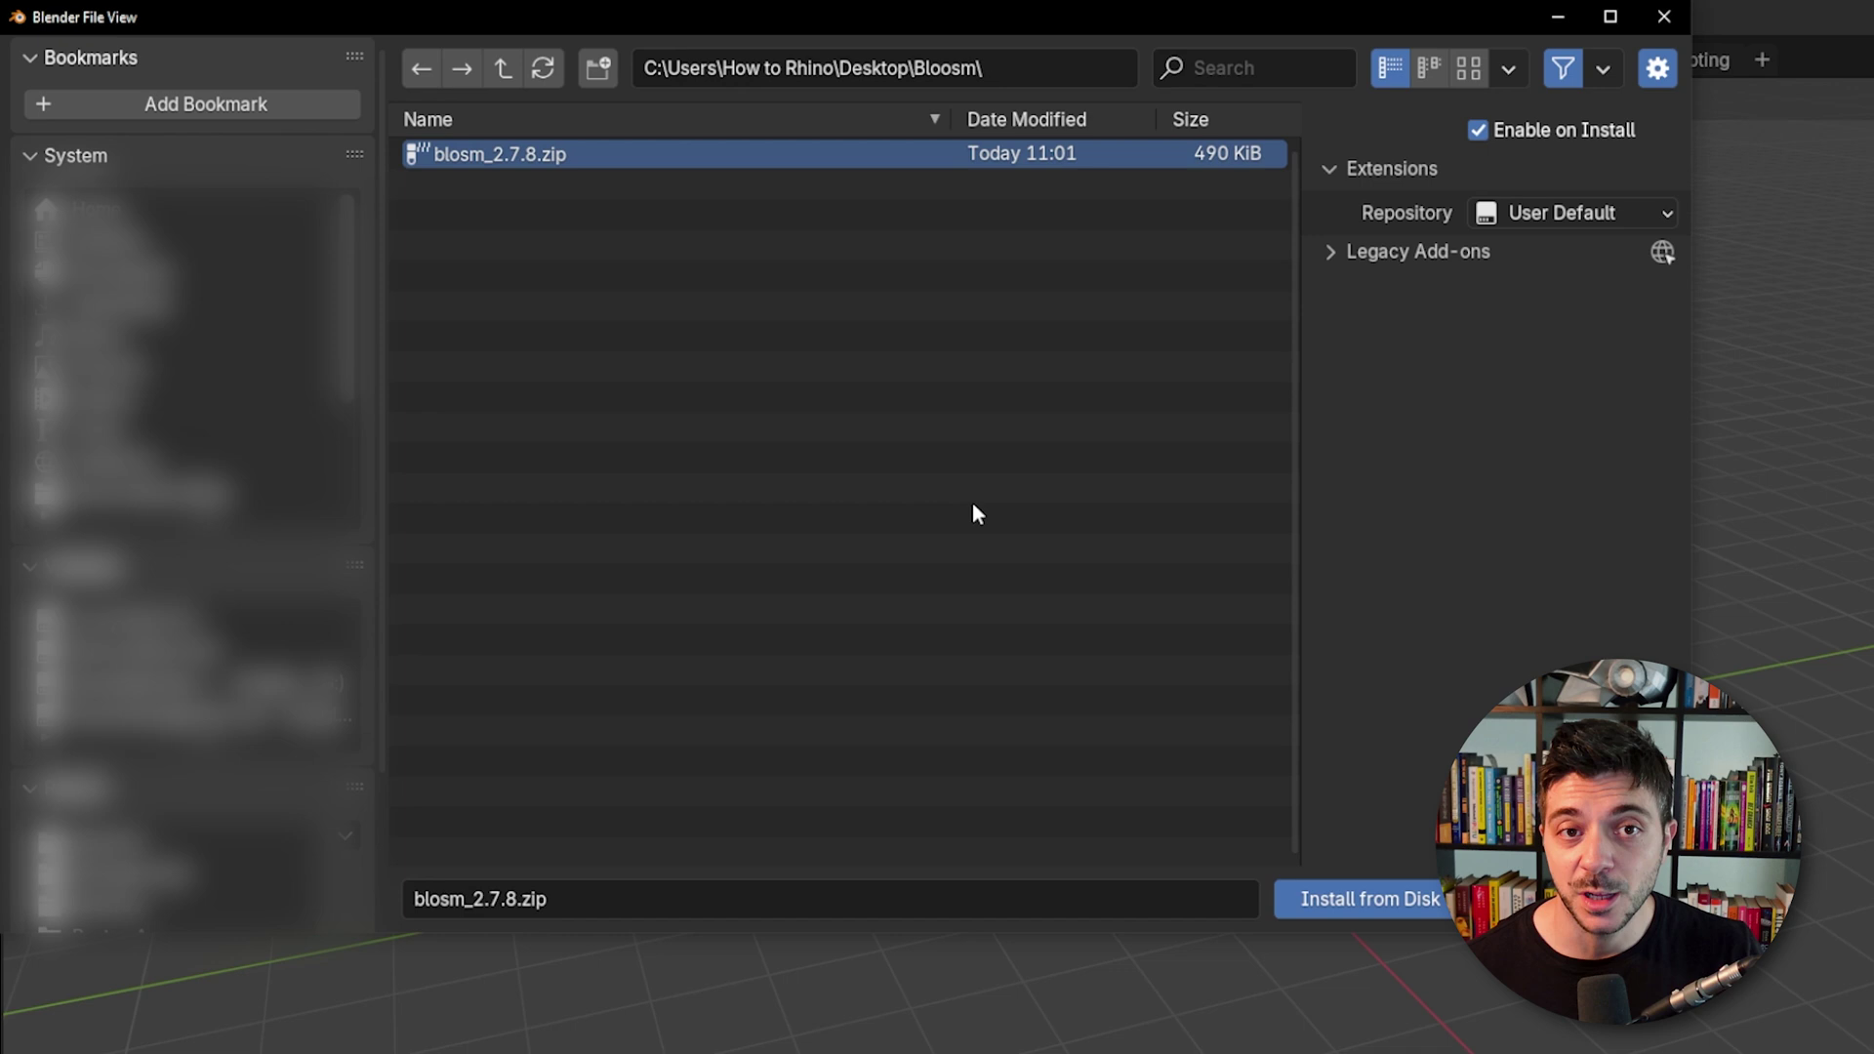
{"action": "left_click", "coordinate": [1406, 899]}
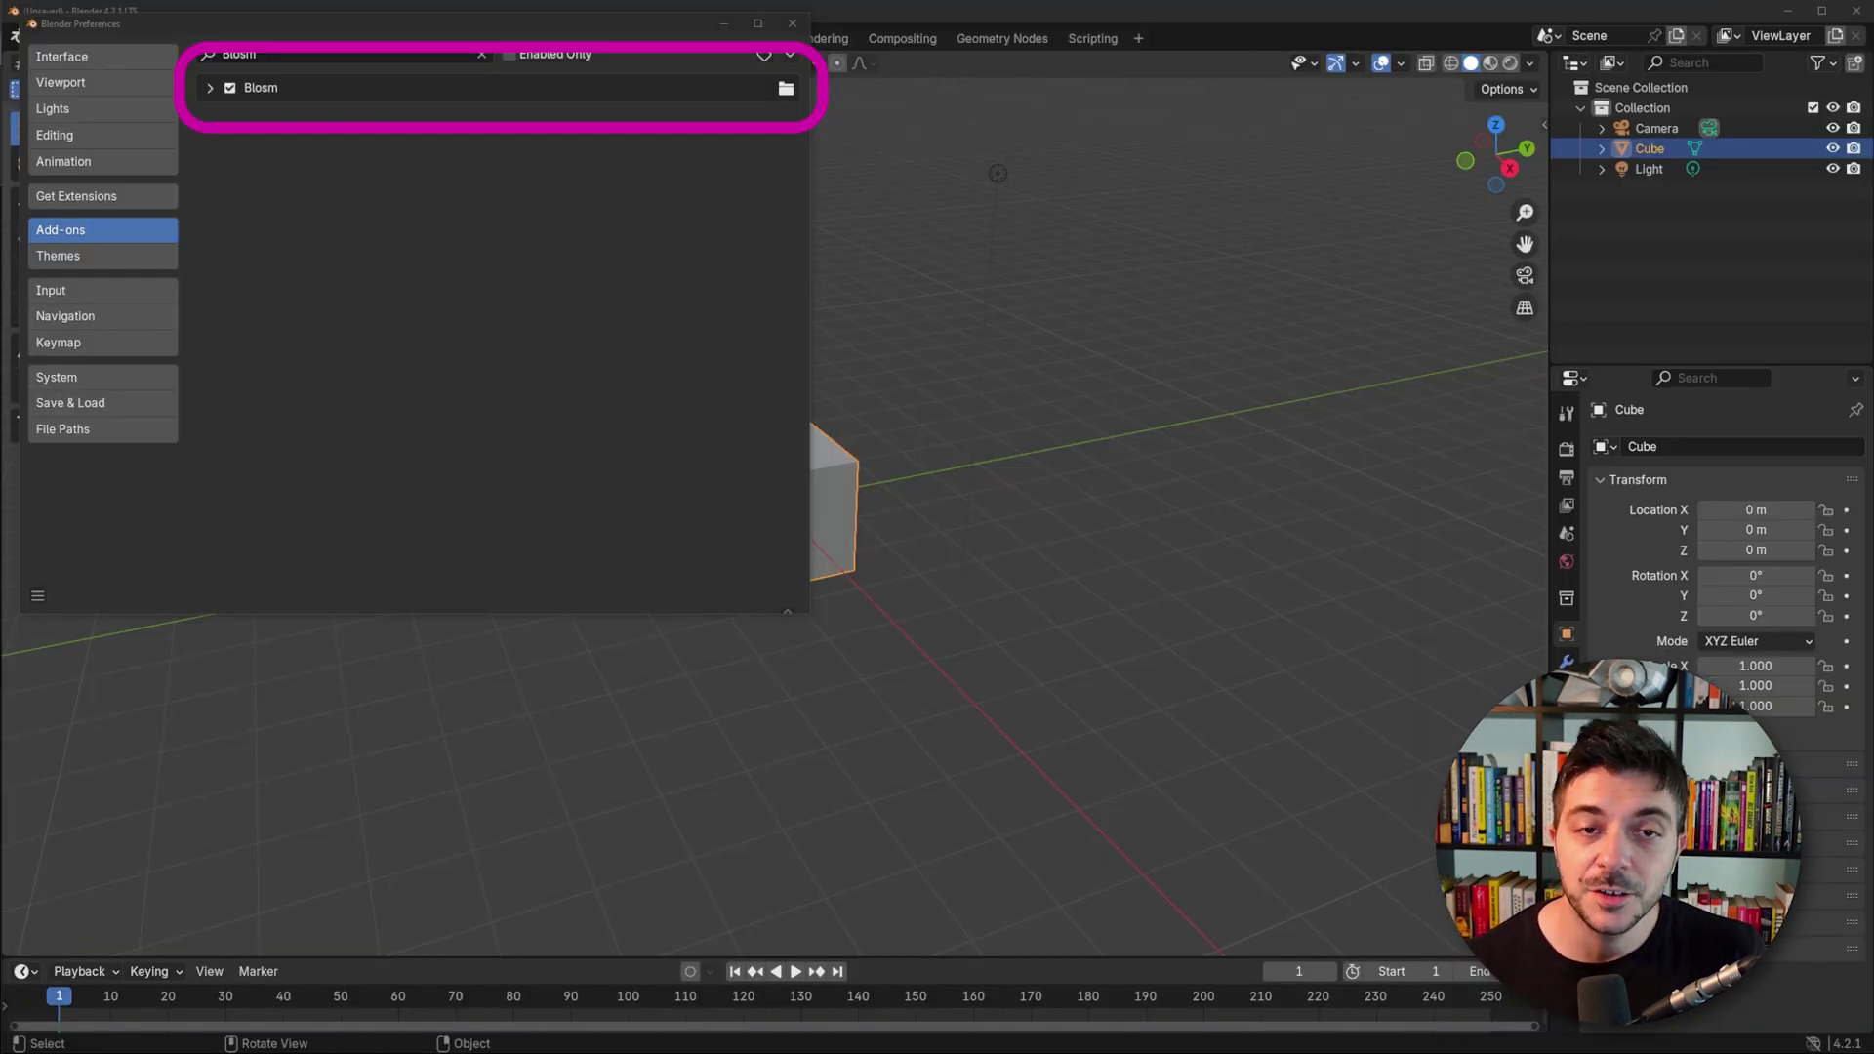
{"action": "left_click", "coordinate": [209, 87]}
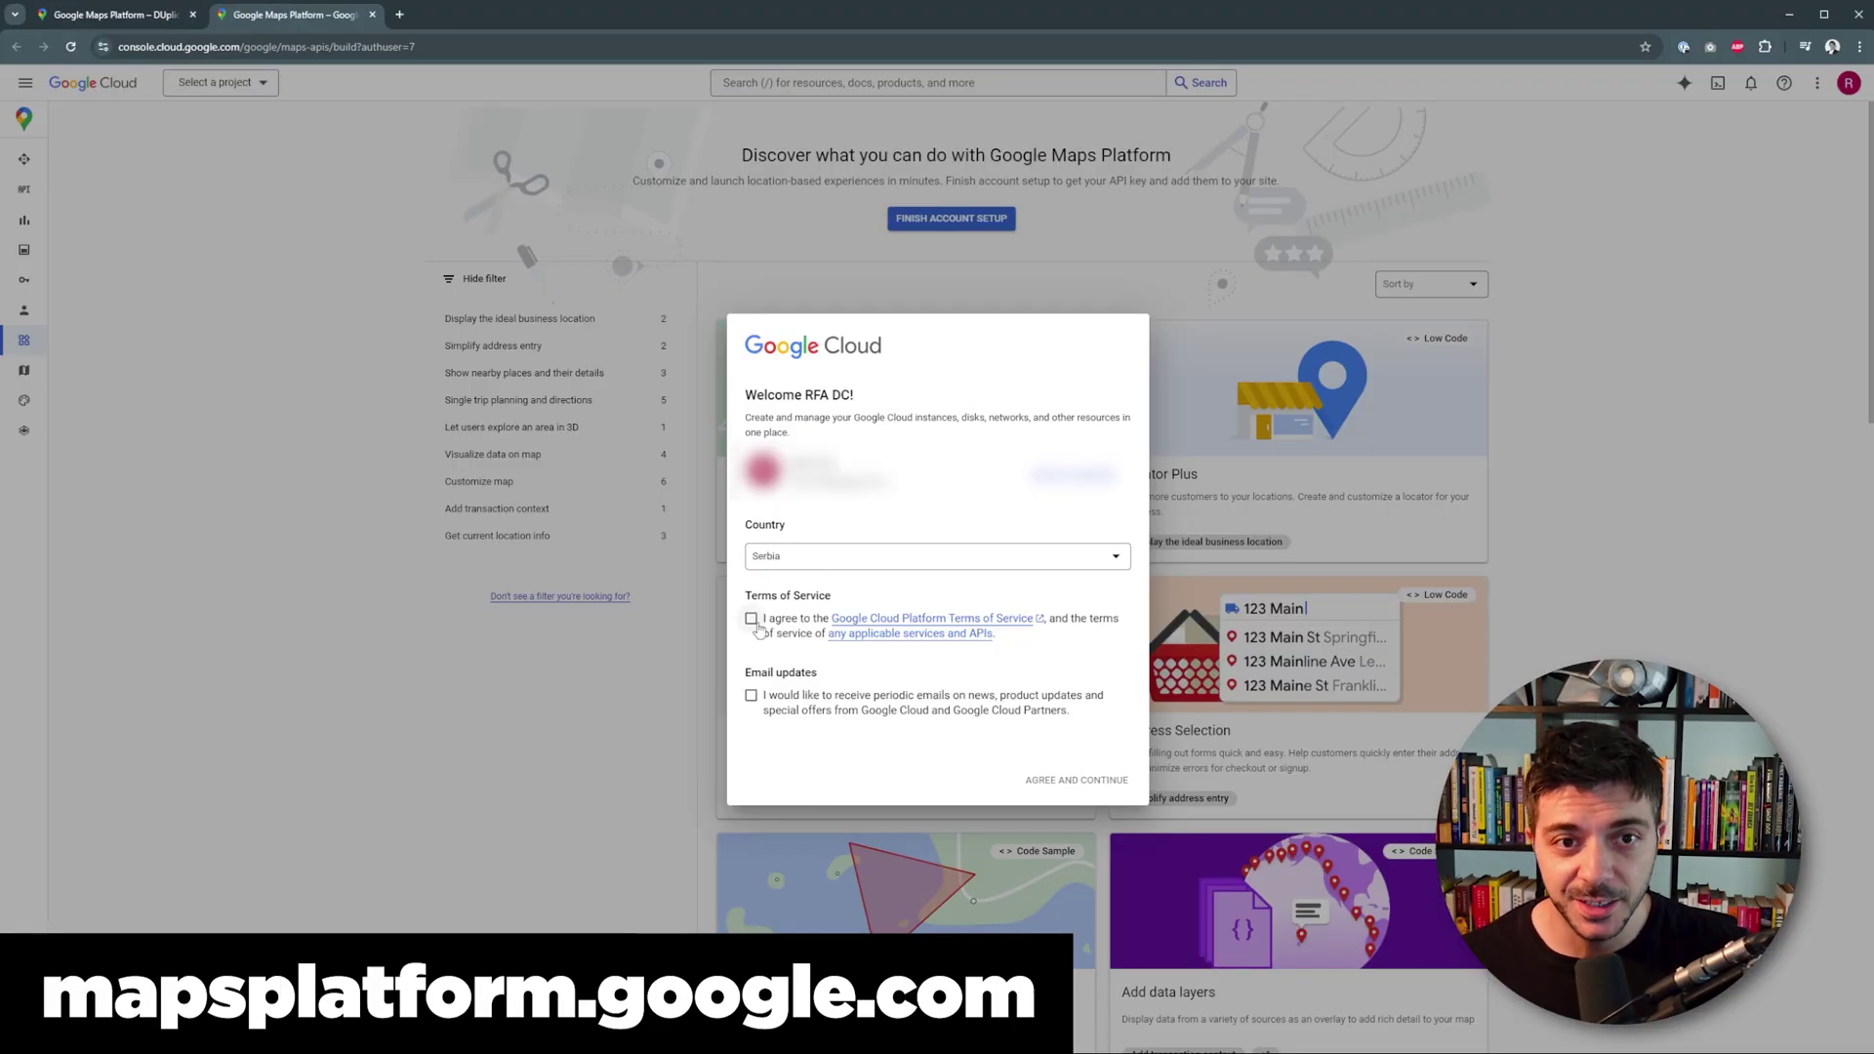
On the Google Maps Platform website, accept the Google Cloud terms of service and continue past the account information.
{"action": "left_click", "coordinate": [751, 619]}
{"action": "left_click", "coordinate": [1077, 780]}
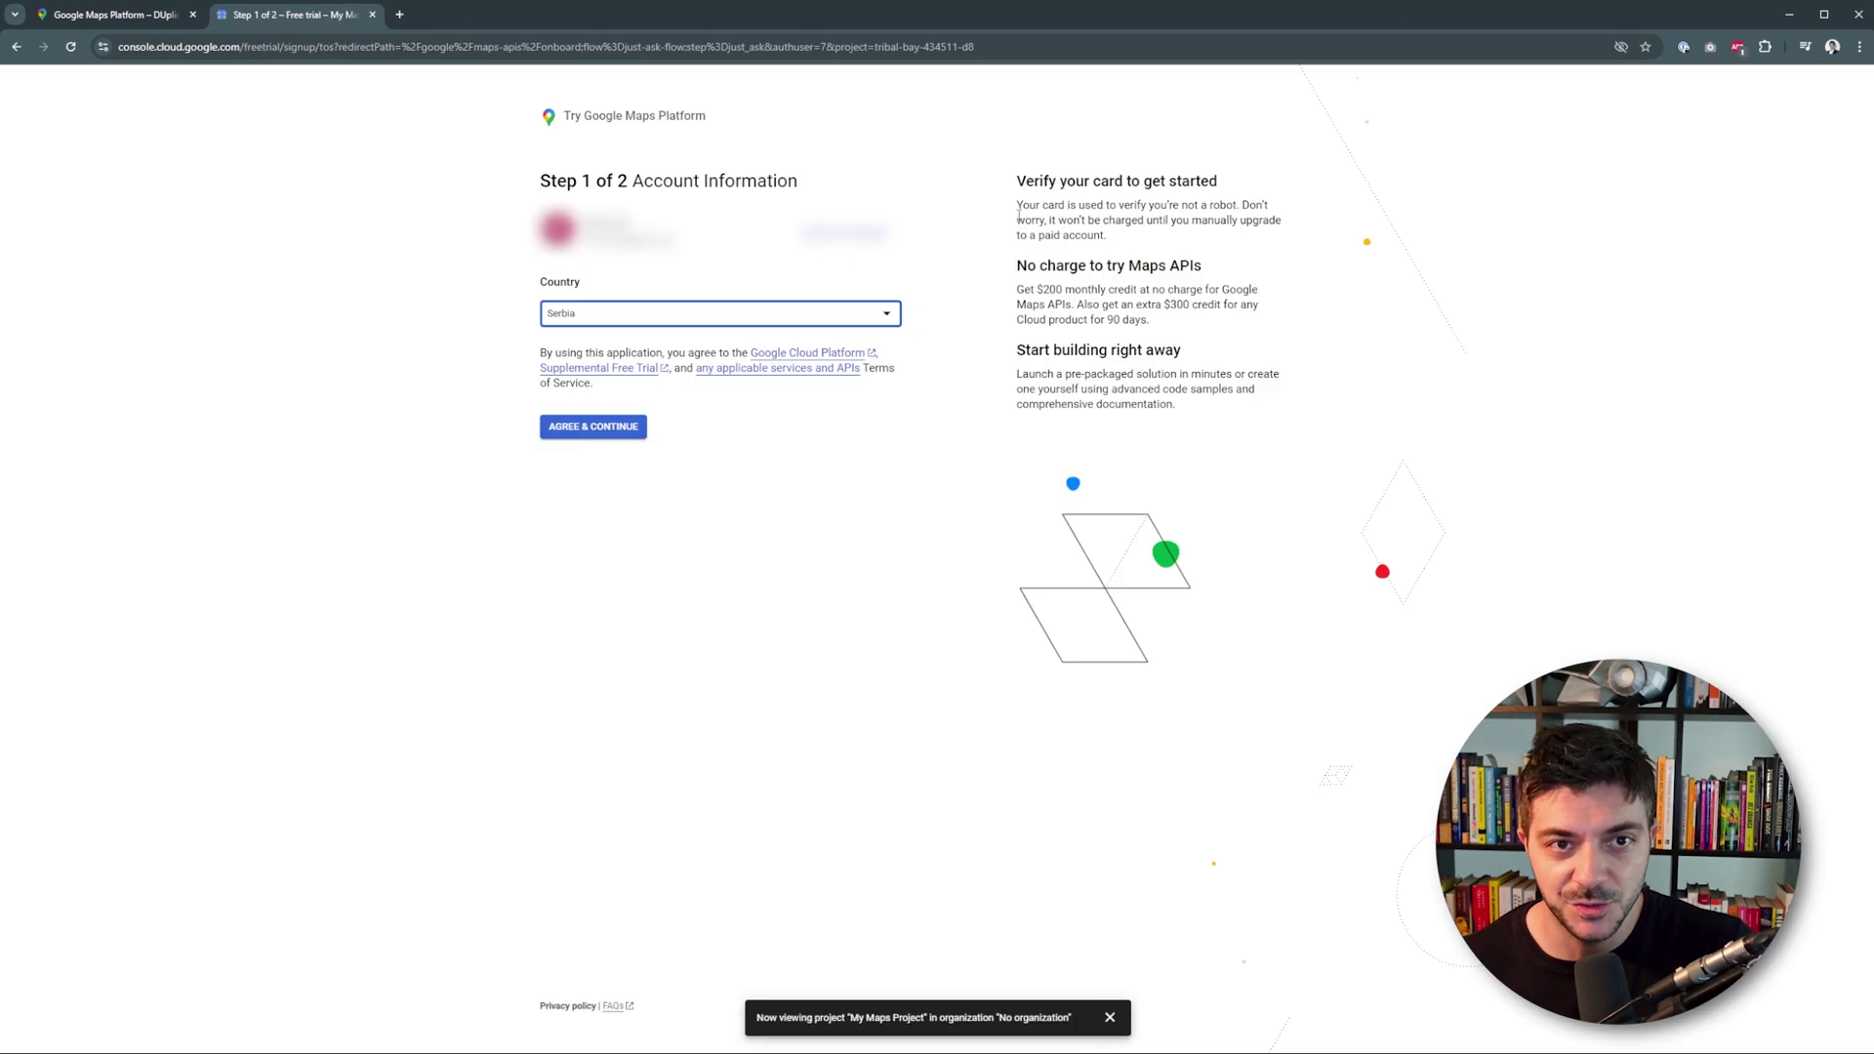
{"action": "left_click", "coordinate": [611, 430]}
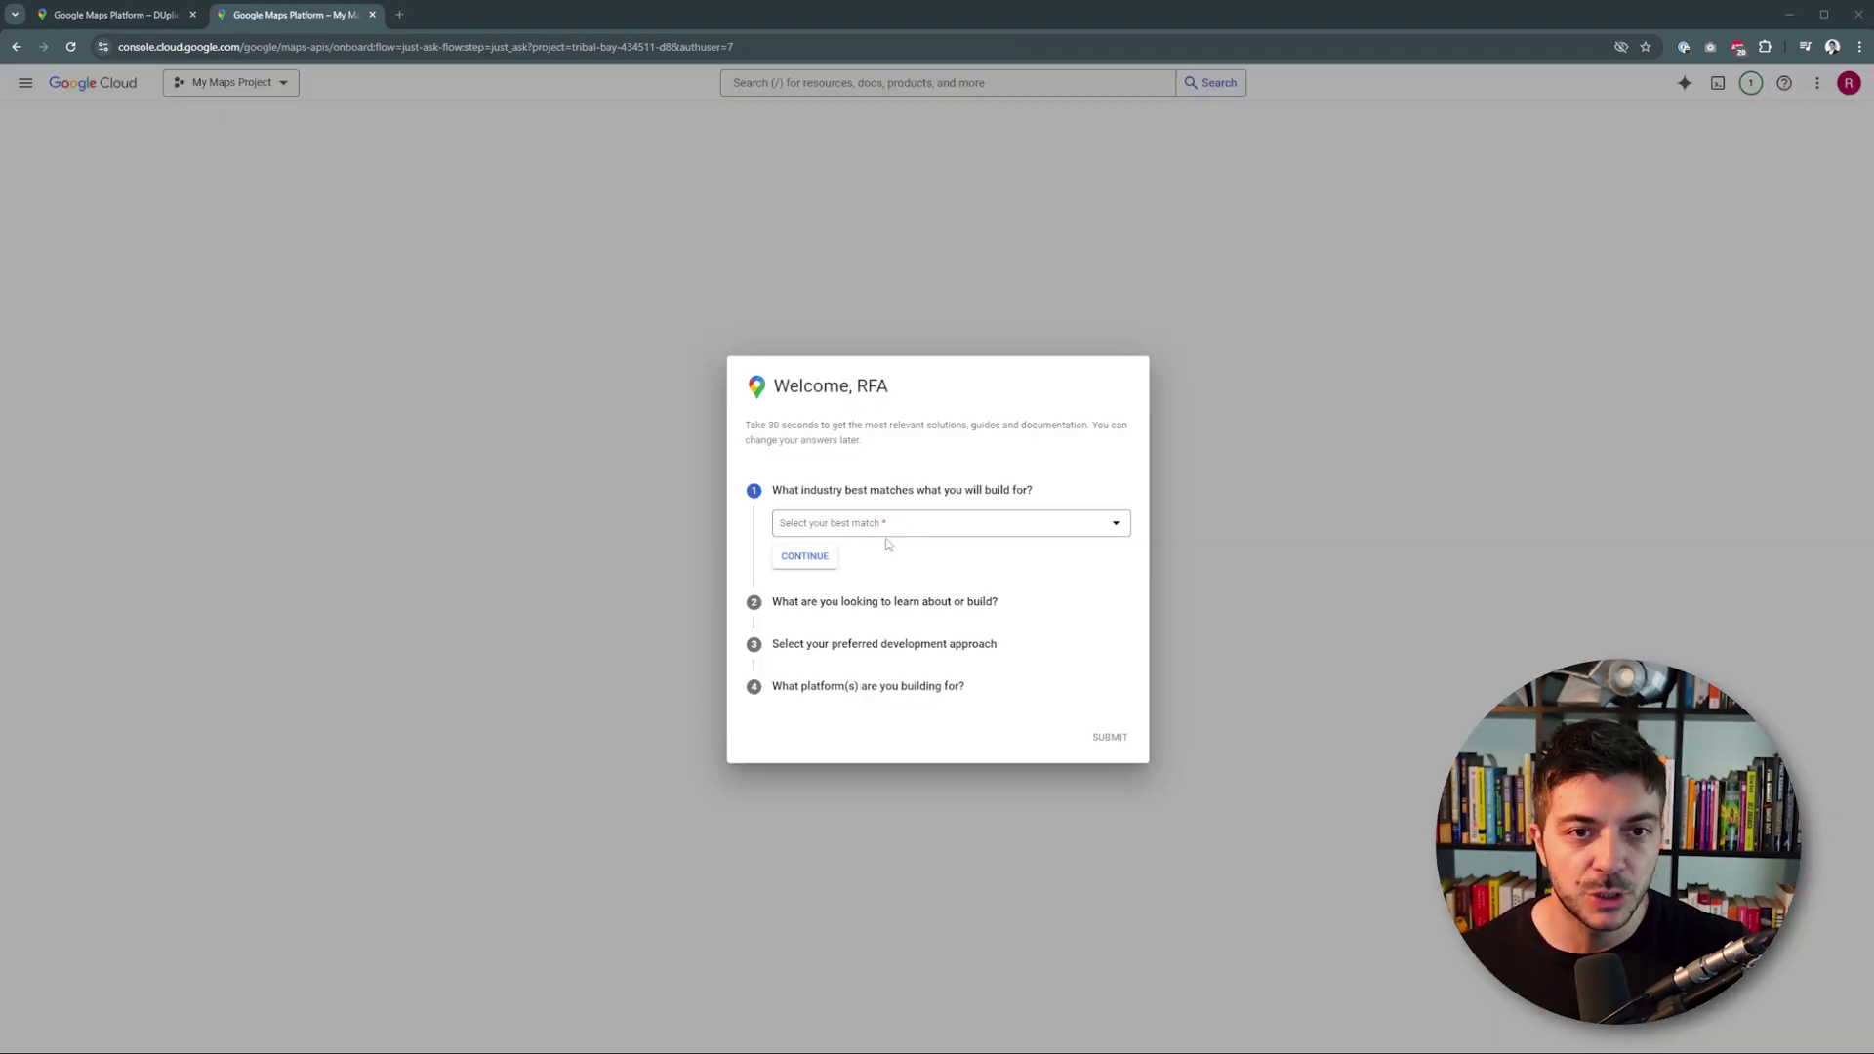
Pick an industry and choose "Visualize data on a map" as the use case in the welcome survey.
{"action": "left_click", "coordinate": [888, 528]}
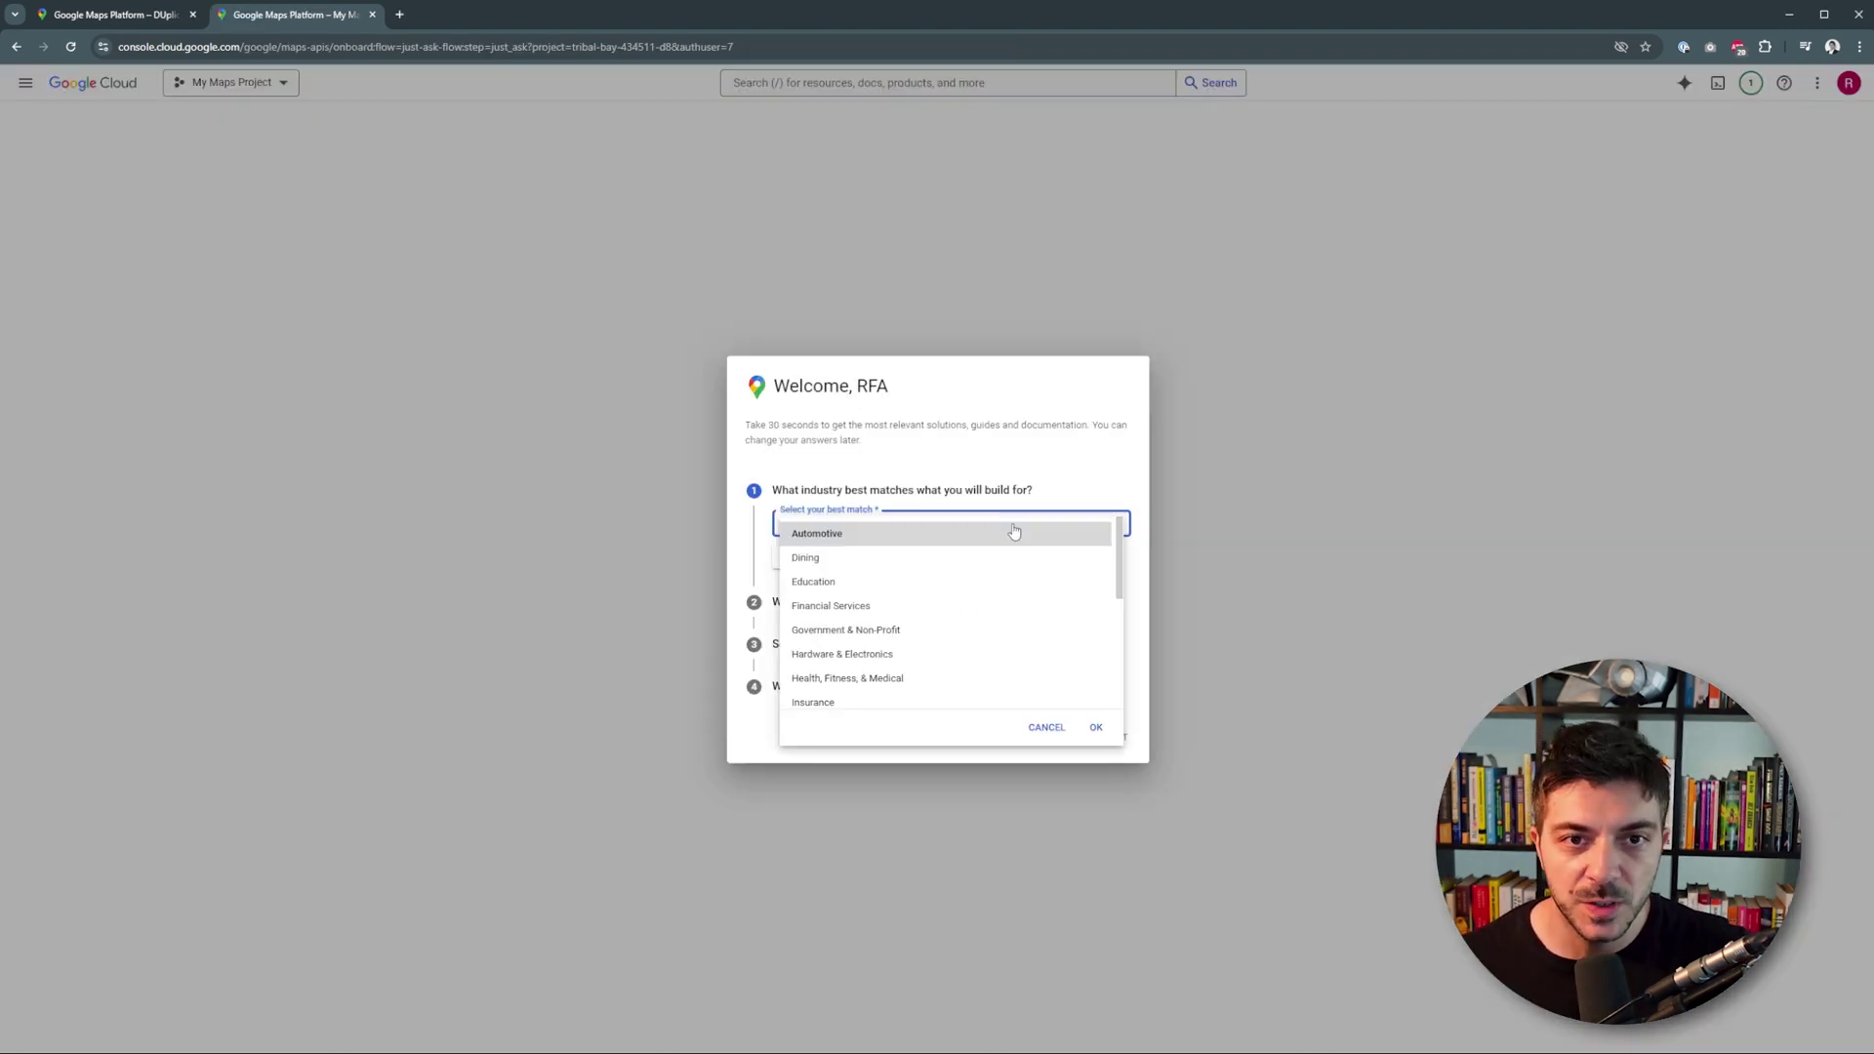
{"action": "left_click", "coordinate": [901, 586]}
{"action": "left_click", "coordinate": [805, 559]}
{"action": "left_click", "coordinate": [927, 568]}
{"action": "left_click", "coordinate": [878, 673]}
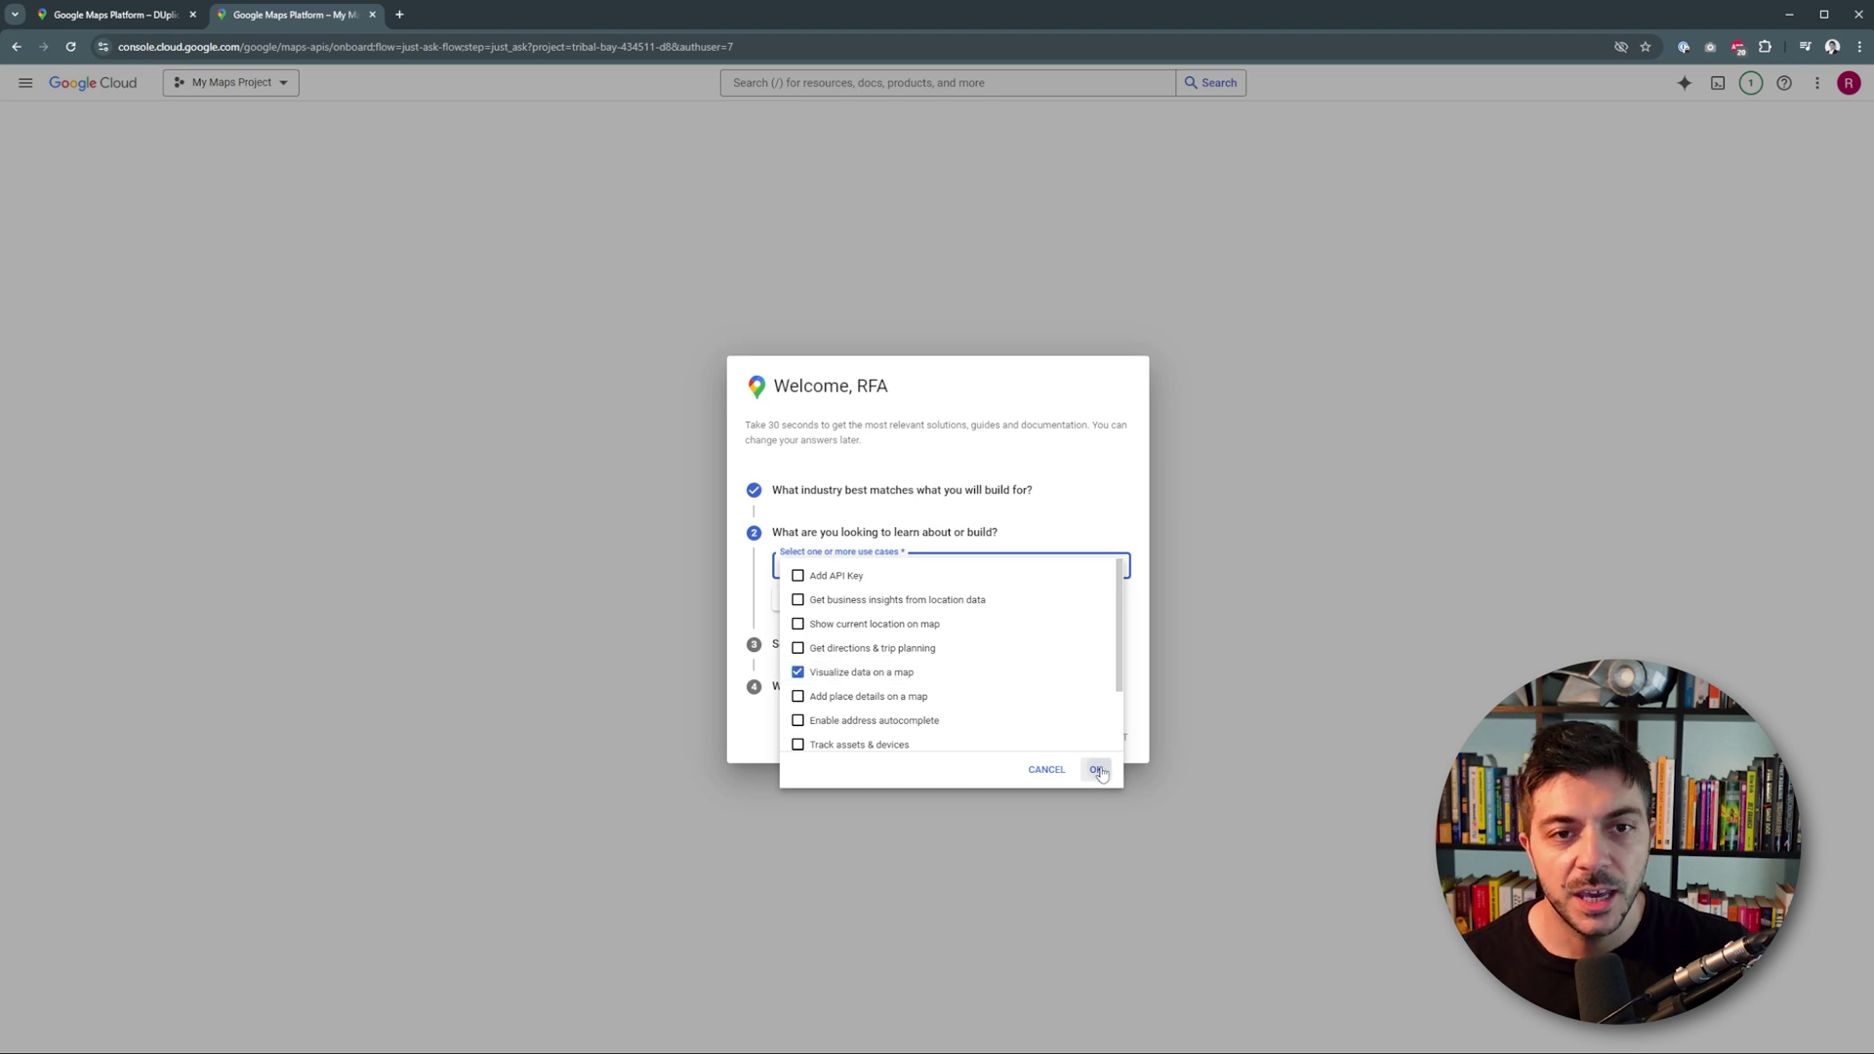
{"action": "left_click", "coordinate": [1097, 771]}
Select a preferred development approach, set the platform to Other and submit the welcome survey.
{"action": "left_click", "coordinate": [962, 618]}
{"action": "left_click", "coordinate": [814, 644]}
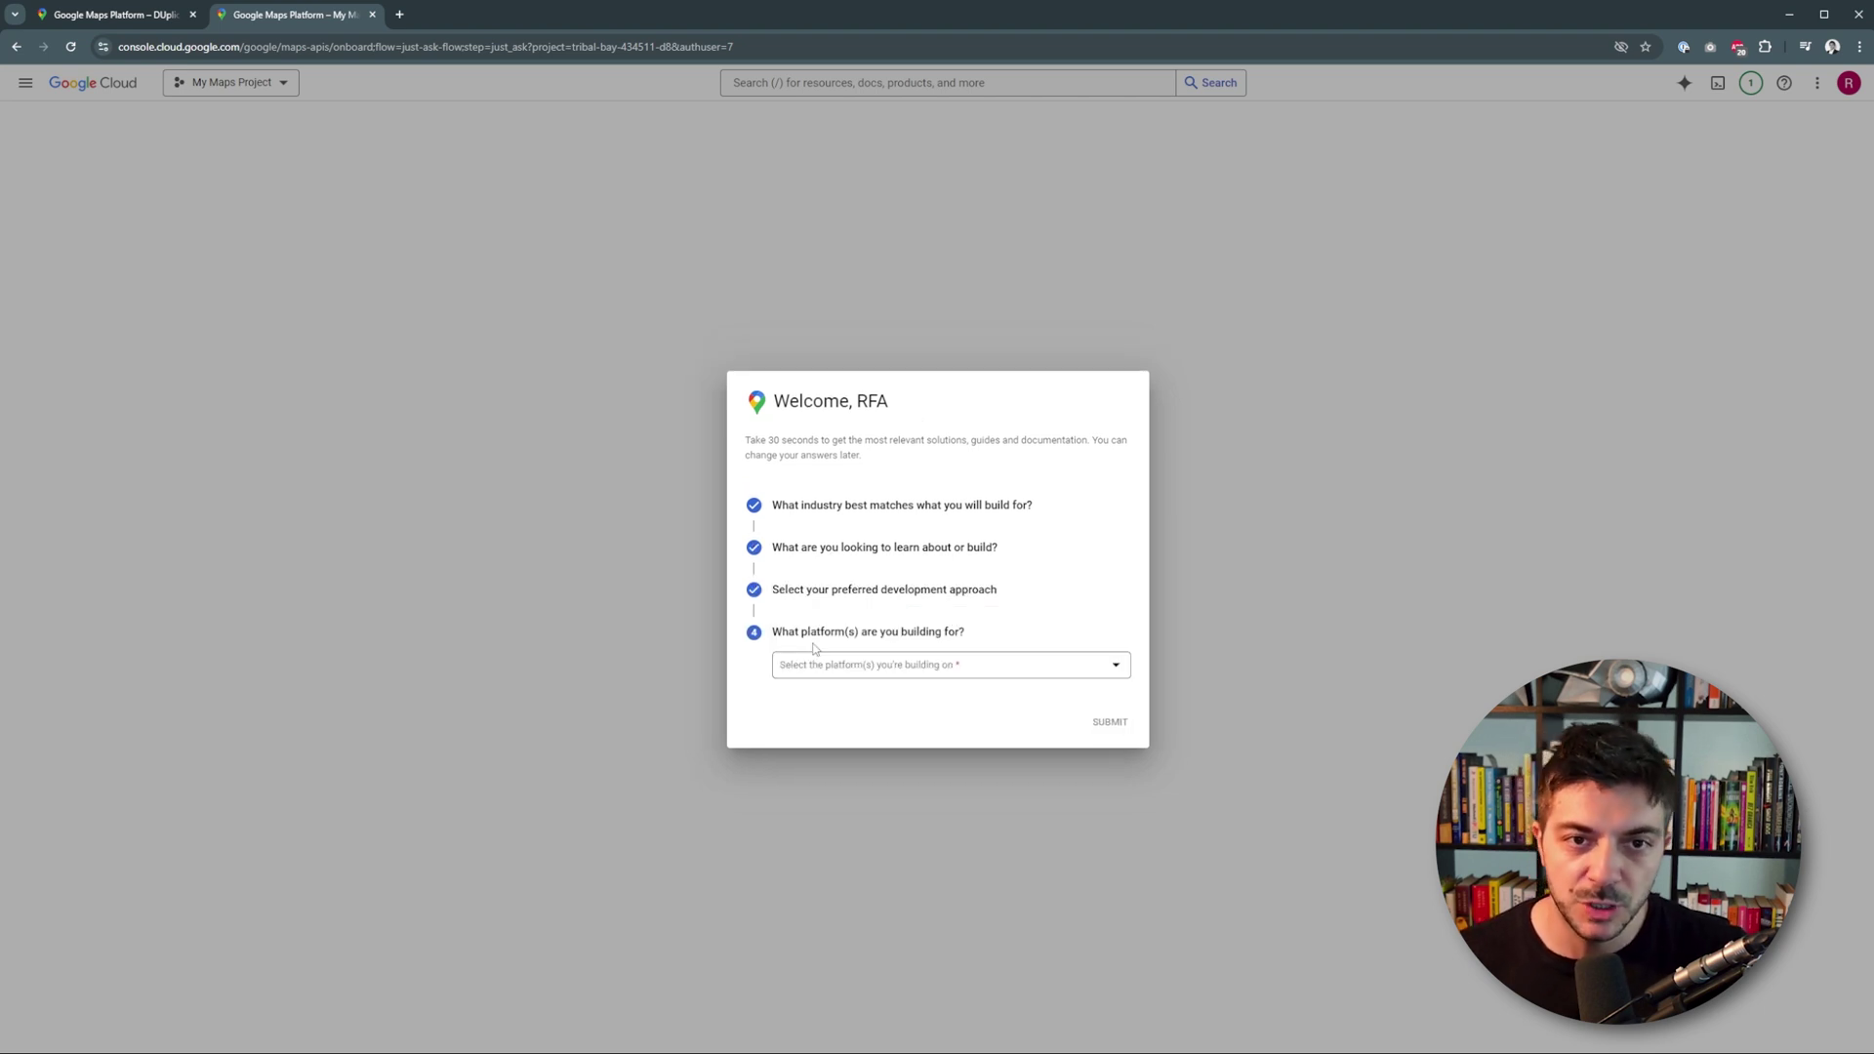
{"action": "left_click", "coordinate": [934, 664]}
{"action": "left_click", "coordinate": [808, 770]}
{"action": "left_click", "coordinate": [1097, 809]}
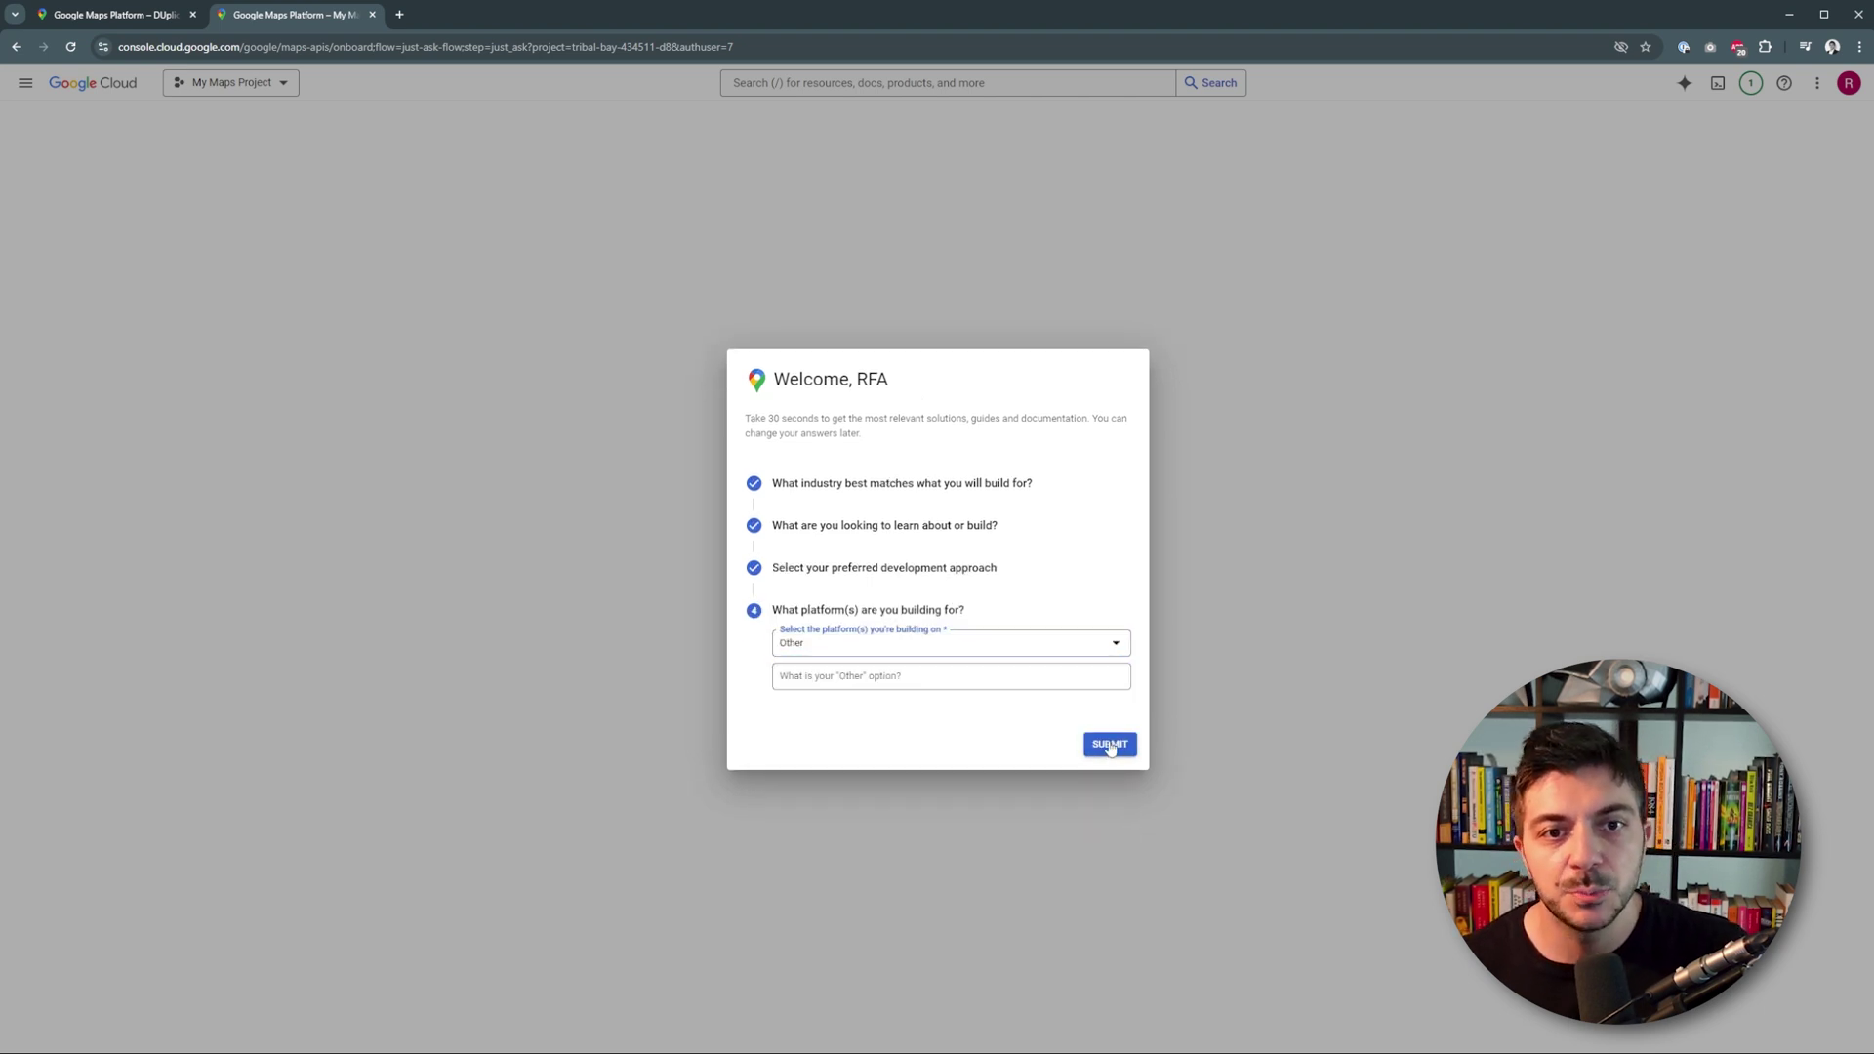
{"action": "left_click", "coordinate": [1110, 745]}
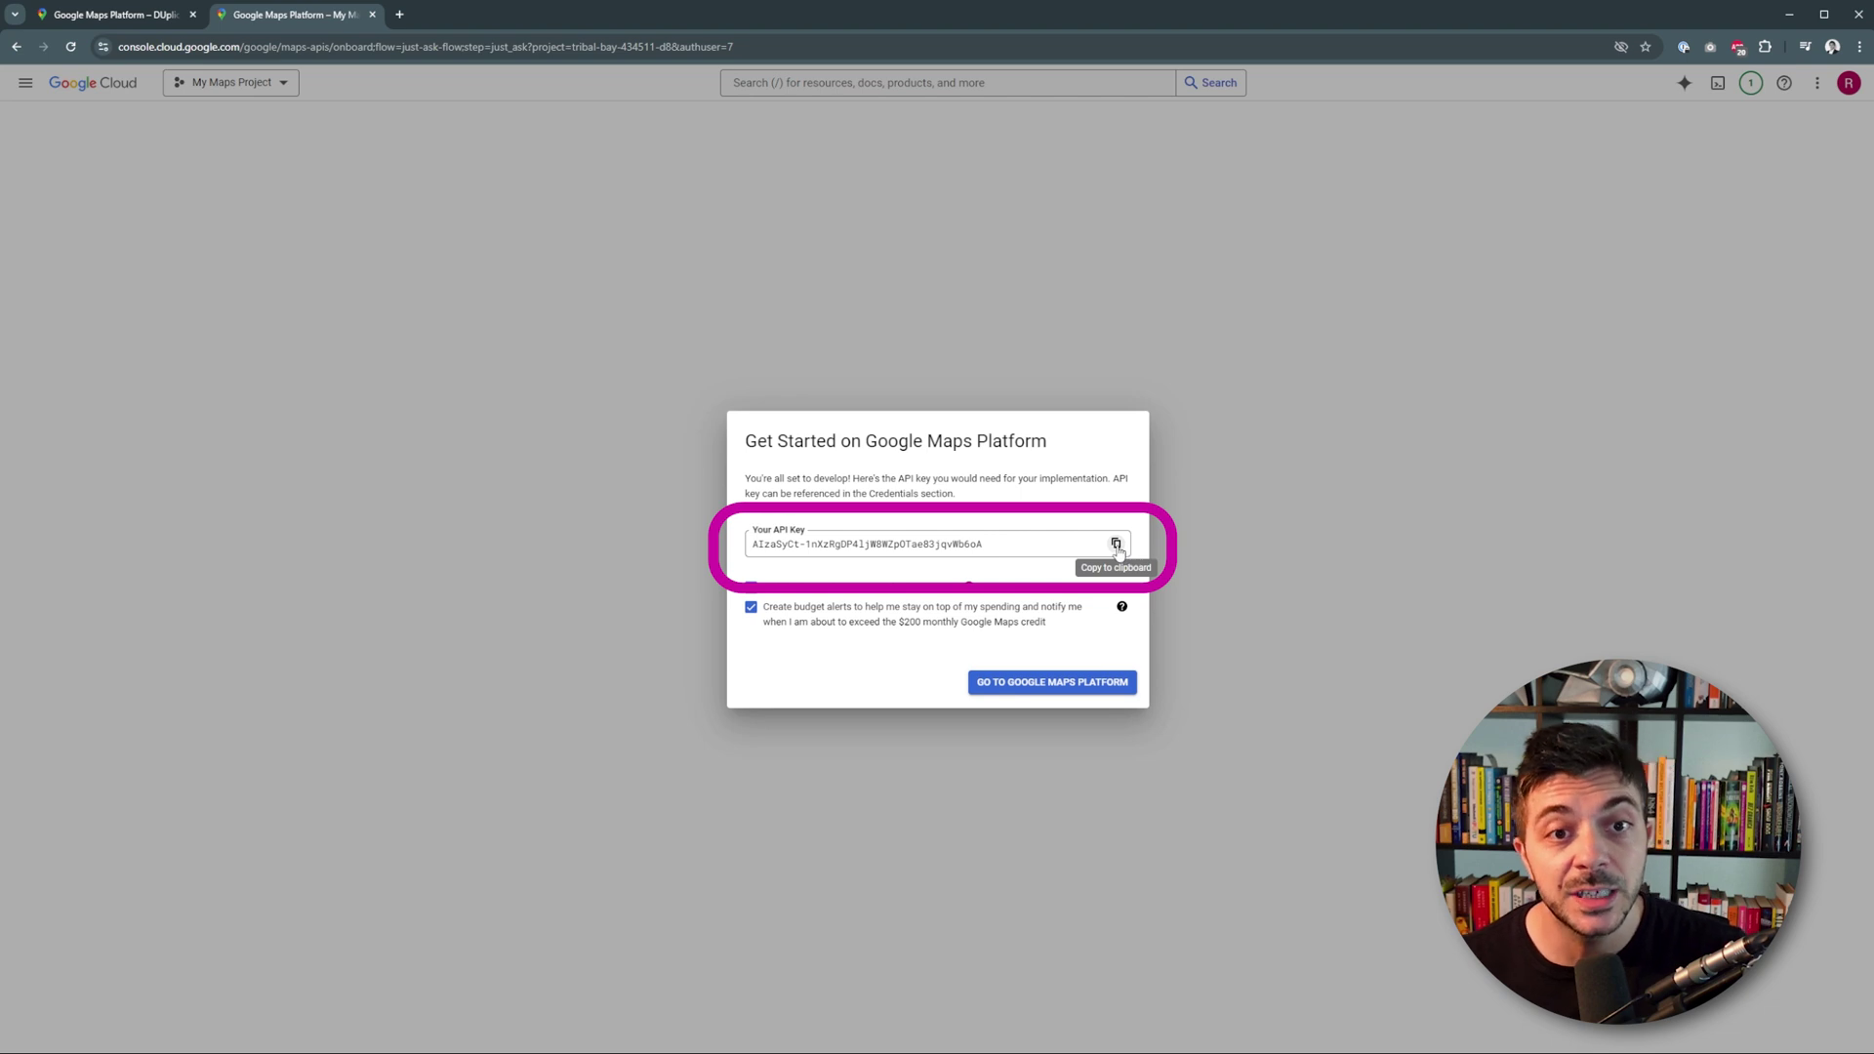
Copy the generated Google Maps API key and open the project's APIs & Services page.
{"action": "left_click", "coordinate": [1117, 547]}
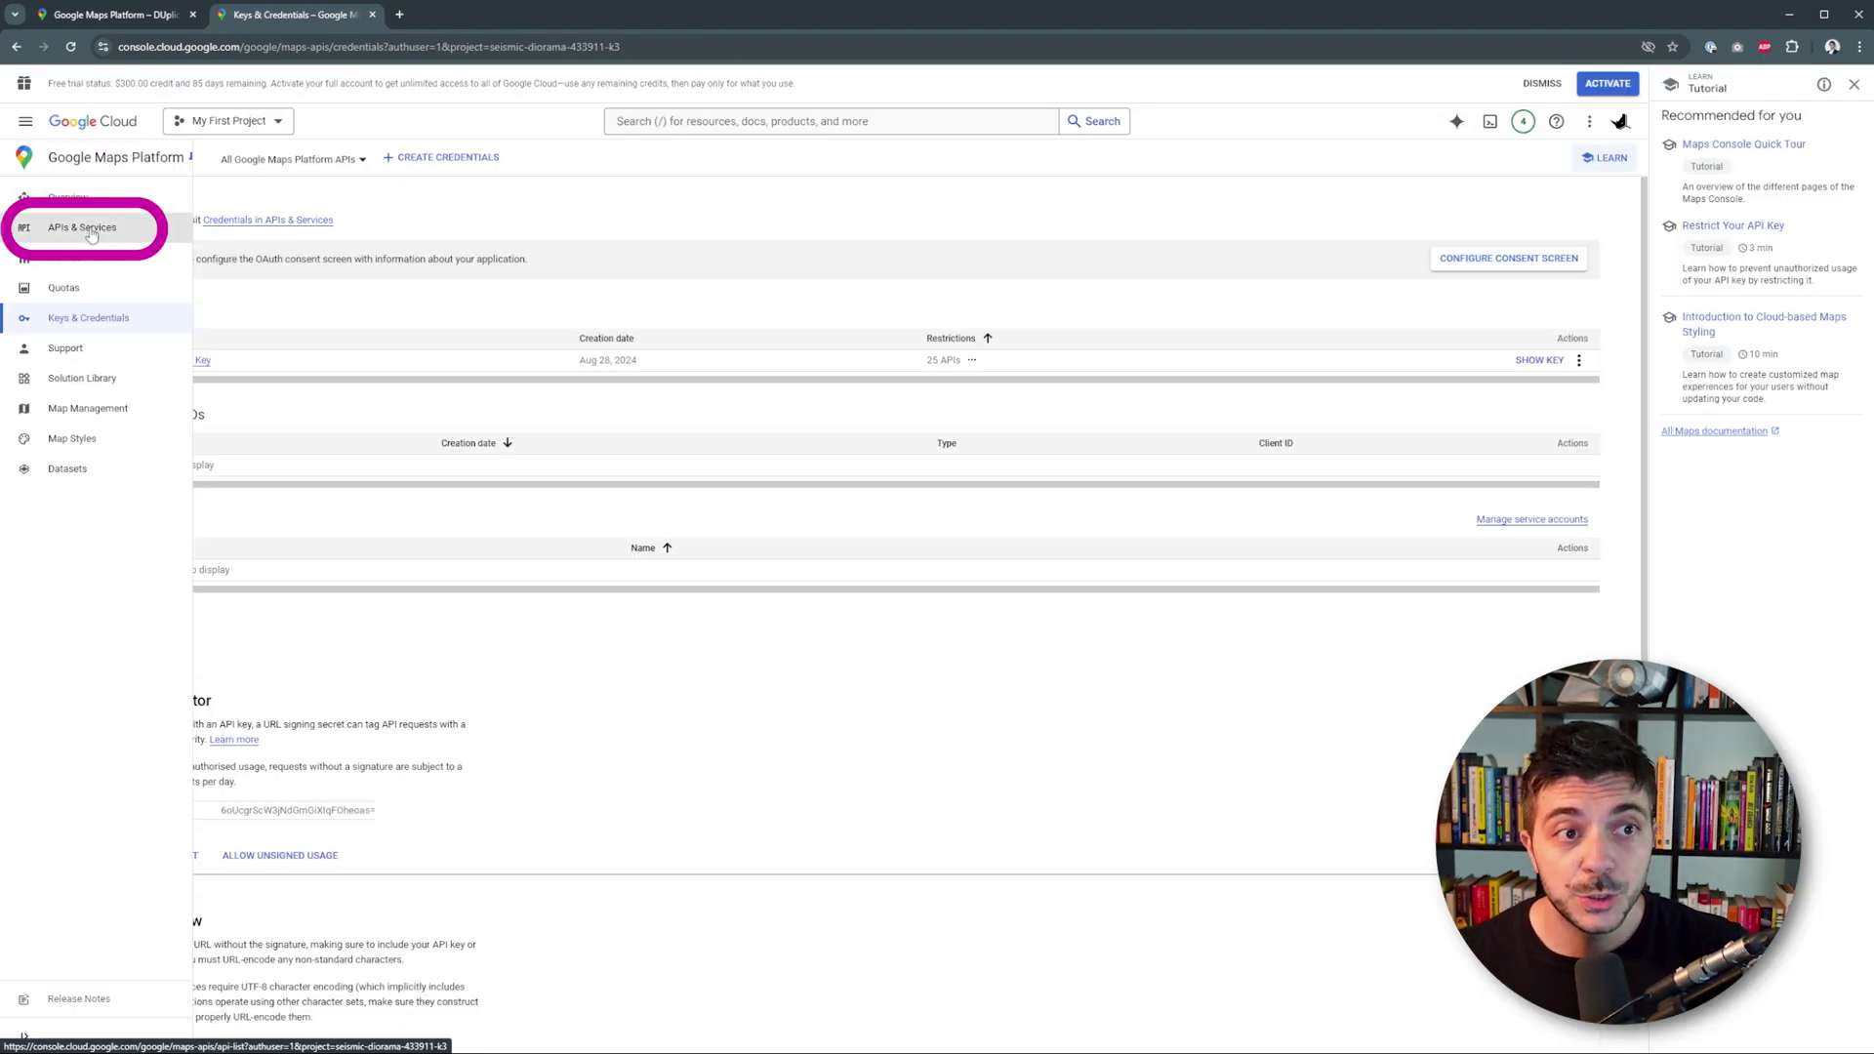
{"action": "left_click", "coordinate": [91, 230]}
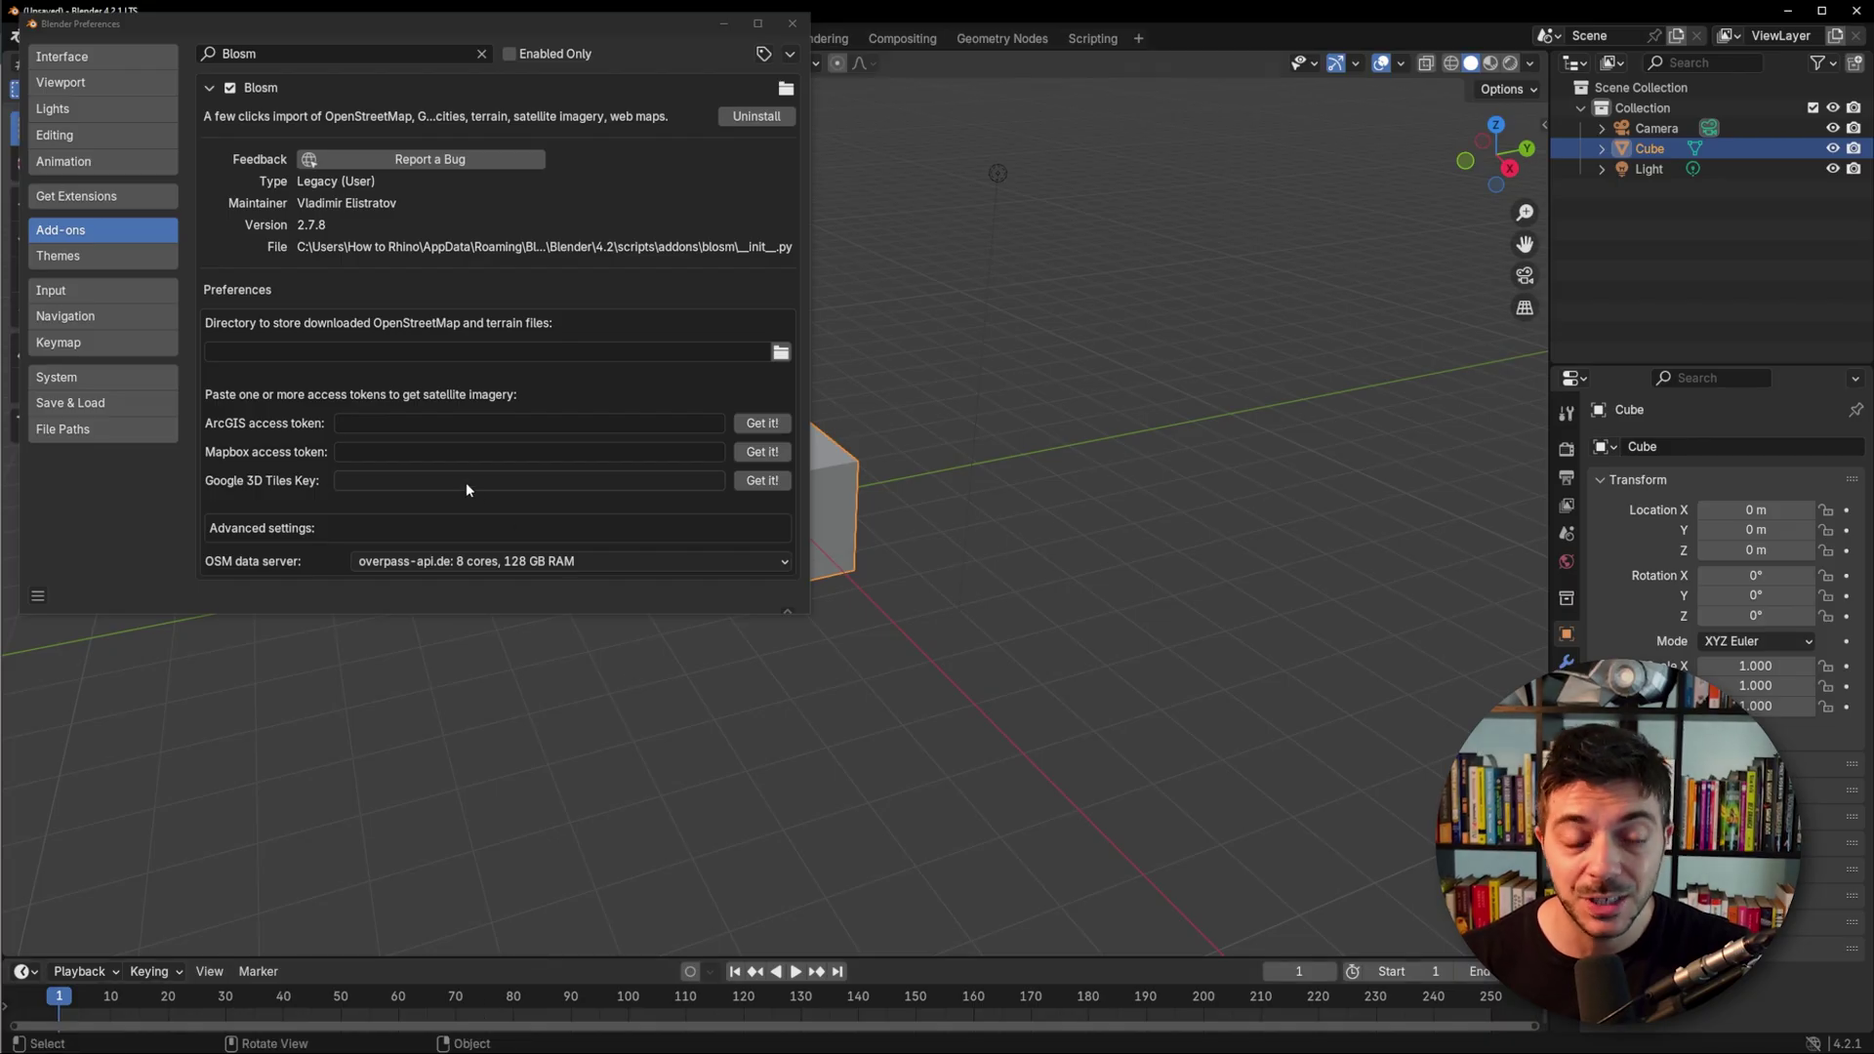
In Blender, fill in the Blosm add-on's Google 3D Tiles Key and download directory, and close the preferences.
{"action": "left_click", "coordinate": [463, 481]}
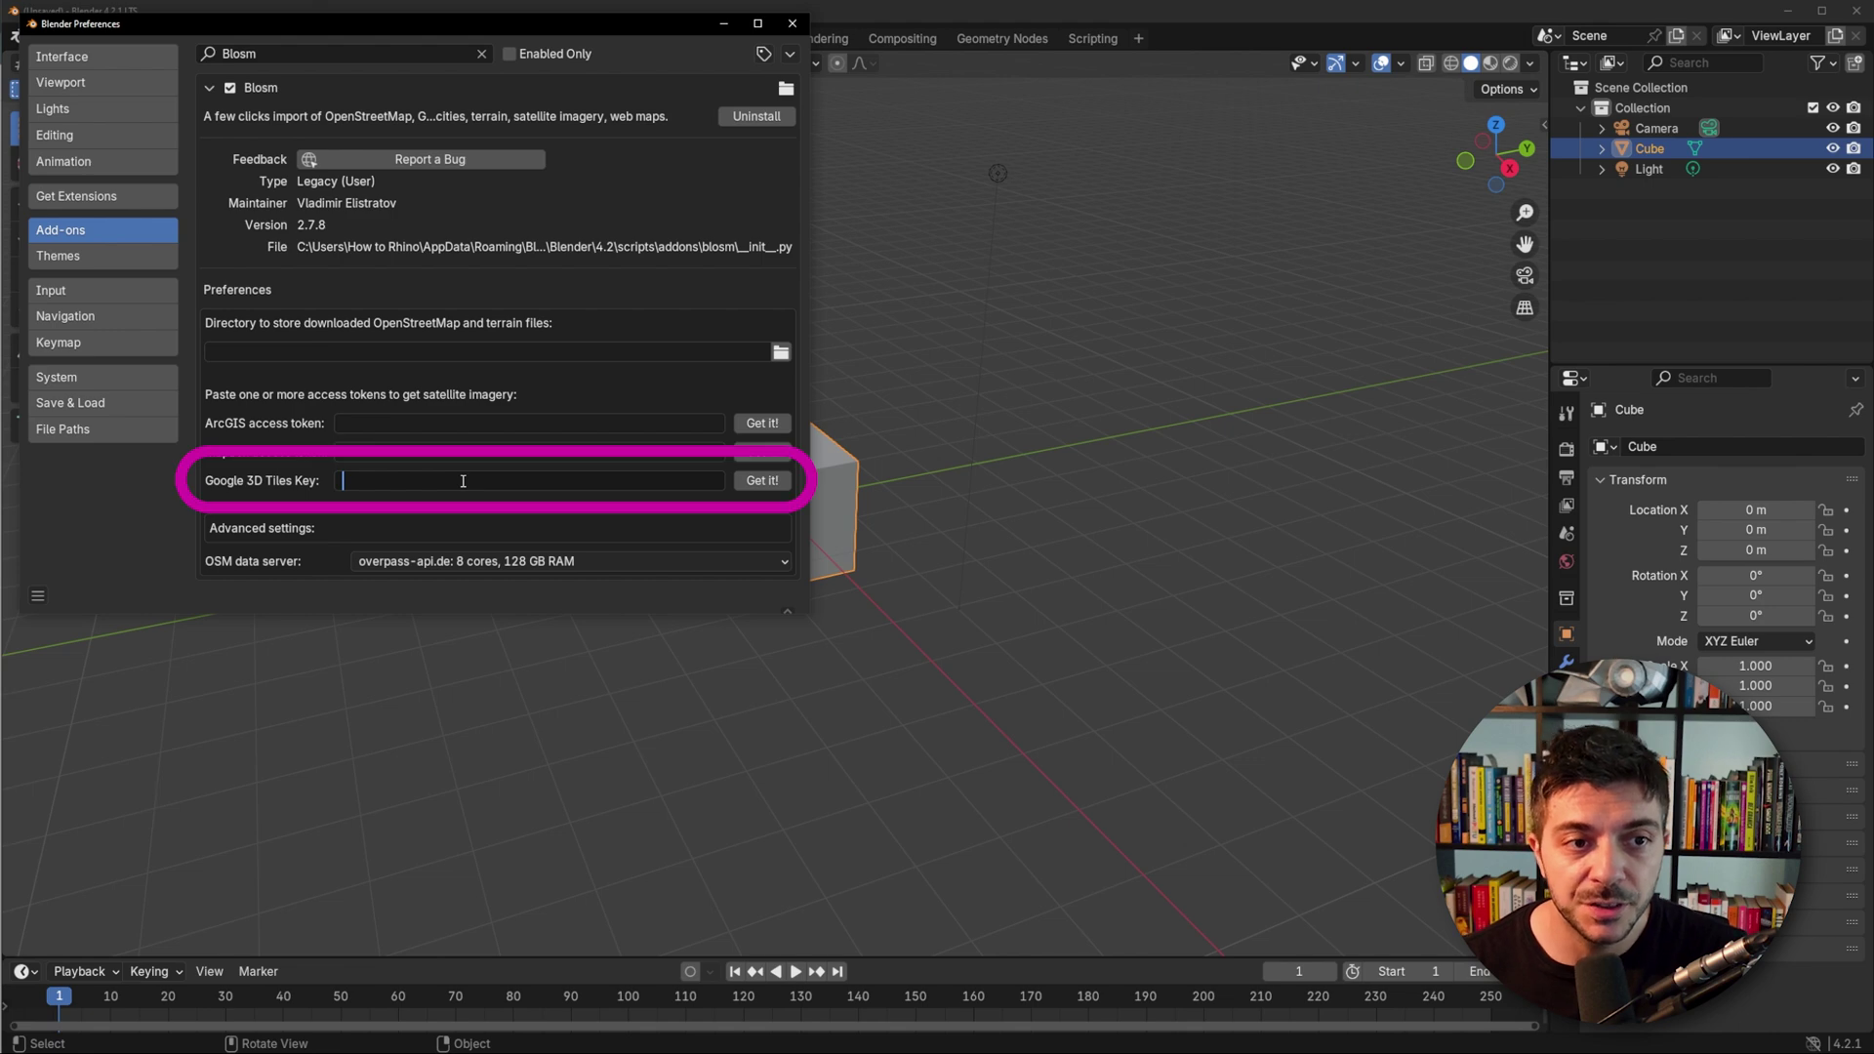
{"action": "key", "text": "ctrl+v"}
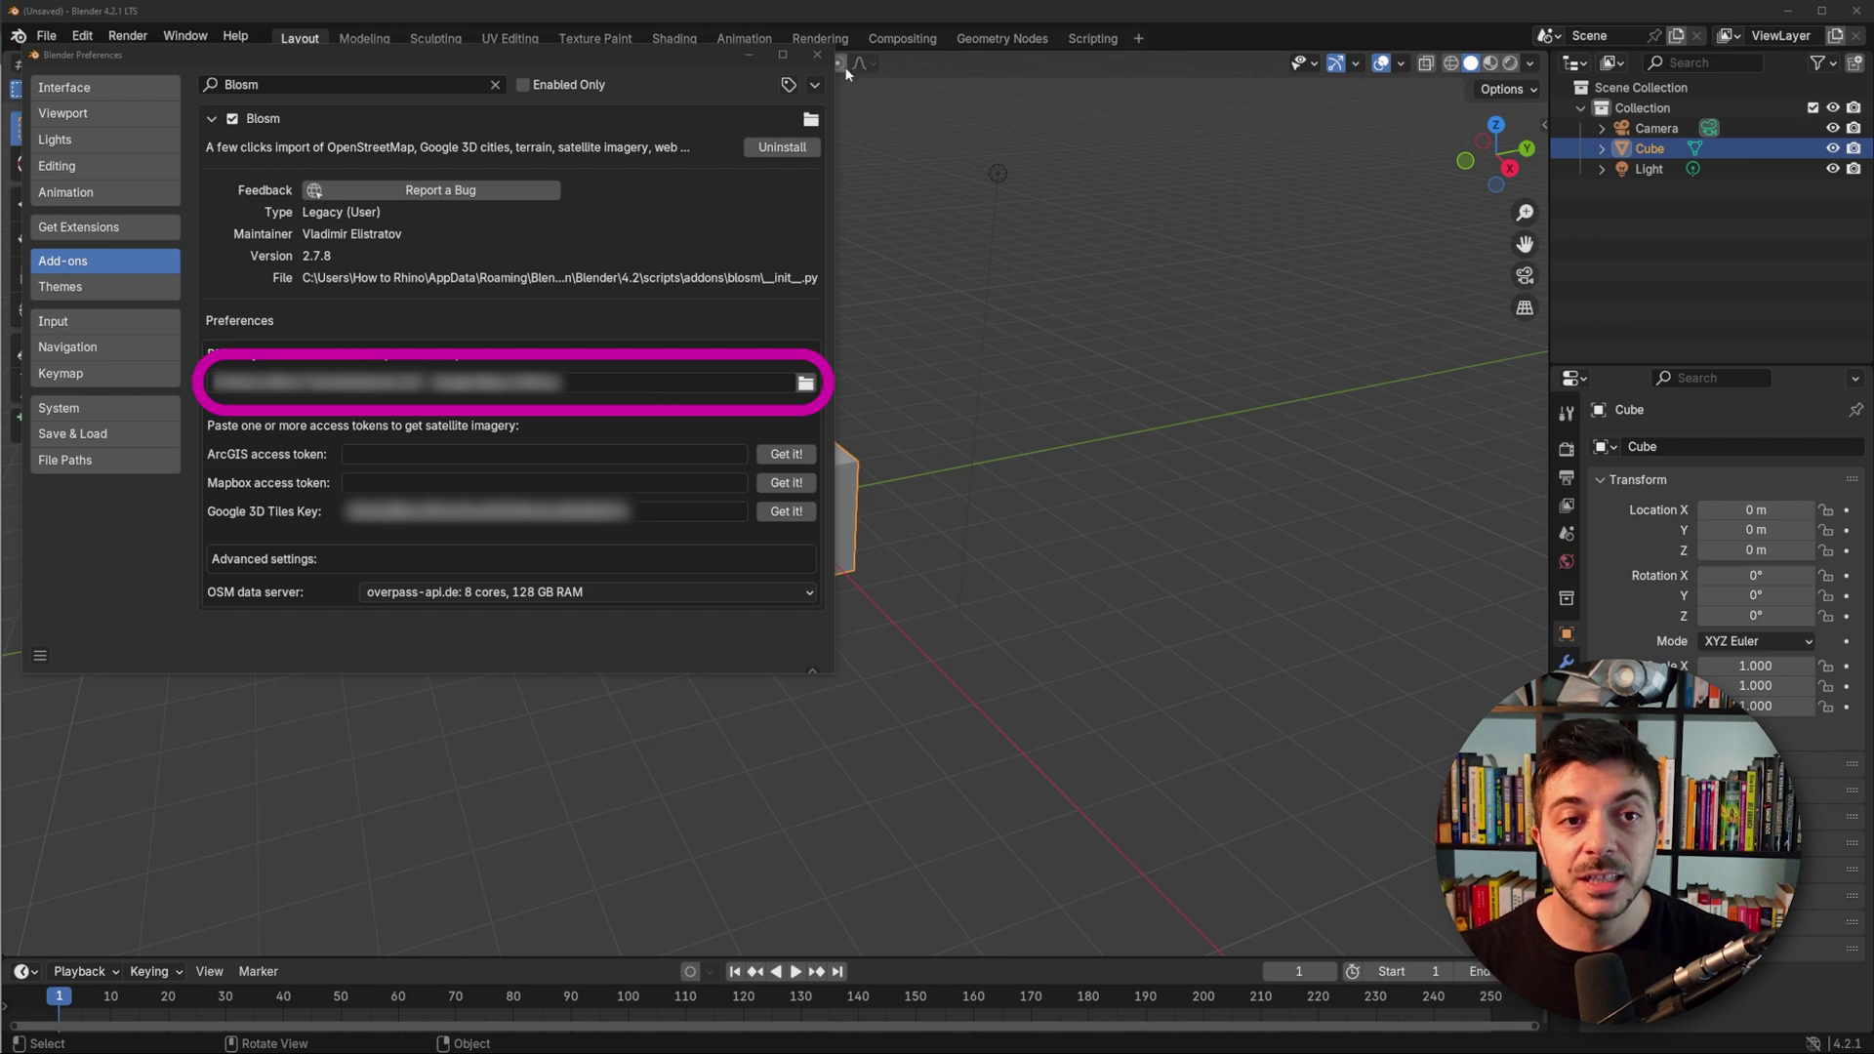
{"action": "left_click", "coordinate": [818, 56]}
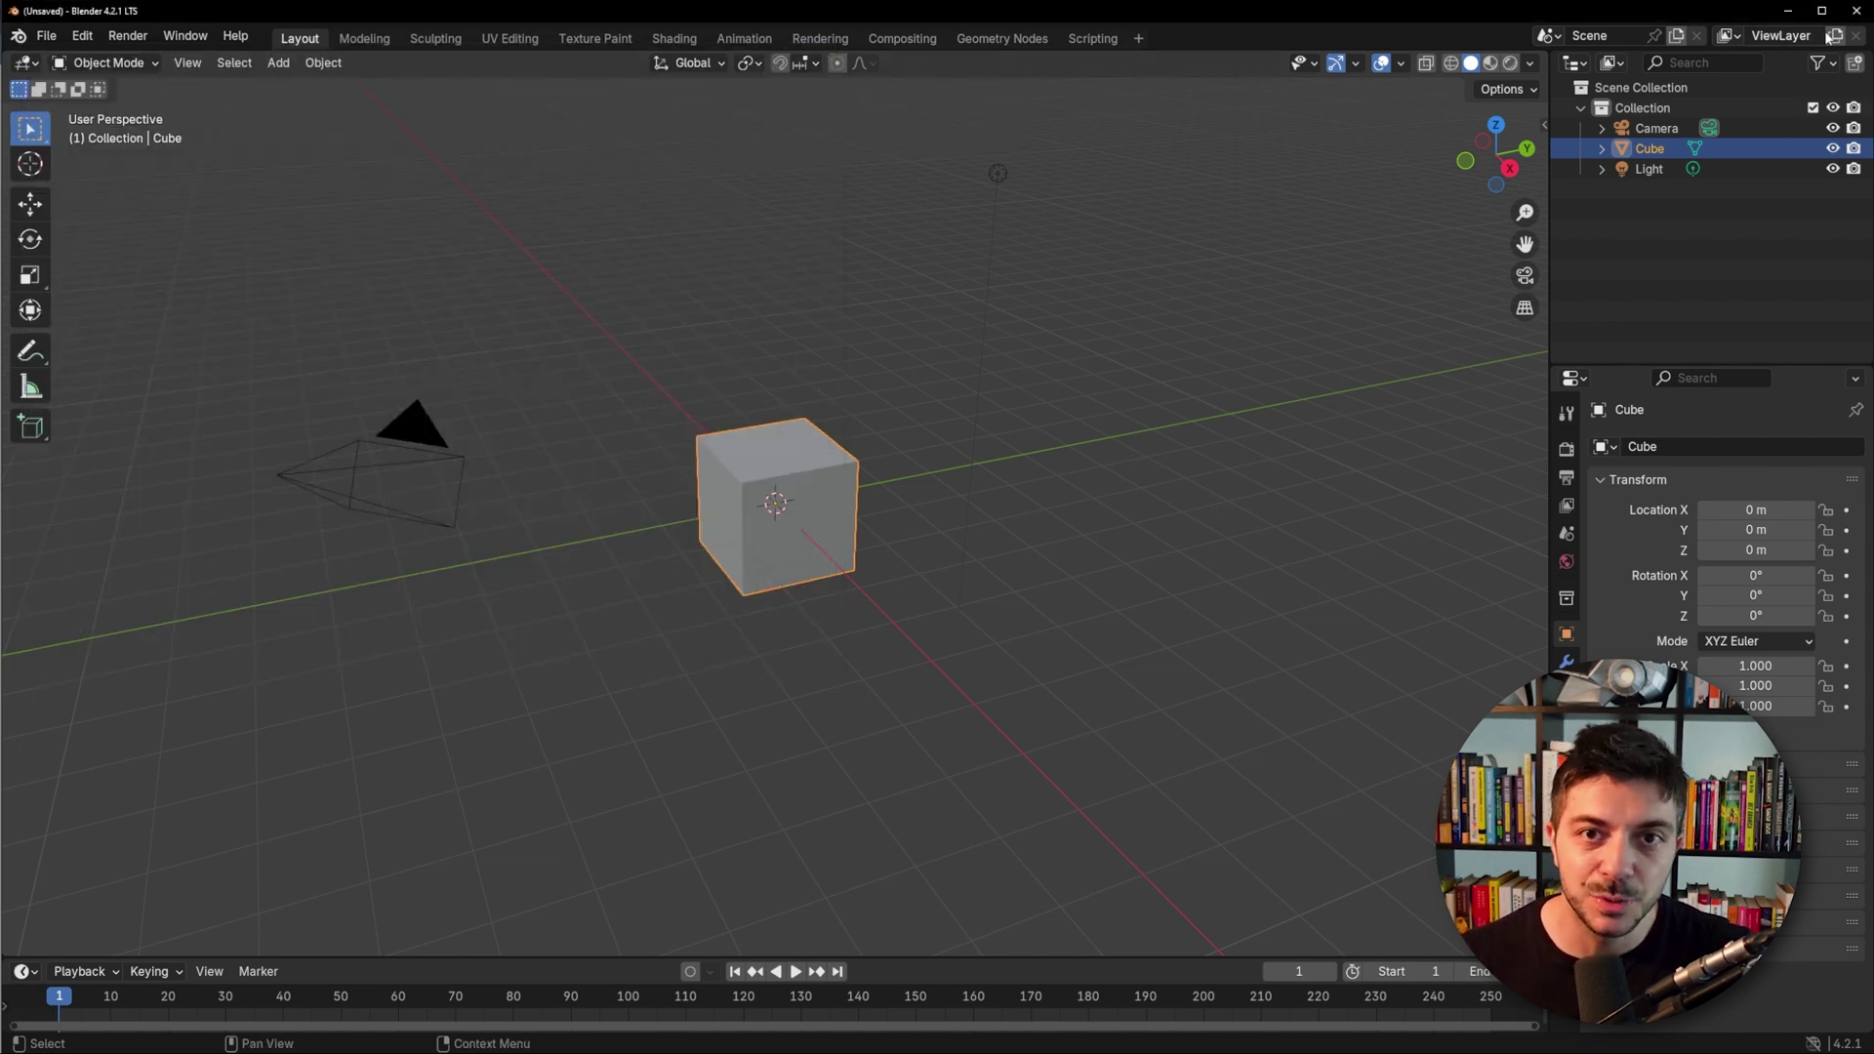
Reopen the preferences to check the enabled Blosm add-on, clearing the add-on search and collapsing the Blosm entry.
{"action": "left_click", "coordinate": [83, 36]}
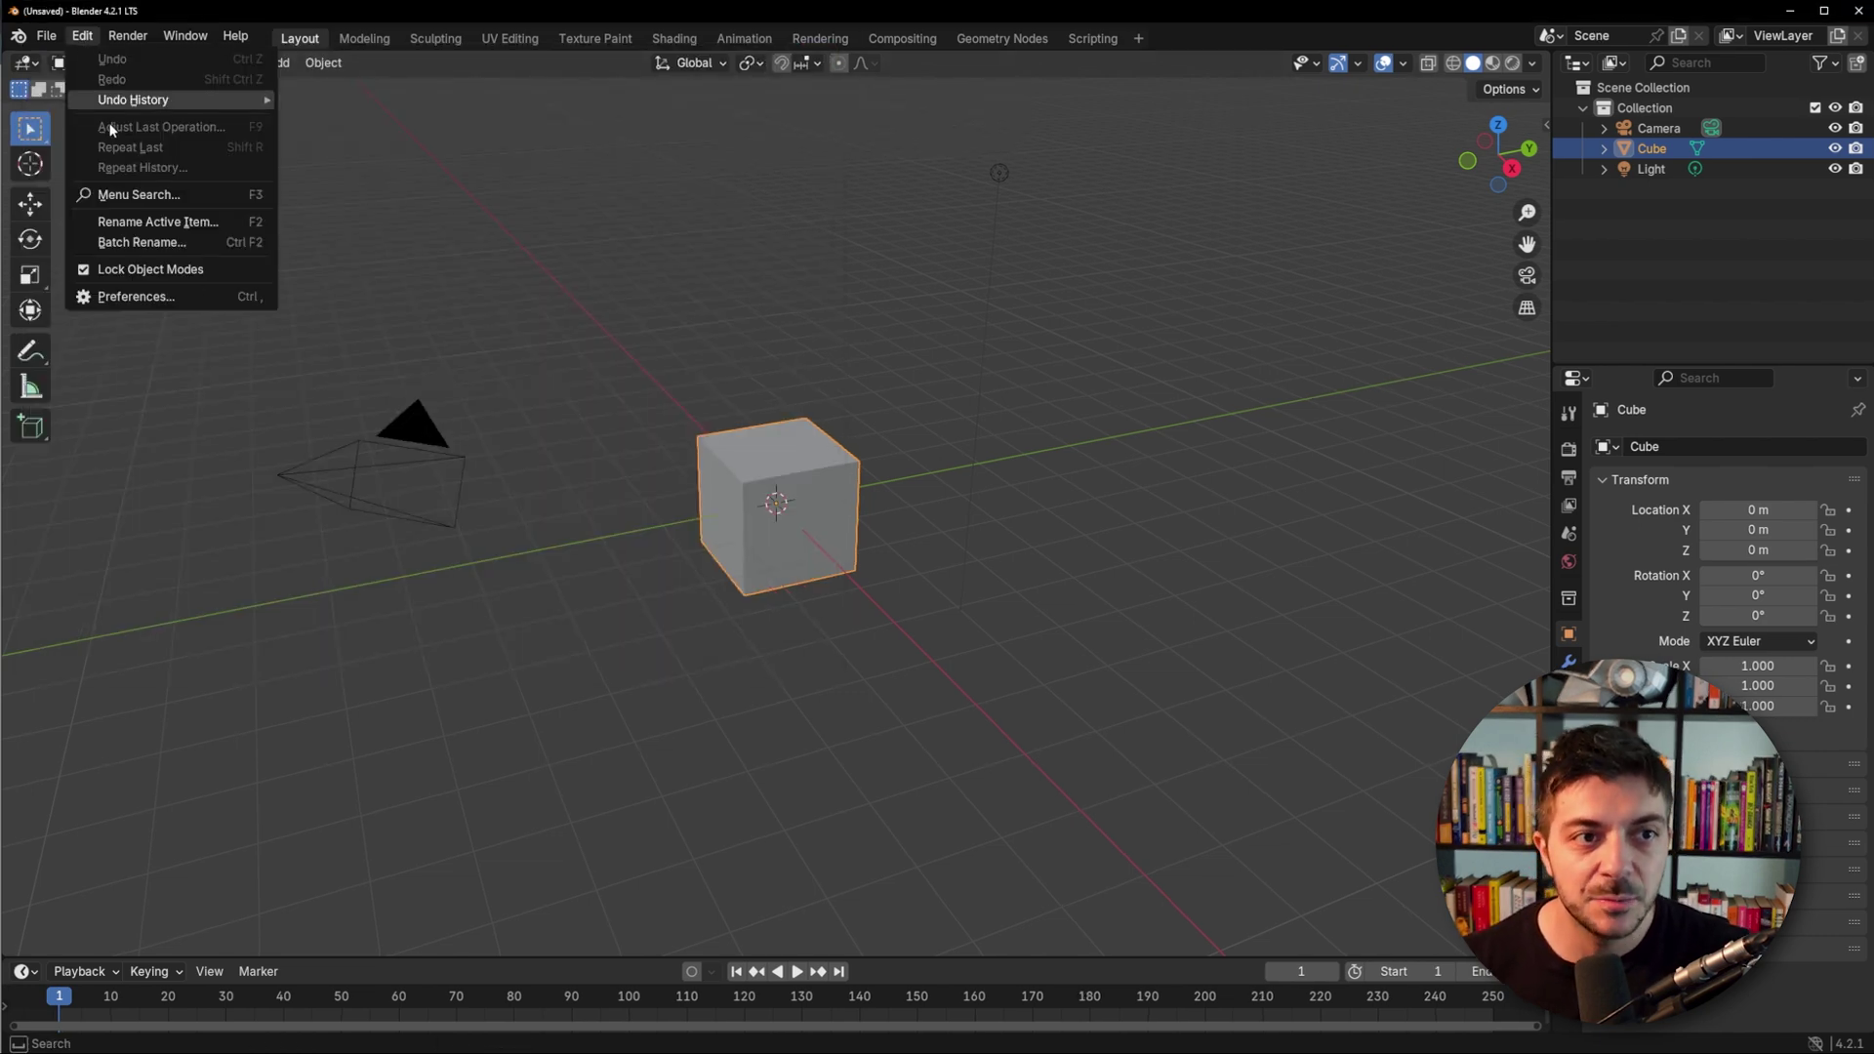
{"action": "left_click", "coordinate": [174, 297]}
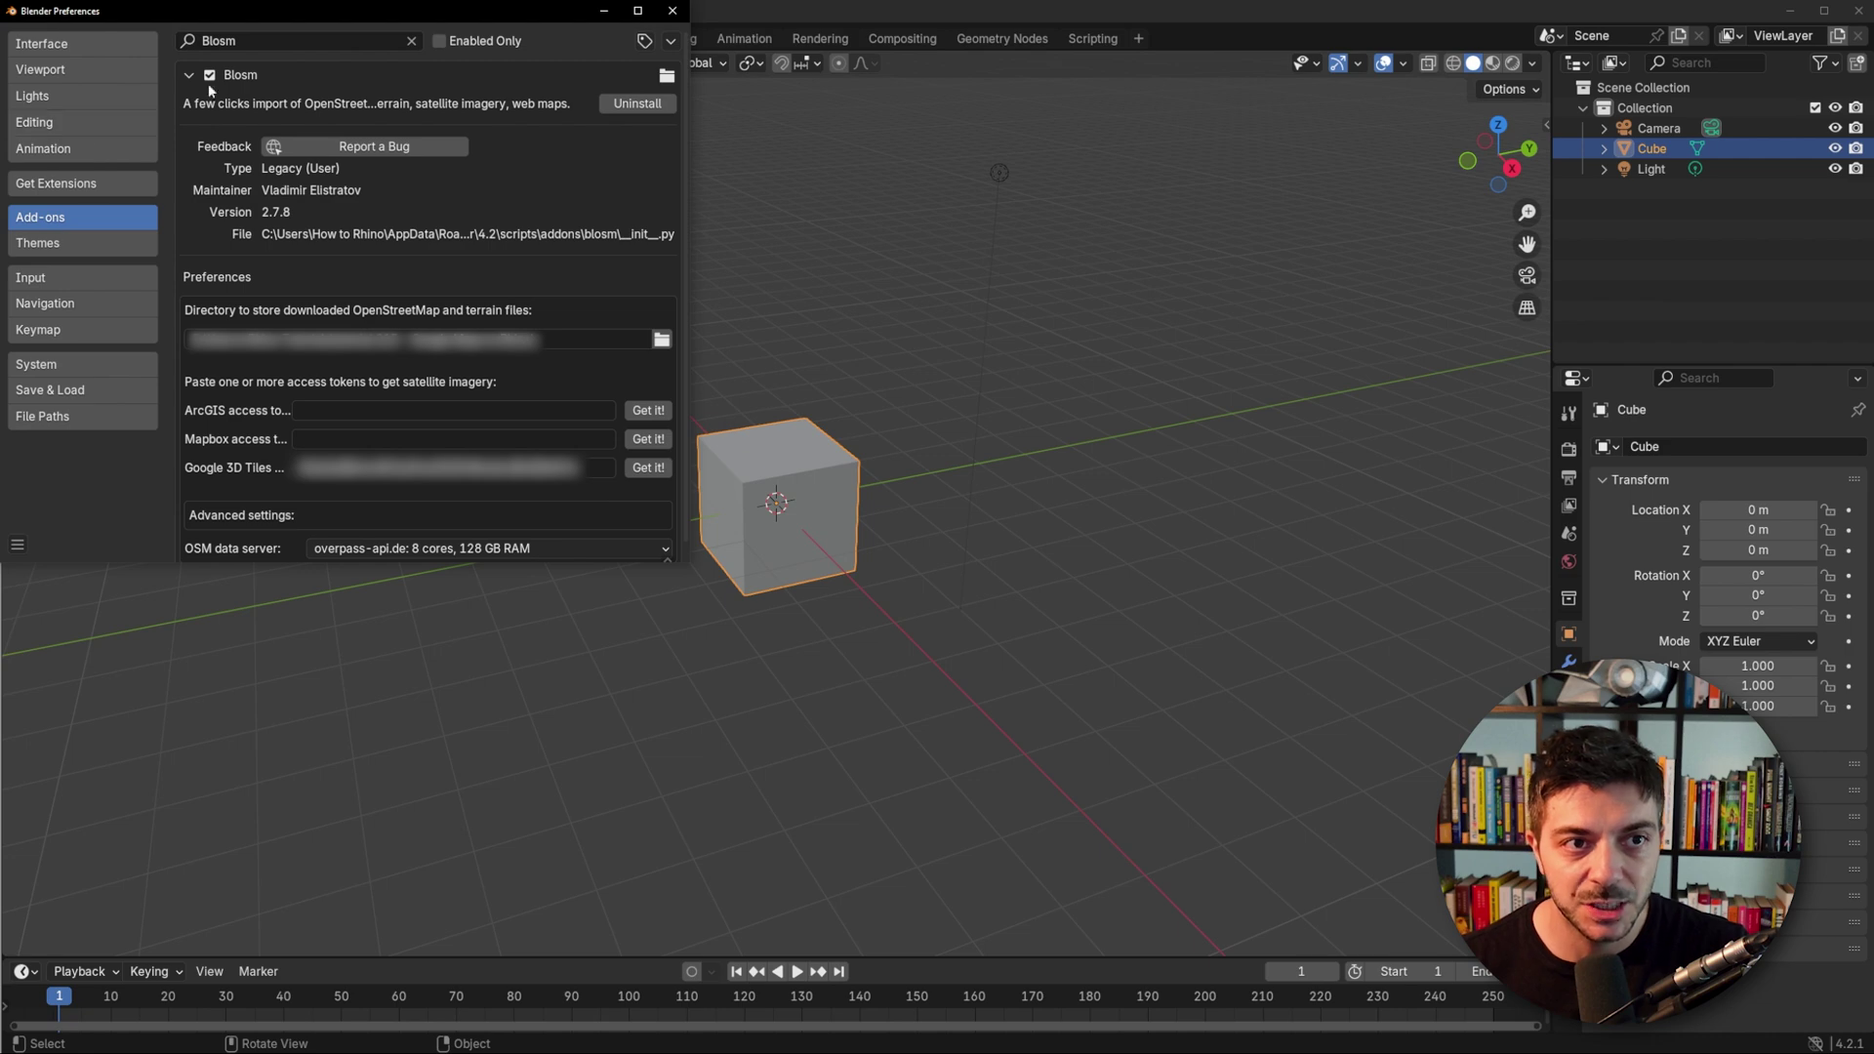
{"action": "left_click", "coordinate": [413, 41]}
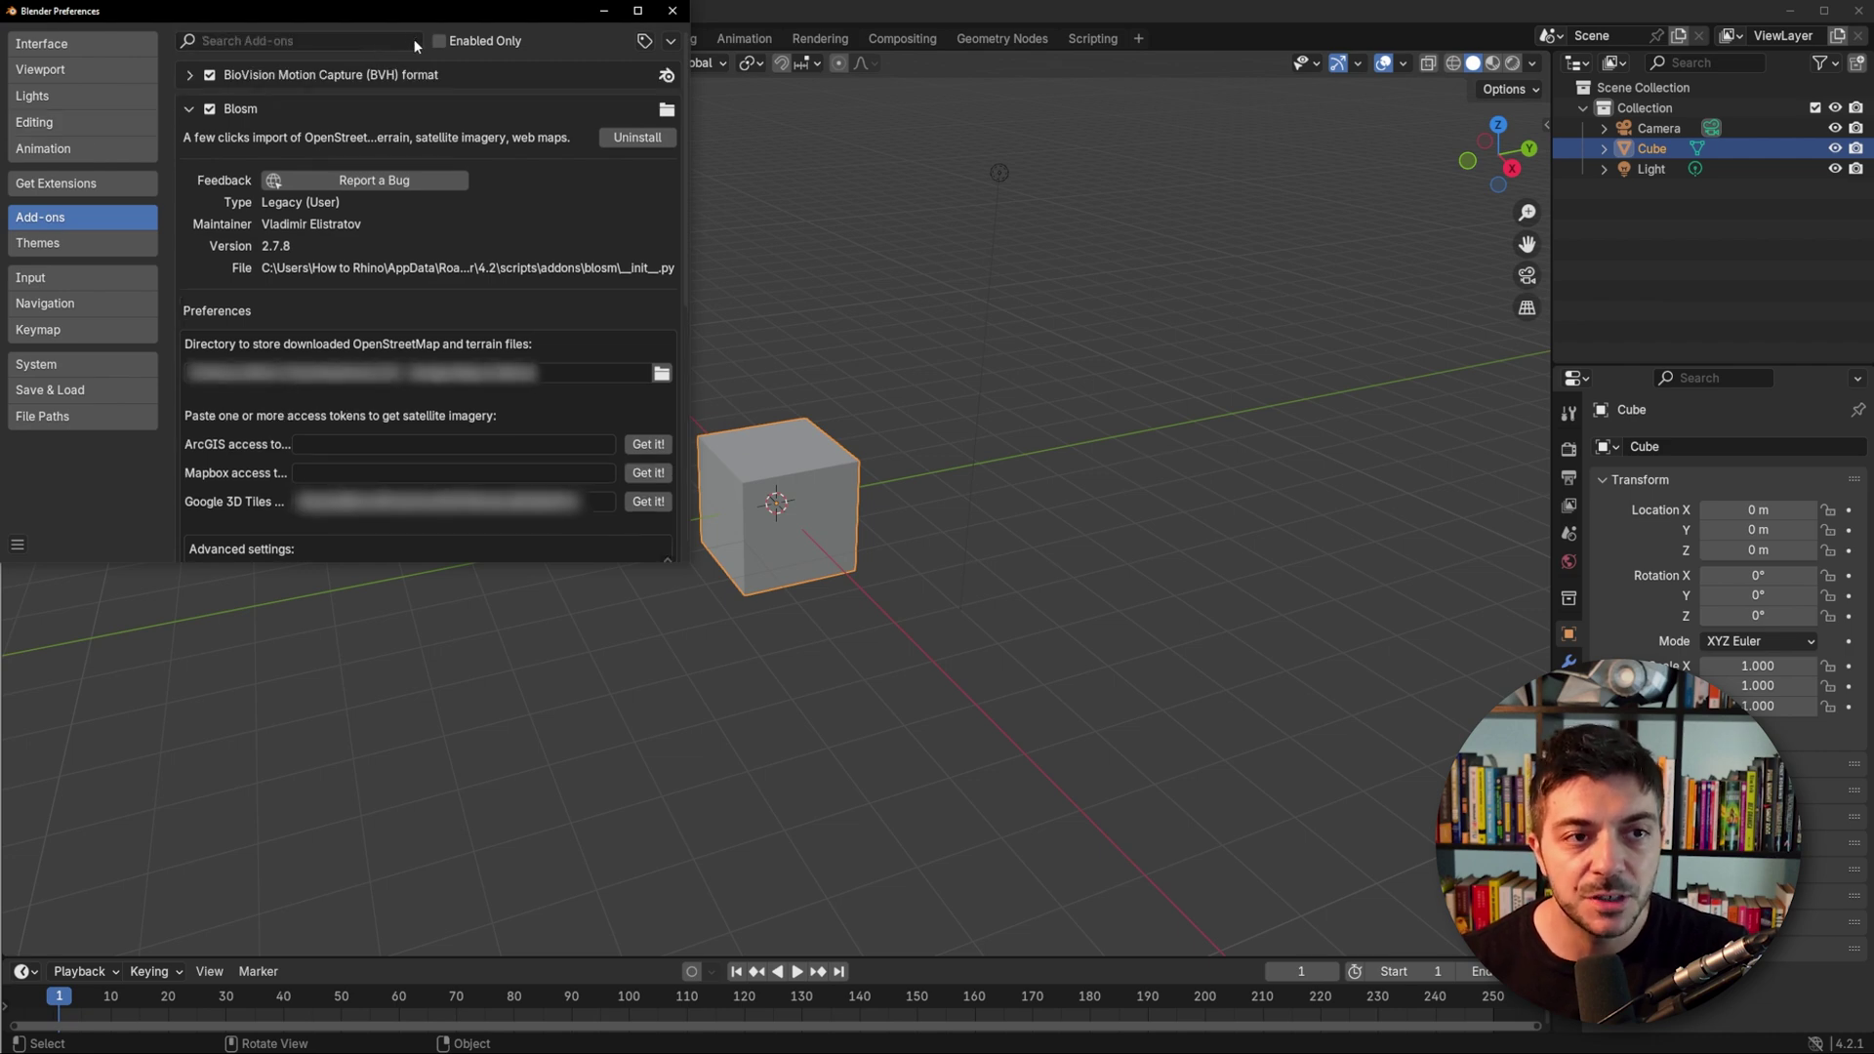
{"action": "left_click", "coordinate": [190, 109]}
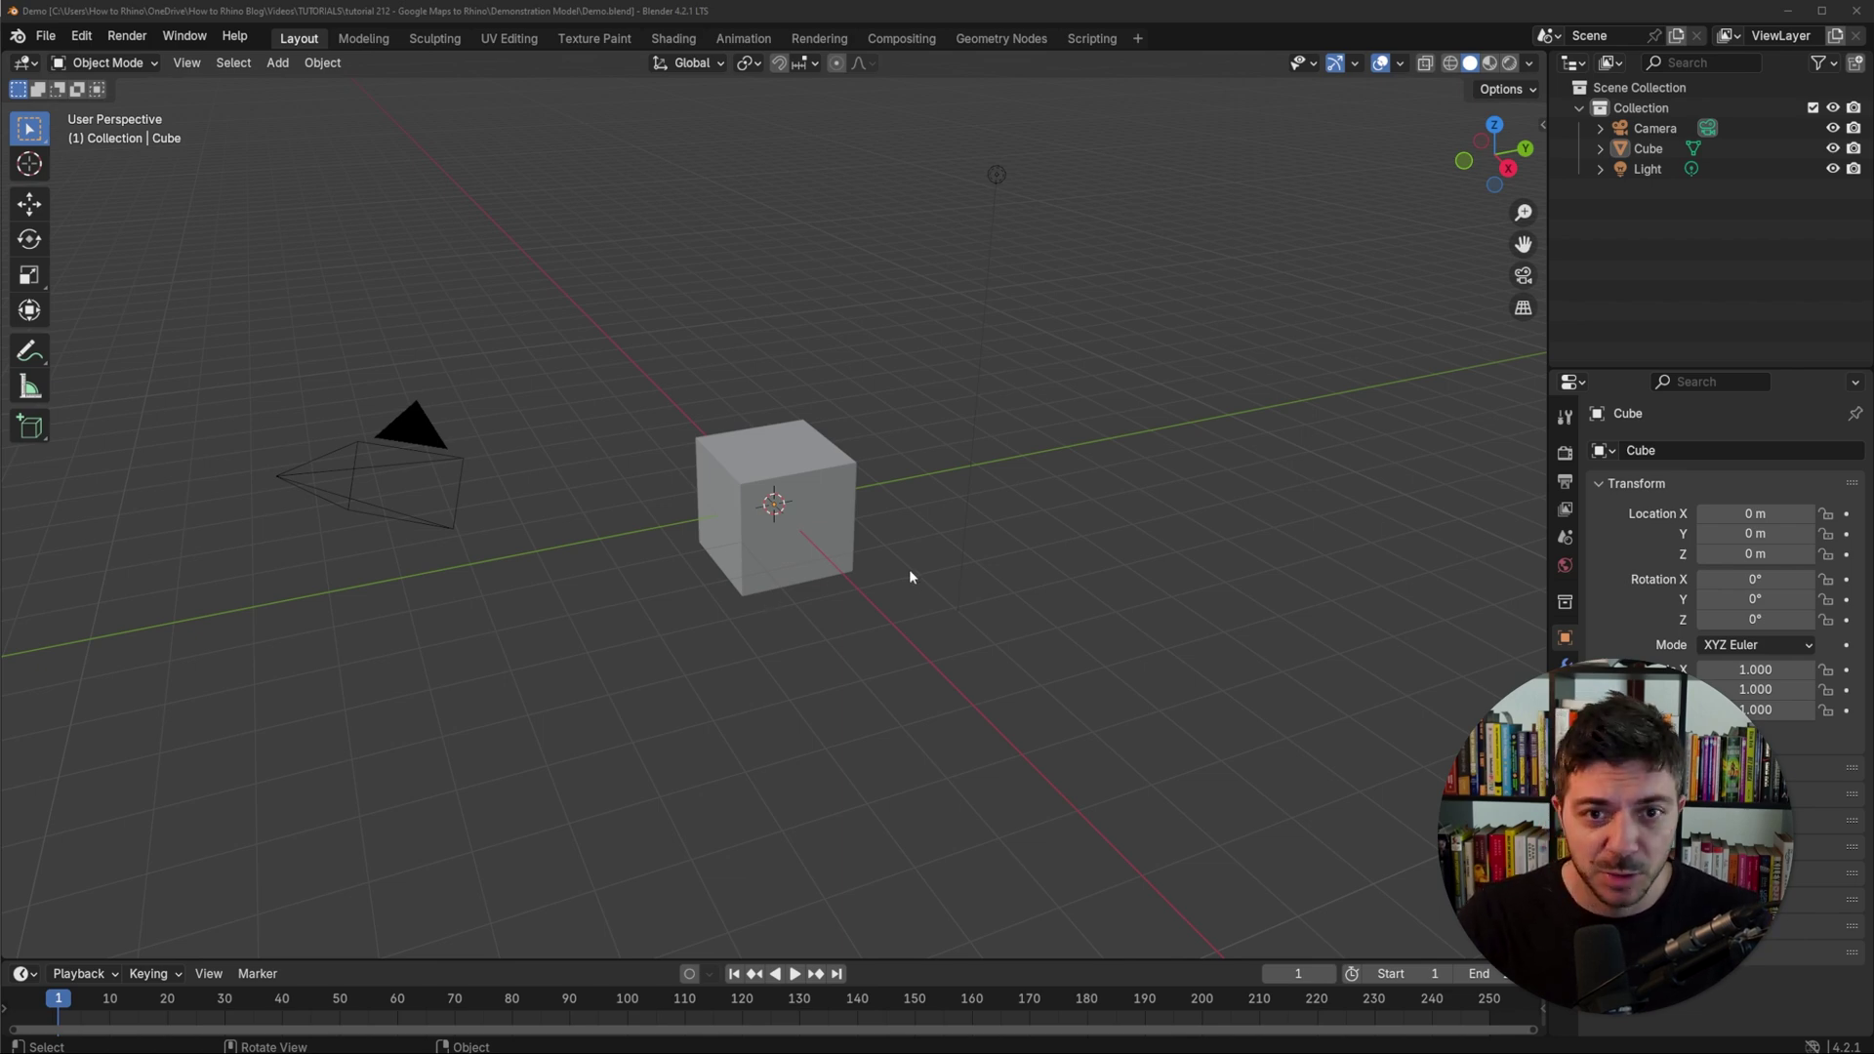
Delete the default cube, camera and light from the scene.
{"action": "middle_click_drag", "start_coordinate": [1076, 596], "coordinate": [1064, 600]}
{"action": "left_click_drag", "start_coordinate": [1104, 739], "coordinate": [455, 226]}
{"action": "key", "text": "Delete"}
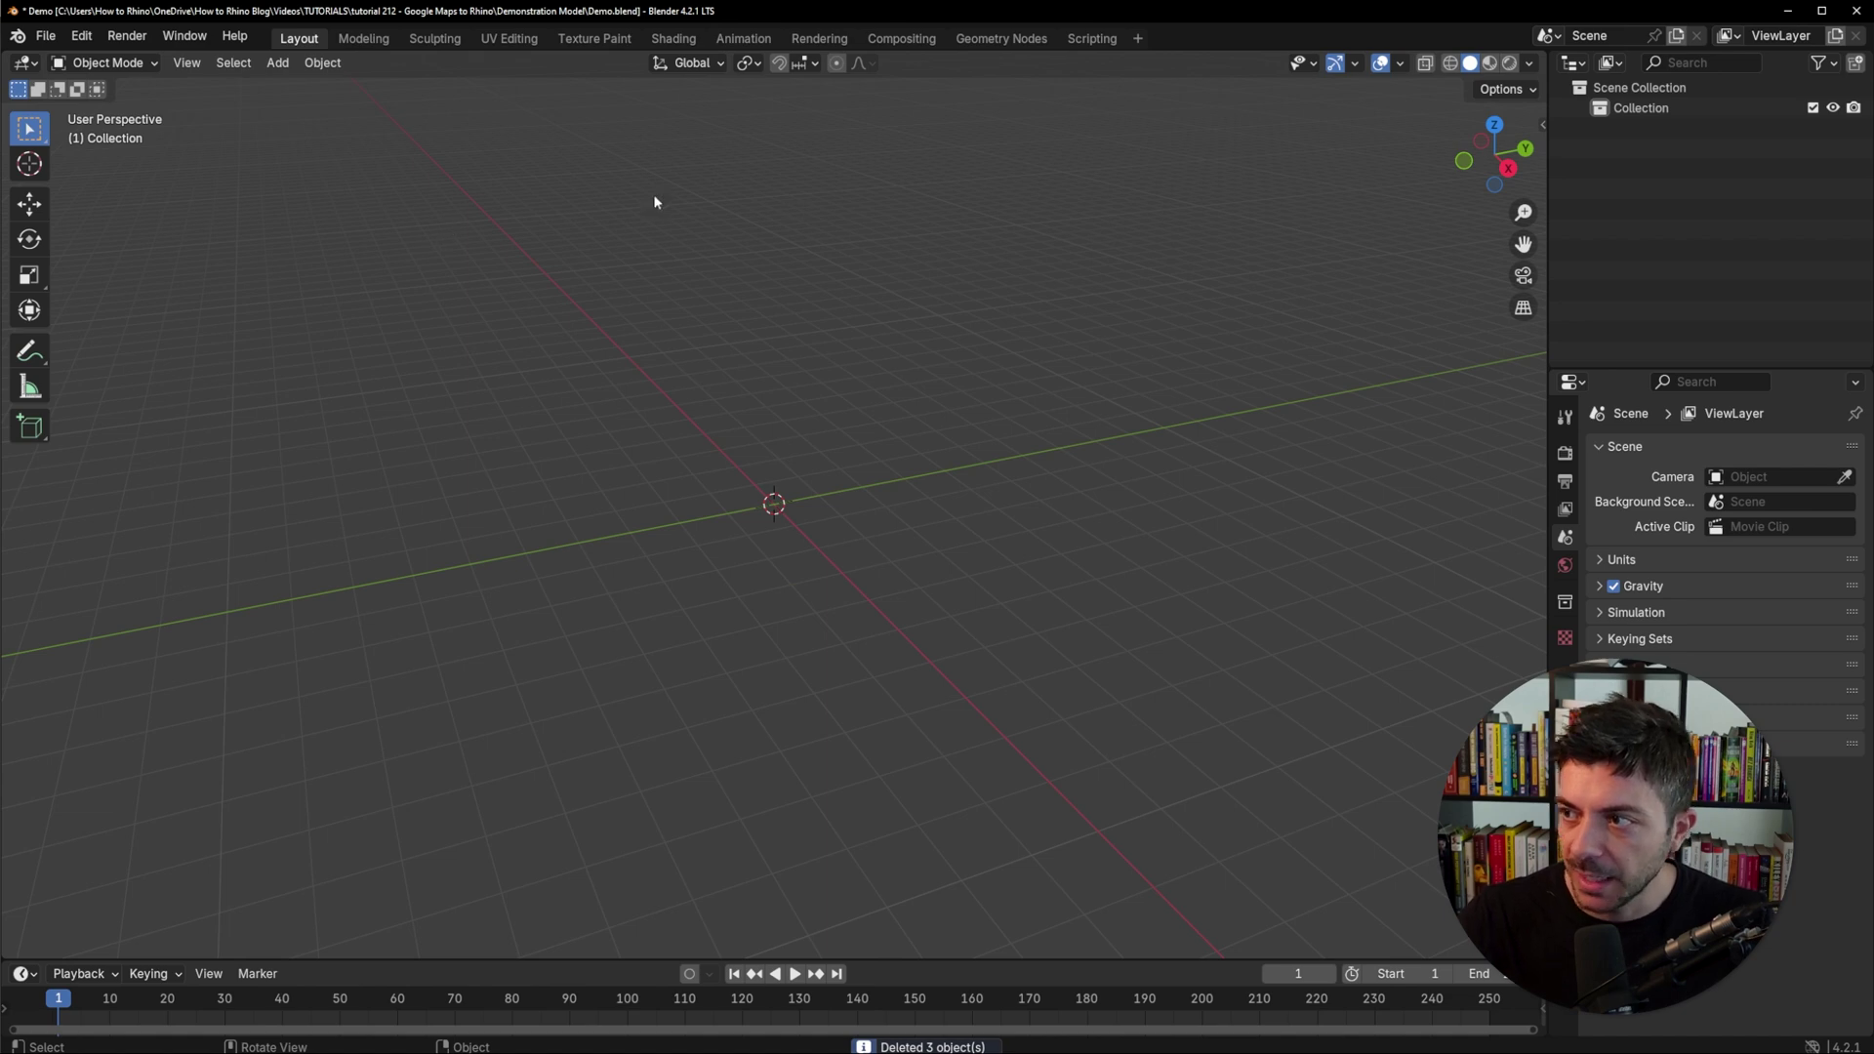
Show the Blosm settings beside the viewport, open the map extent selector in the browser and enlarge its window.
{"action": "left_click", "coordinate": [1542, 122]}
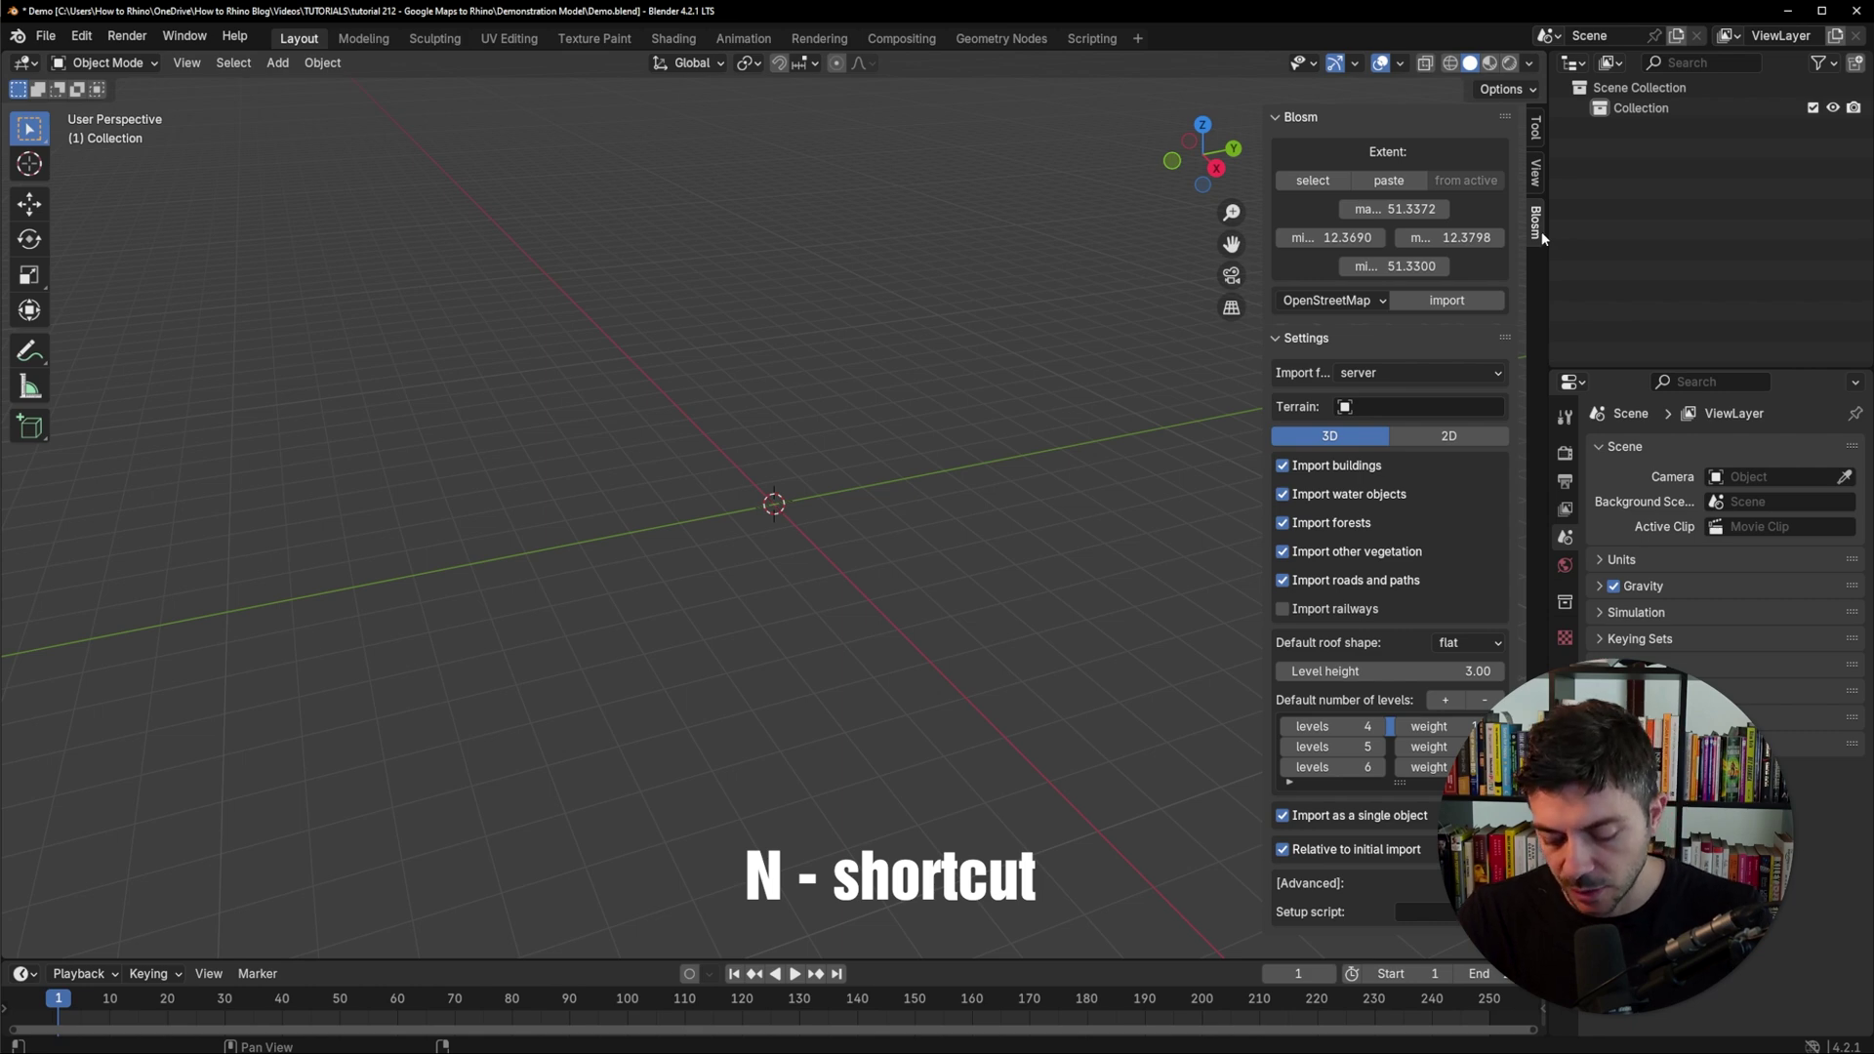
{"action": "key", "text": "n"}
{"action": "key", "text": "n"}
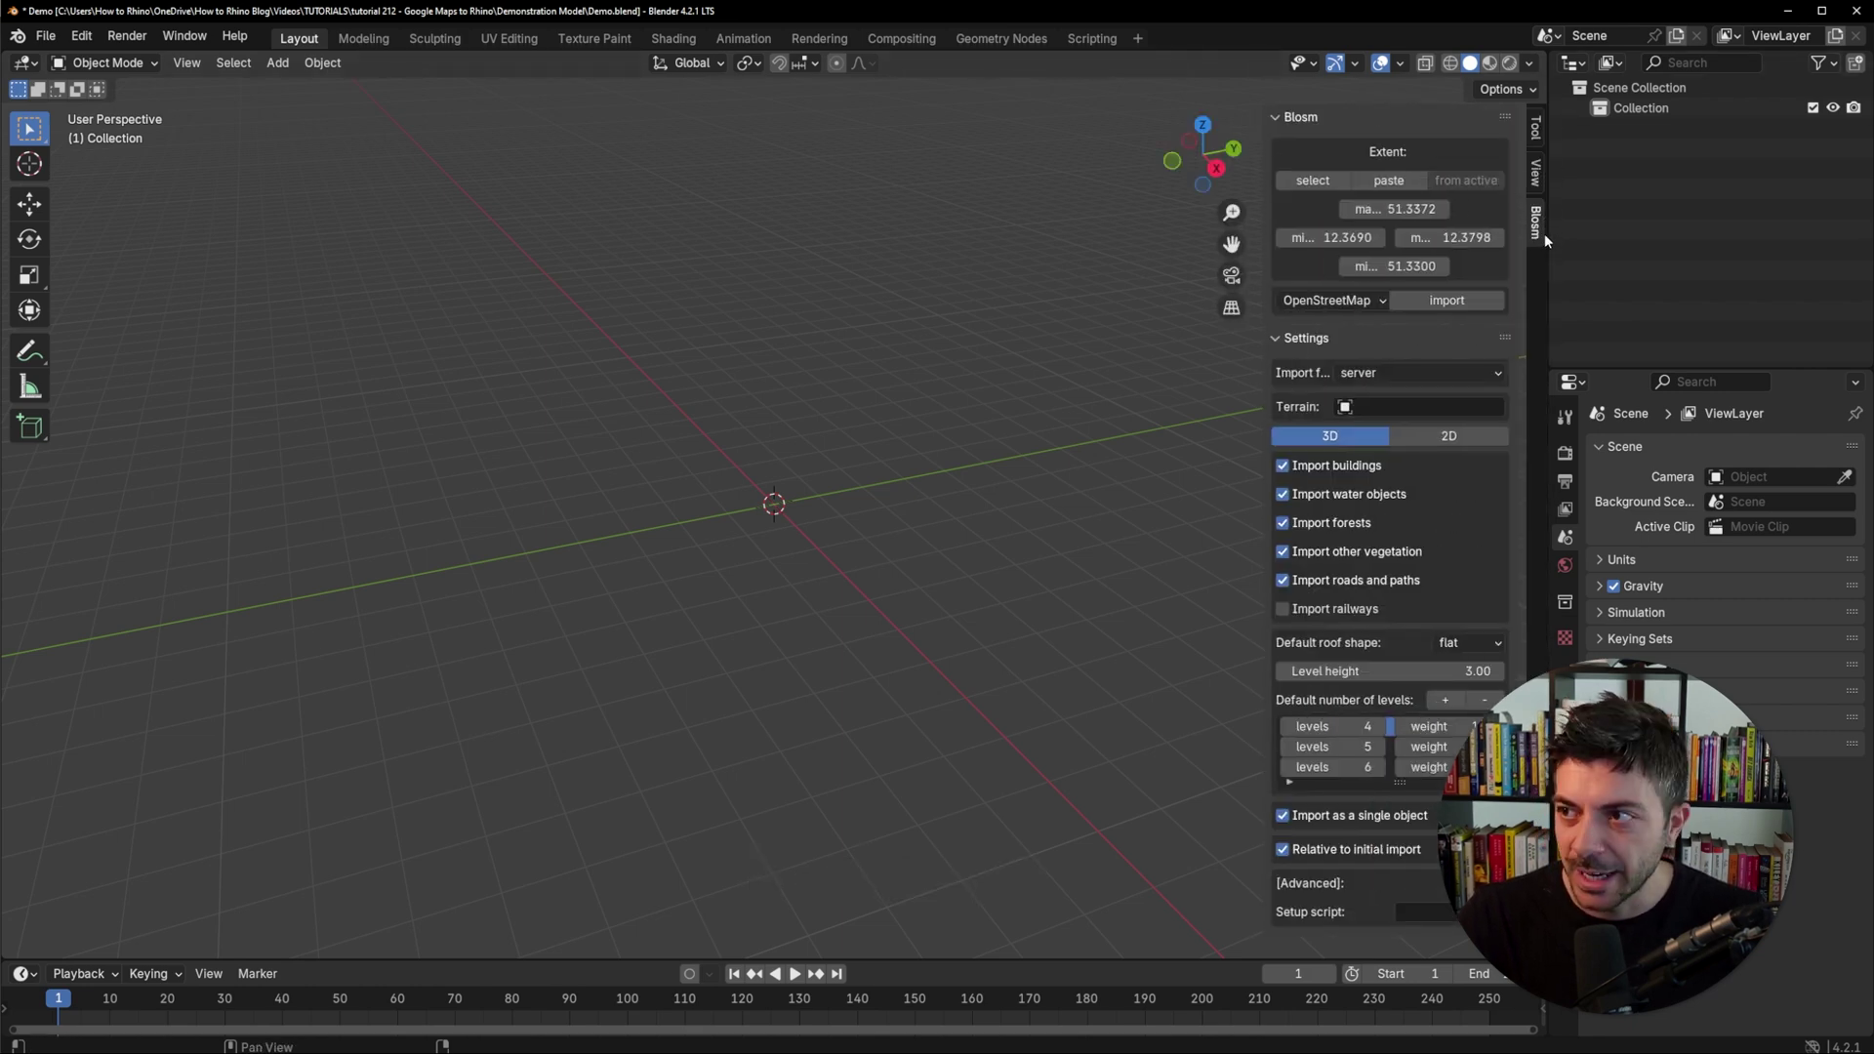
{"action": "left_click", "coordinate": [1302, 182]}
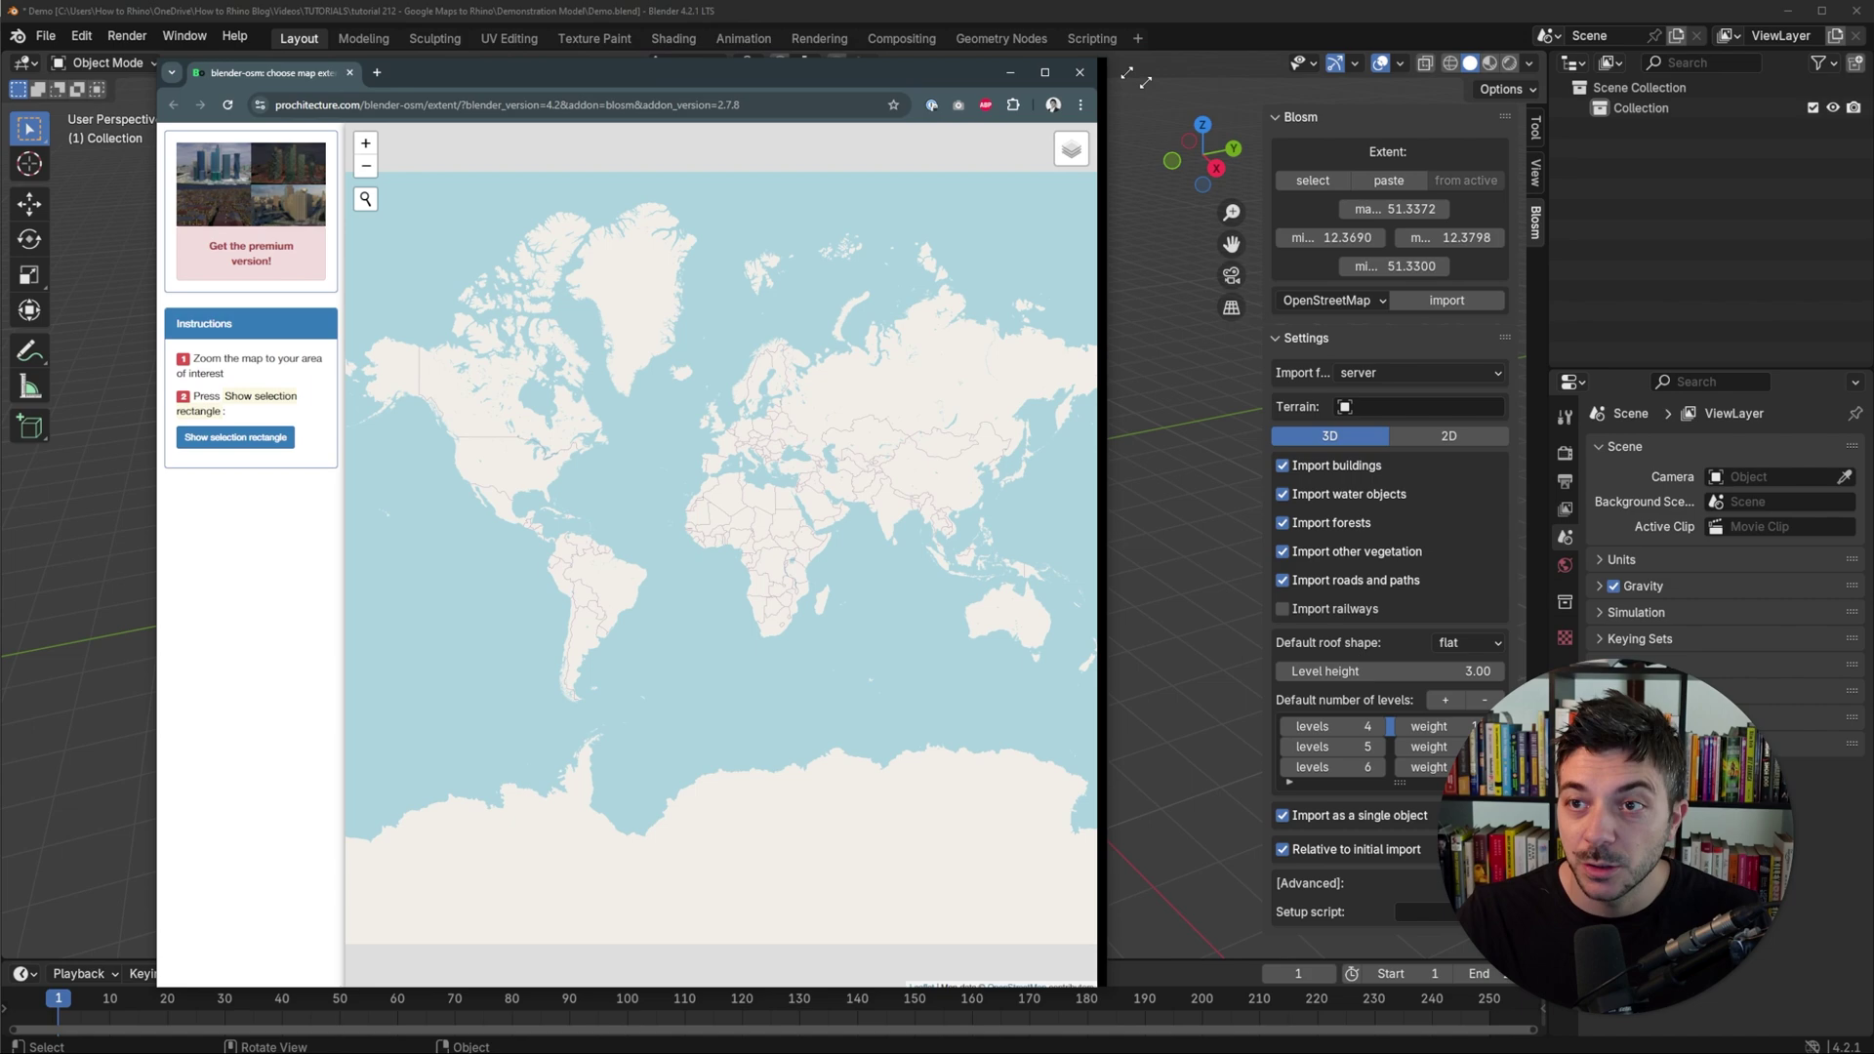
{"action": "left_click_drag", "start_coordinate": [1136, 78], "coordinate": [1507, 210]}
{"action": "left_click_drag", "start_coordinate": [1063, 230], "coordinate": [1007, 114]}
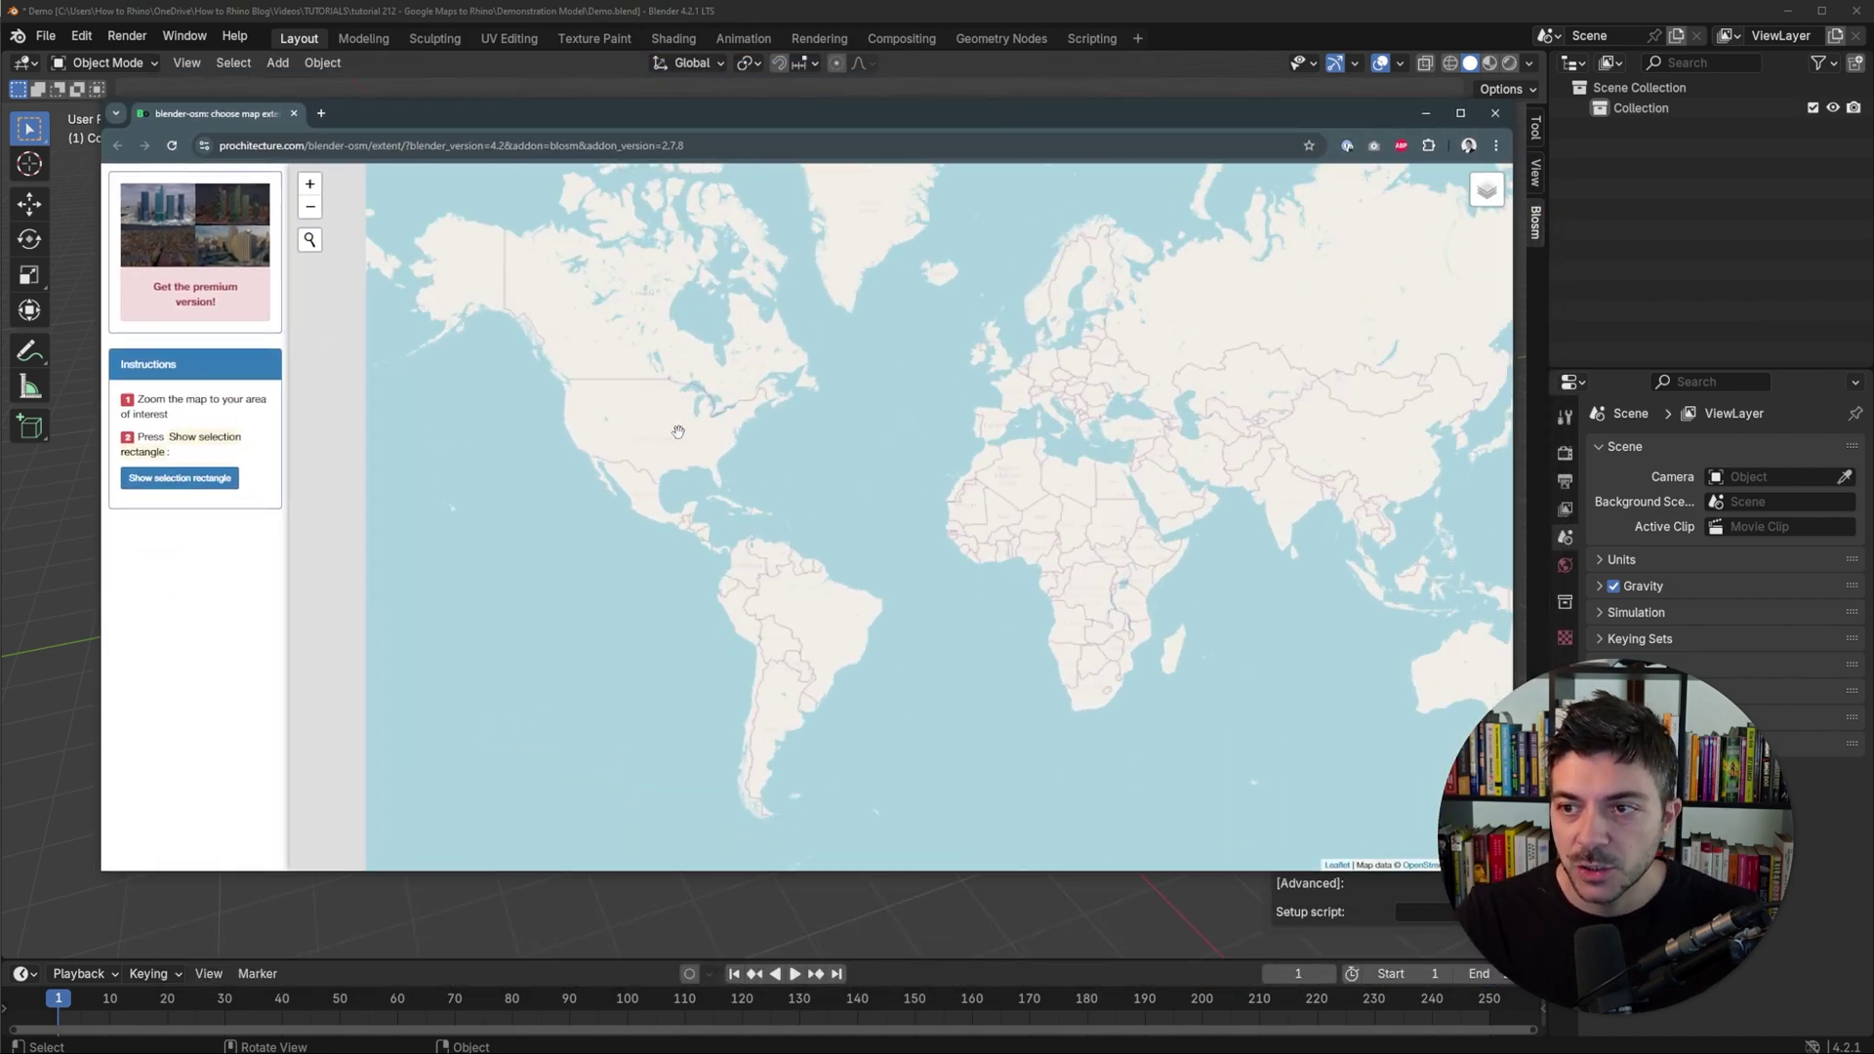
Zoom the map to the street blocks around East Huron Street in Chicago and show the selection rectangle there.
{"action": "scroll", "coordinate": [606, 415], "scroll_direction": "up", "scroll_amount": 3}
{"action": "scroll", "coordinate": [852, 459], "scroll_direction": "up", "scroll_amount": 5}
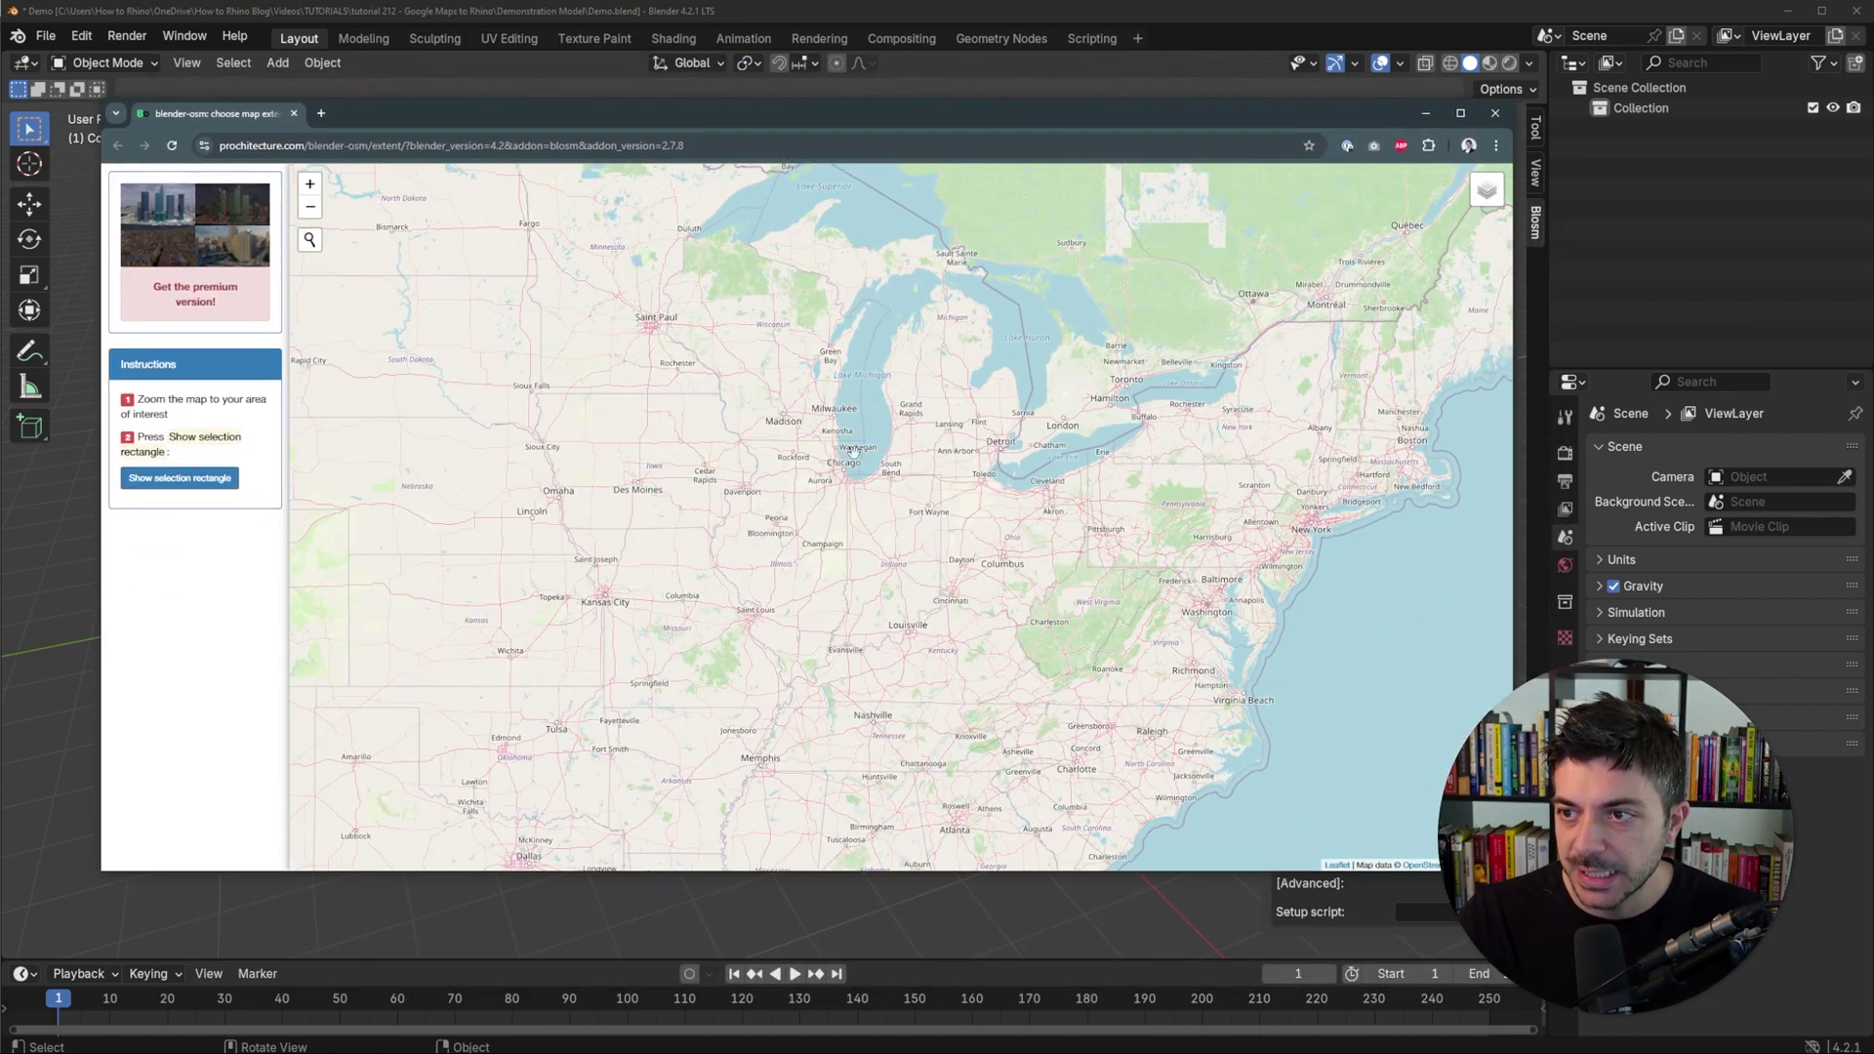
{"action": "scroll", "coordinate": [855, 469], "scroll_direction": "up", "scroll_amount": 5}
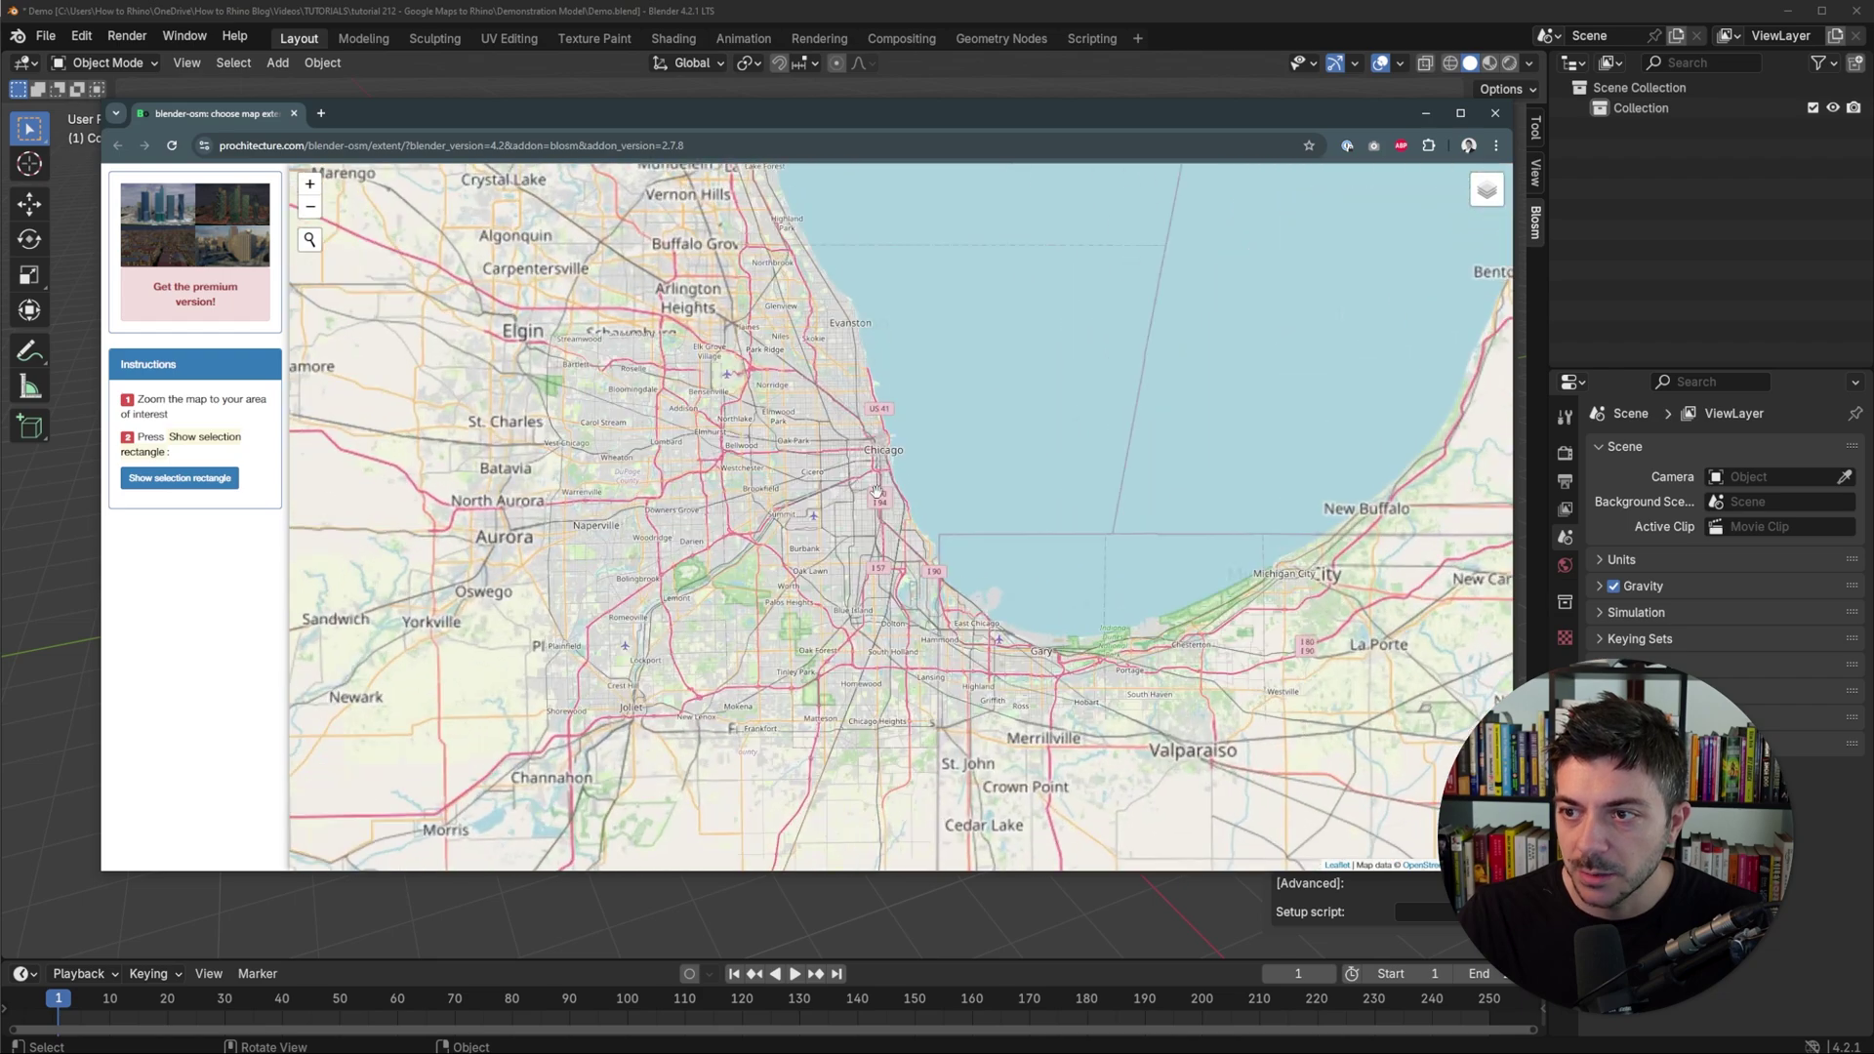
{"action": "scroll", "coordinate": [924, 451], "scroll_direction": "up", "scroll_amount": 3}
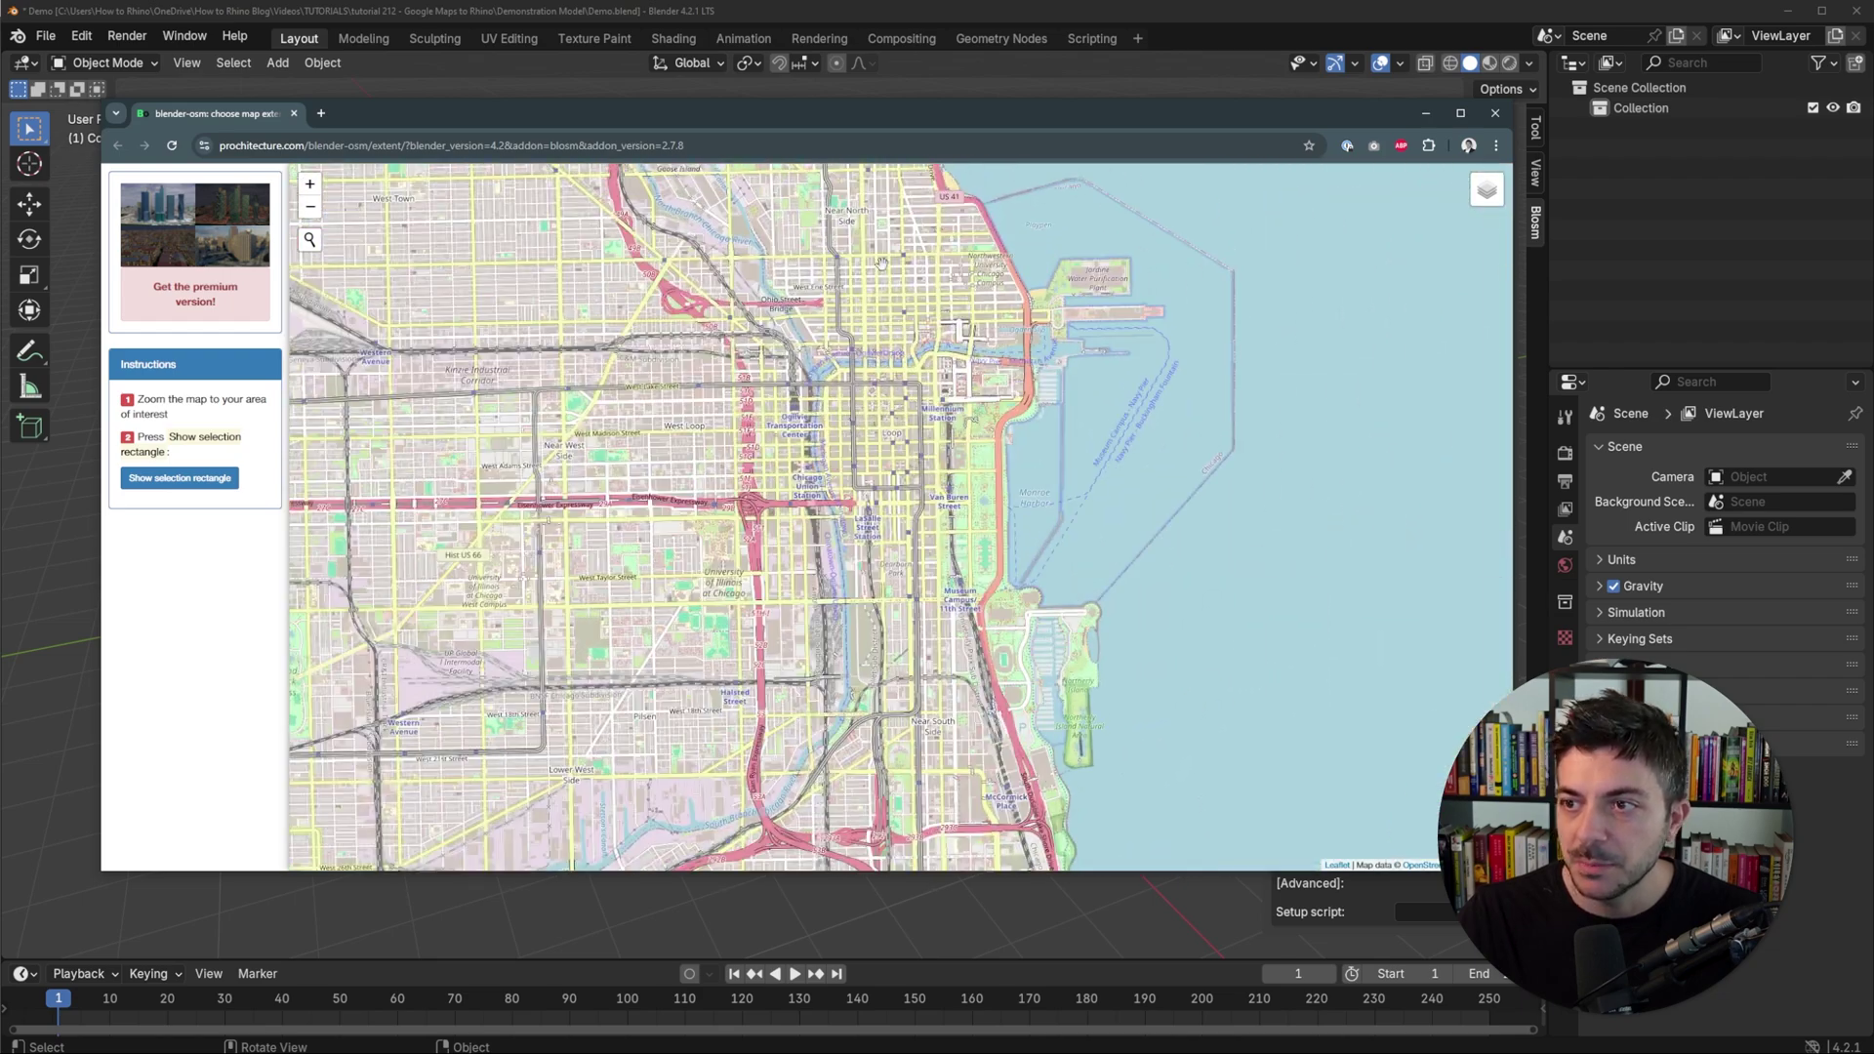
{"action": "scroll", "coordinate": [910, 436], "scroll_direction": "up", "scroll_amount": 3}
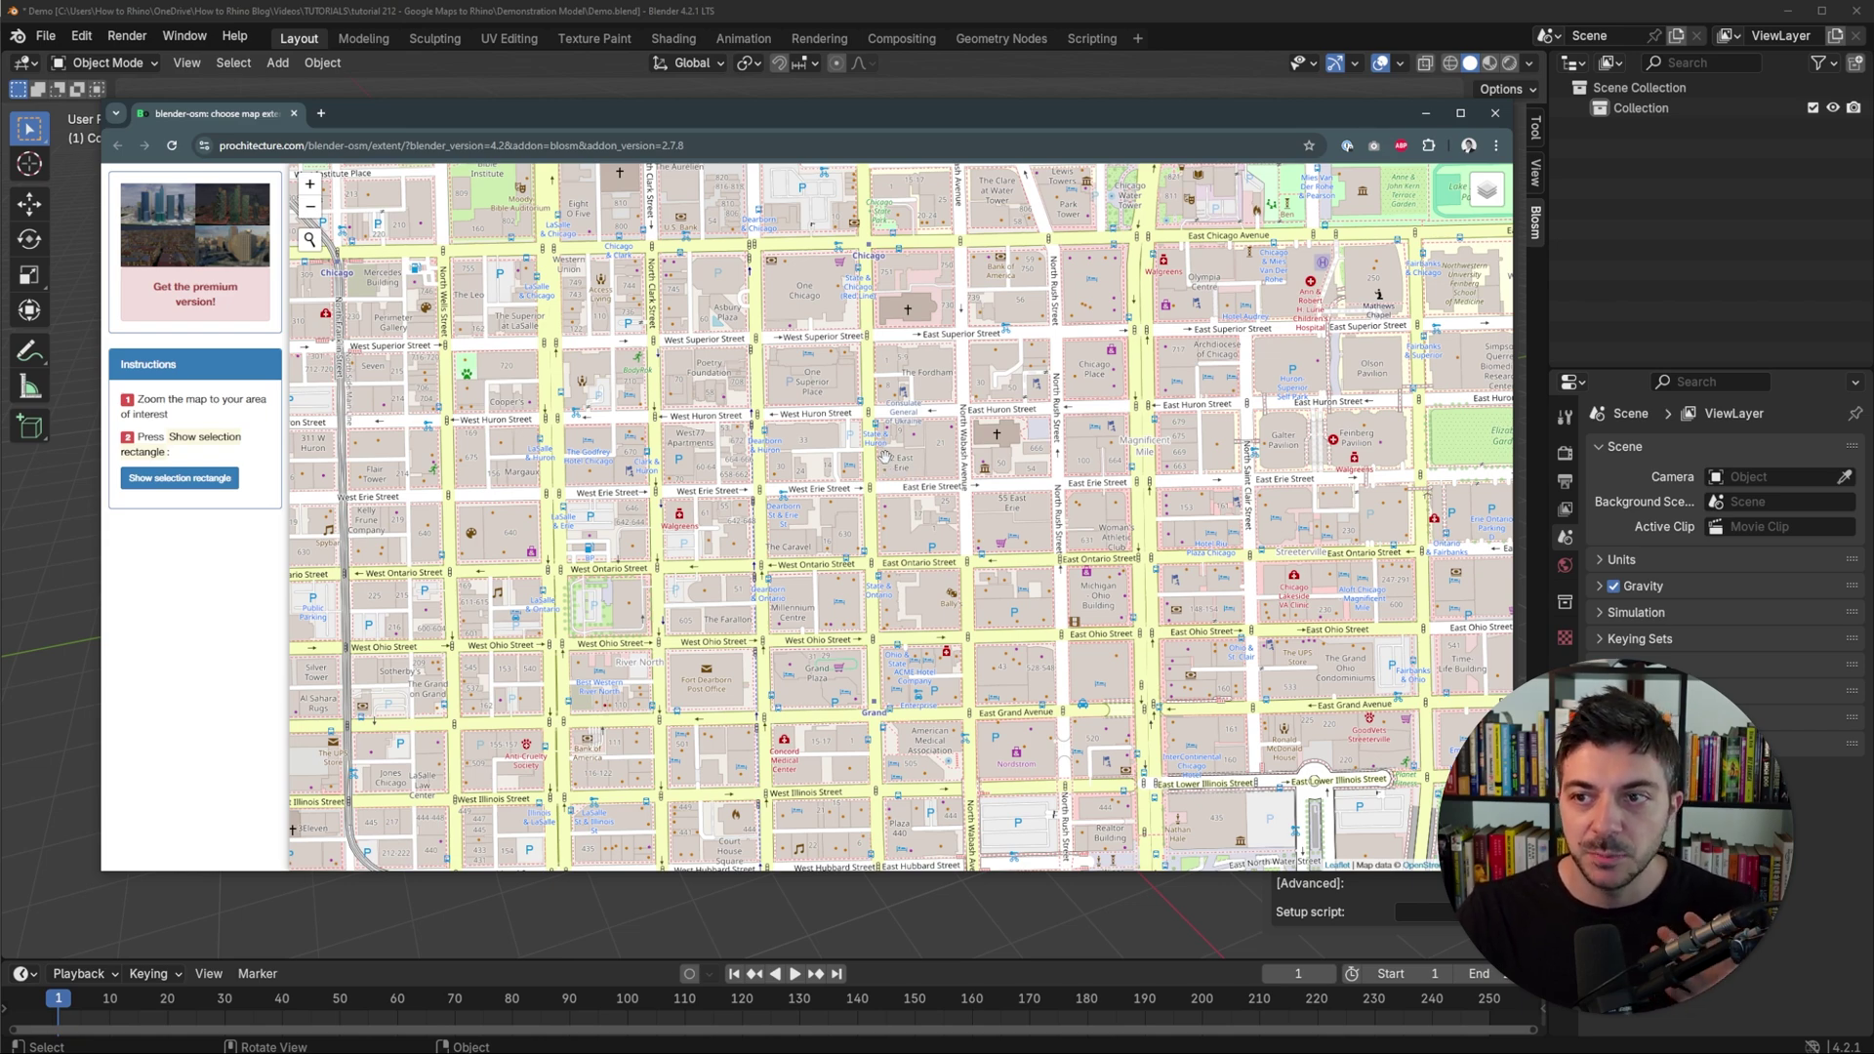
{"action": "left_click_drag", "start_coordinate": [988, 442], "coordinate": [934, 529]}
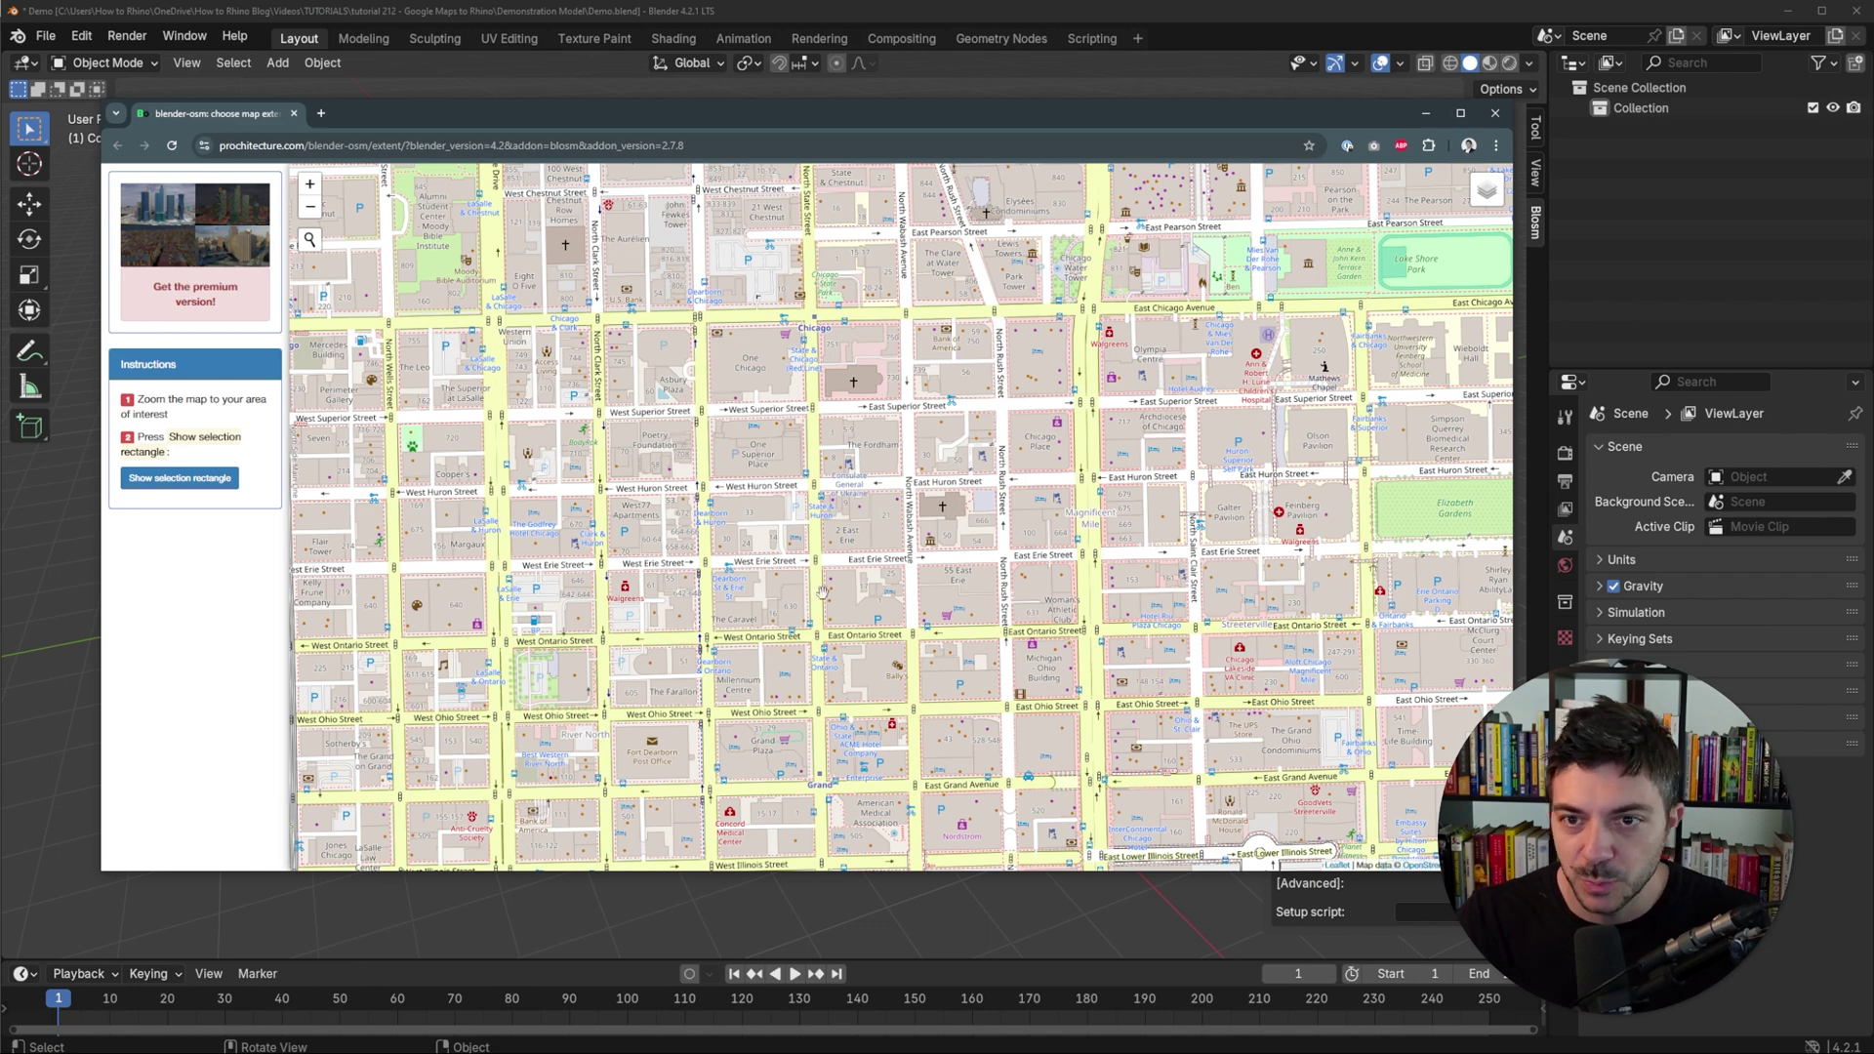
{"action": "left_click", "coordinate": [156, 479]}
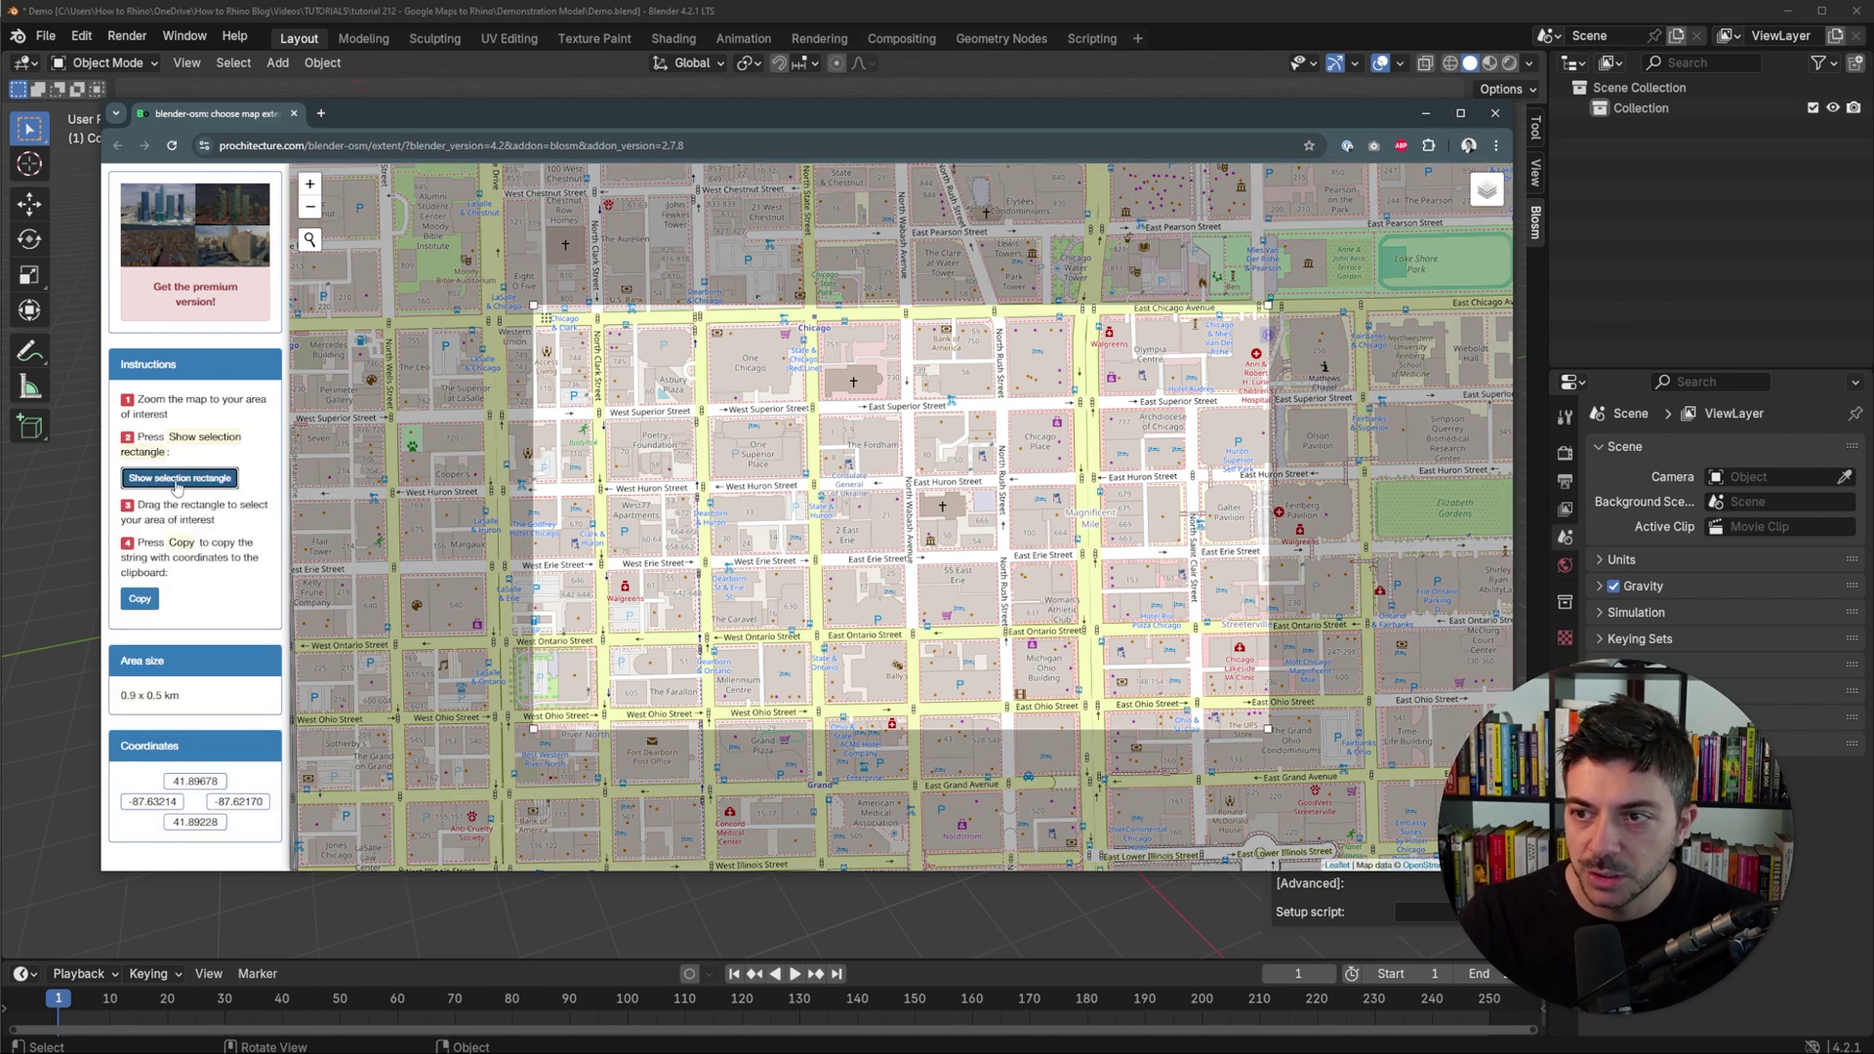
Move the map south to the downtown blocks around Washington Street and show the selection rectangle over them.
{"action": "scroll", "coordinate": [825, 483], "scroll_direction": "down", "scroll_amount": 1}
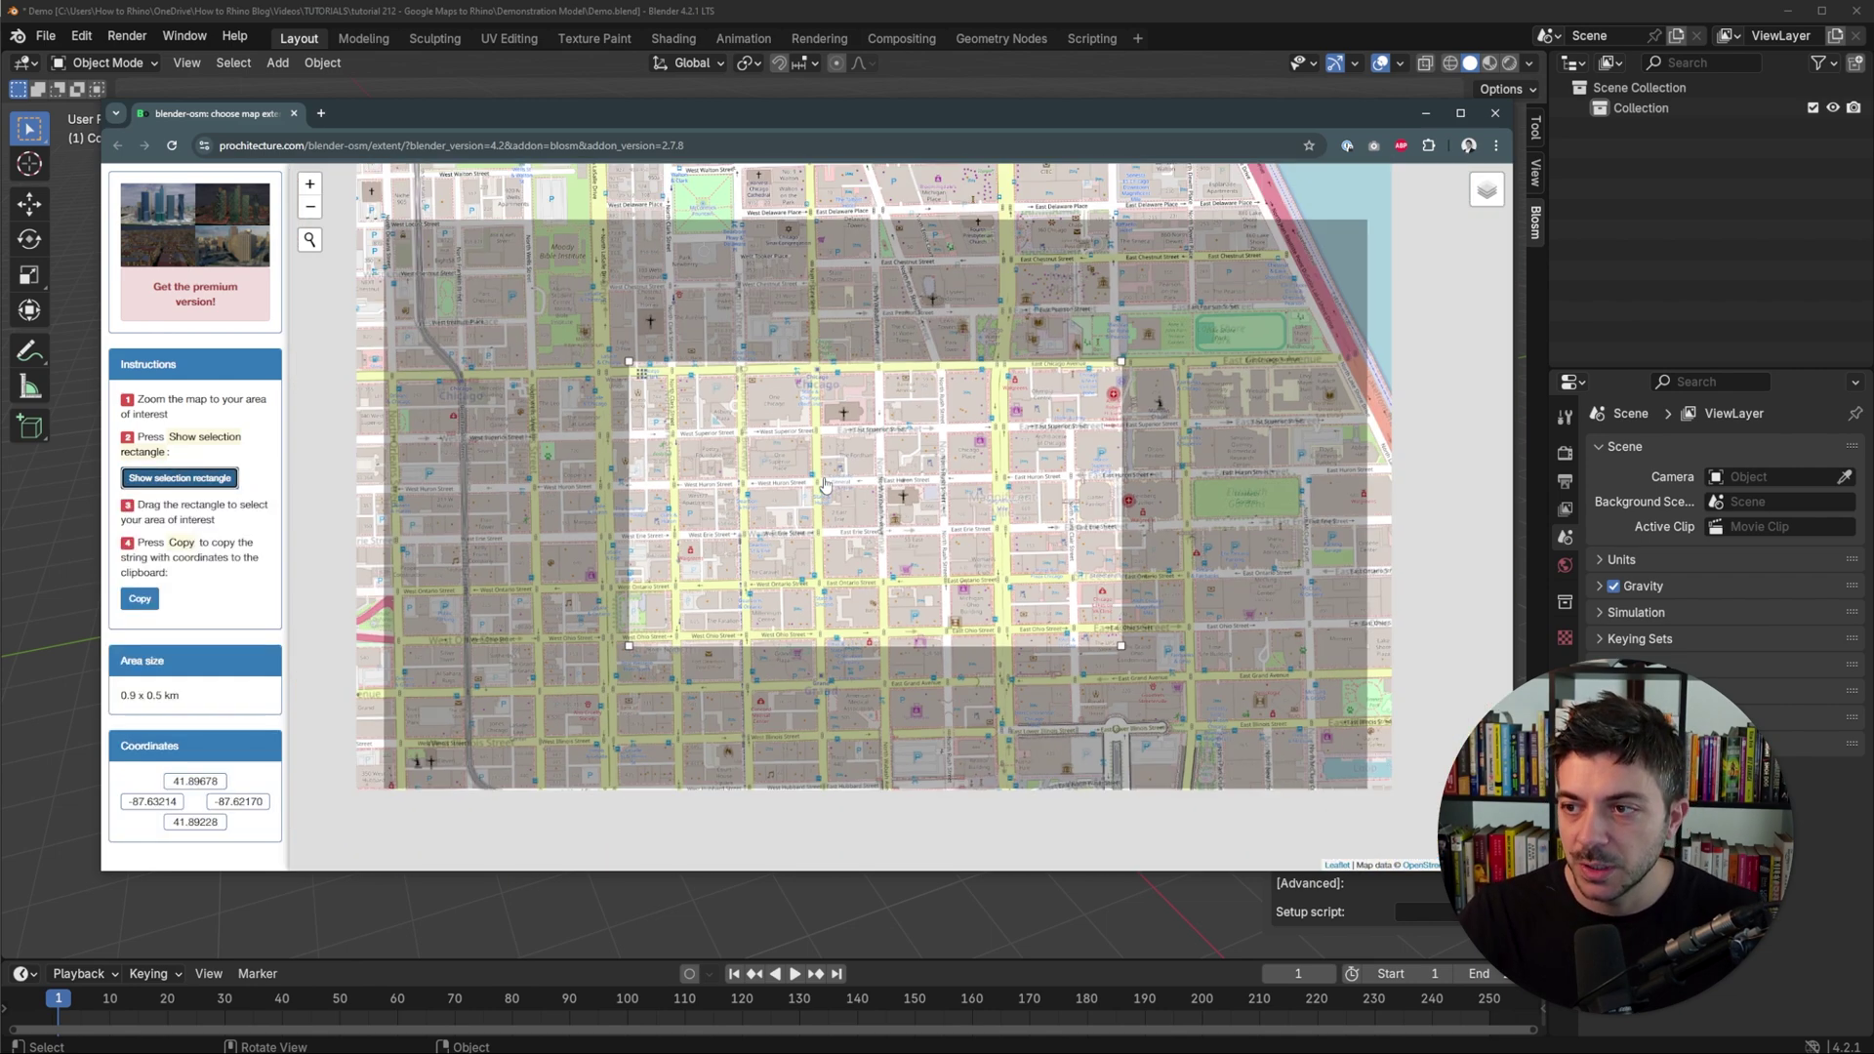
{"action": "scroll", "coordinate": [891, 475], "scroll_direction": "down", "scroll_amount": 1}
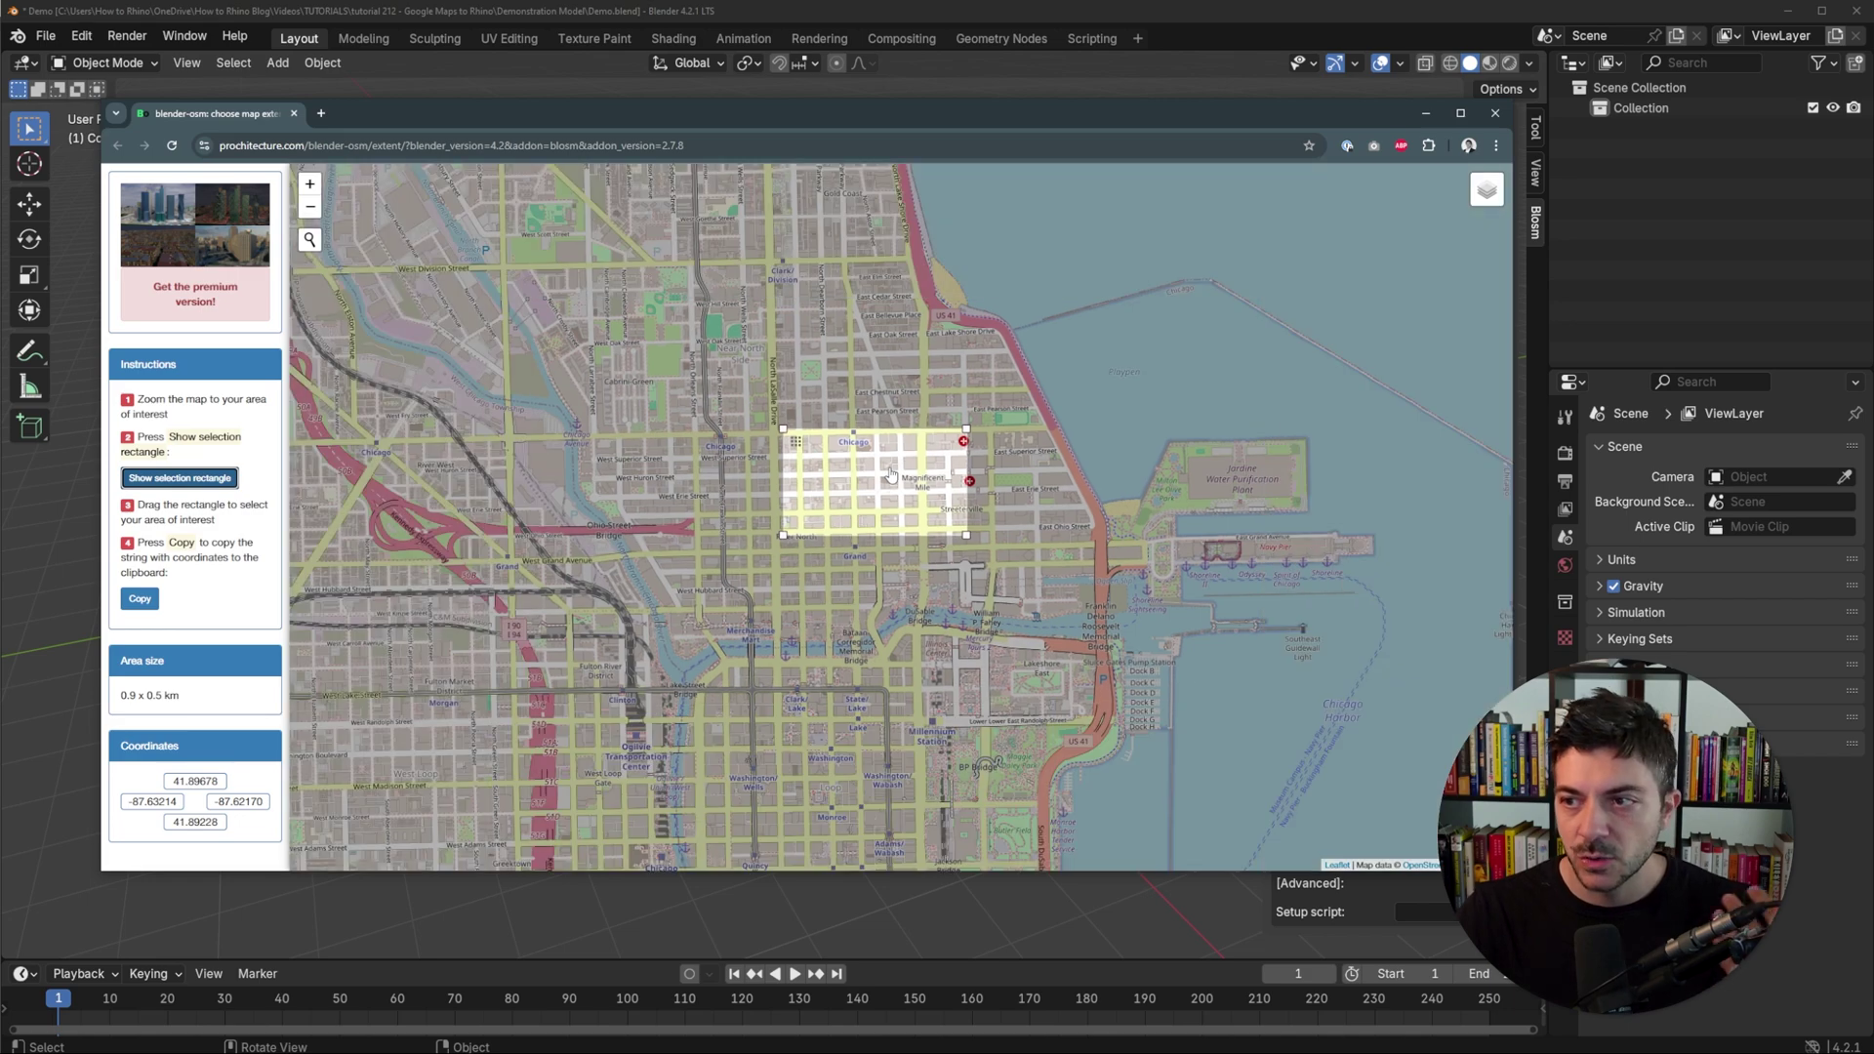
{"action": "left_click_drag", "start_coordinate": [880, 496], "coordinate": [977, 310]}
{"action": "scroll", "coordinate": [918, 590], "scroll_direction": "up", "scroll_amount": 2}
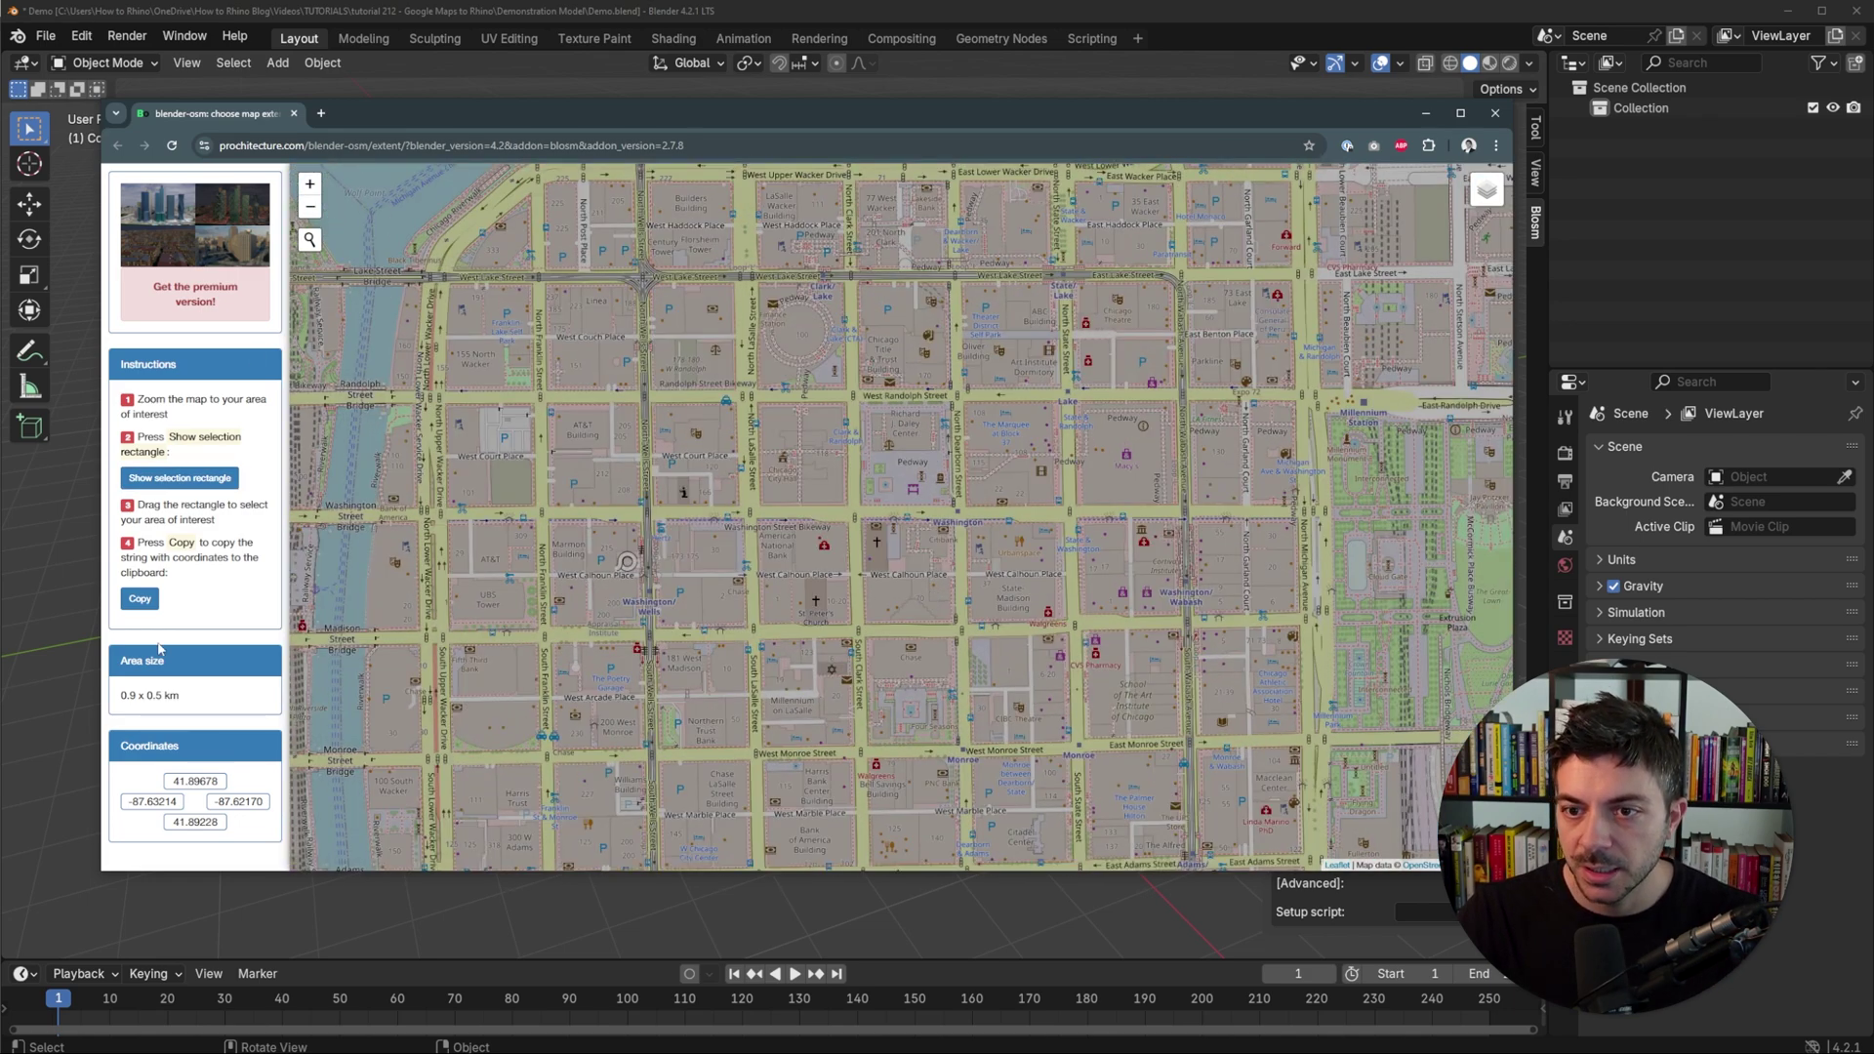
{"action": "left_click", "coordinate": [179, 481]}
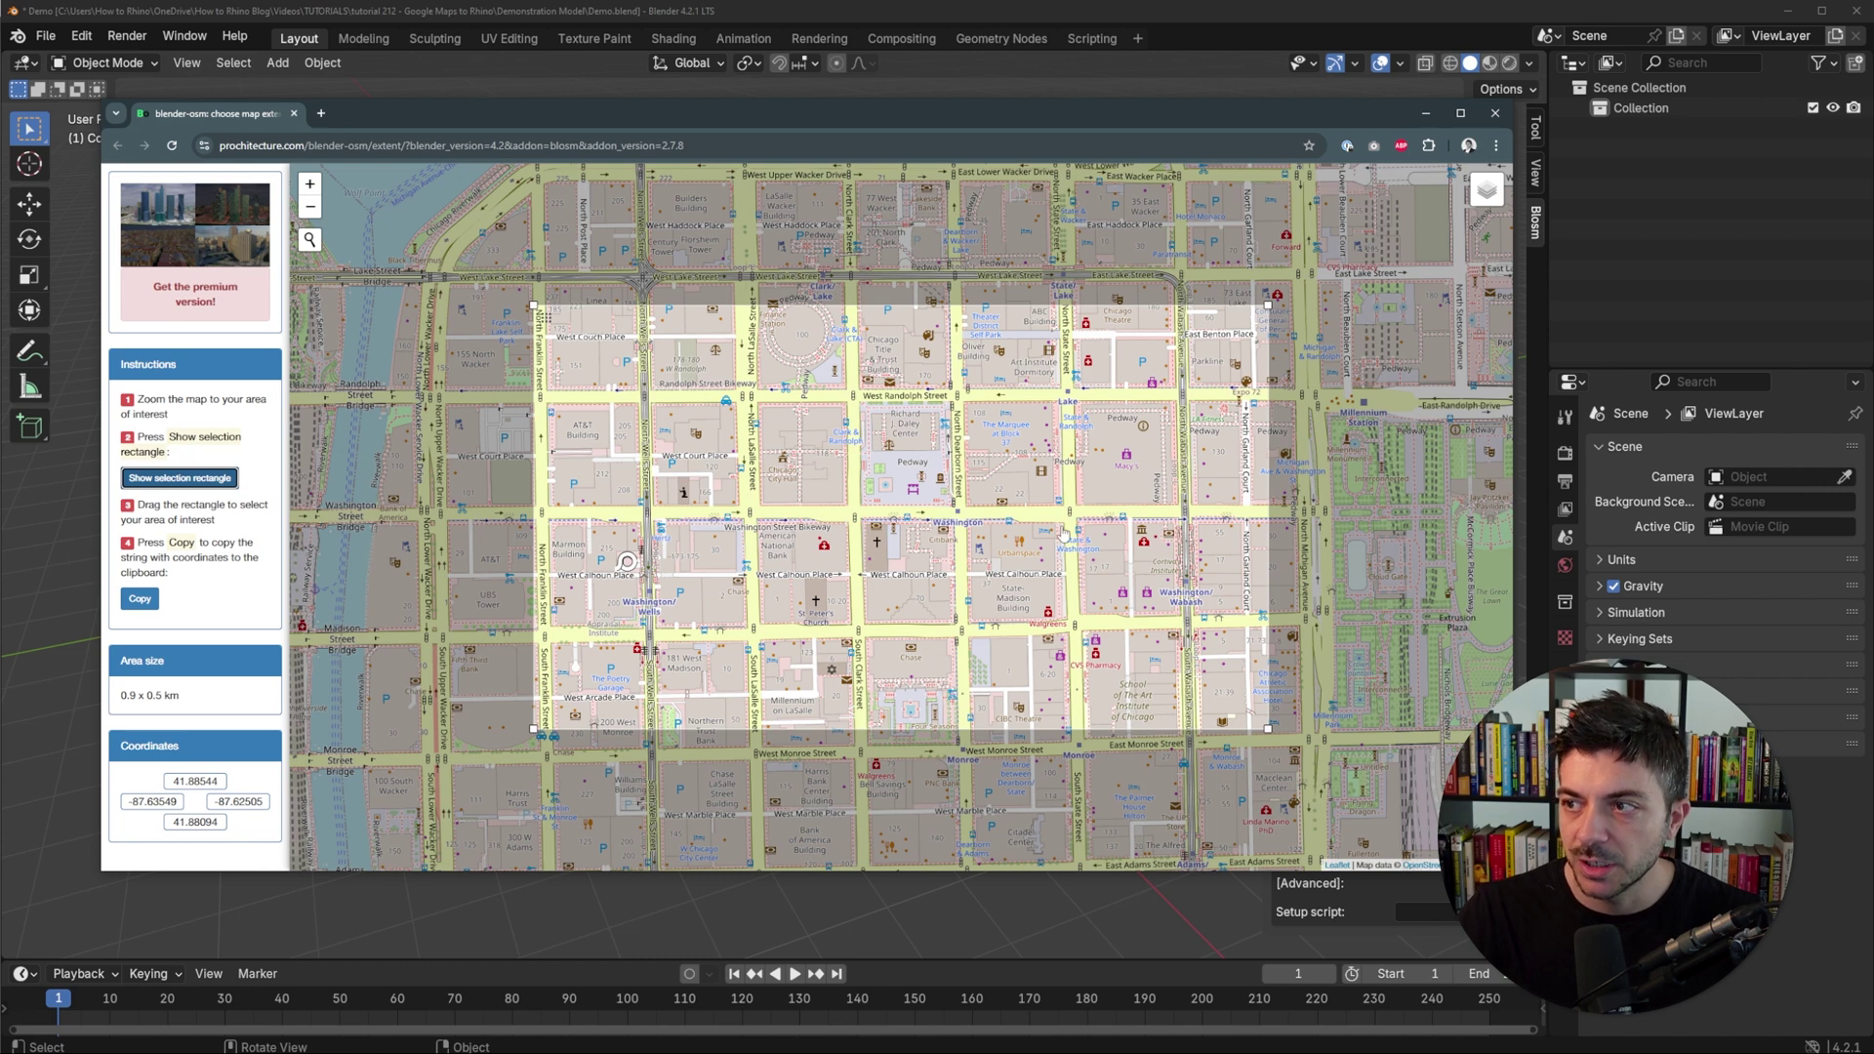
Switch the map to ArcGIS Satellite and reshape the selection rectangle to about 0.5 x 0.4 km over the blocks west of the park.
{"action": "mouse_move", "coordinate": [1494, 194]}
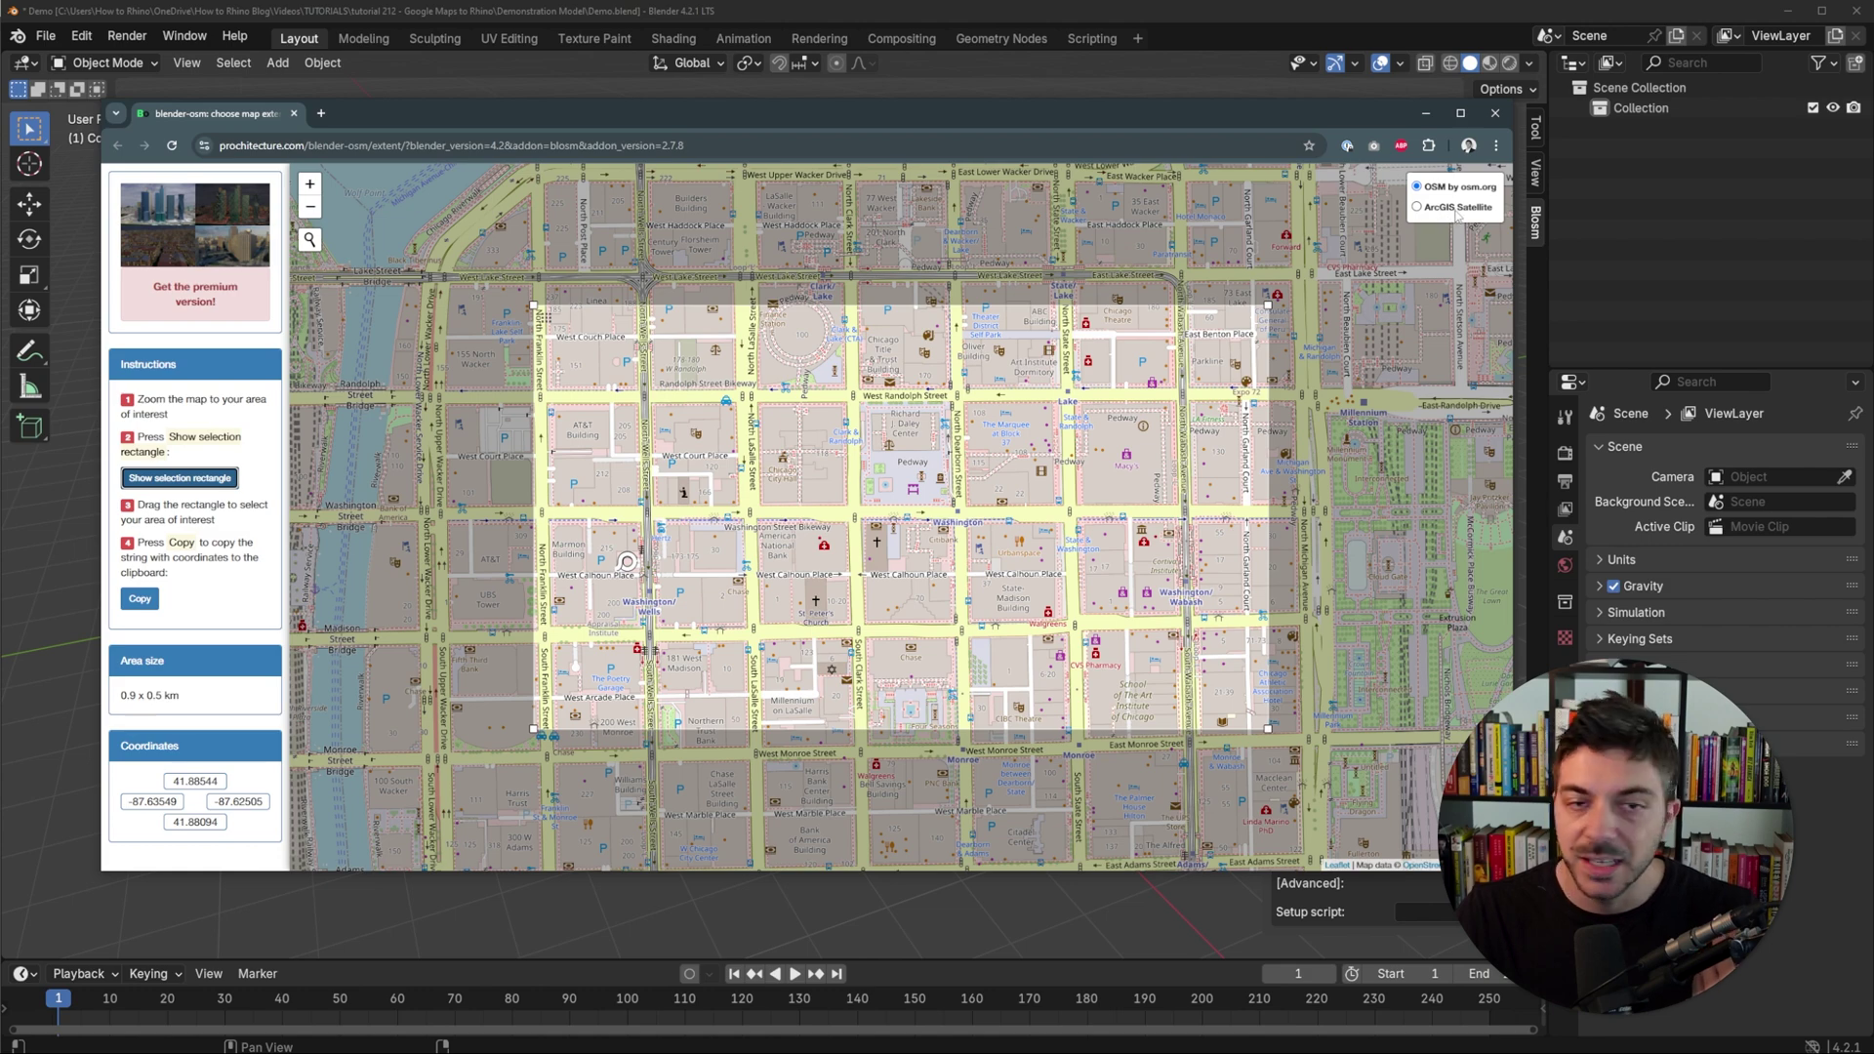
{"action": "left_click", "coordinate": [1417, 208]}
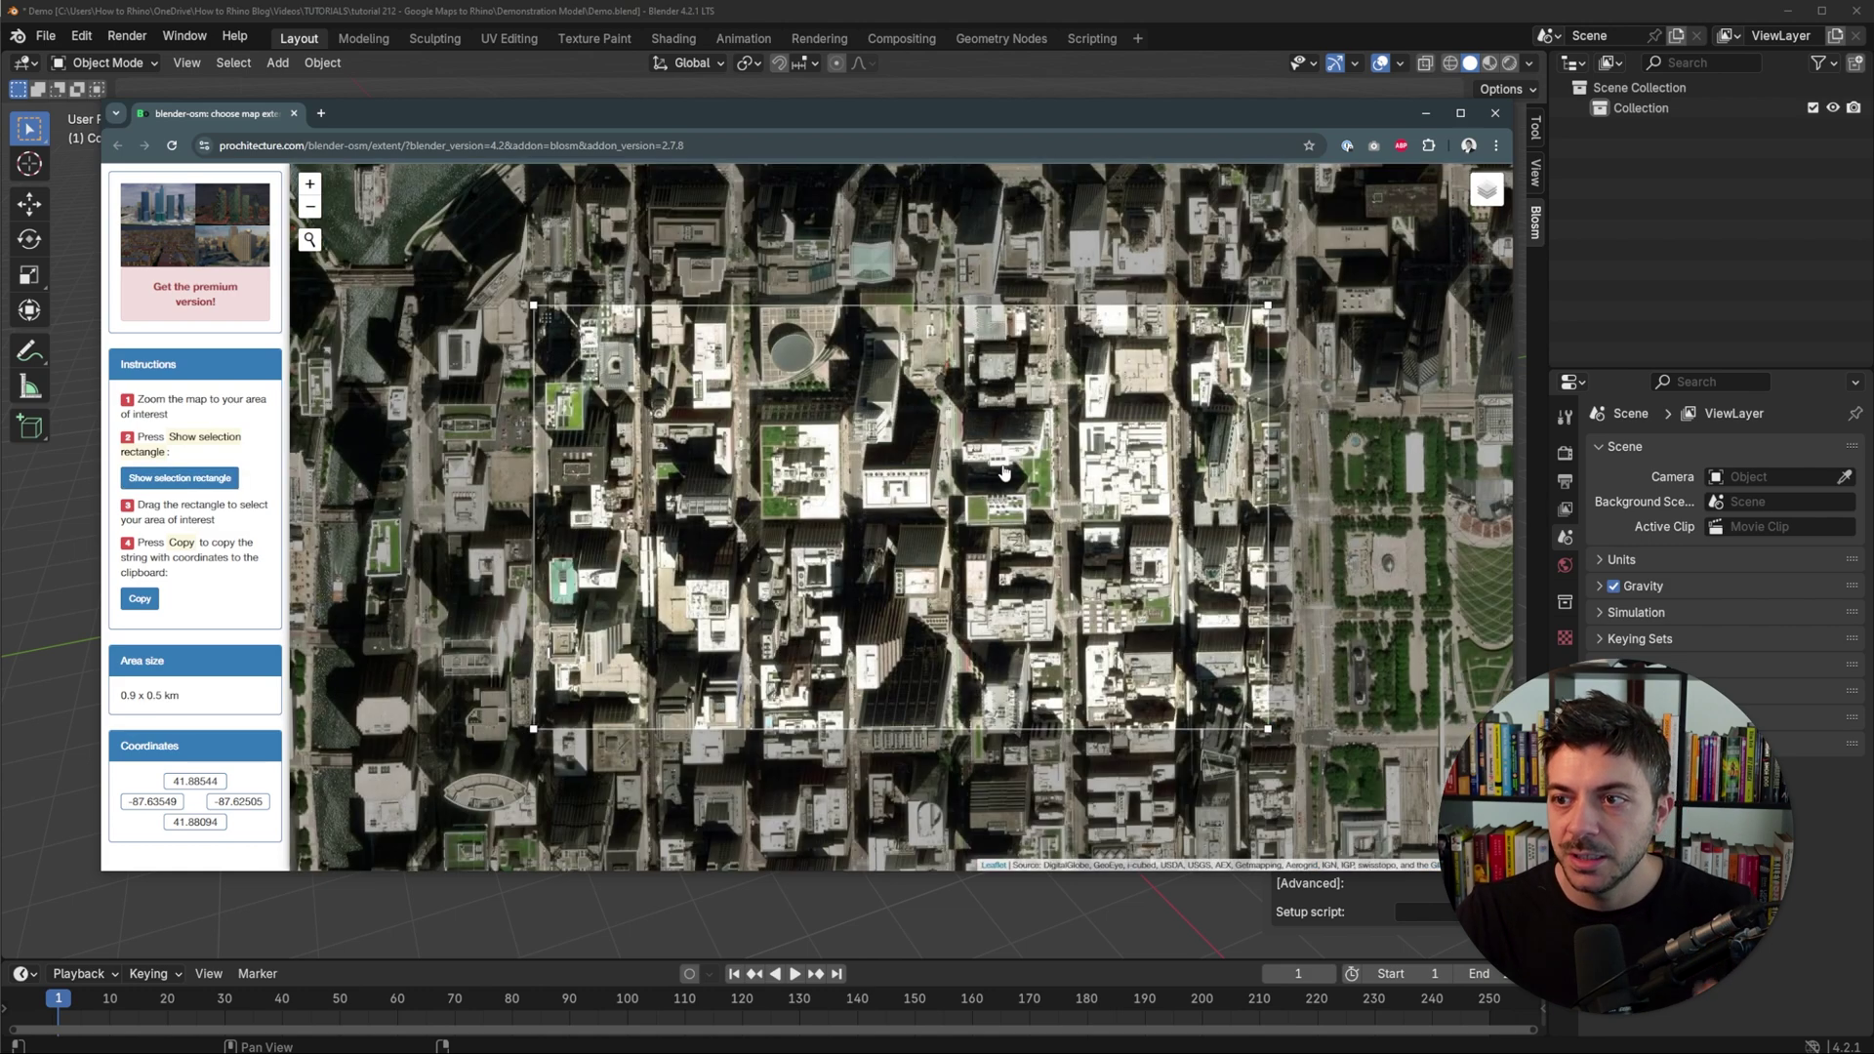
{"action": "left_click_drag", "start_coordinate": [1088, 562], "coordinate": [983, 529]}
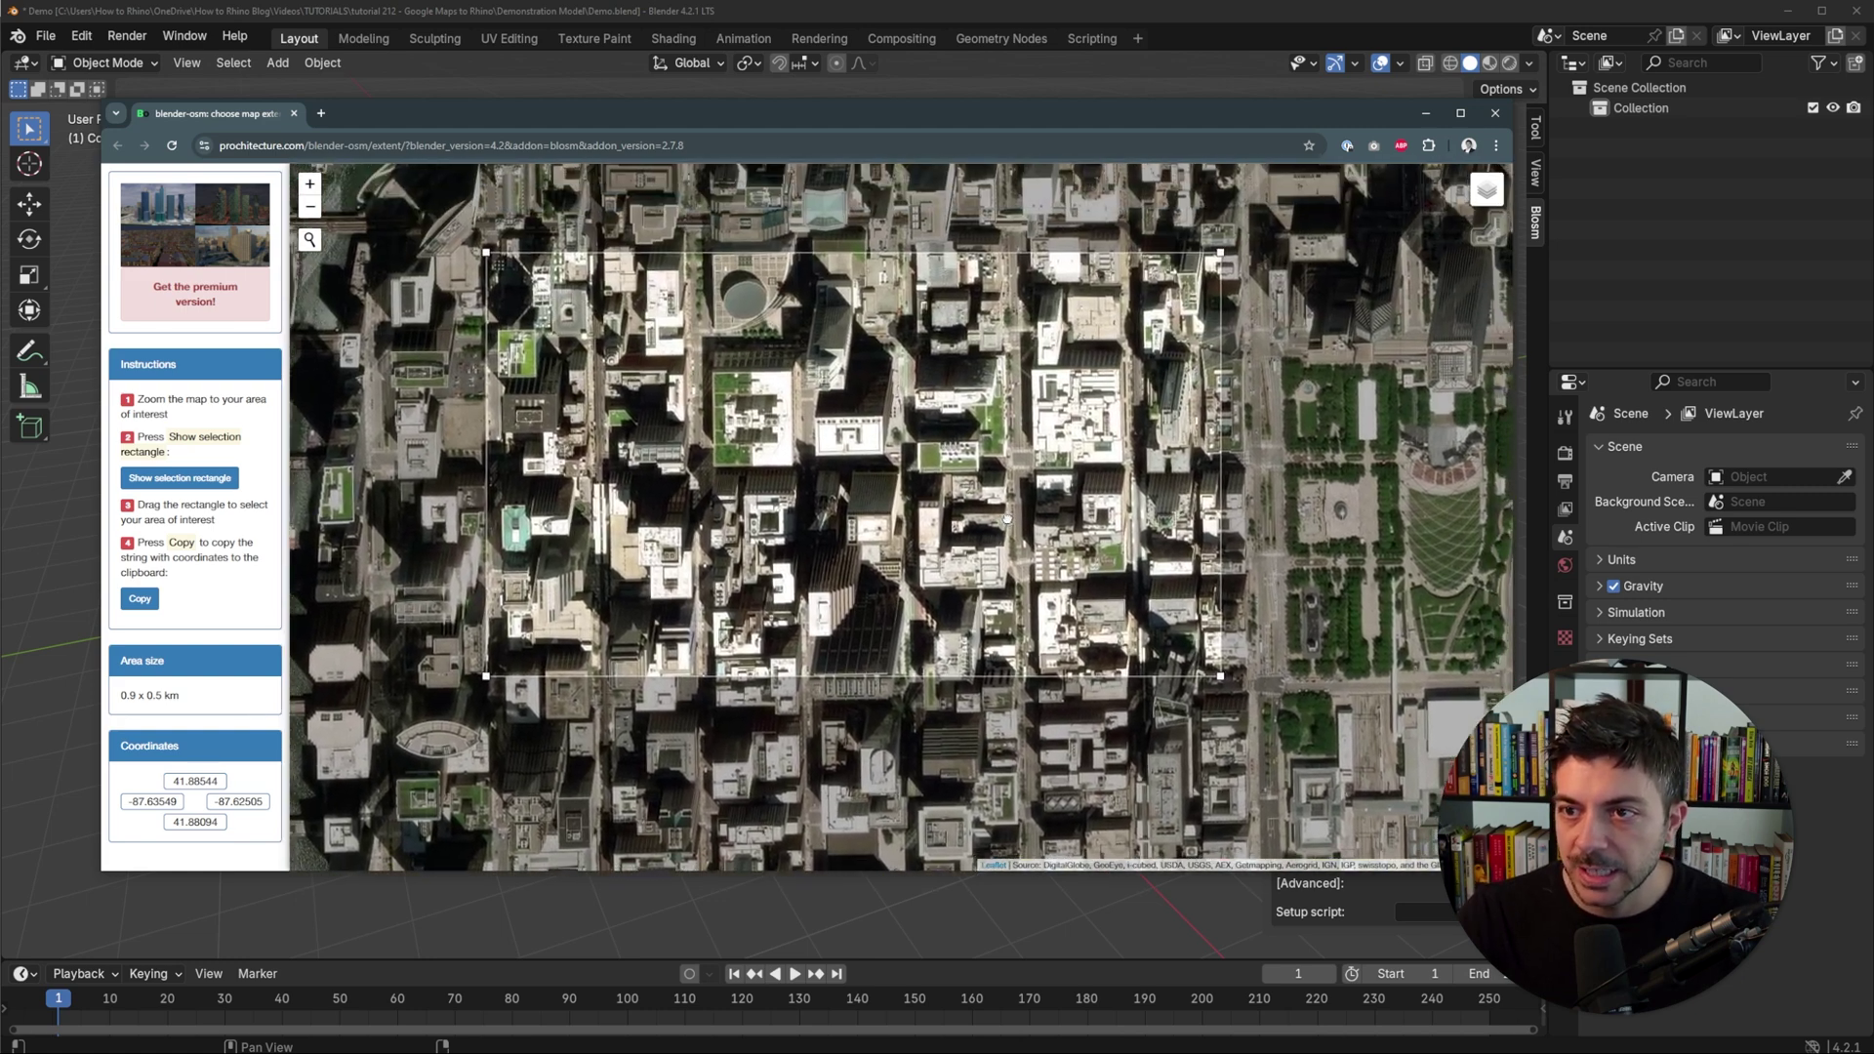
{"action": "left_click_drag", "start_coordinate": [463, 673], "coordinate": [774, 704]}
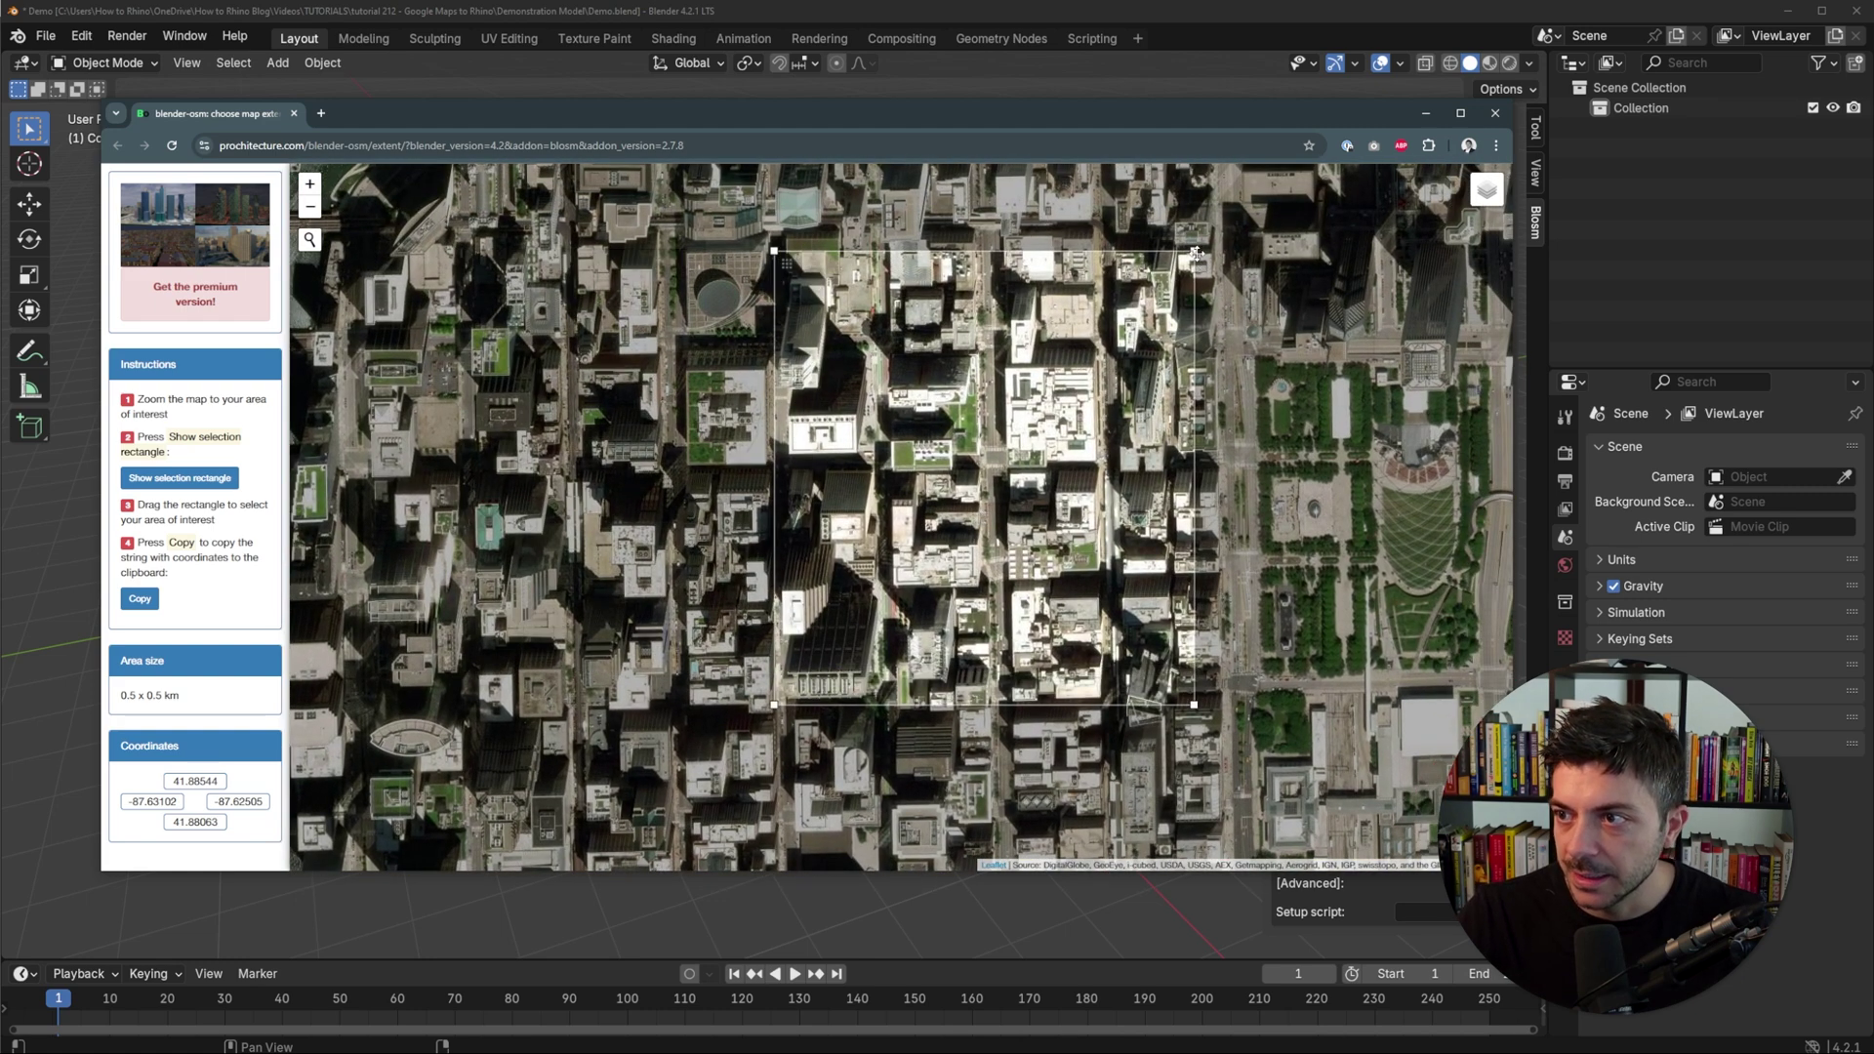
{"action": "left_click_drag", "start_coordinate": [1193, 251], "coordinate": [1241, 359]}
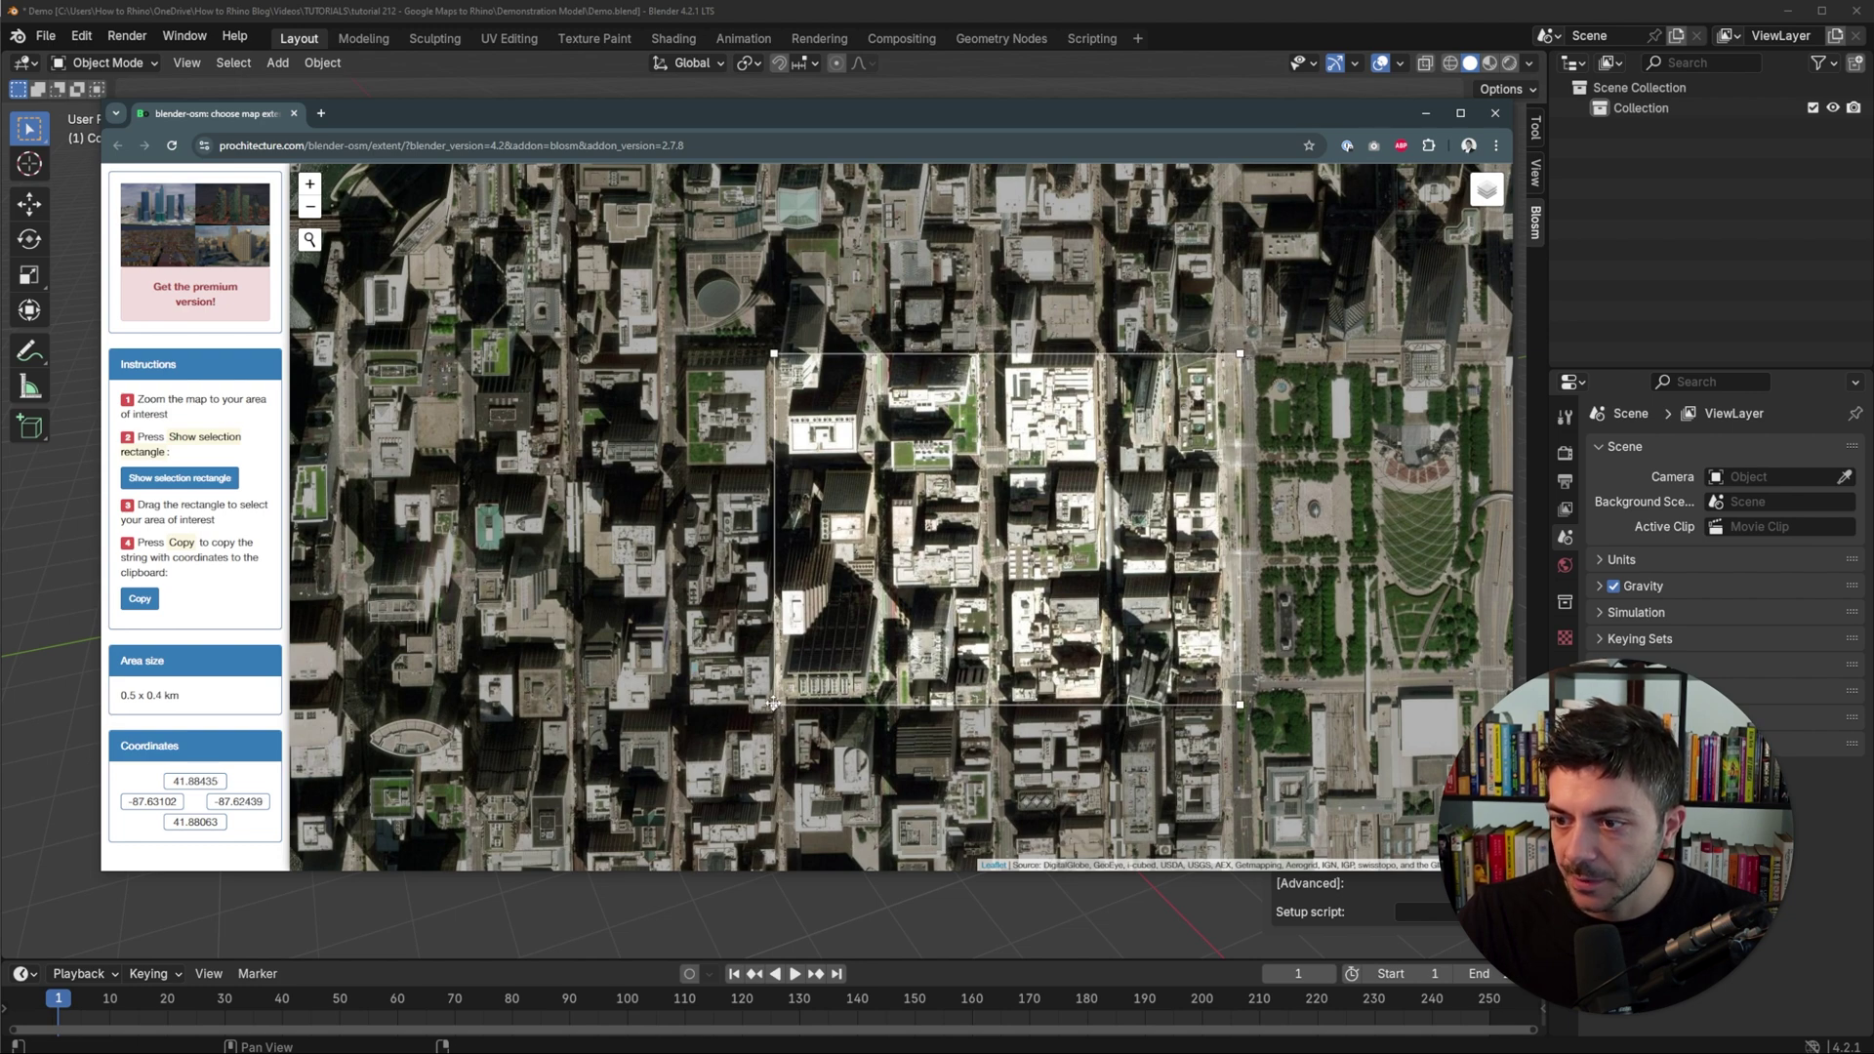
{"action": "left_click_drag", "start_coordinate": [773, 703], "coordinate": [778, 711]}
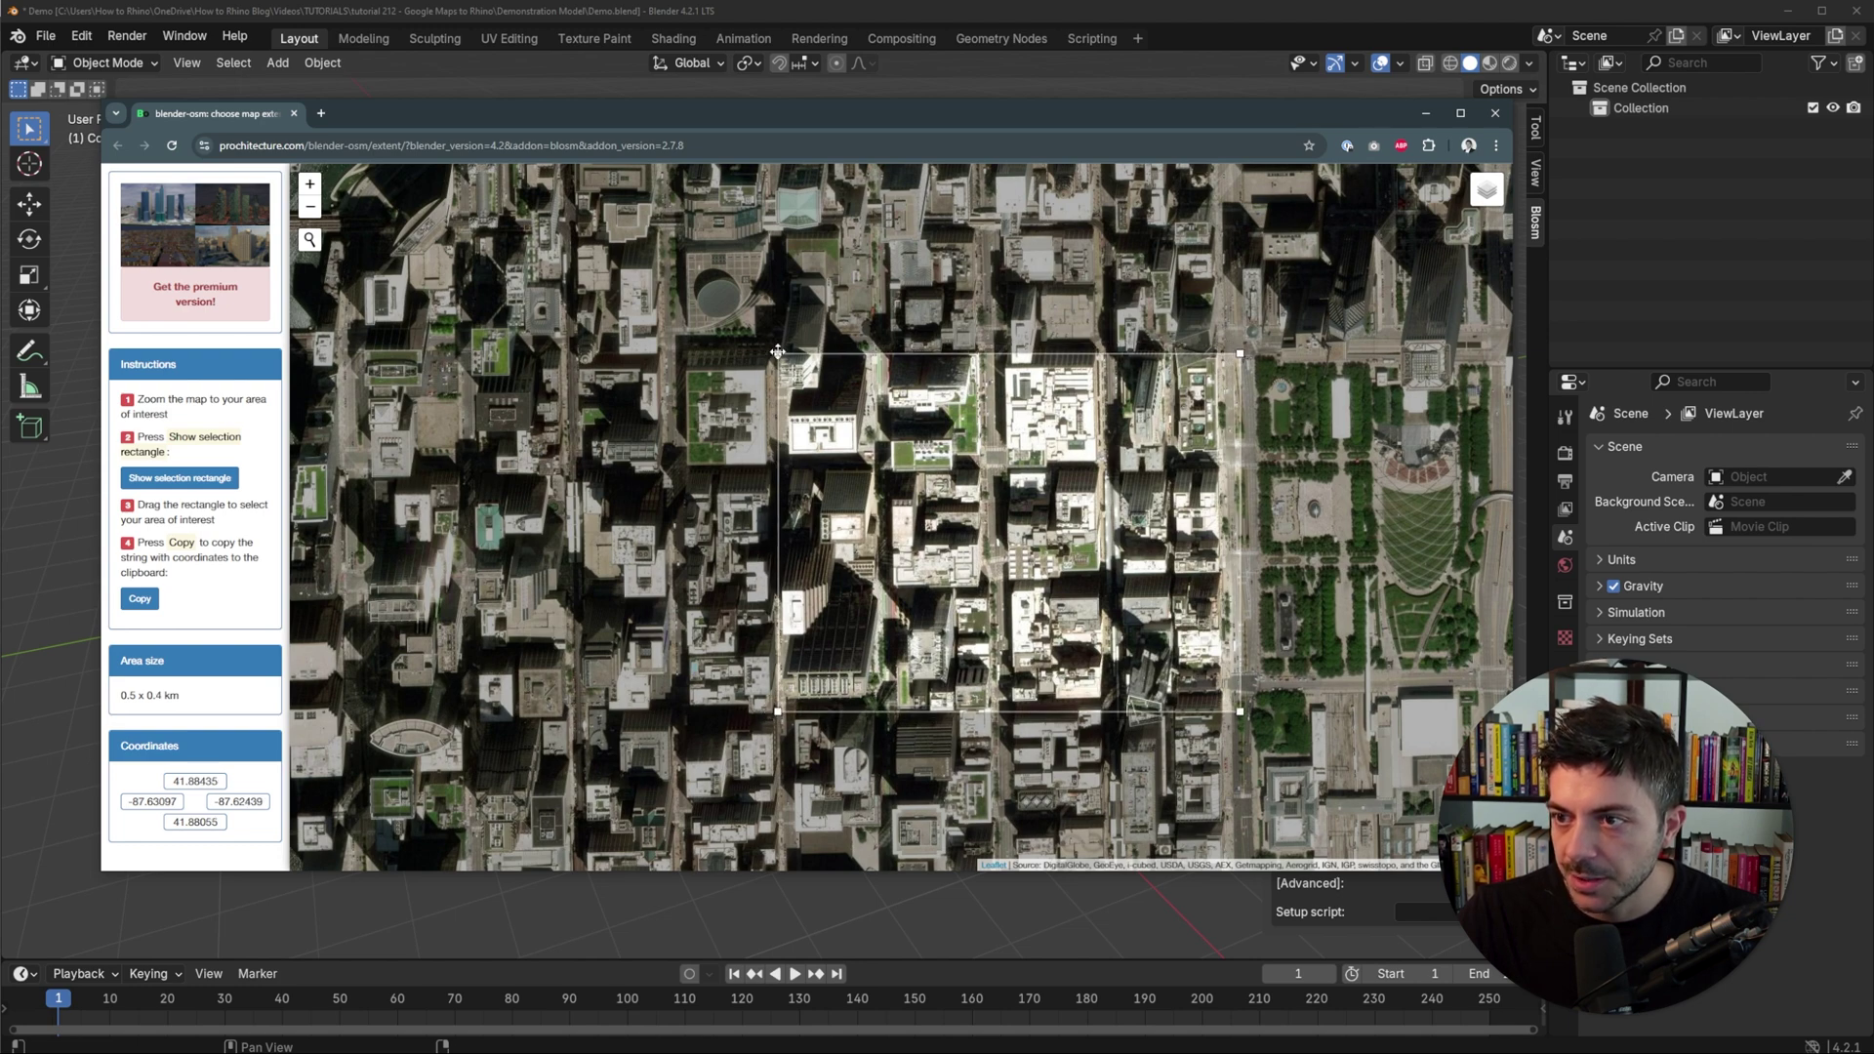
{"action": "left_click_drag", "start_coordinate": [777, 351], "coordinate": [773, 346]}
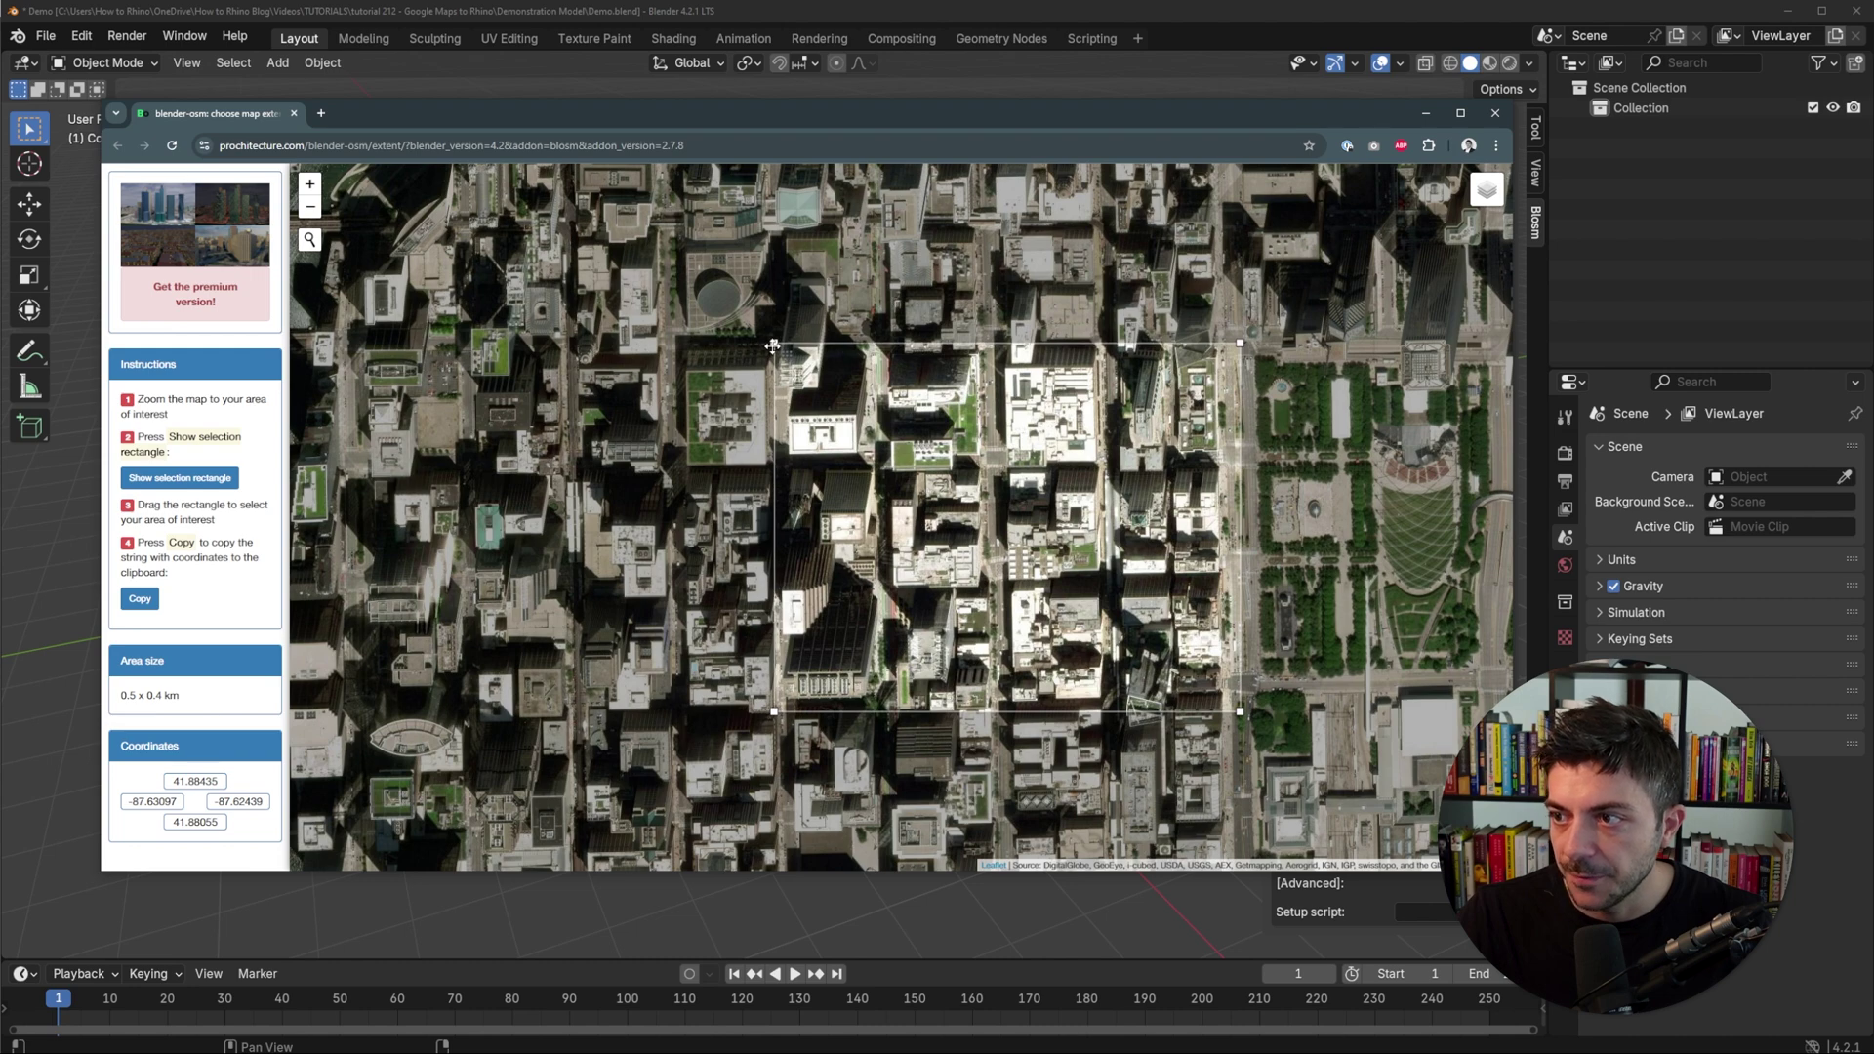
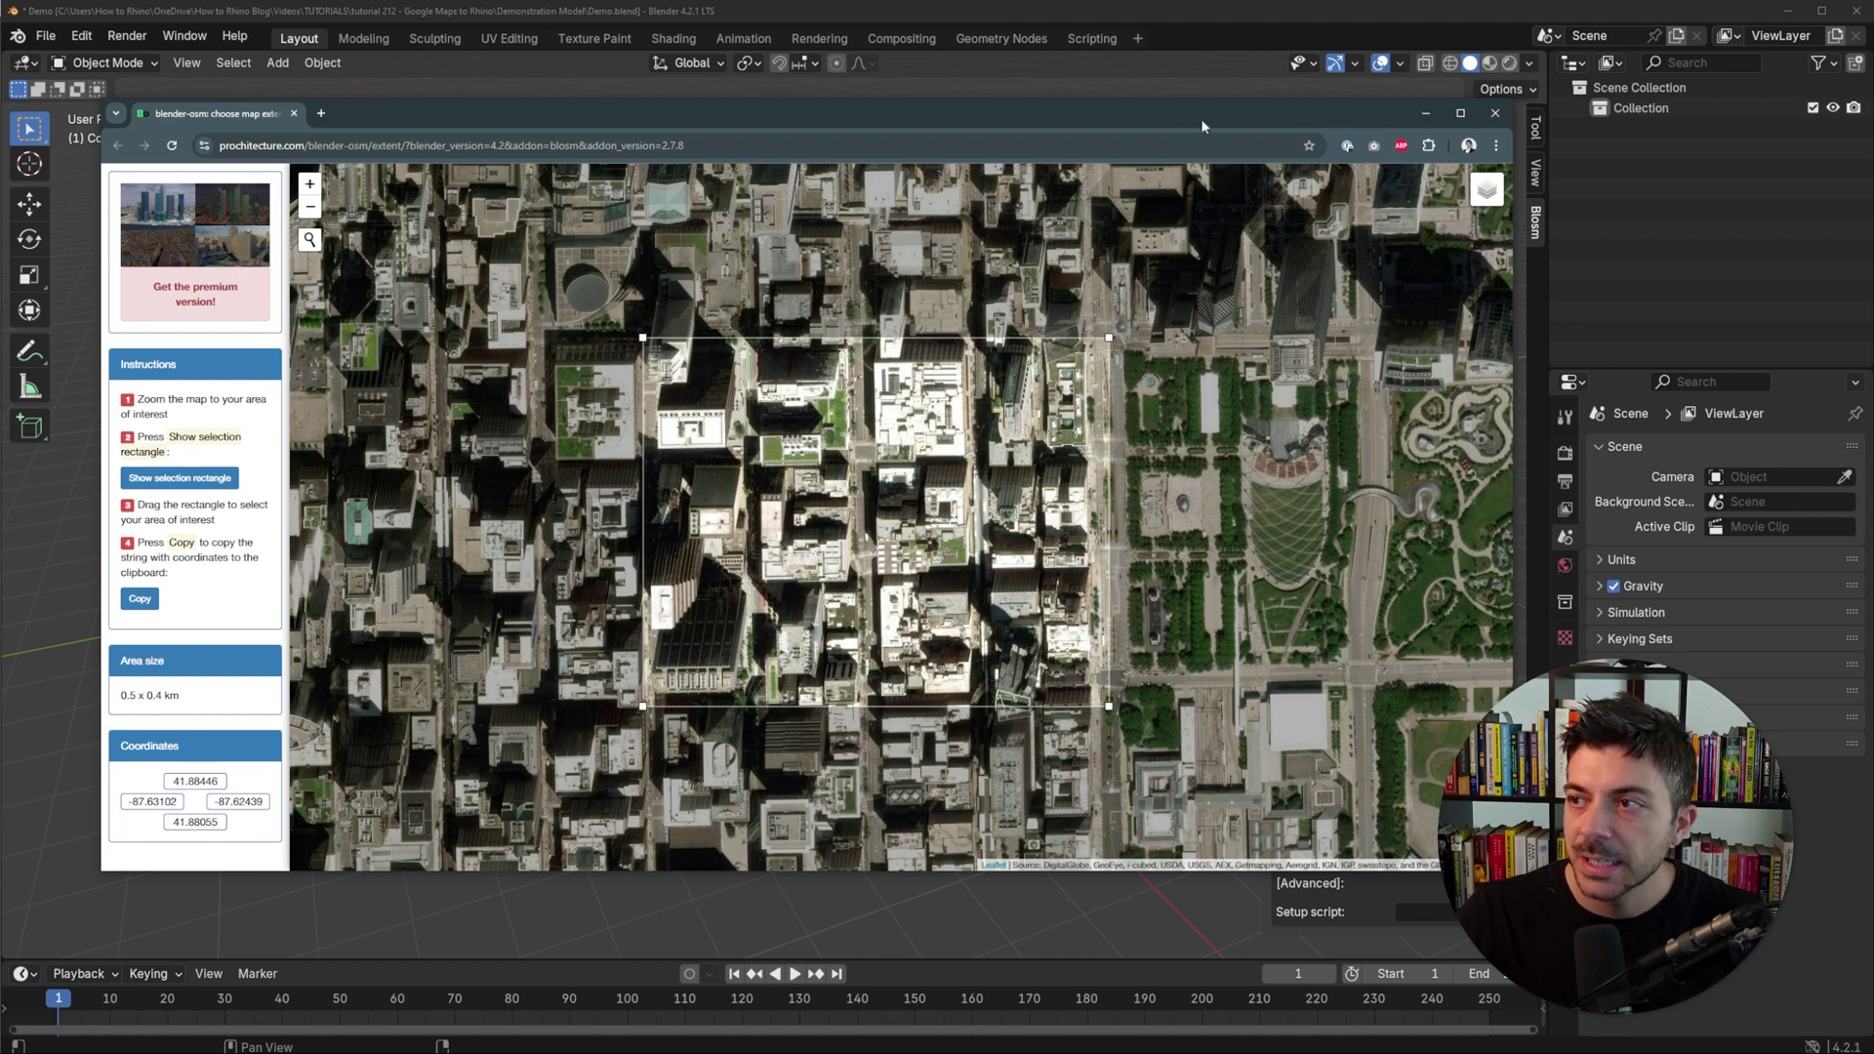
Return to Blender and paste the copied map coordinates as the Blosm extent.
{"action": "left_click", "coordinate": [1426, 114]}
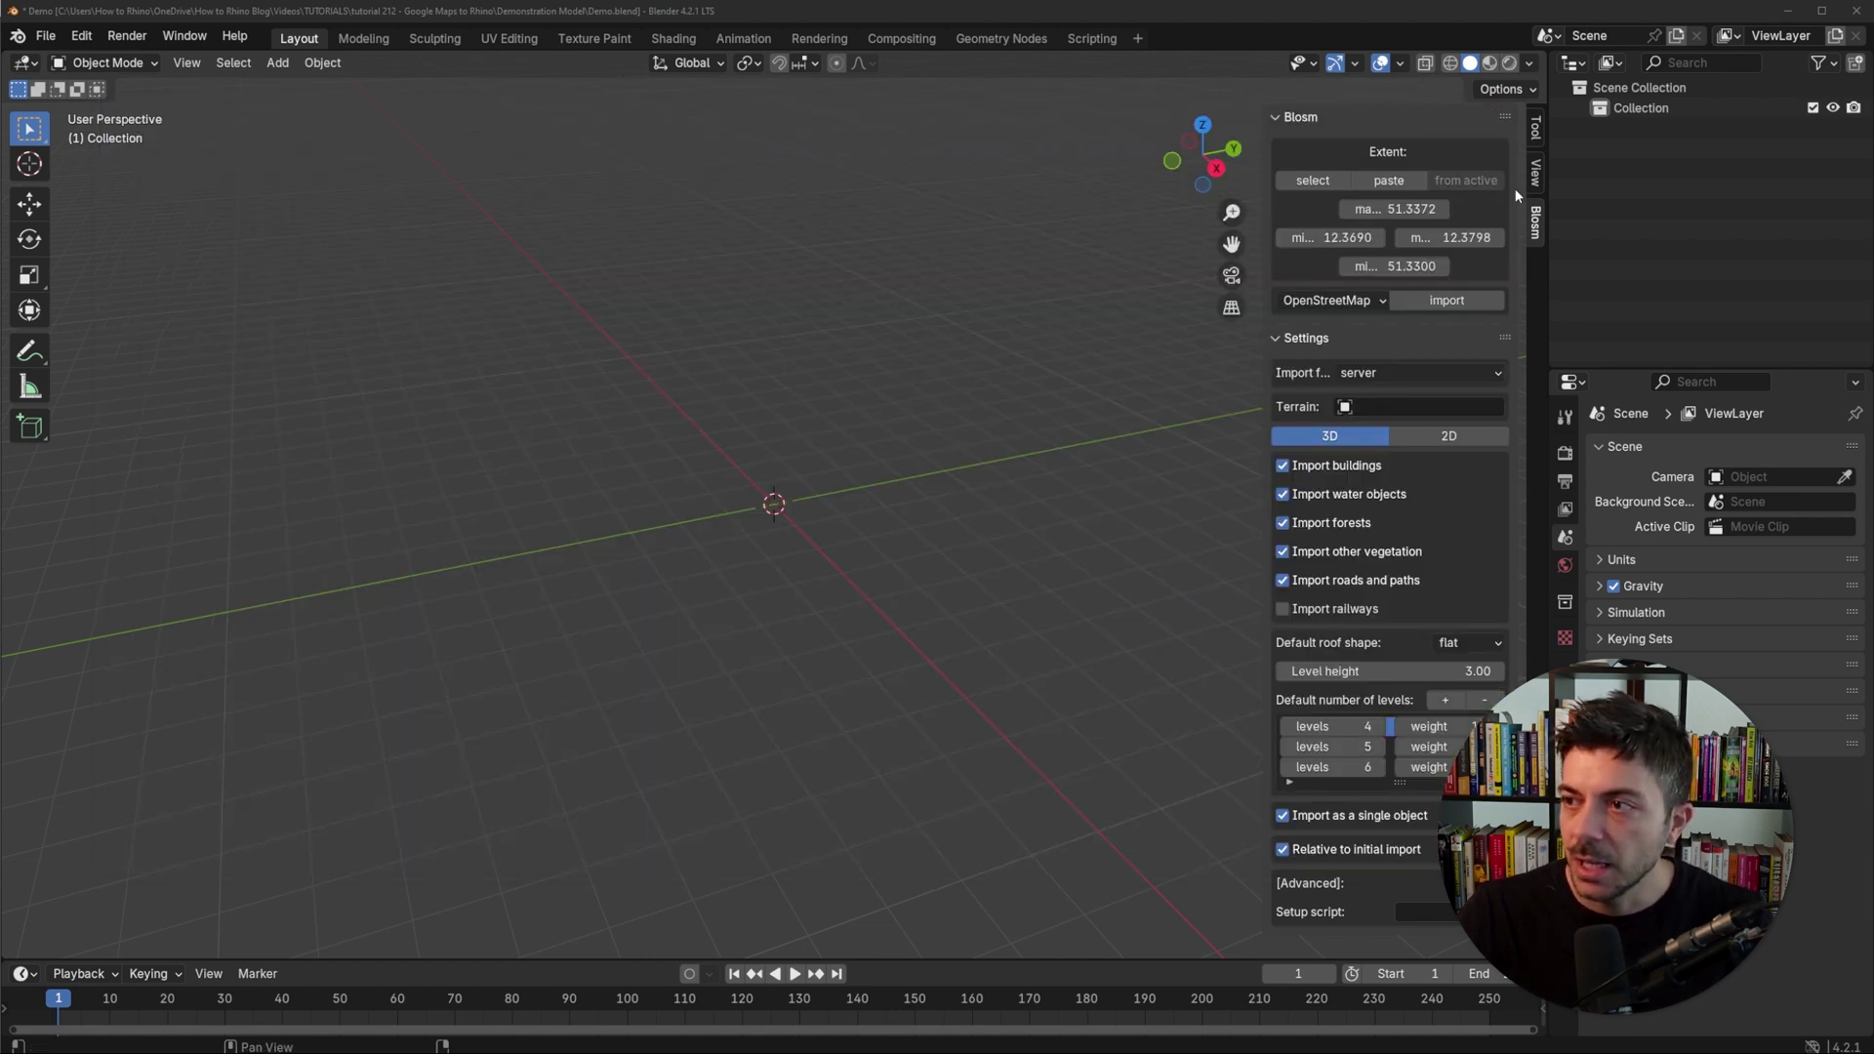
{"action": "left_click", "coordinate": [1394, 181]}
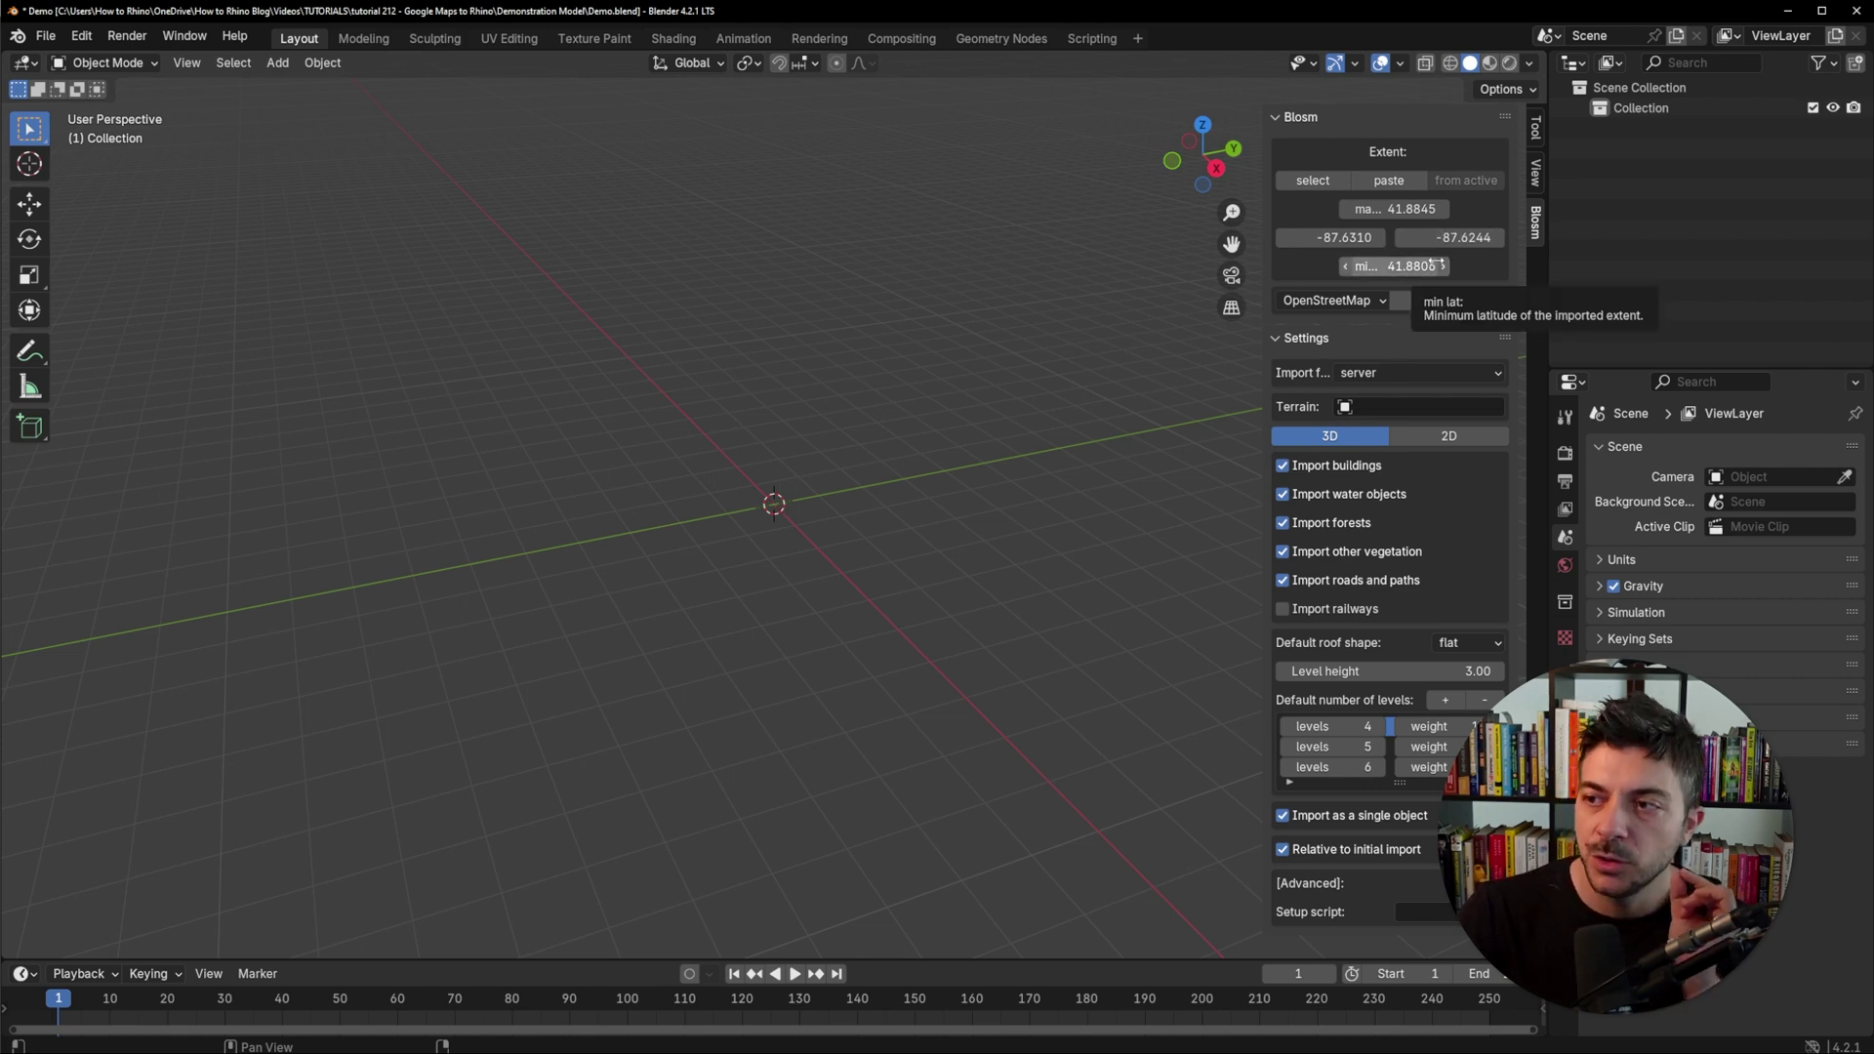
{"action": "left_click", "coordinate": [1466, 302]}
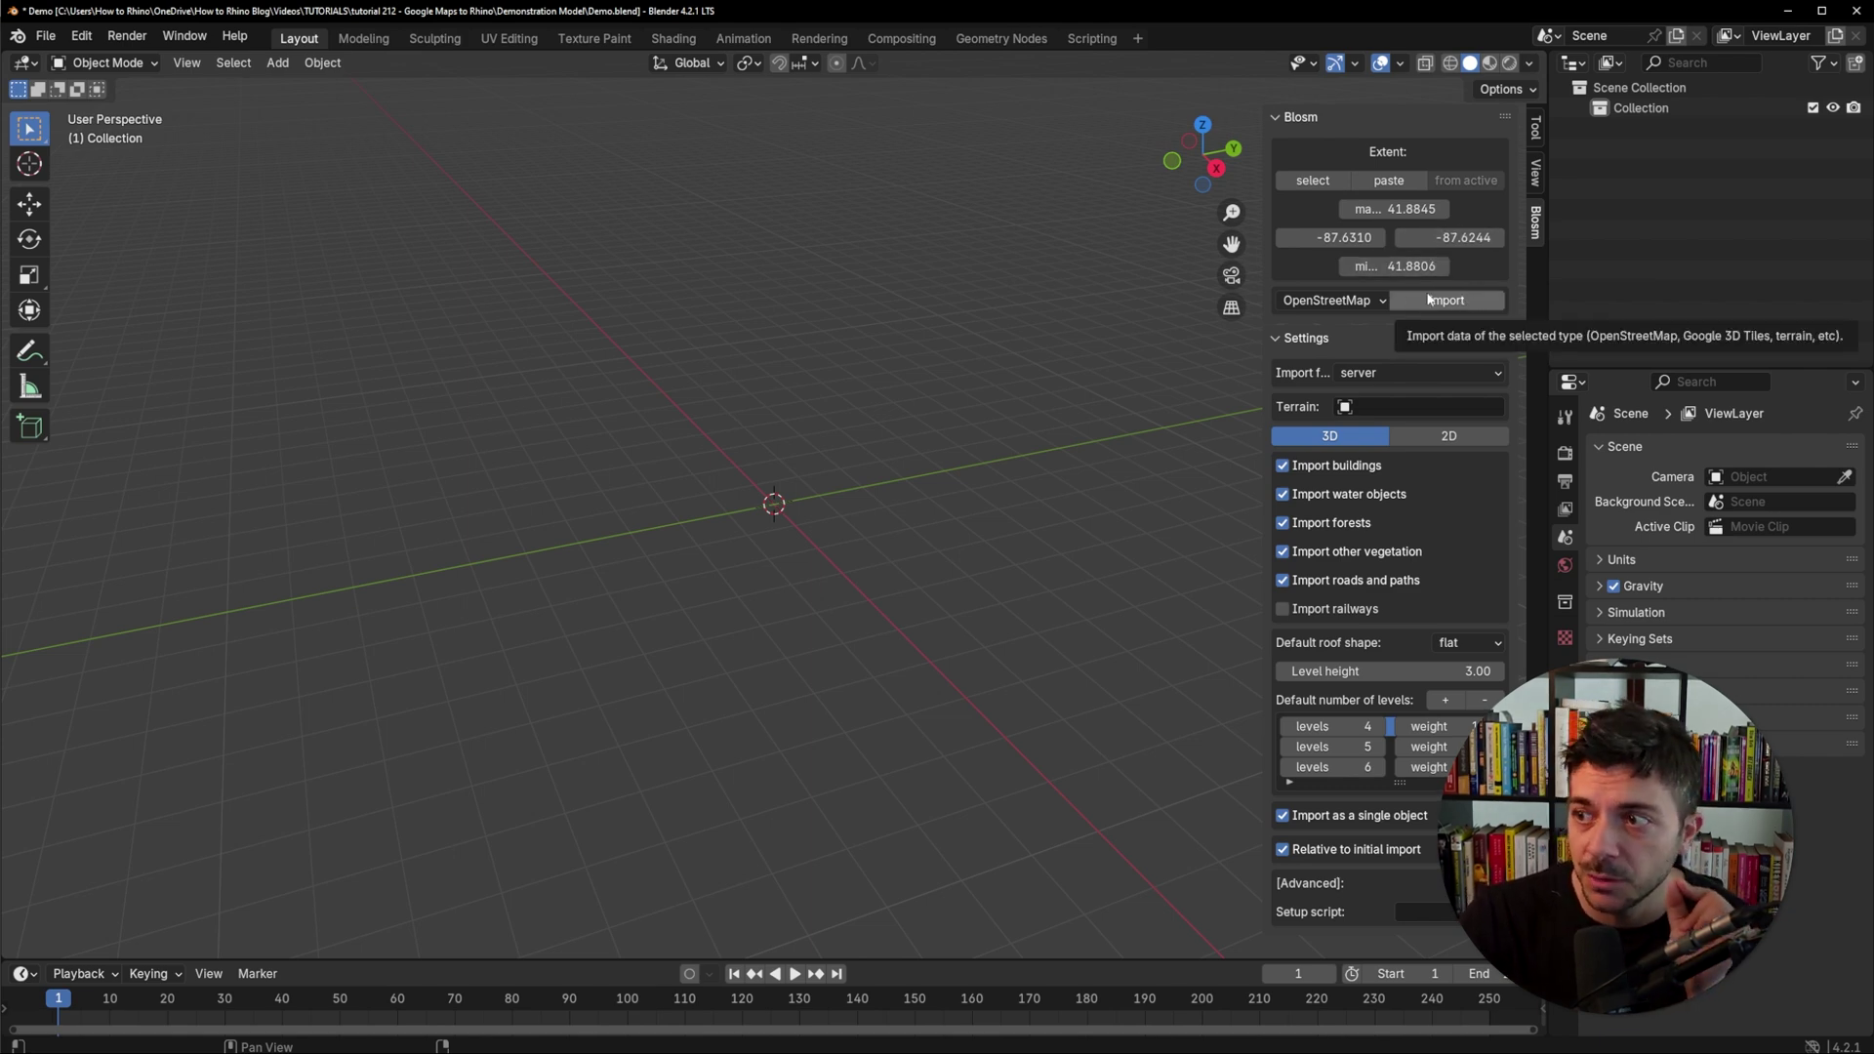
Import the extent as Google 3D Tiles with the level of details set to buildings with more details.
{"action": "left_click", "coordinate": [1358, 302]}
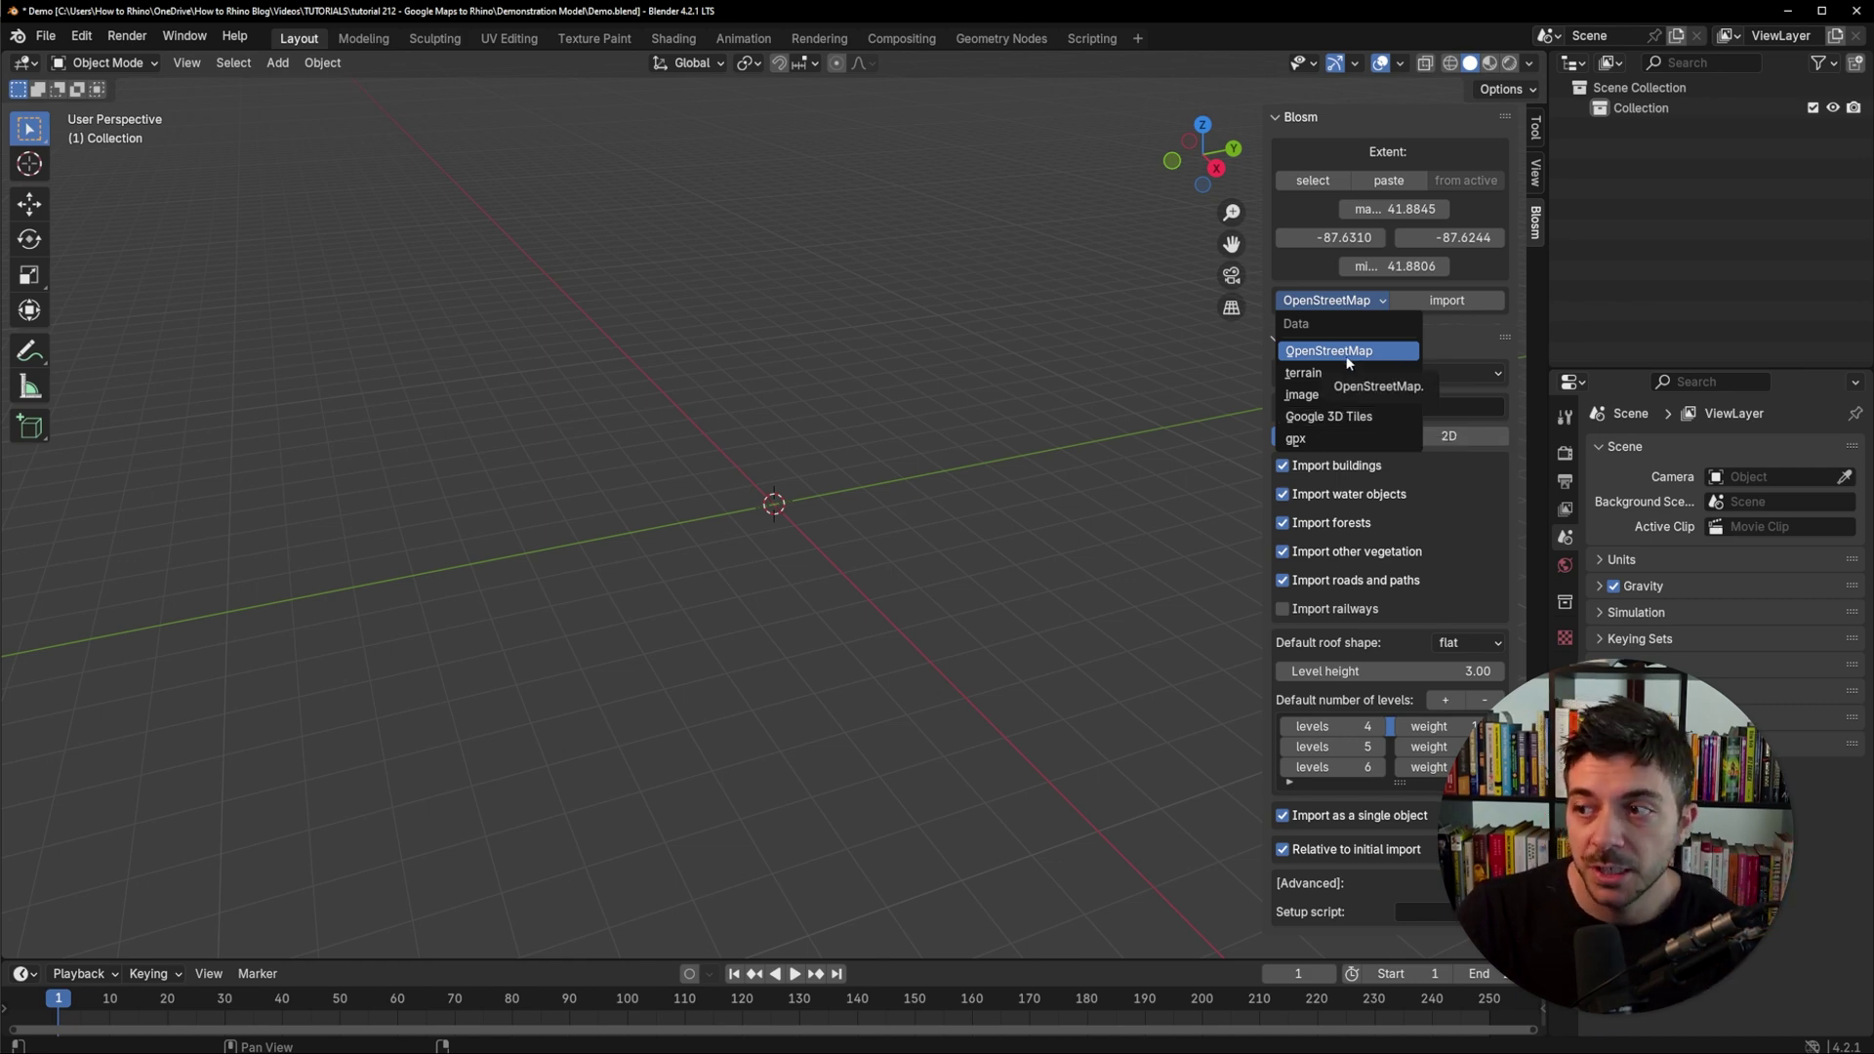
{"action": "left_click", "coordinate": [1342, 415]}
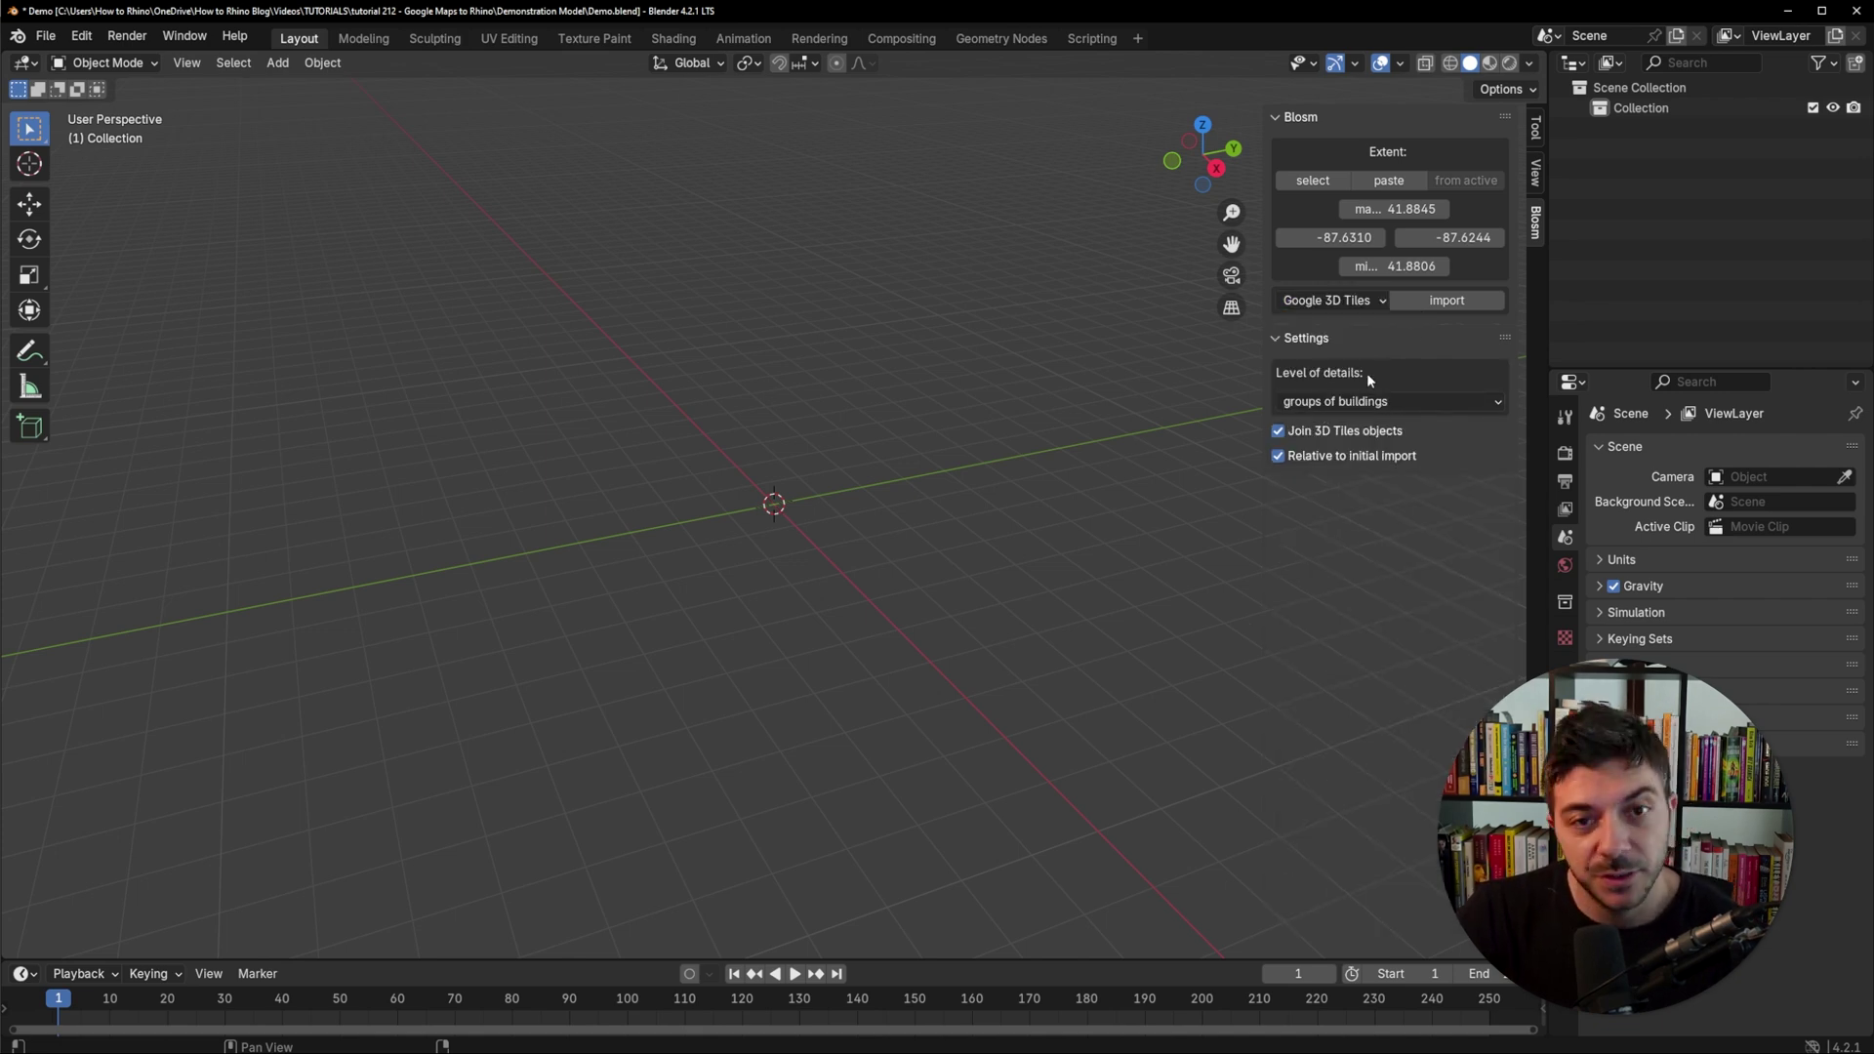
{"action": "left_click", "coordinate": [1426, 406]}
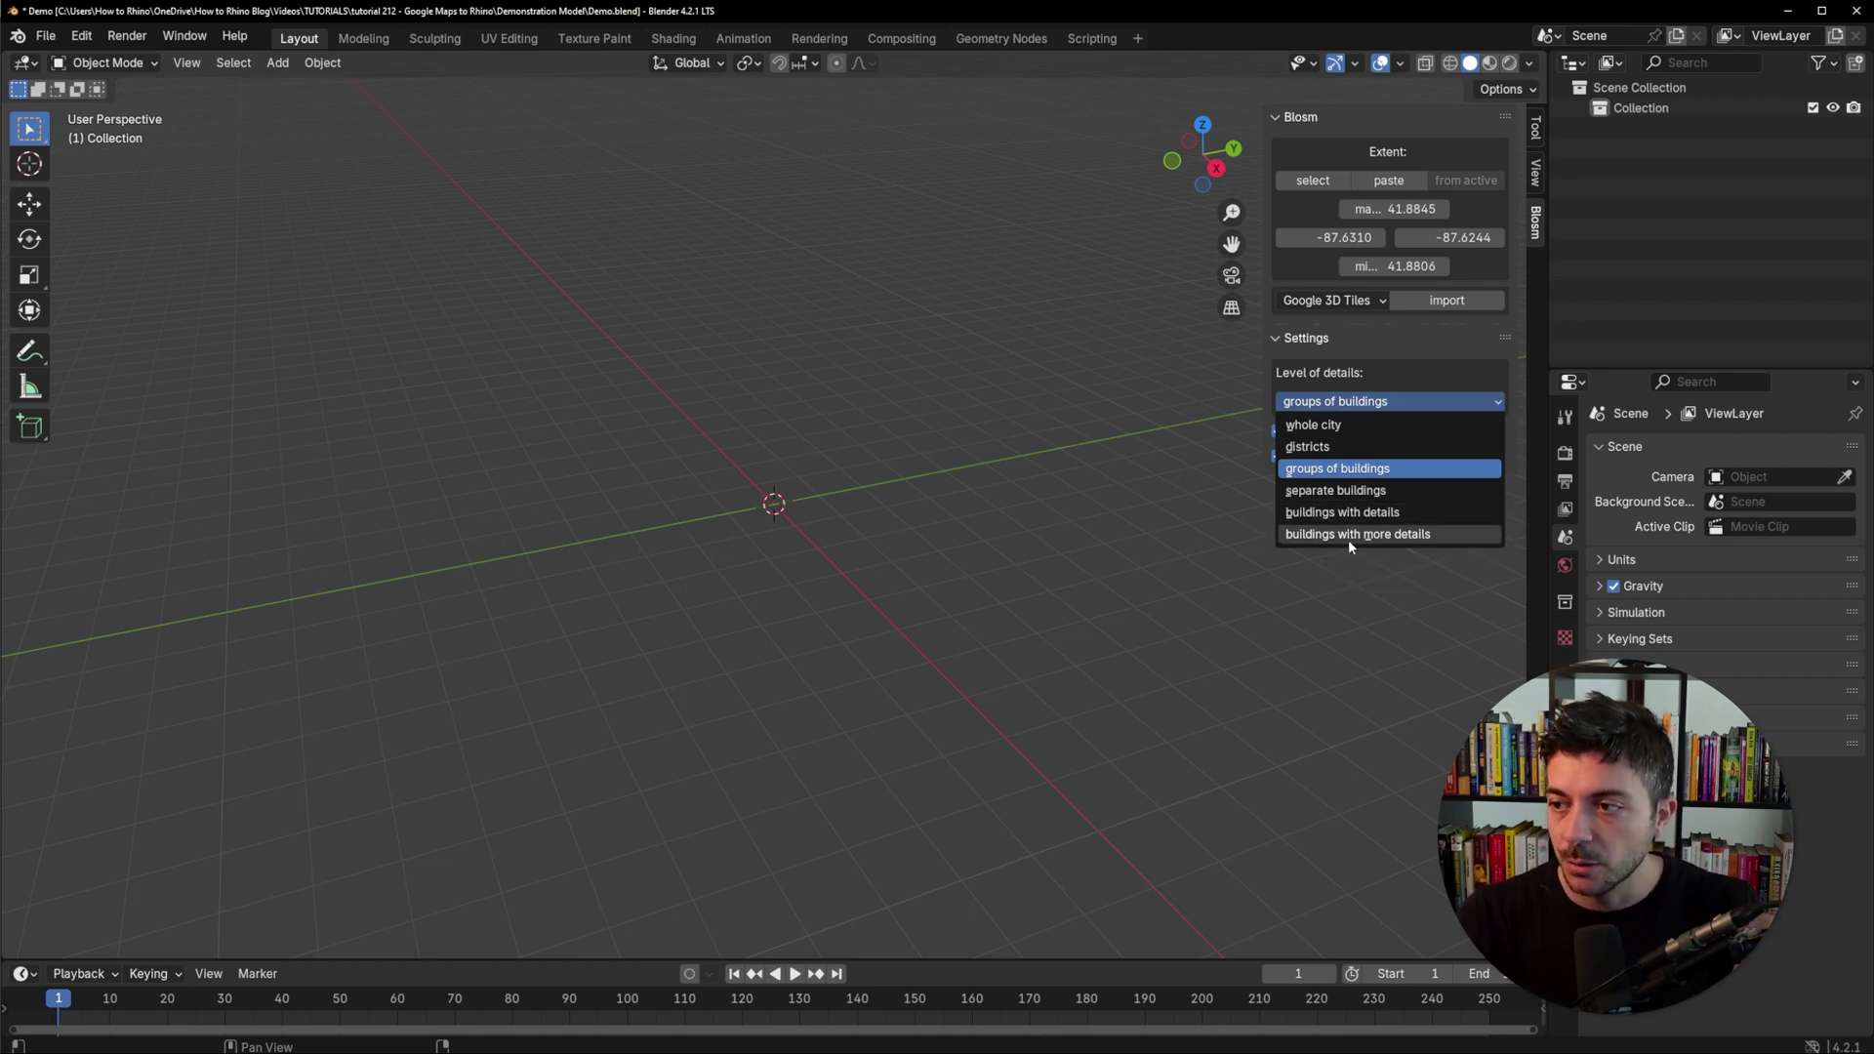
{"action": "left_click", "coordinate": [1380, 539]}
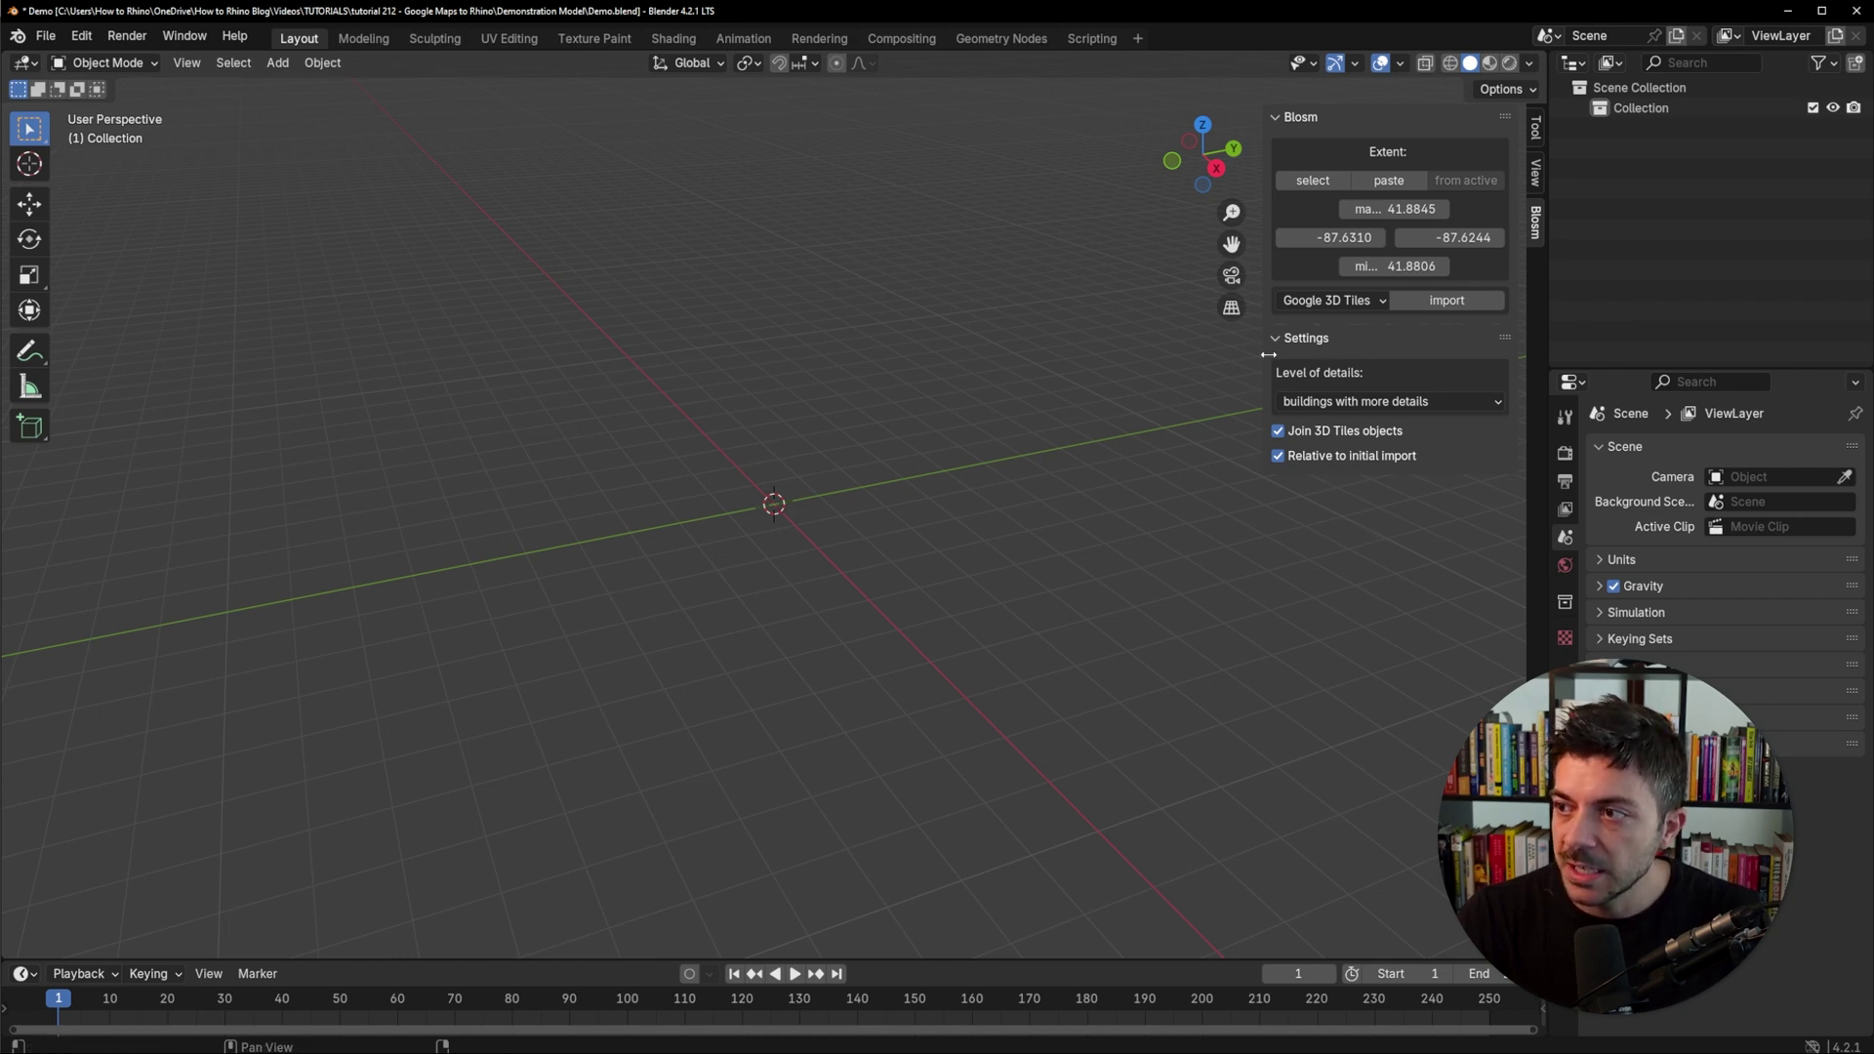
{"action": "left_click", "coordinate": [1446, 302]}
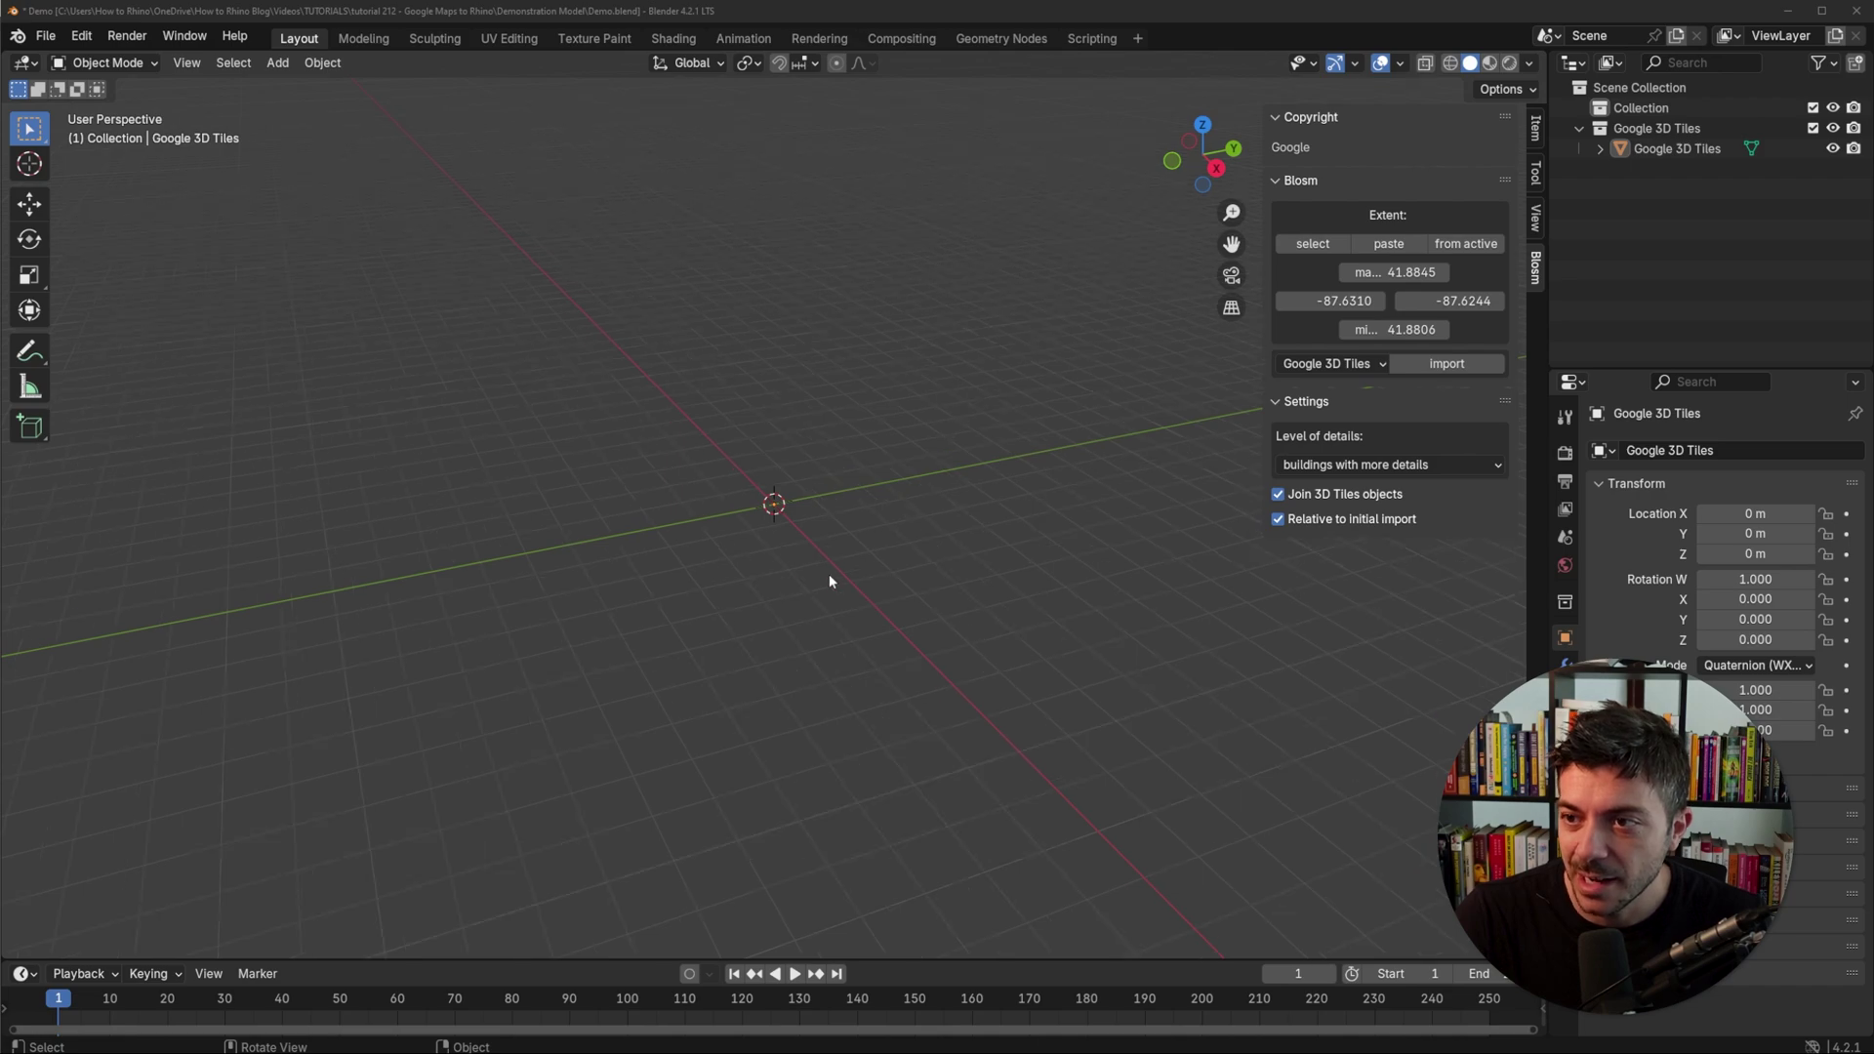
Set the viewport's clip end distance to 10000 m so that the whole imported city model is drawn.
{"action": "scroll", "coordinate": [827, 542], "scroll_direction": "down", "scroll_amount": 4}
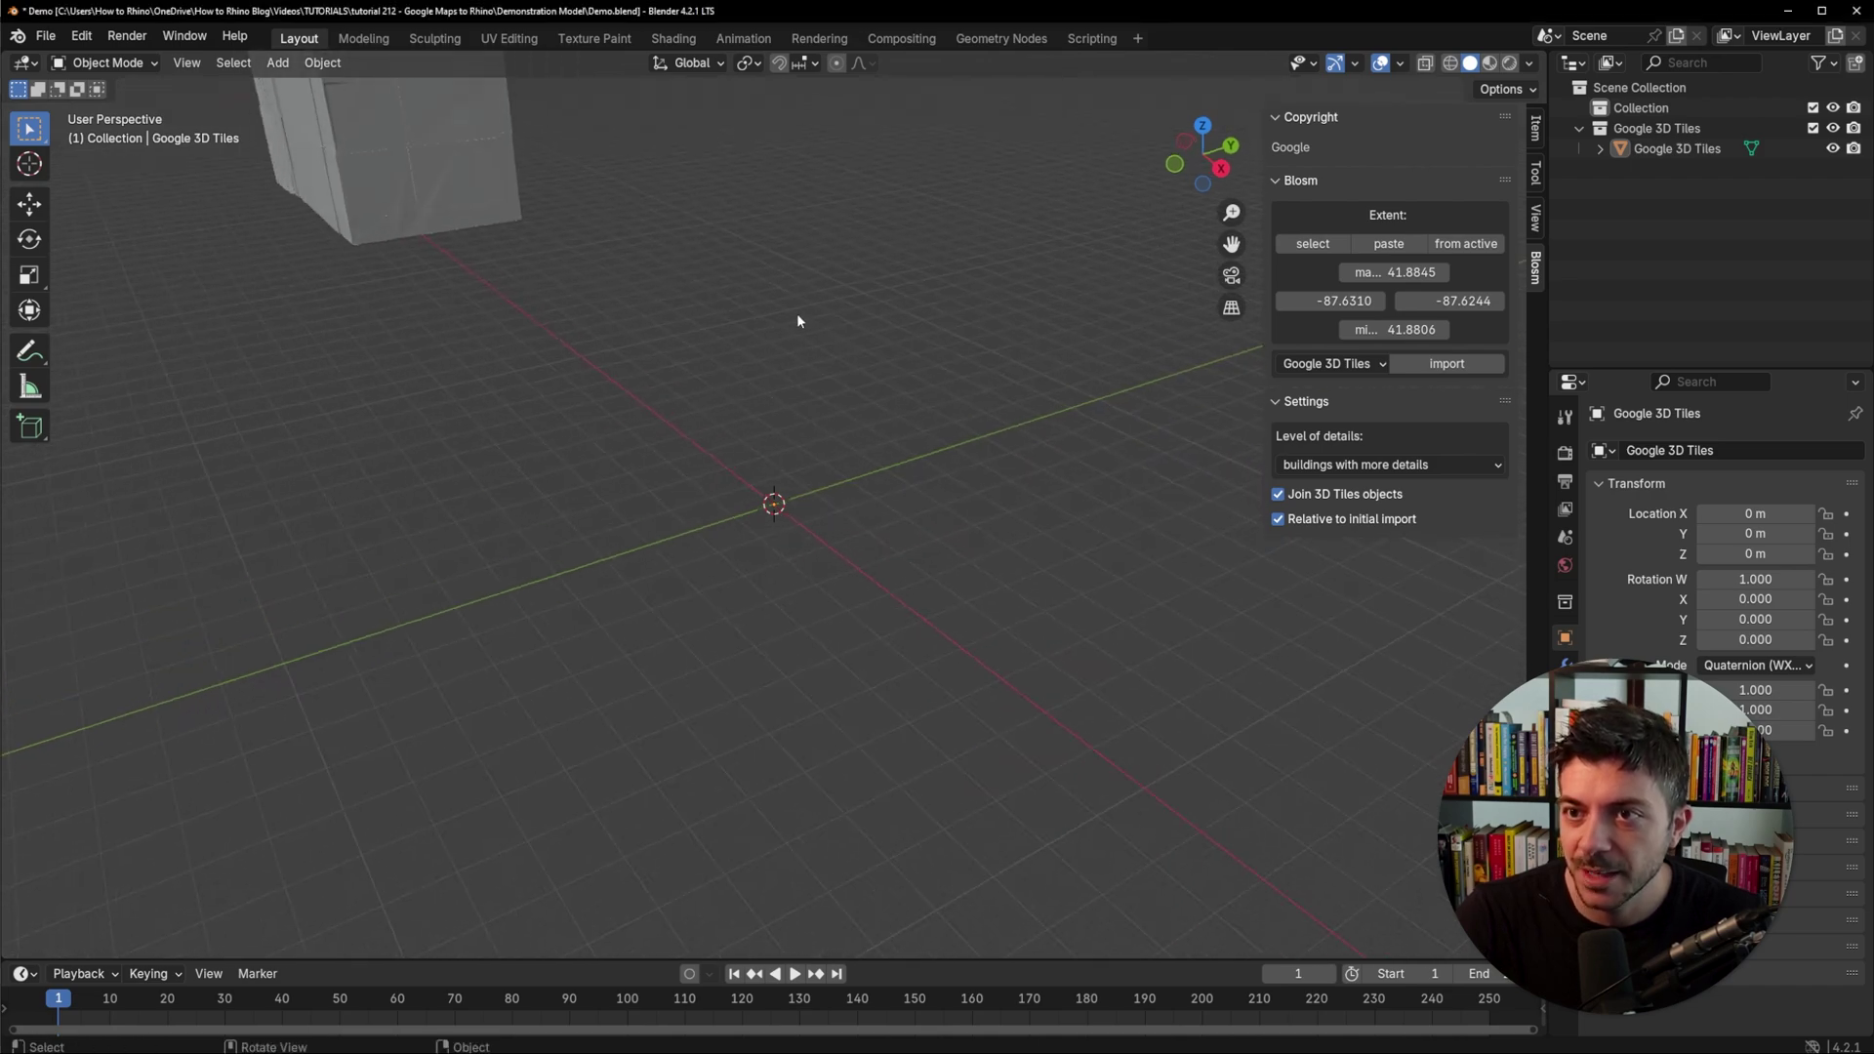
{"action": "scroll", "coordinate": [841, 584], "scroll_direction": "down", "scroll_amount": 5}
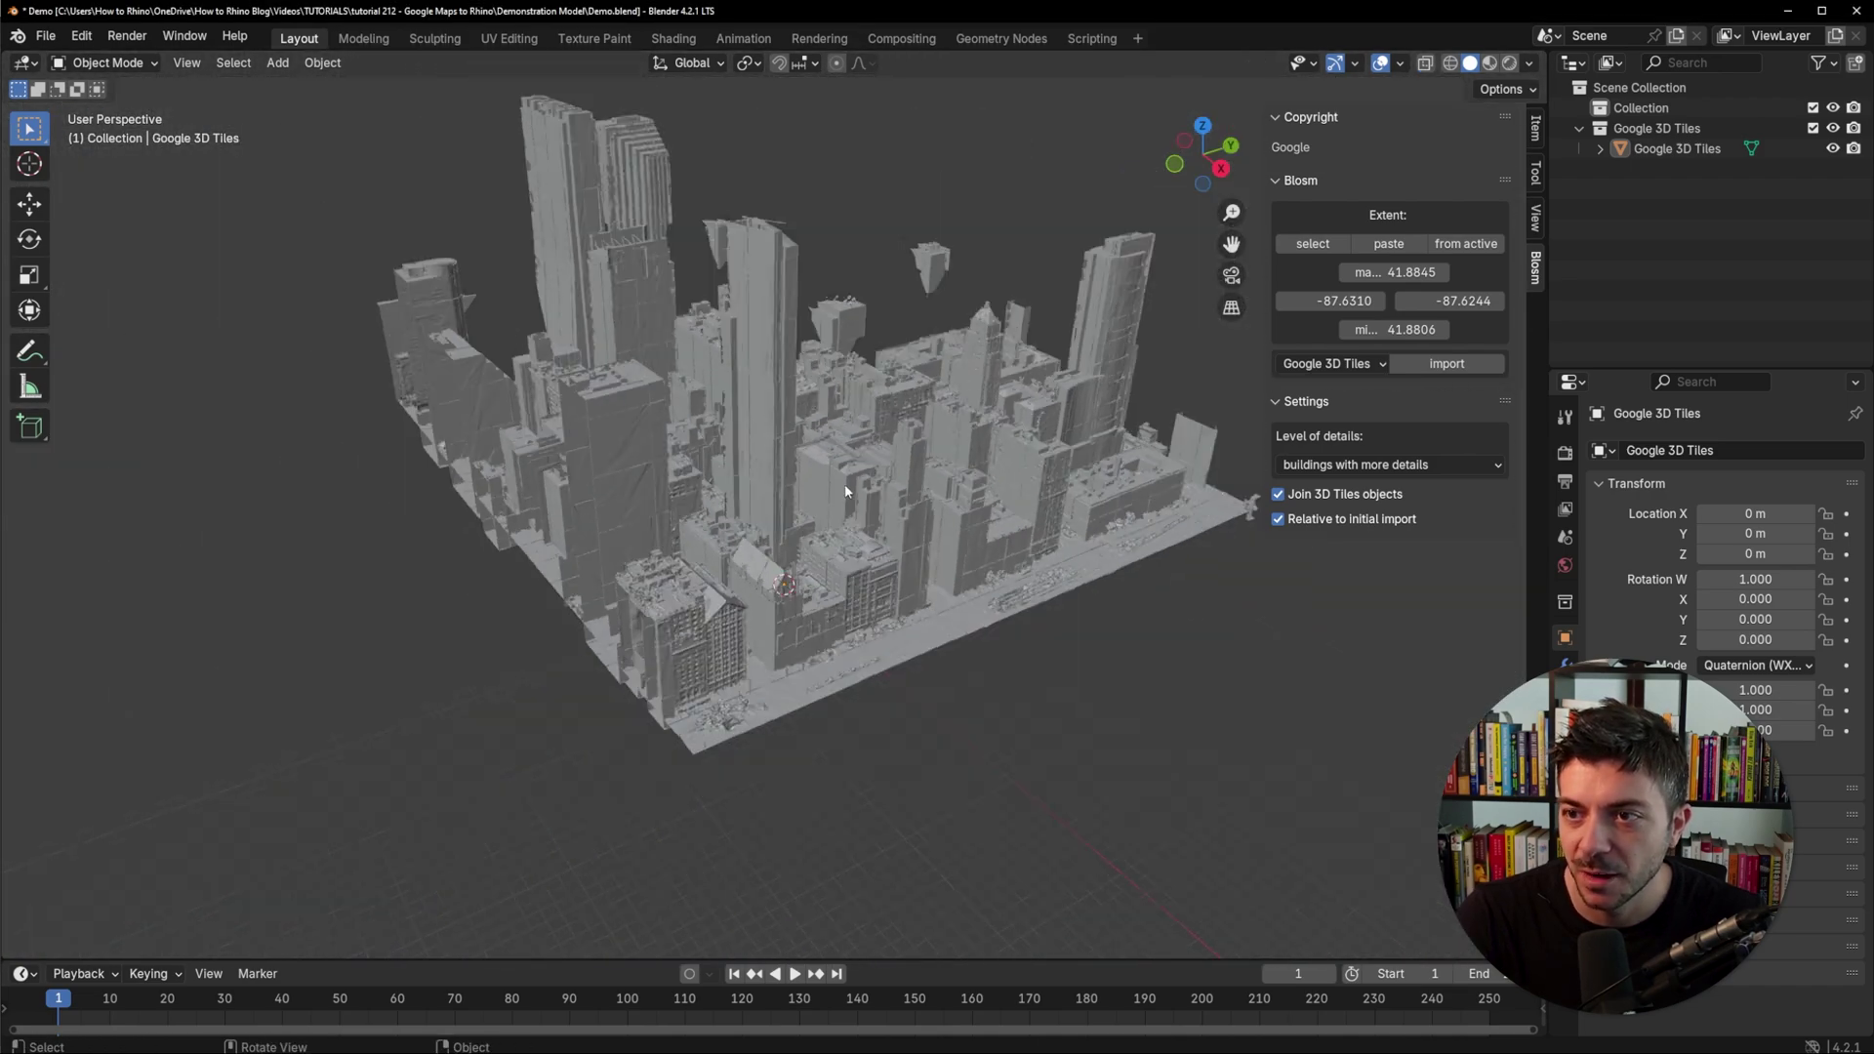
{"action": "mouse_move", "coordinate": [846, 491]}
{"action": "middle_mouse_down"}
{"action": "mouse_move", "coordinate": [849, 529]}
{"action": "mouse_move", "coordinate": [857, 479]}
{"action": "middle_mouse_up"}
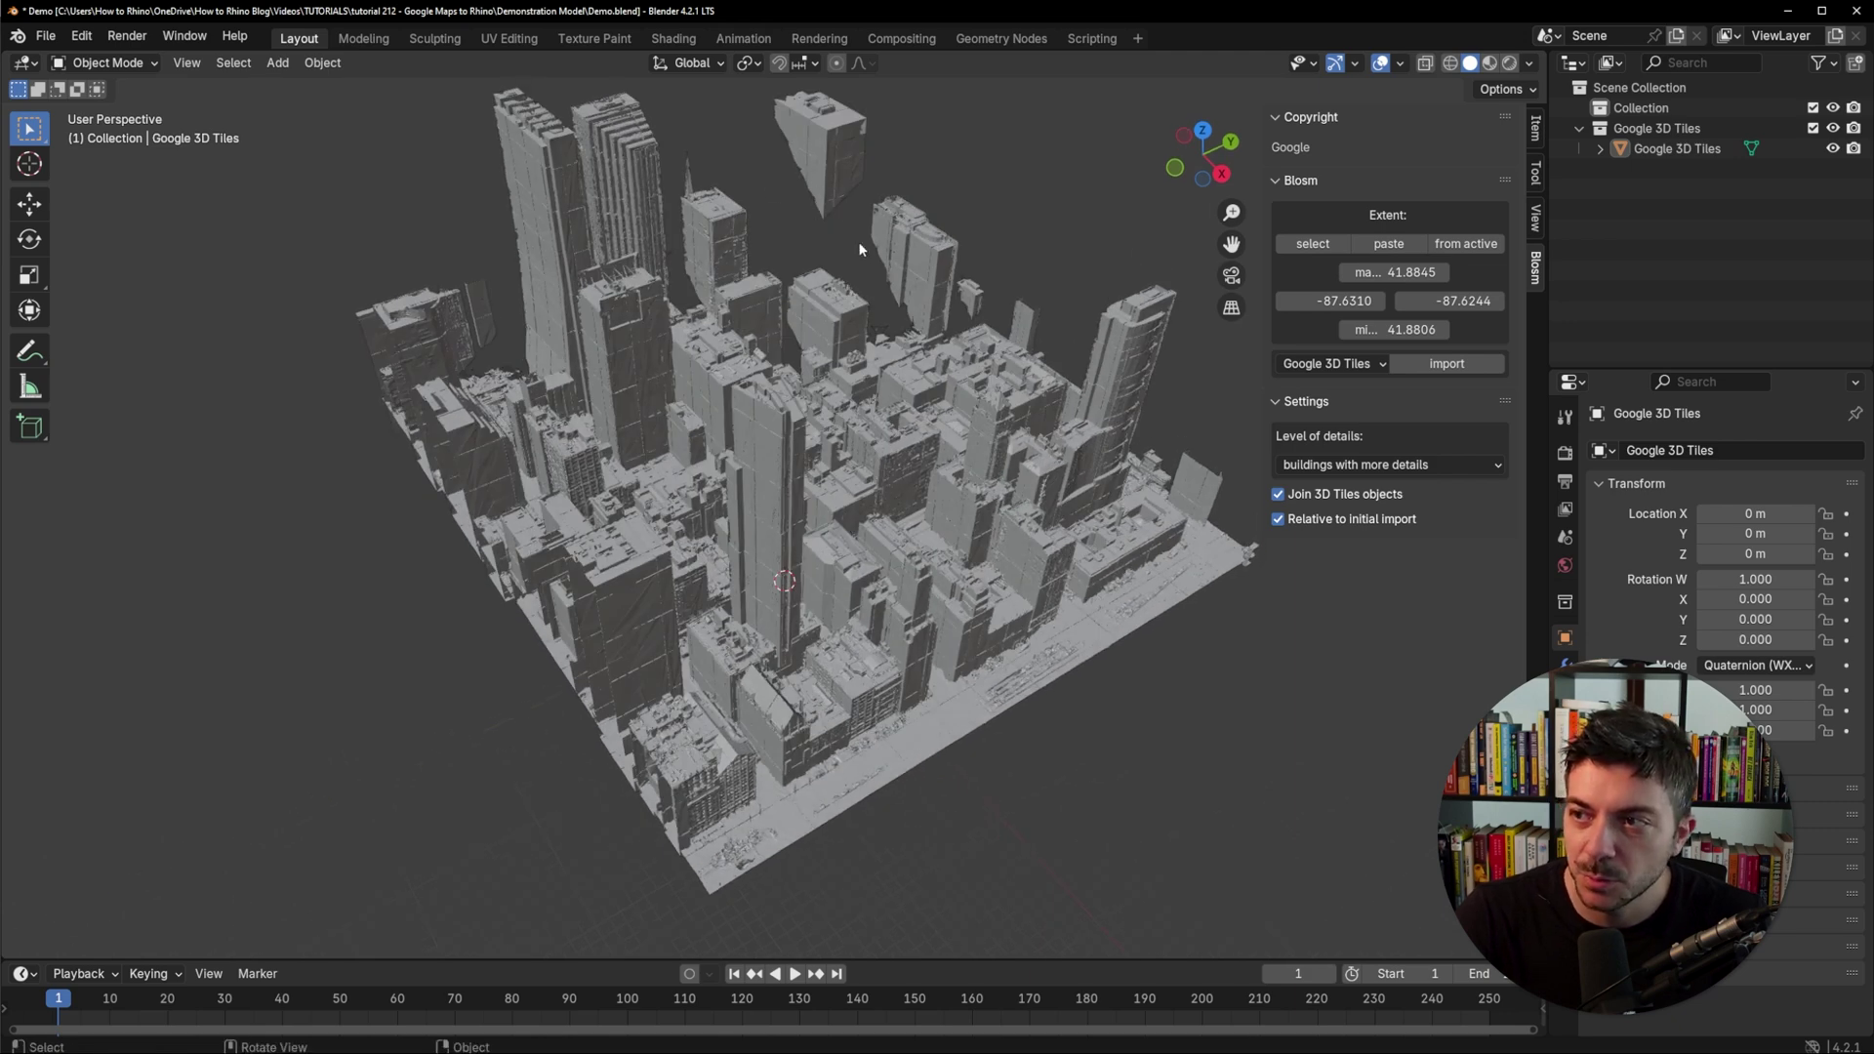
{"action": "left_click", "coordinate": [1536, 219]}
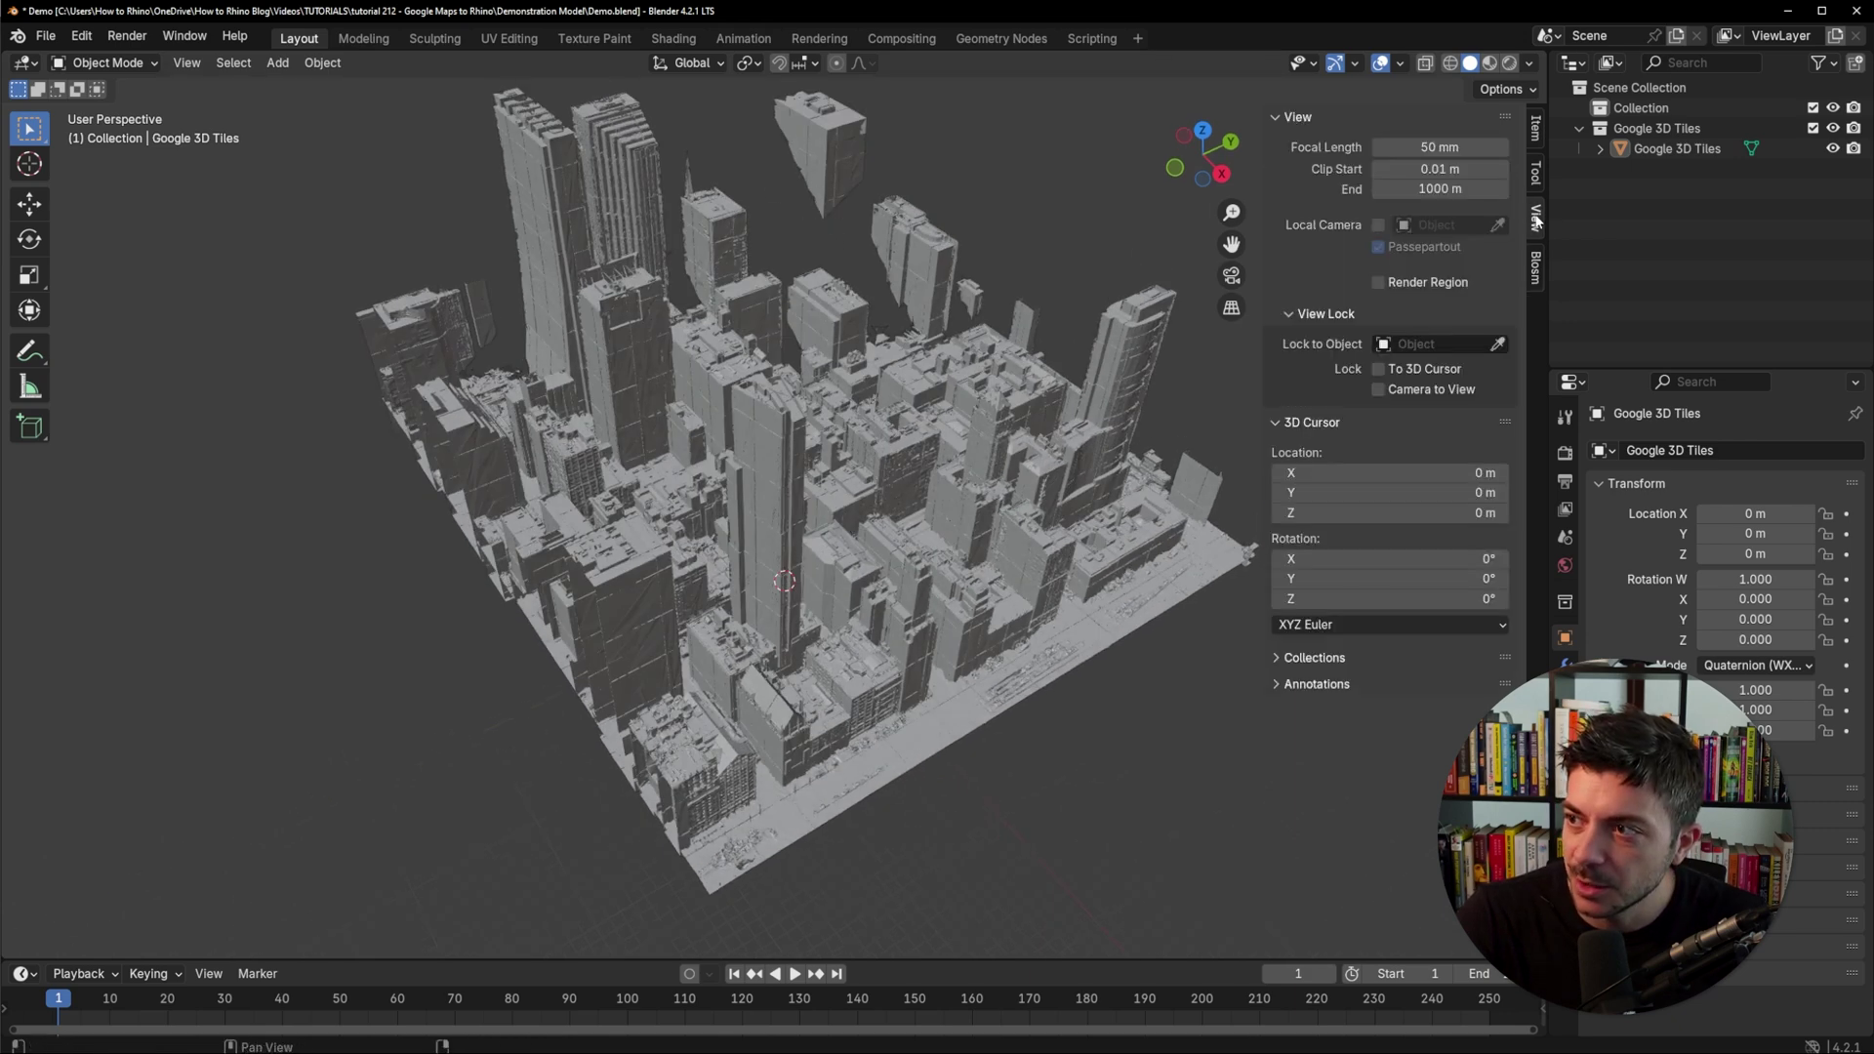
{"action": "left_click", "coordinate": [1403, 189]}
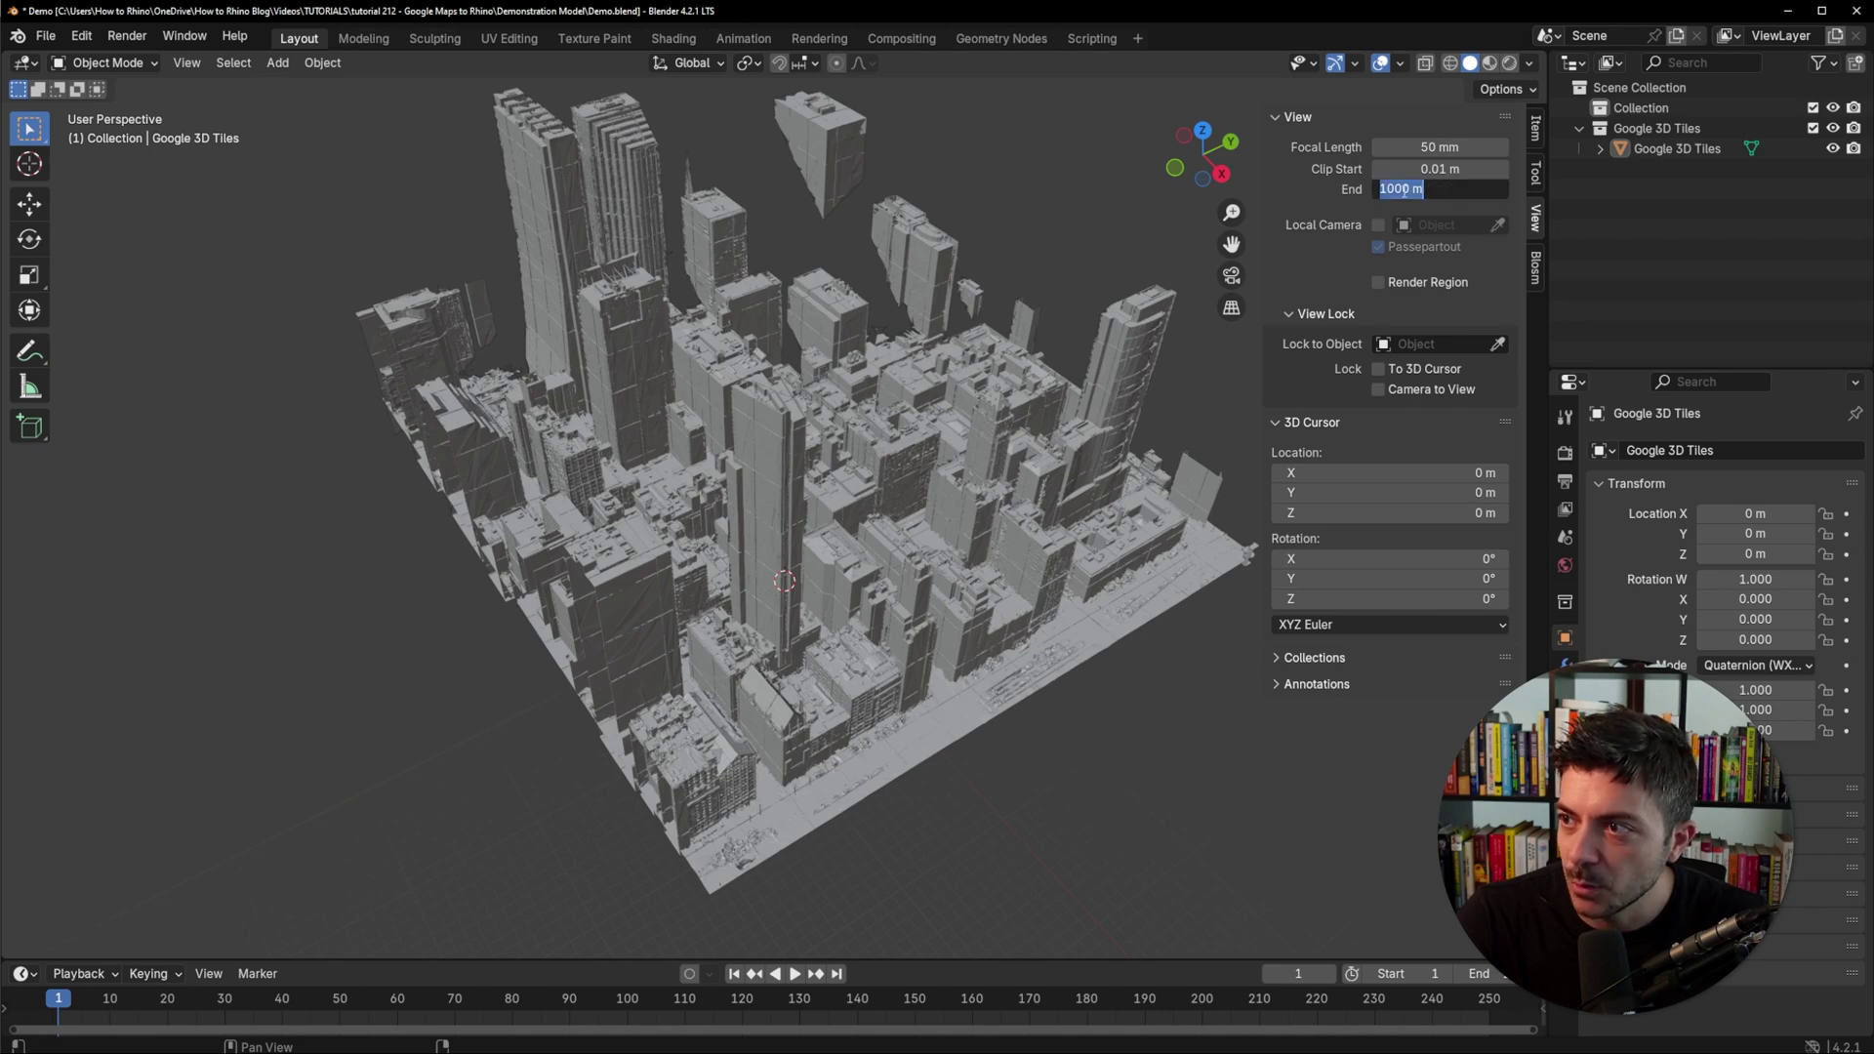
{"action": "left_click", "coordinate": [1385, 188]}
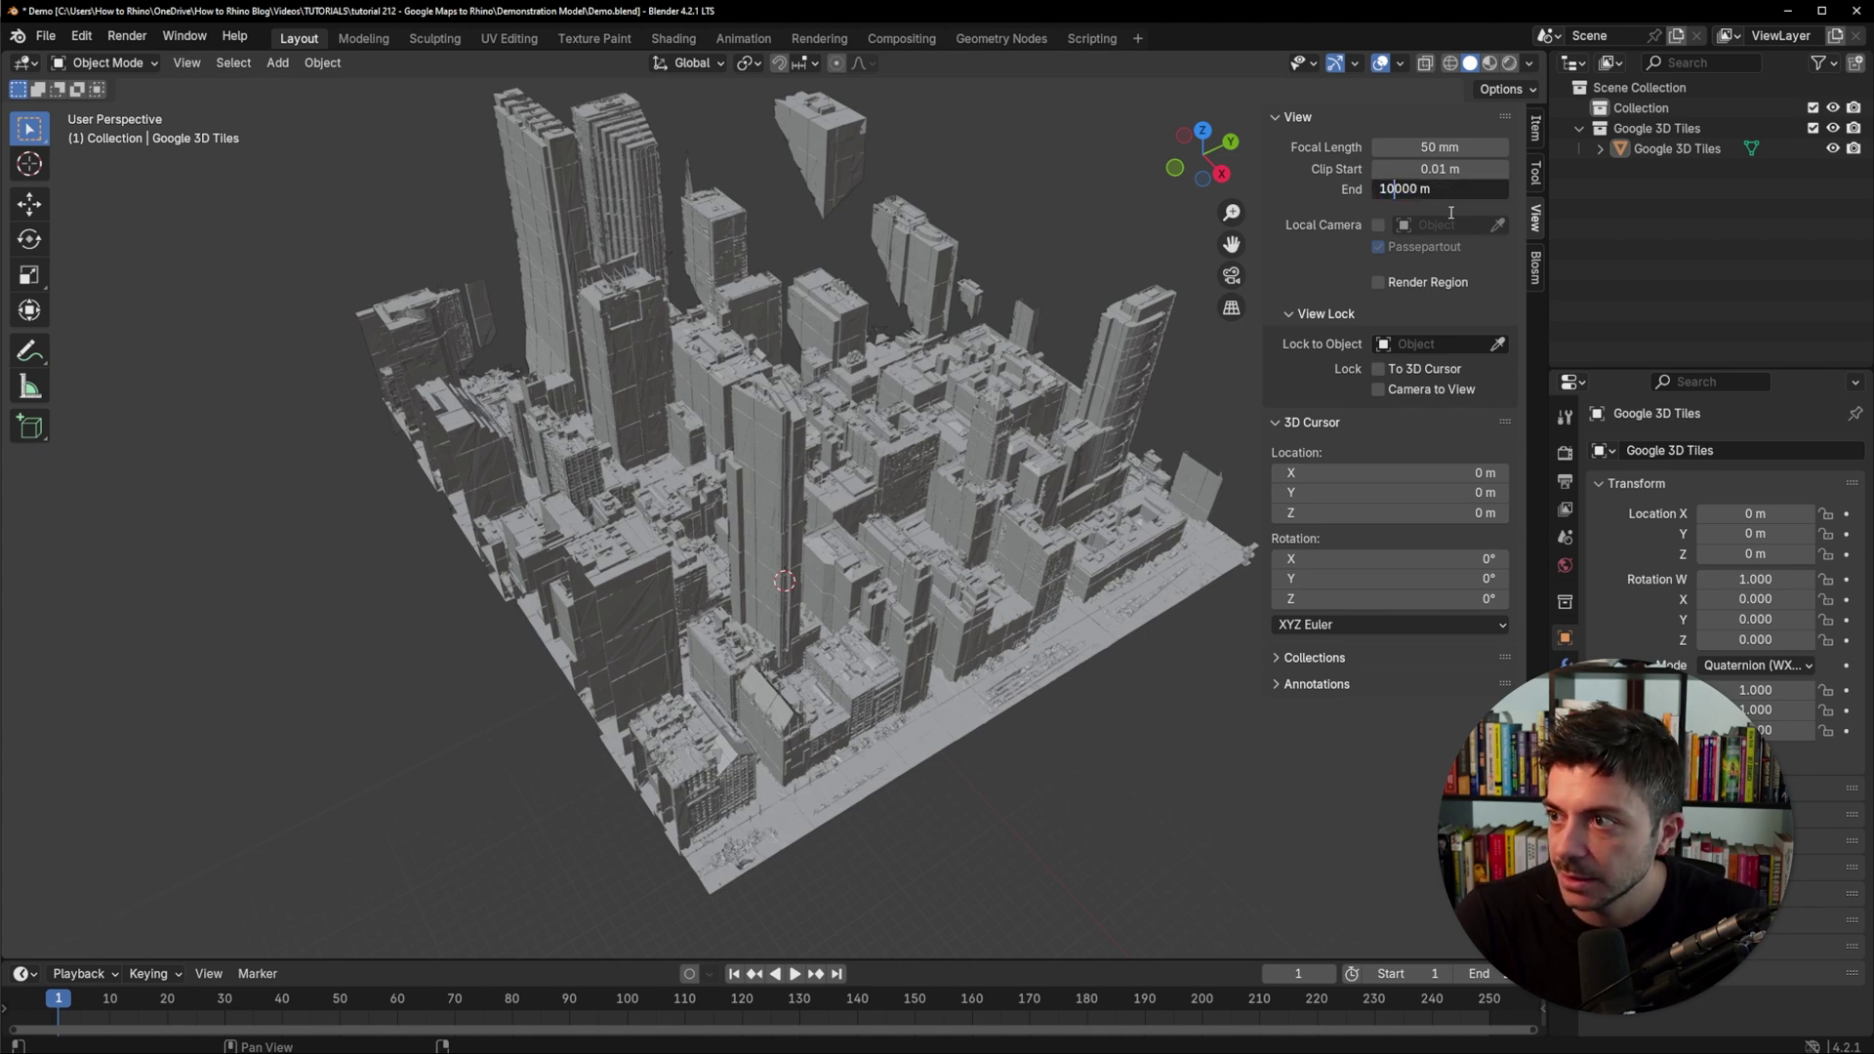
{"action": "key", "text": "Return"}
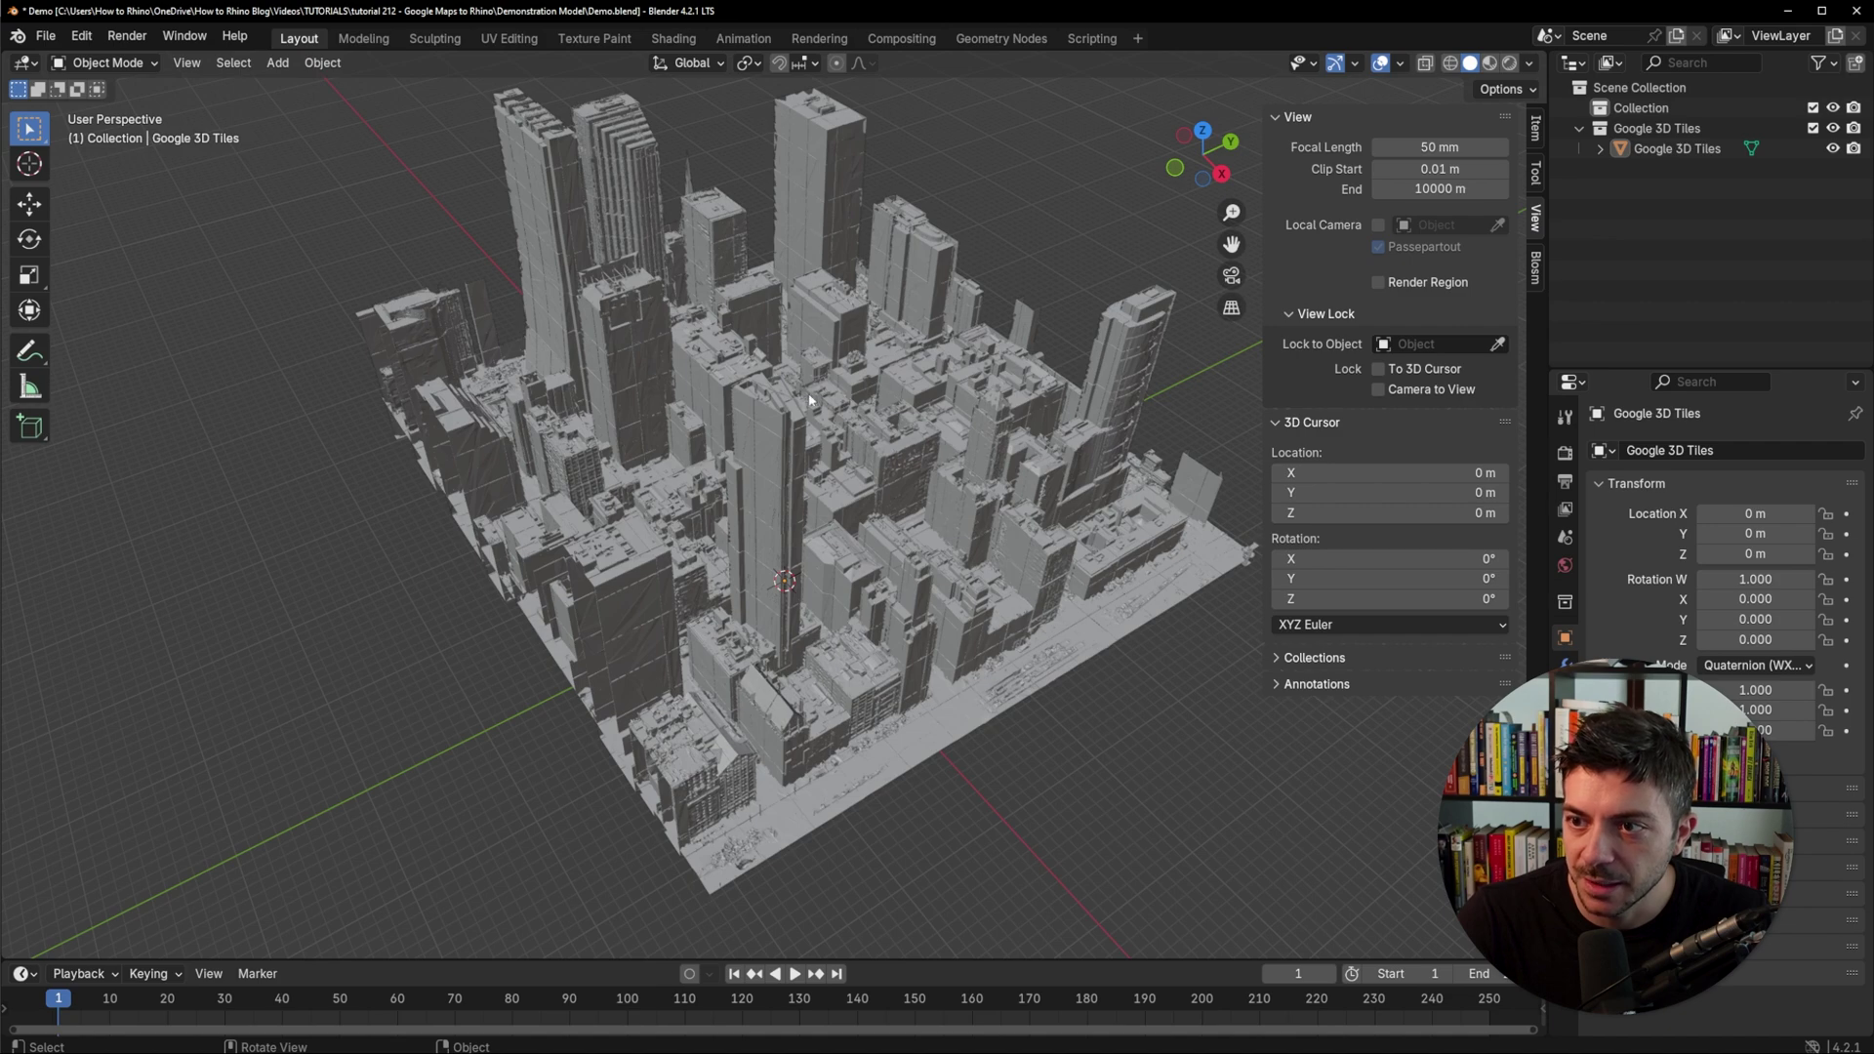
Set the solid viewport shading colour to Texture and view the city model from several sides.
{"action": "middle_click_drag", "start_coordinate": [810, 400], "coordinate": [855, 436]}
{"action": "left_click", "coordinate": [857, 435]}
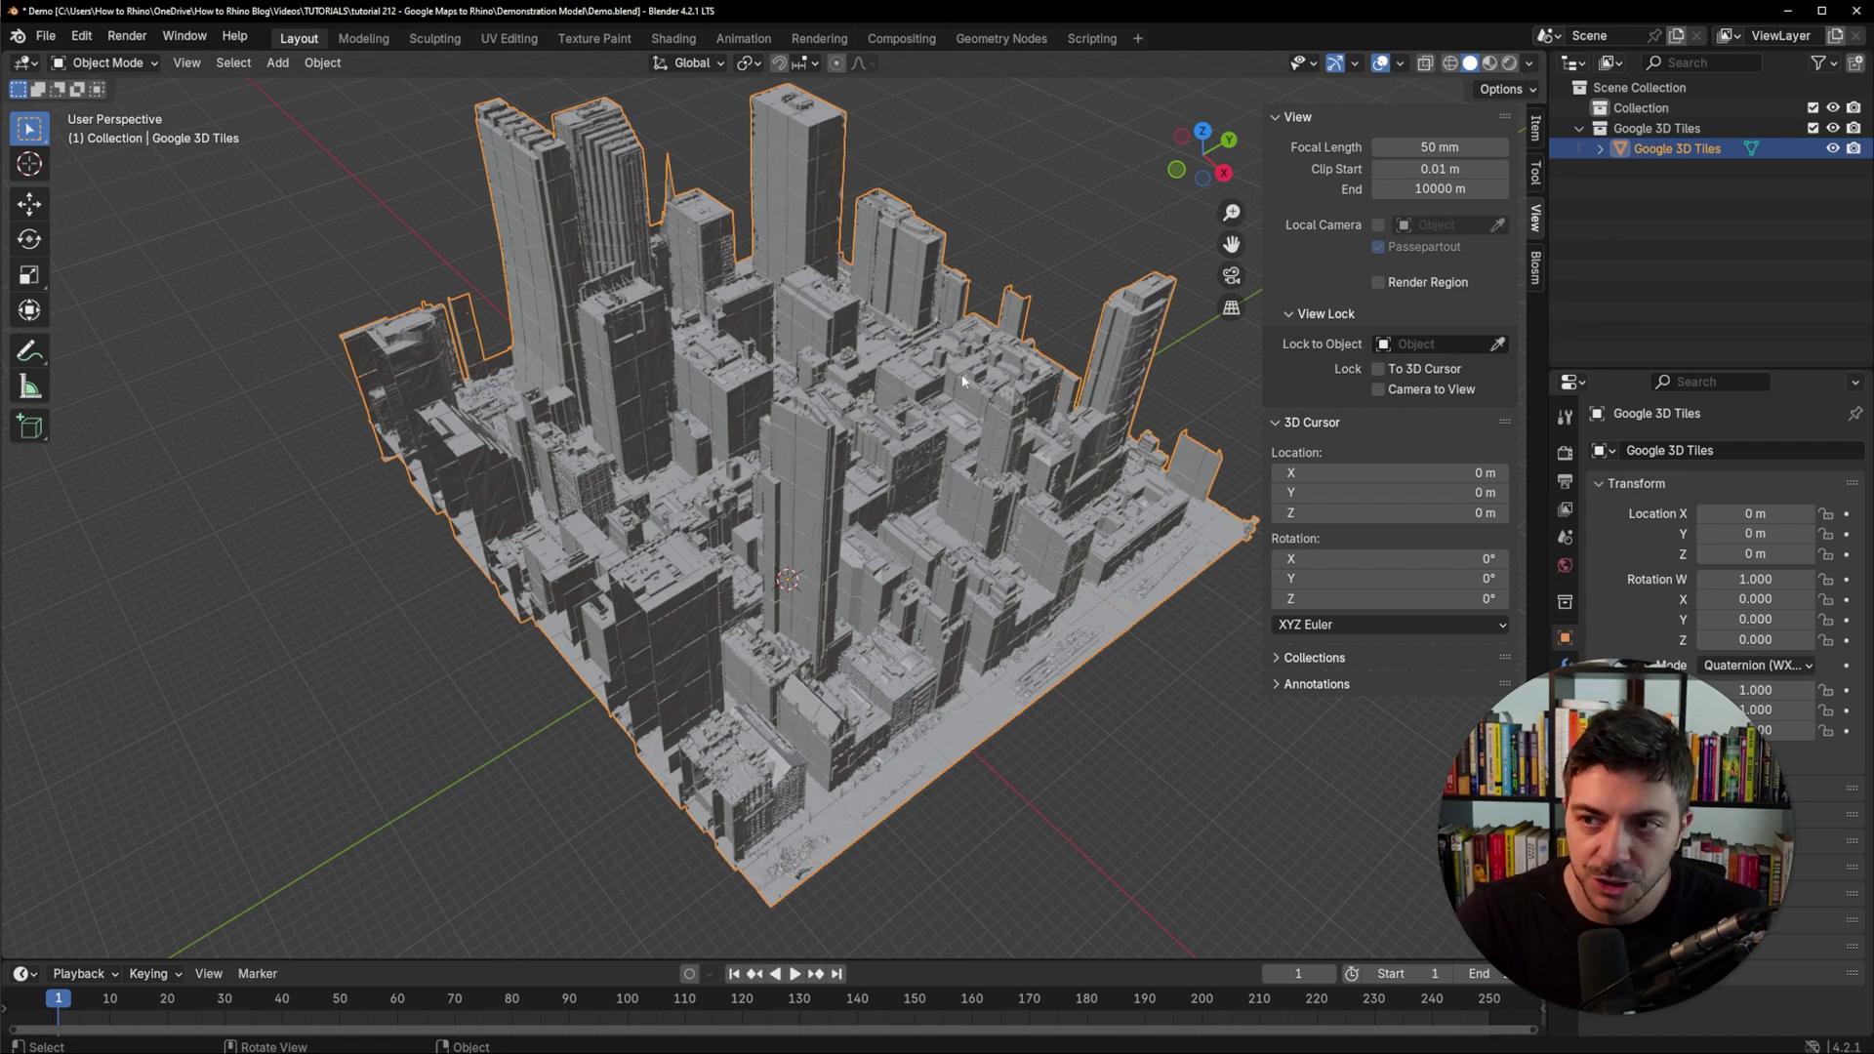
{"action": "left_click", "coordinate": [1531, 65]}
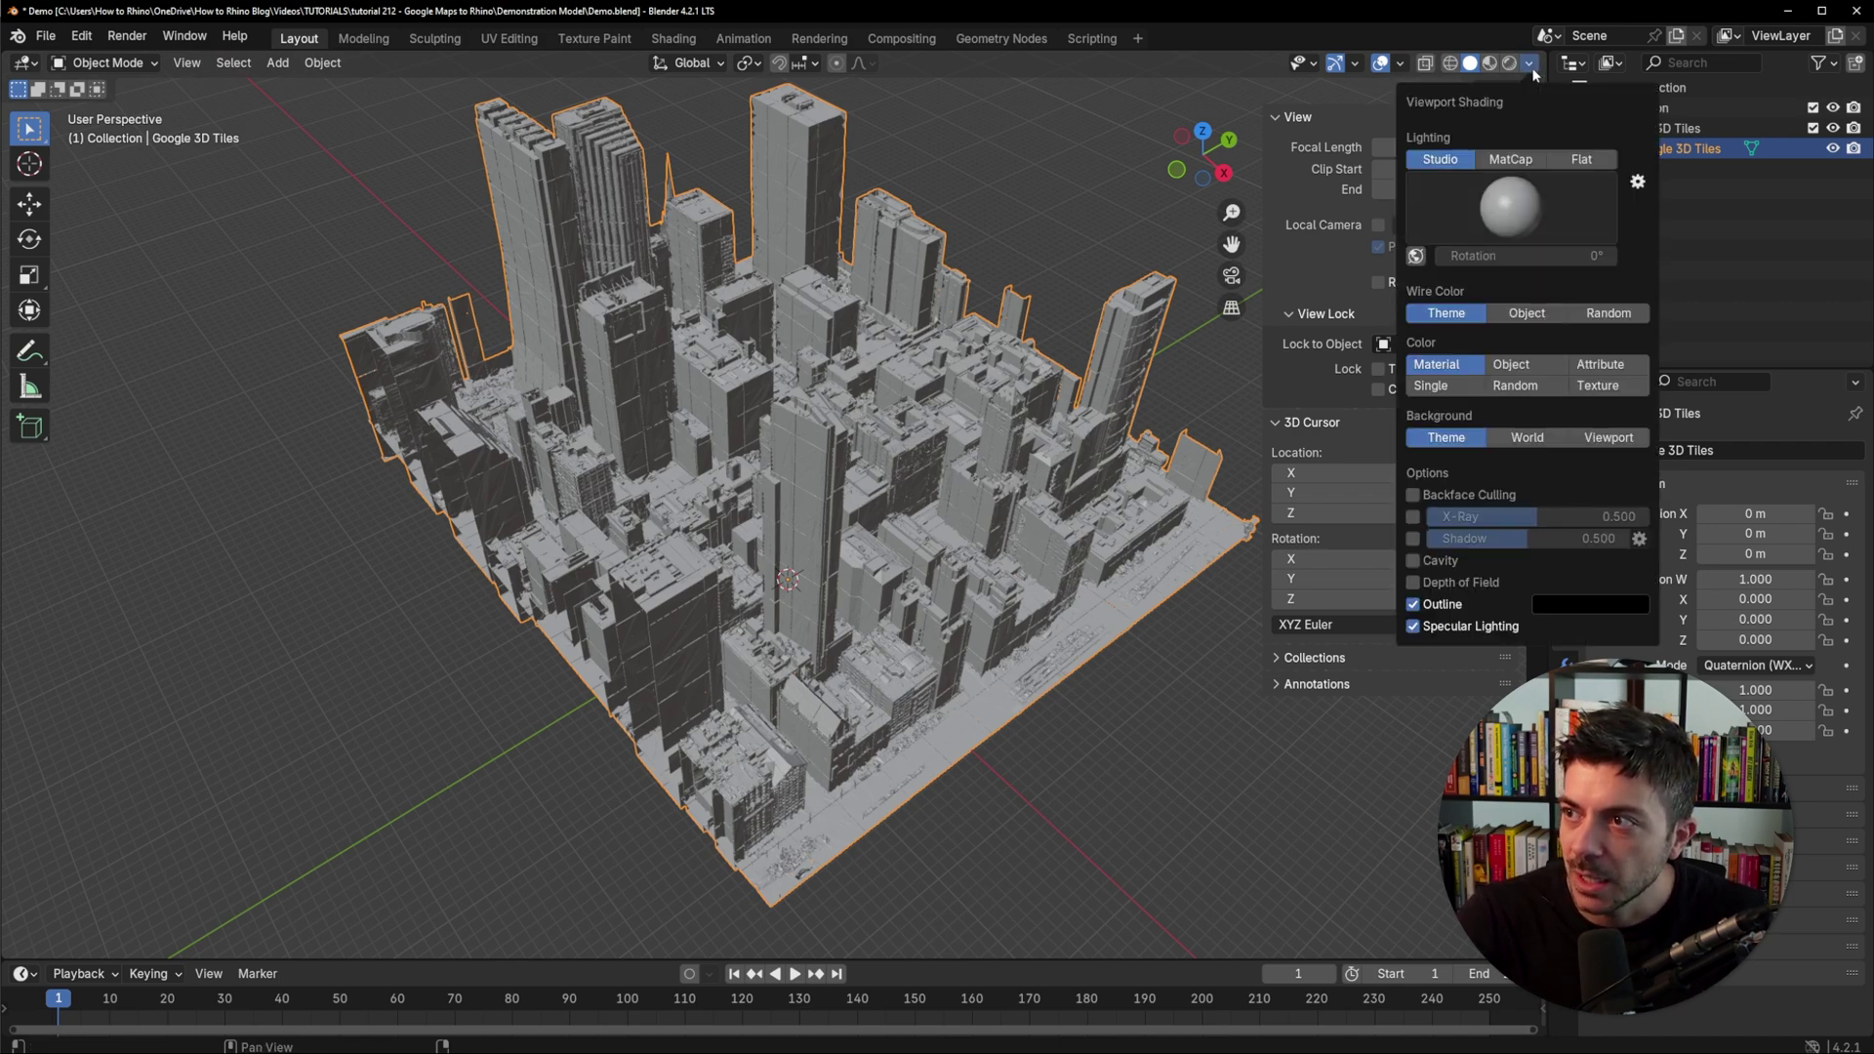
{"action": "left_click", "coordinate": [1597, 386]}
{"action": "mouse_move", "coordinate": [1066, 179]}
{"action": "middle_mouse_down"}
{"action": "mouse_move", "coordinate": [664, 395]}
{"action": "mouse_move", "coordinate": [949, 379]}
{"action": "middle_mouse_up"}
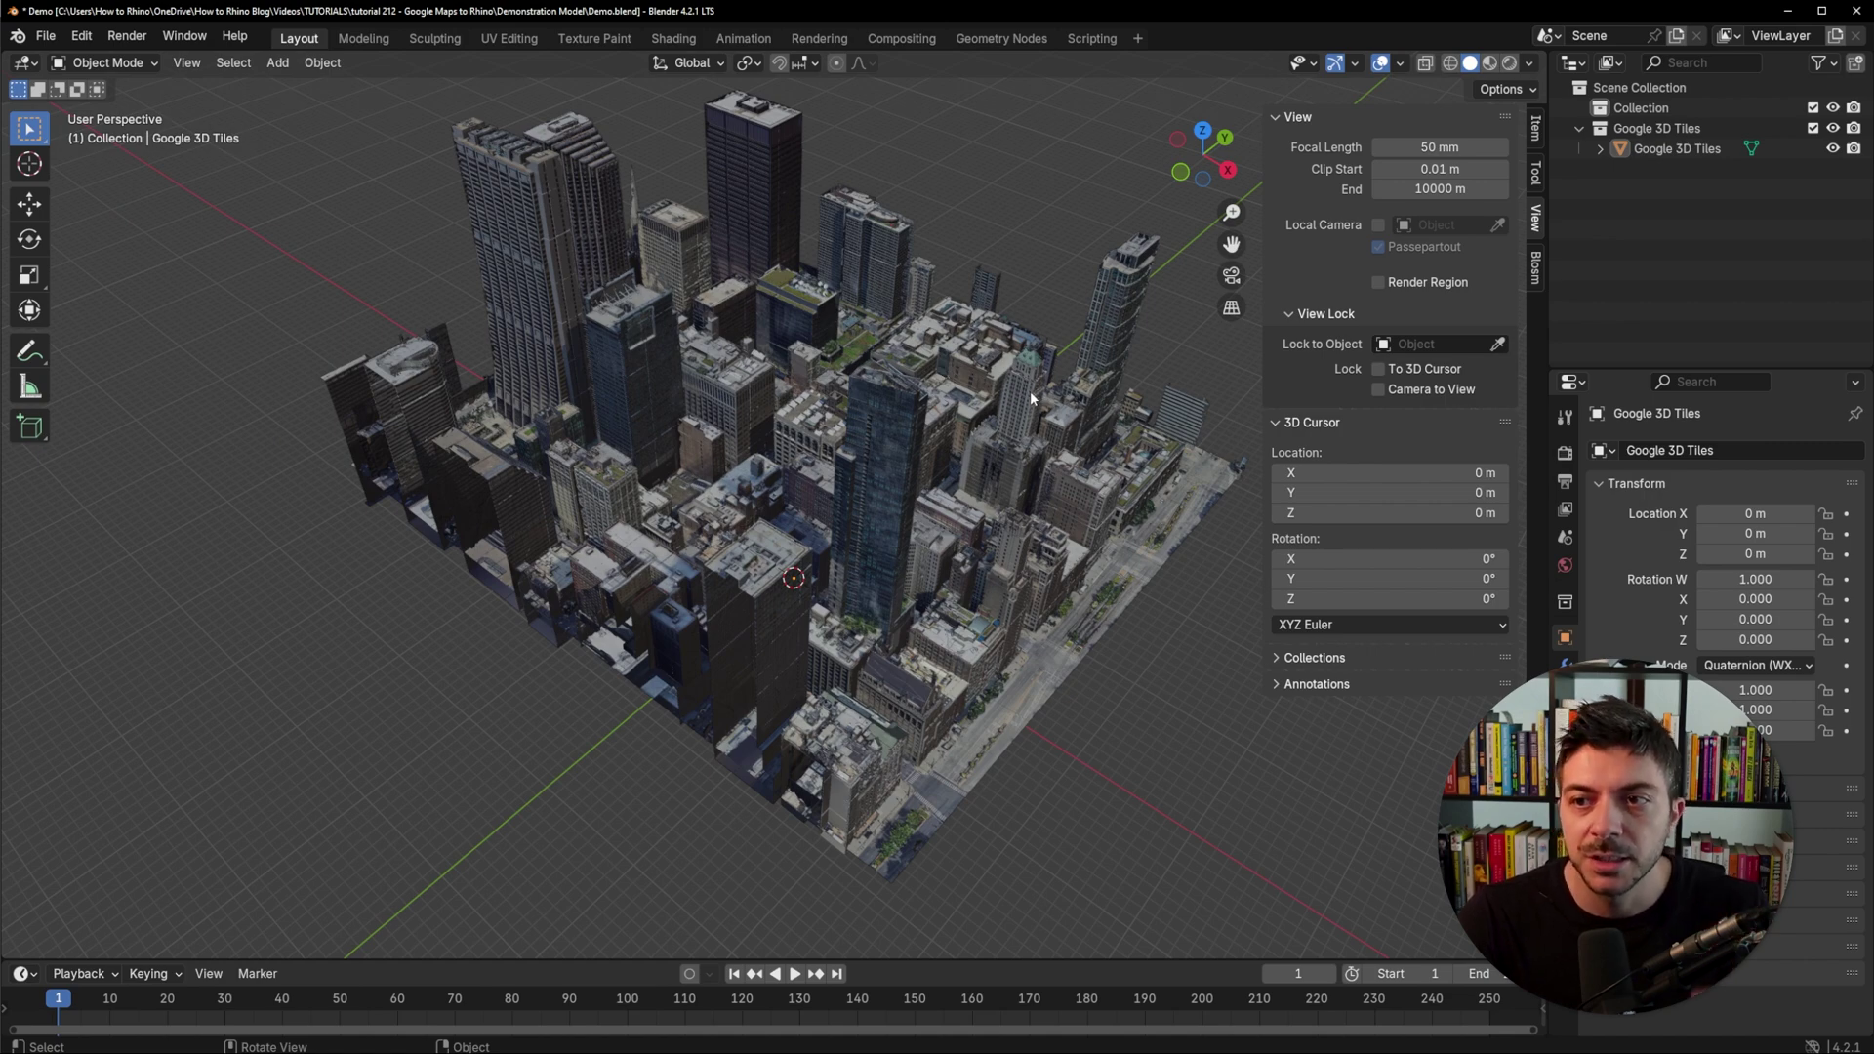
{"action": "middle_click_drag", "start_coordinate": [1030, 399], "coordinate": [806, 428]}
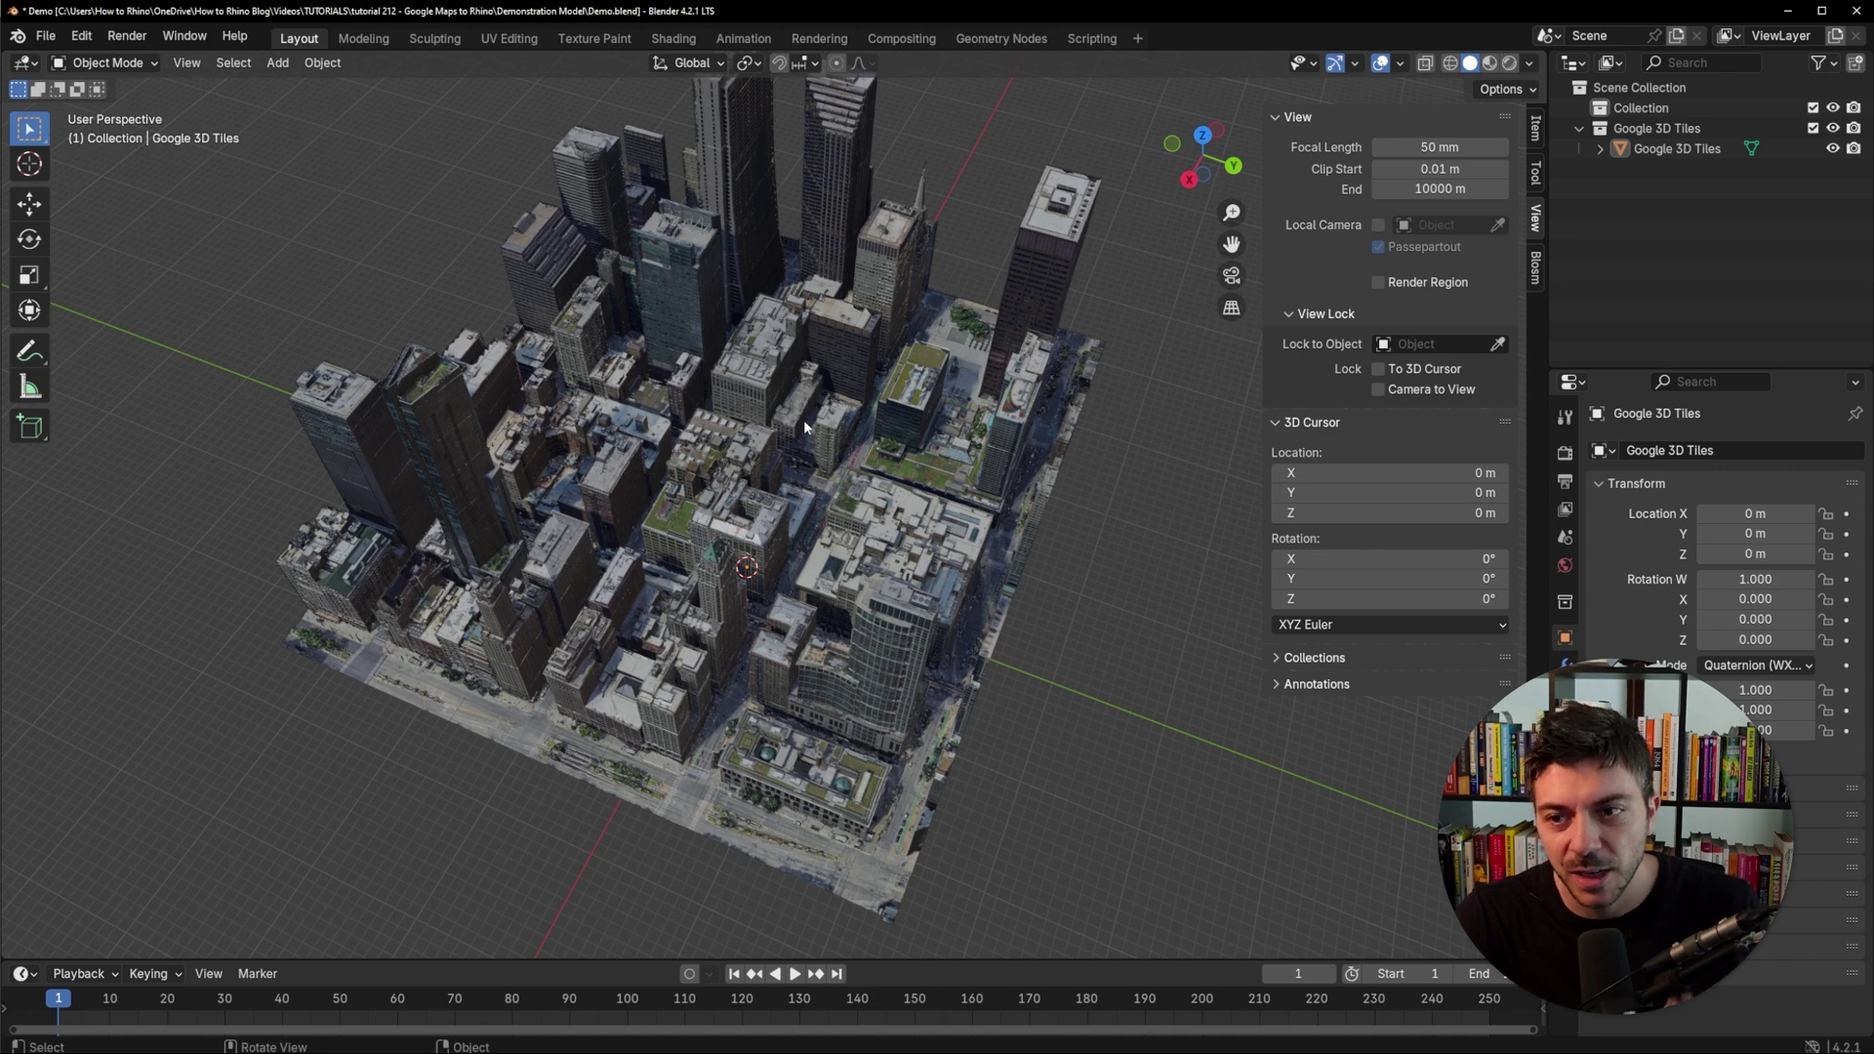
{"action": "middle_click_drag", "start_coordinate": [805, 421], "coordinate": [794, 400]}
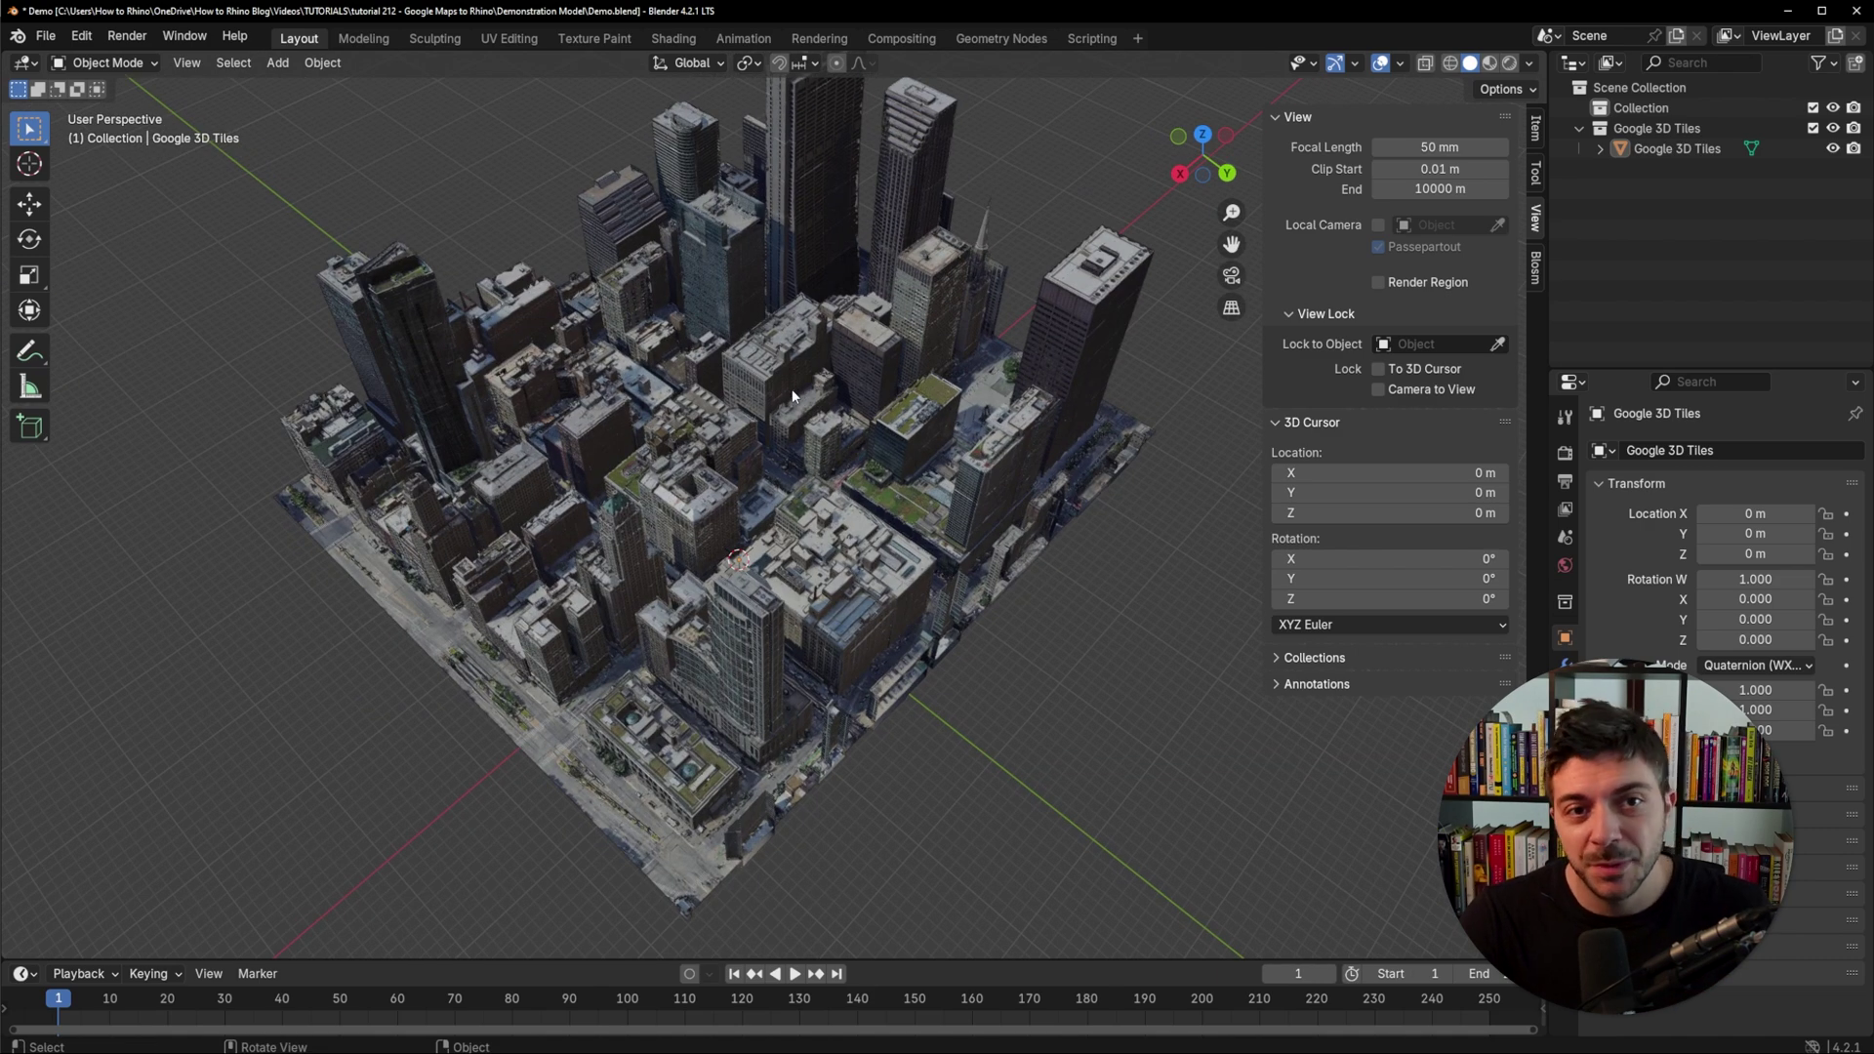
Enlarge the timeline area, change it to the Shader Editor, and select the city model to show its material nodes.
{"action": "scroll", "coordinate": [791, 398], "scroll_direction": "down", "scroll_amount": 2}
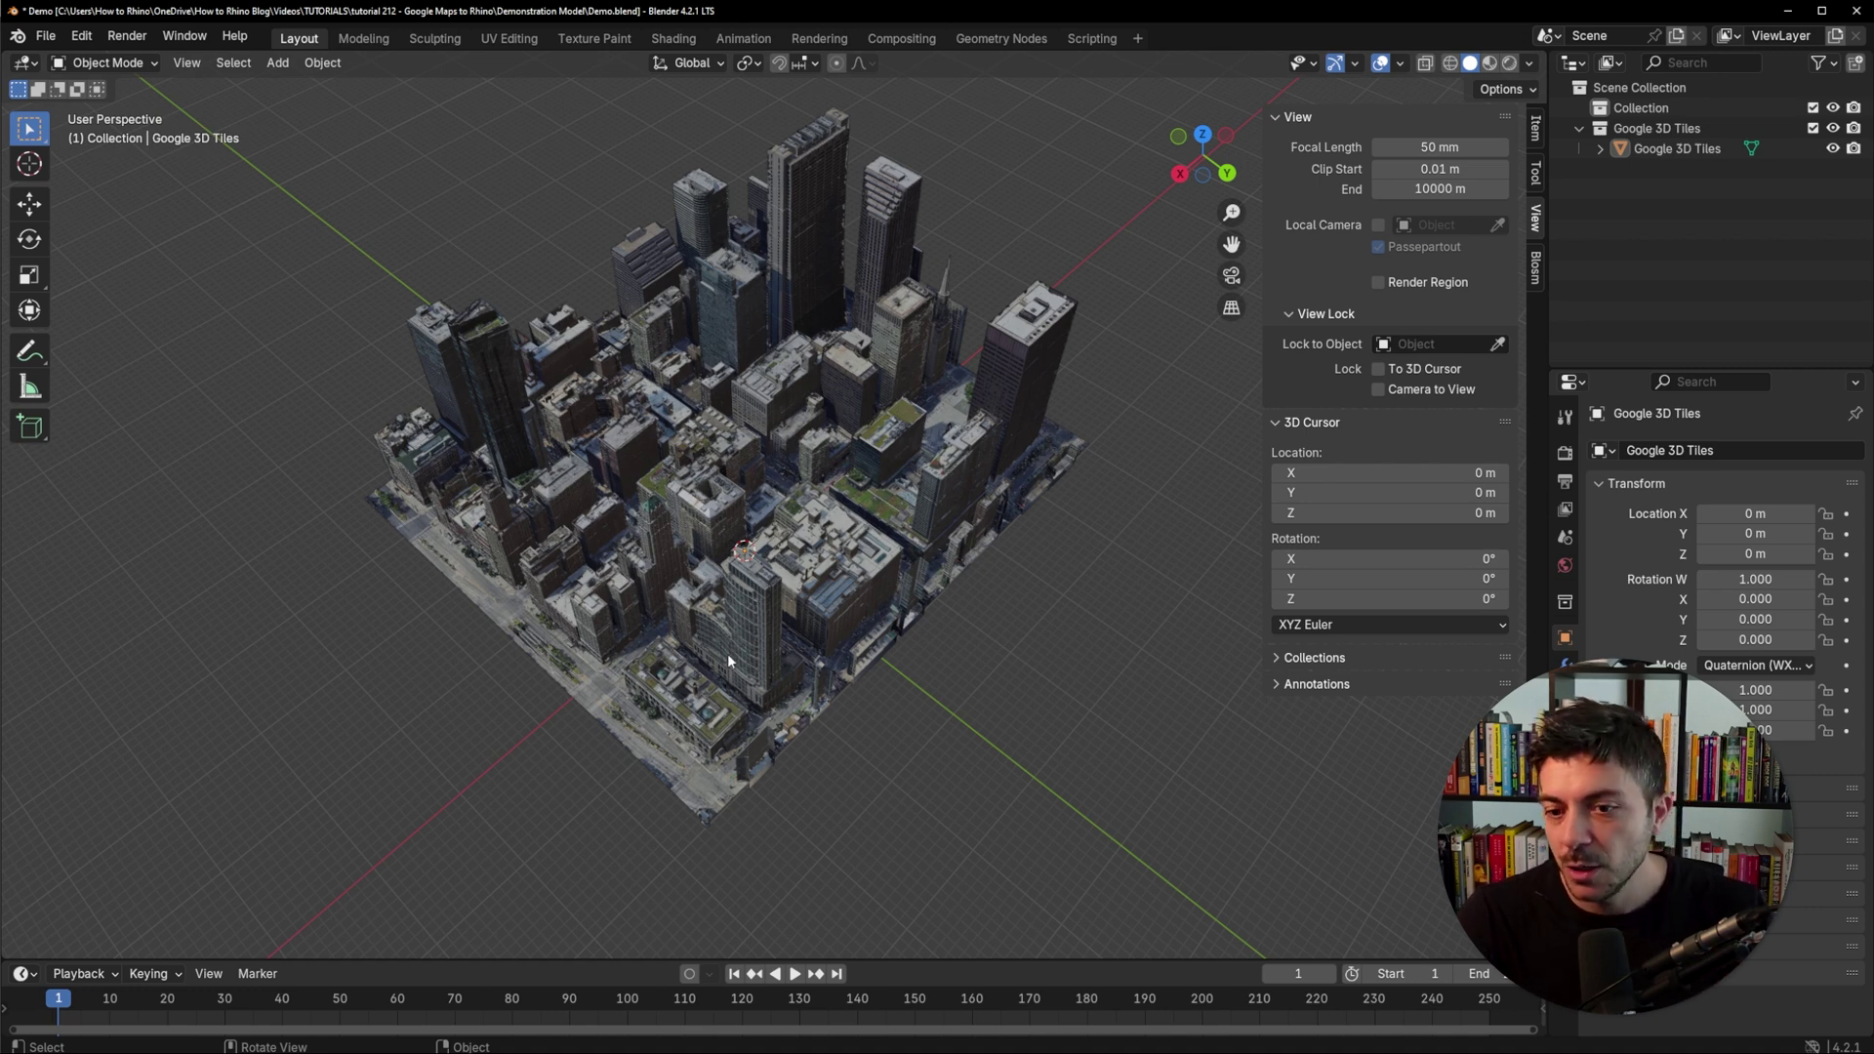
{"action": "left_click_drag", "start_coordinate": [330, 960], "coordinate": [304, 615]}
{"action": "left_click", "coordinate": [27, 617]}
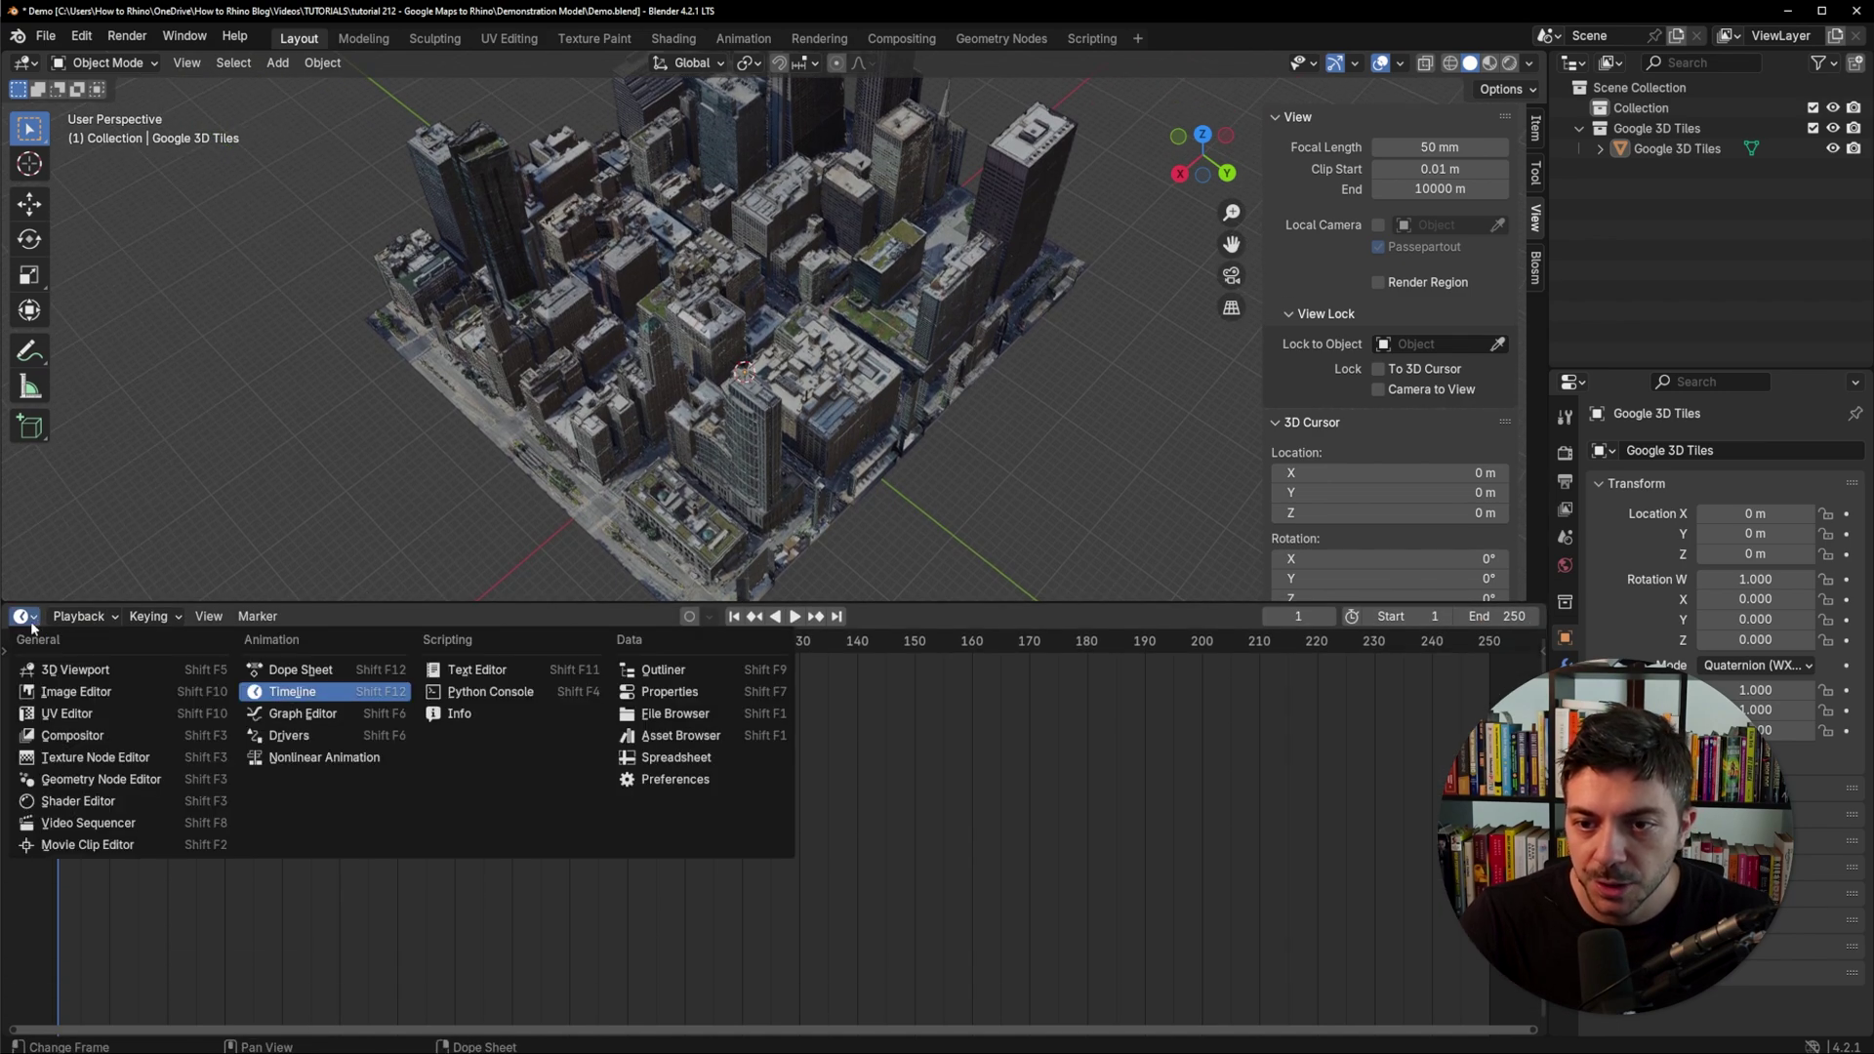
{"action": "left_click", "coordinate": [108, 802]}
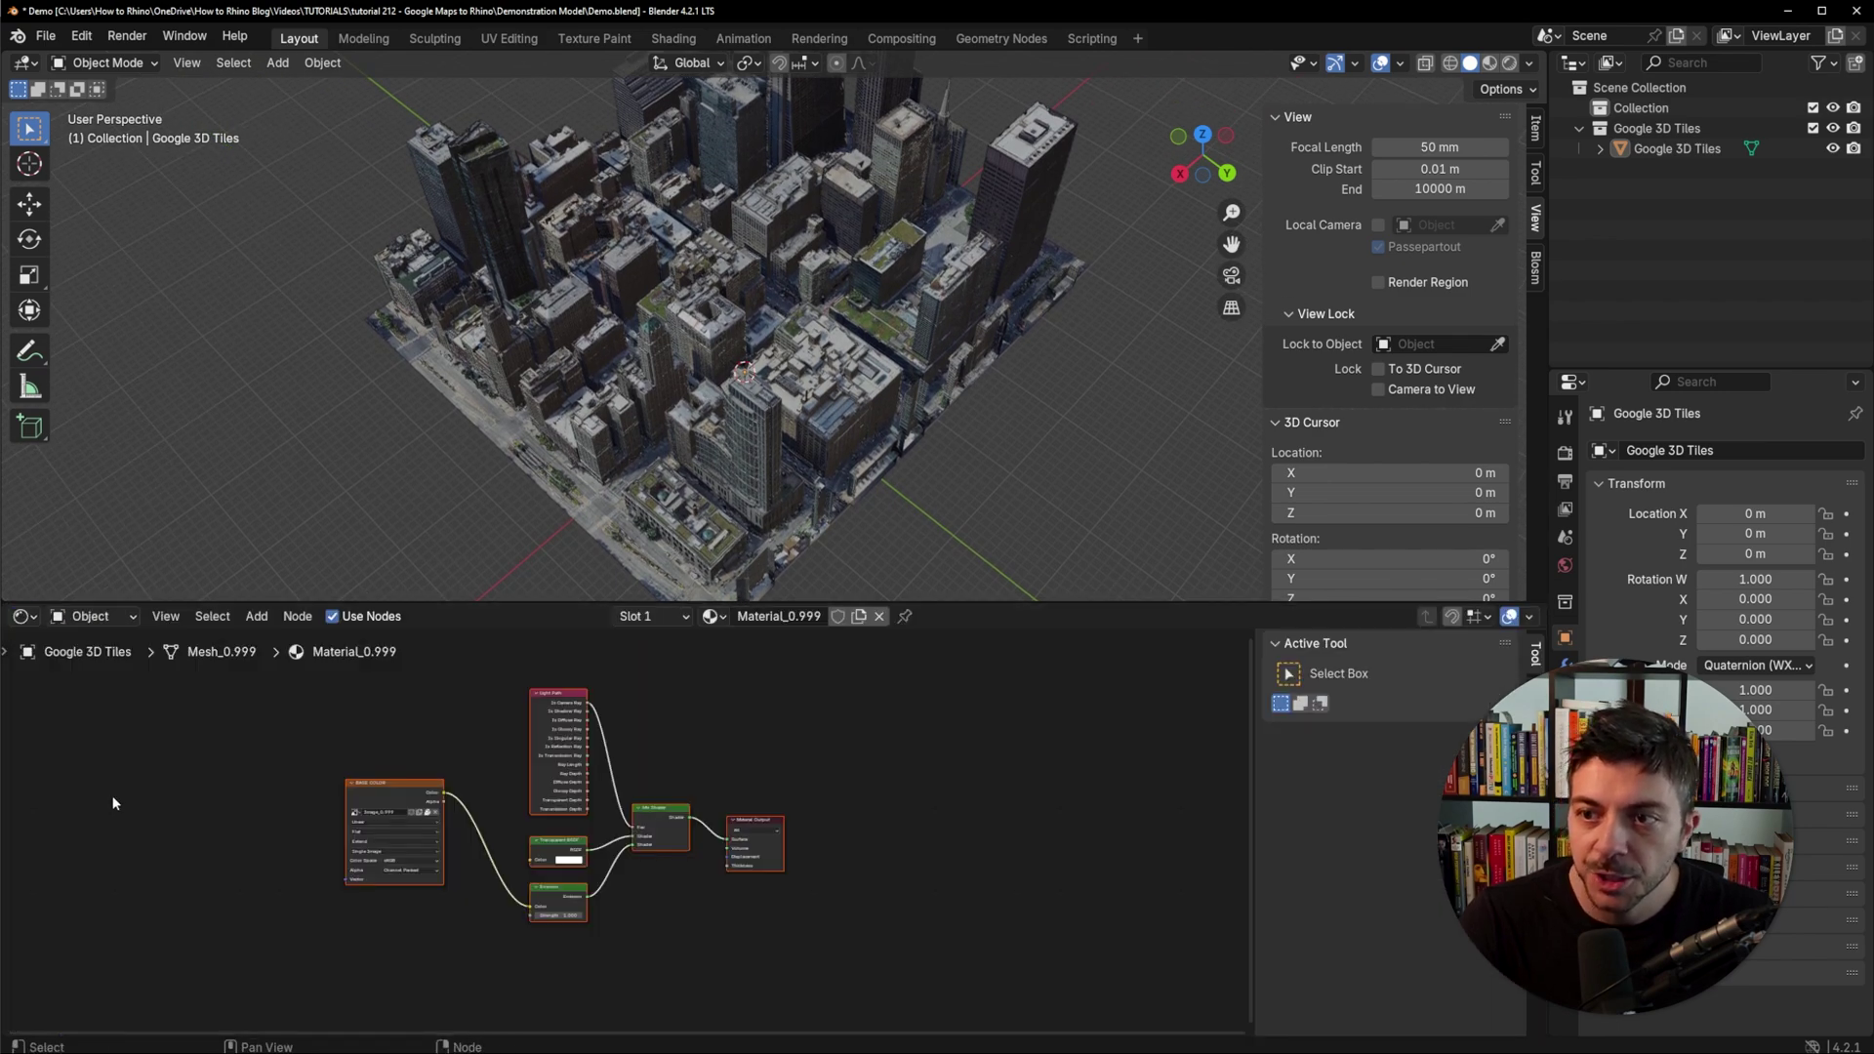
{"action": "left_click", "coordinate": [683, 391]}
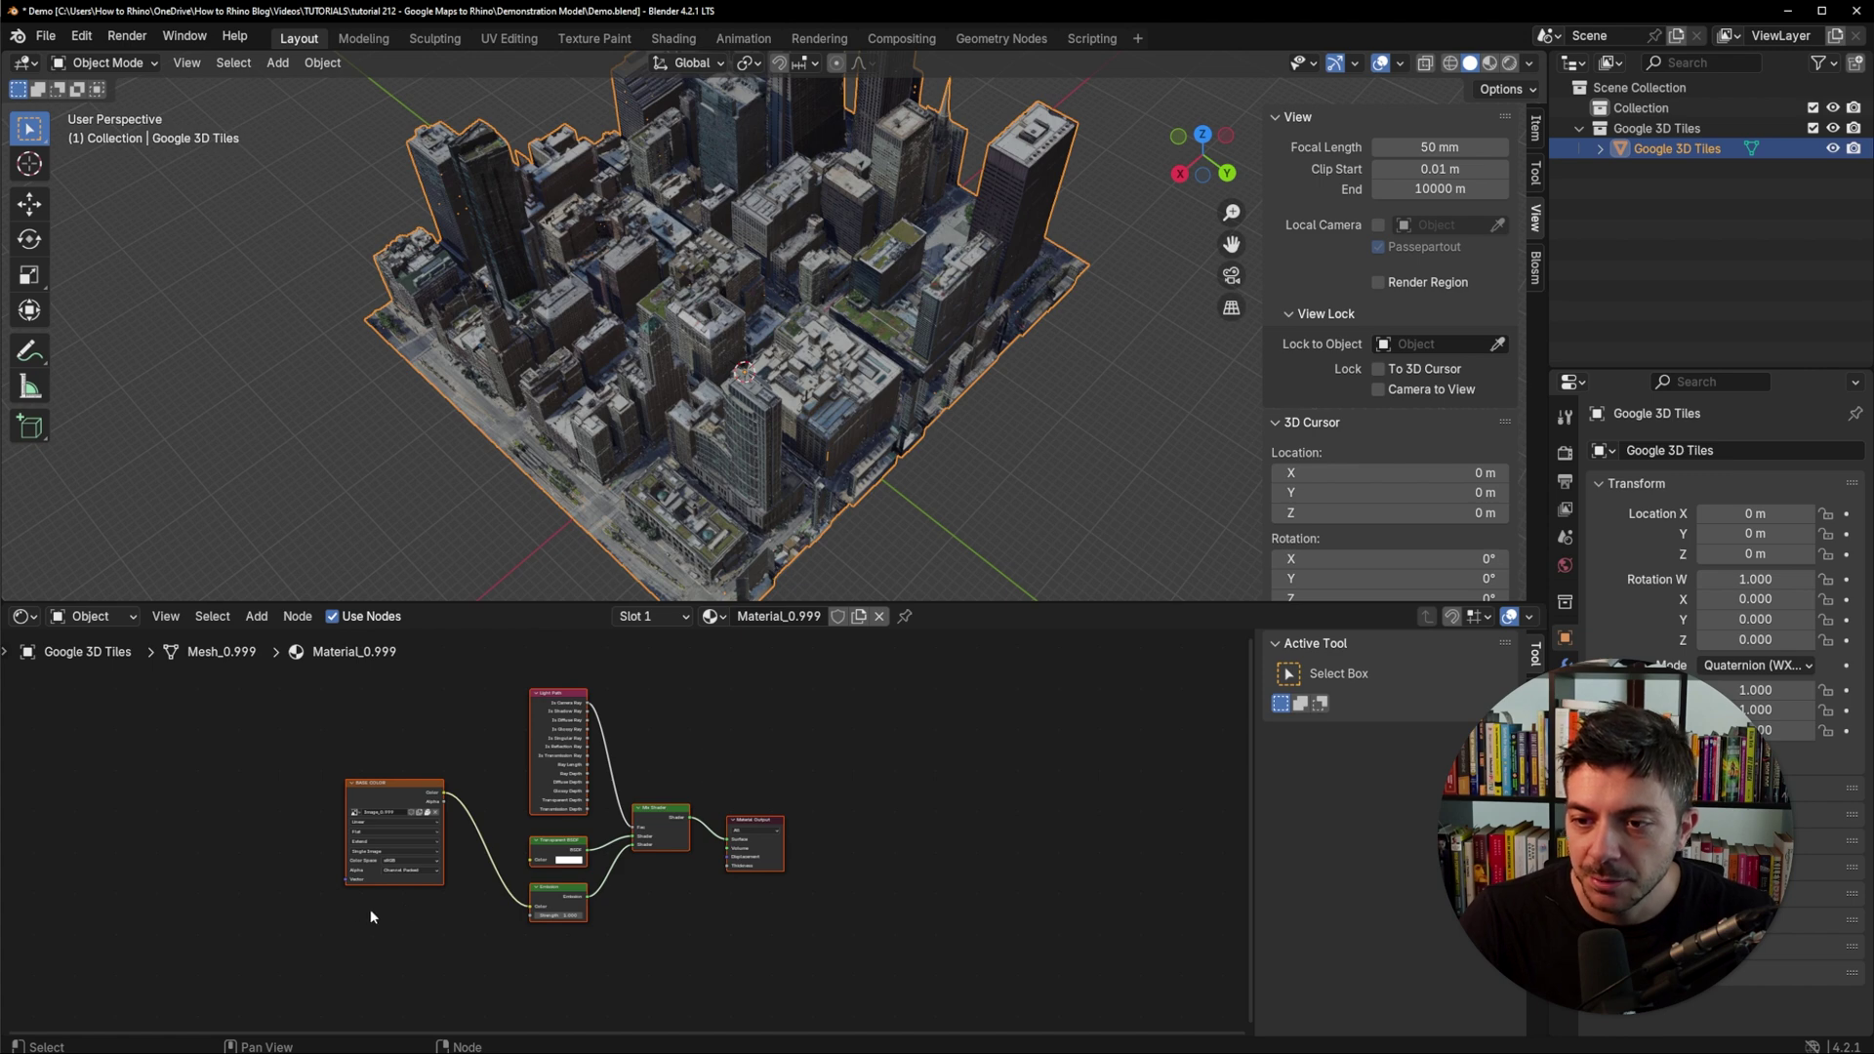
{"action": "scroll", "coordinate": [439, 884], "scroll_direction": "up", "scroll_amount": 4}
{"action": "scroll", "coordinate": [550, 837], "scroll_direction": "down", "scroll_amount": 2}
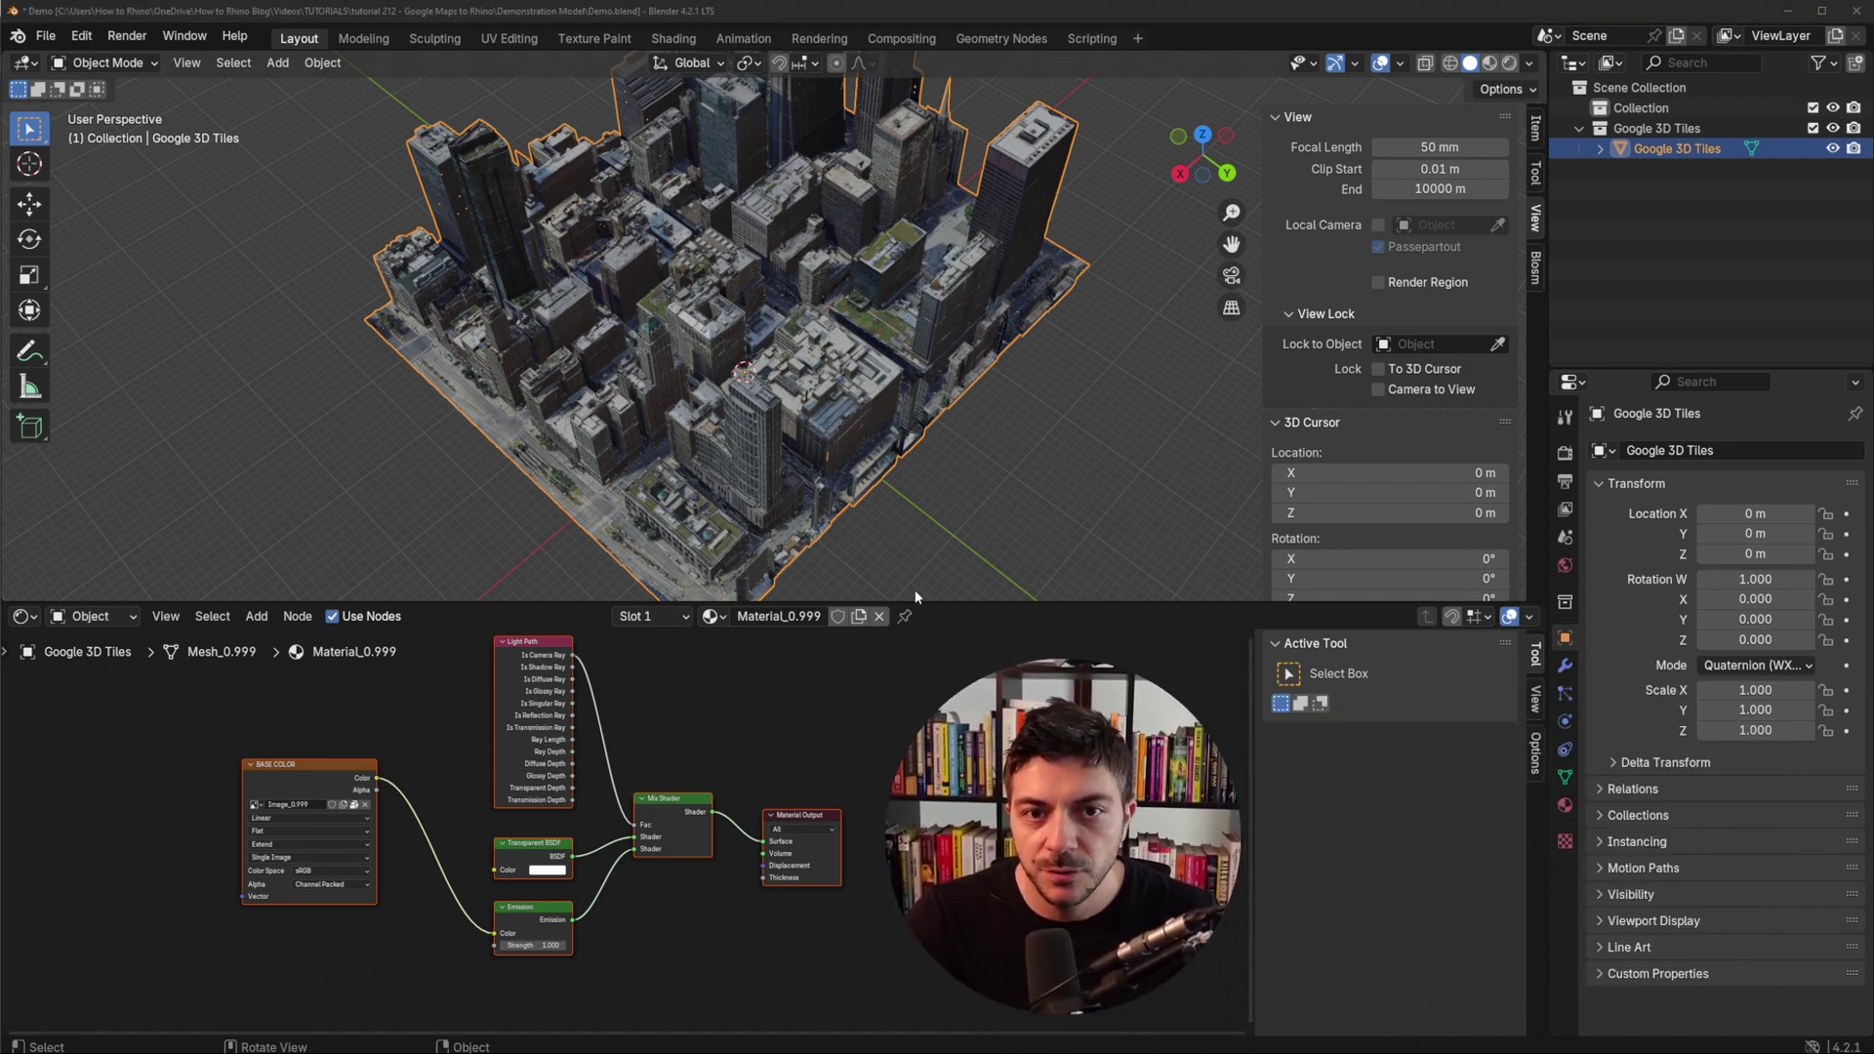
Examine the city model's material list and the node setups of Material_0, Material_0.001 and Material_1.
{"action": "left_click", "coordinate": [1565, 805]}
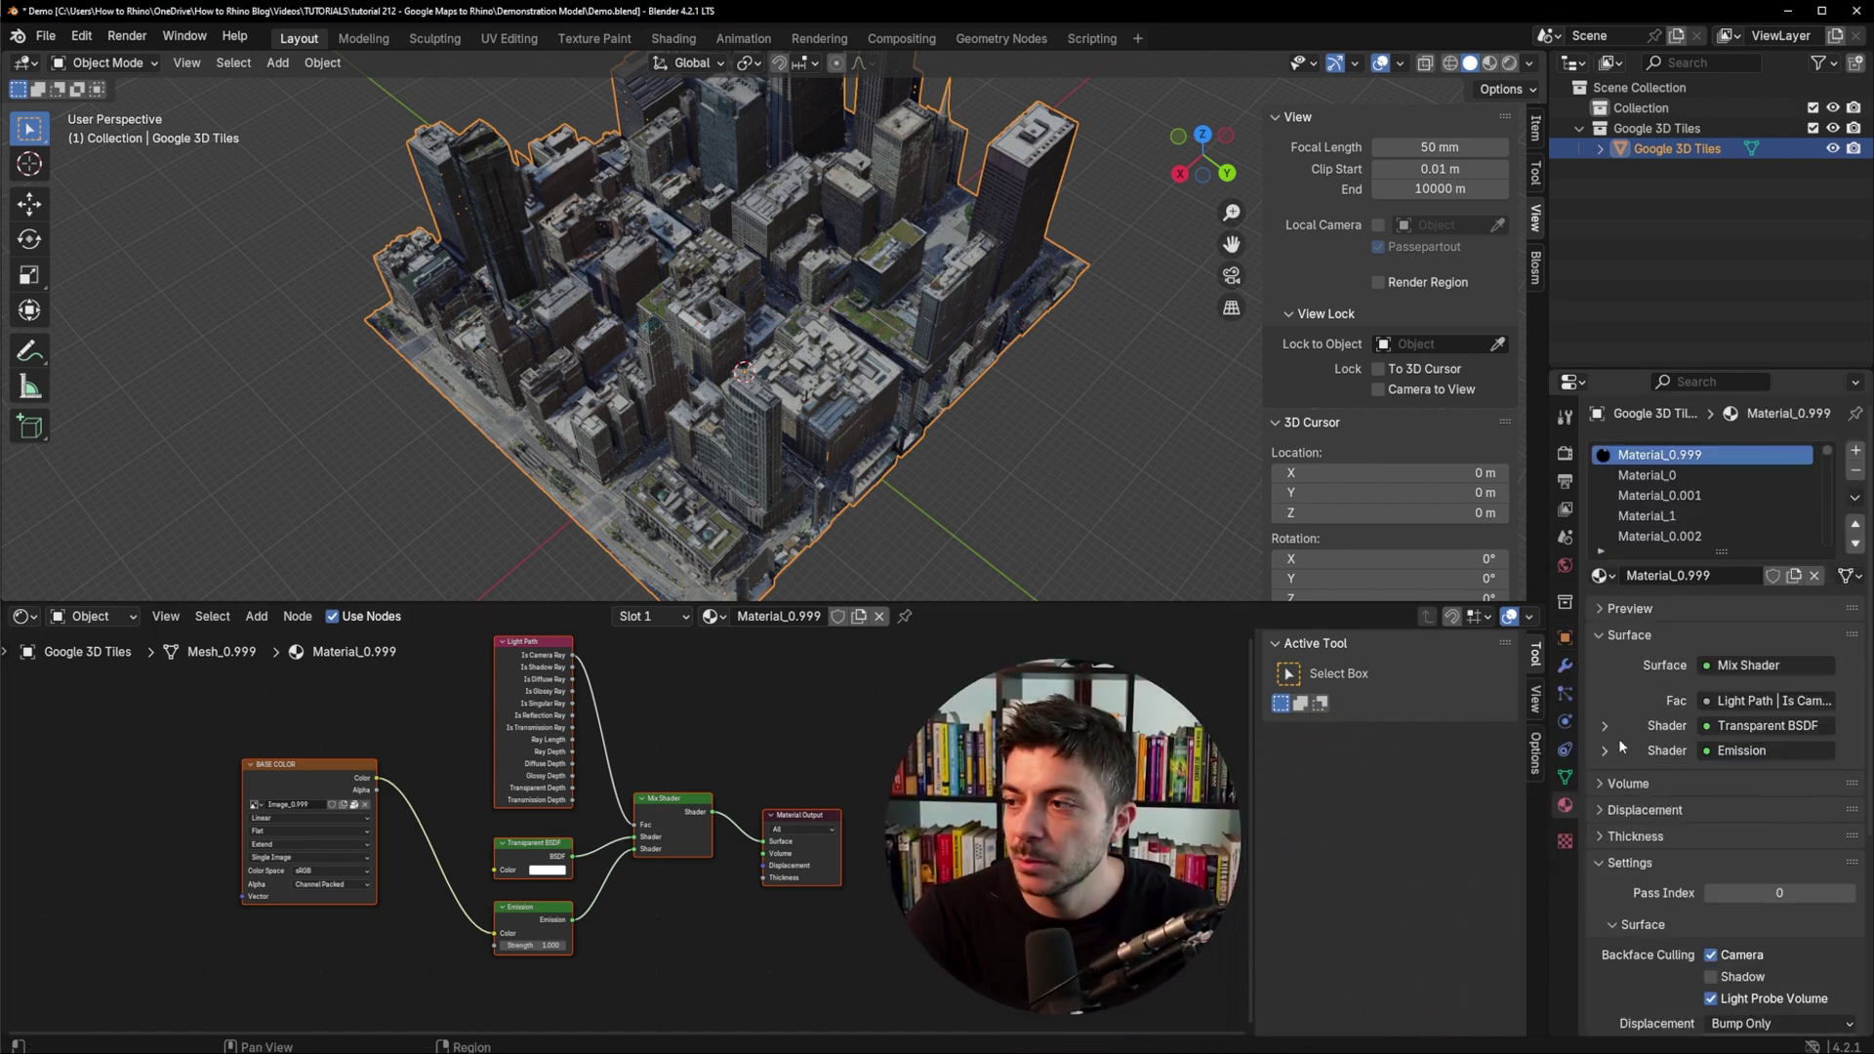
{"action": "left_click", "coordinate": [1660, 475]}
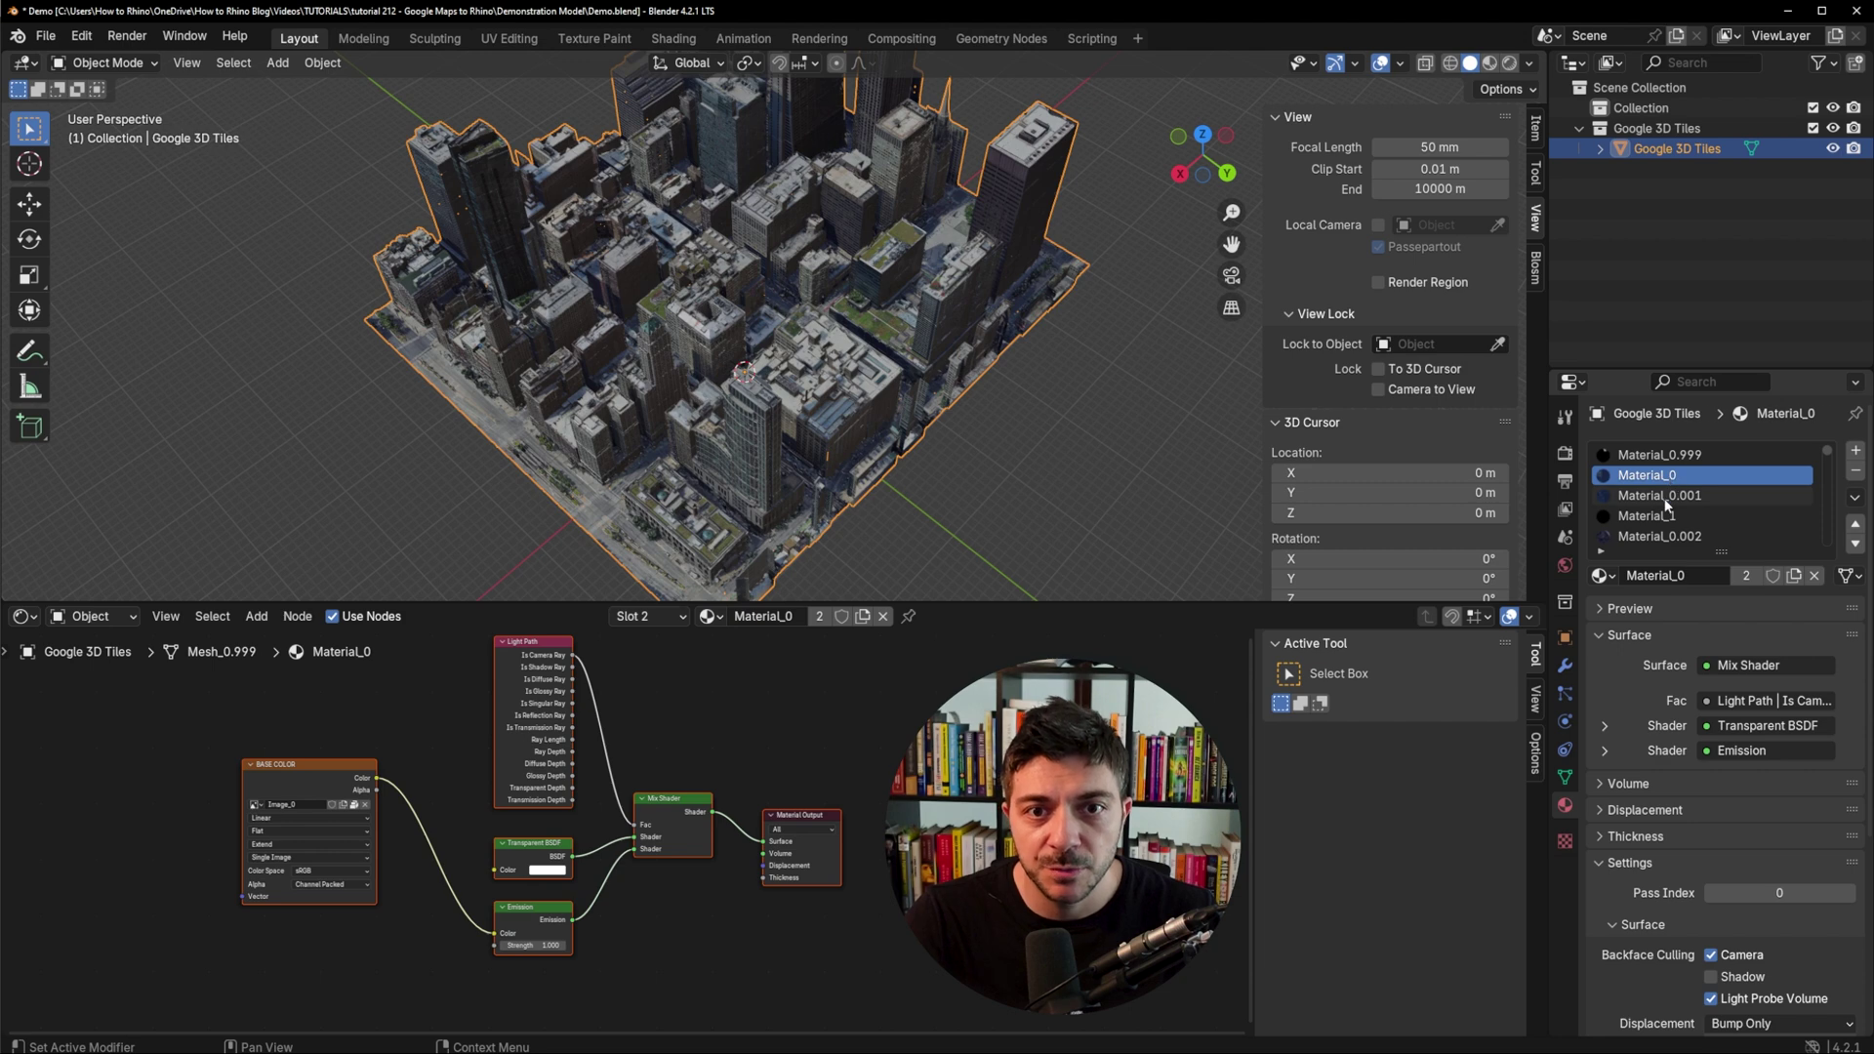
{"action": "left_click", "coordinate": [1666, 498]}
{"action": "left_click", "coordinate": [1662, 515]}
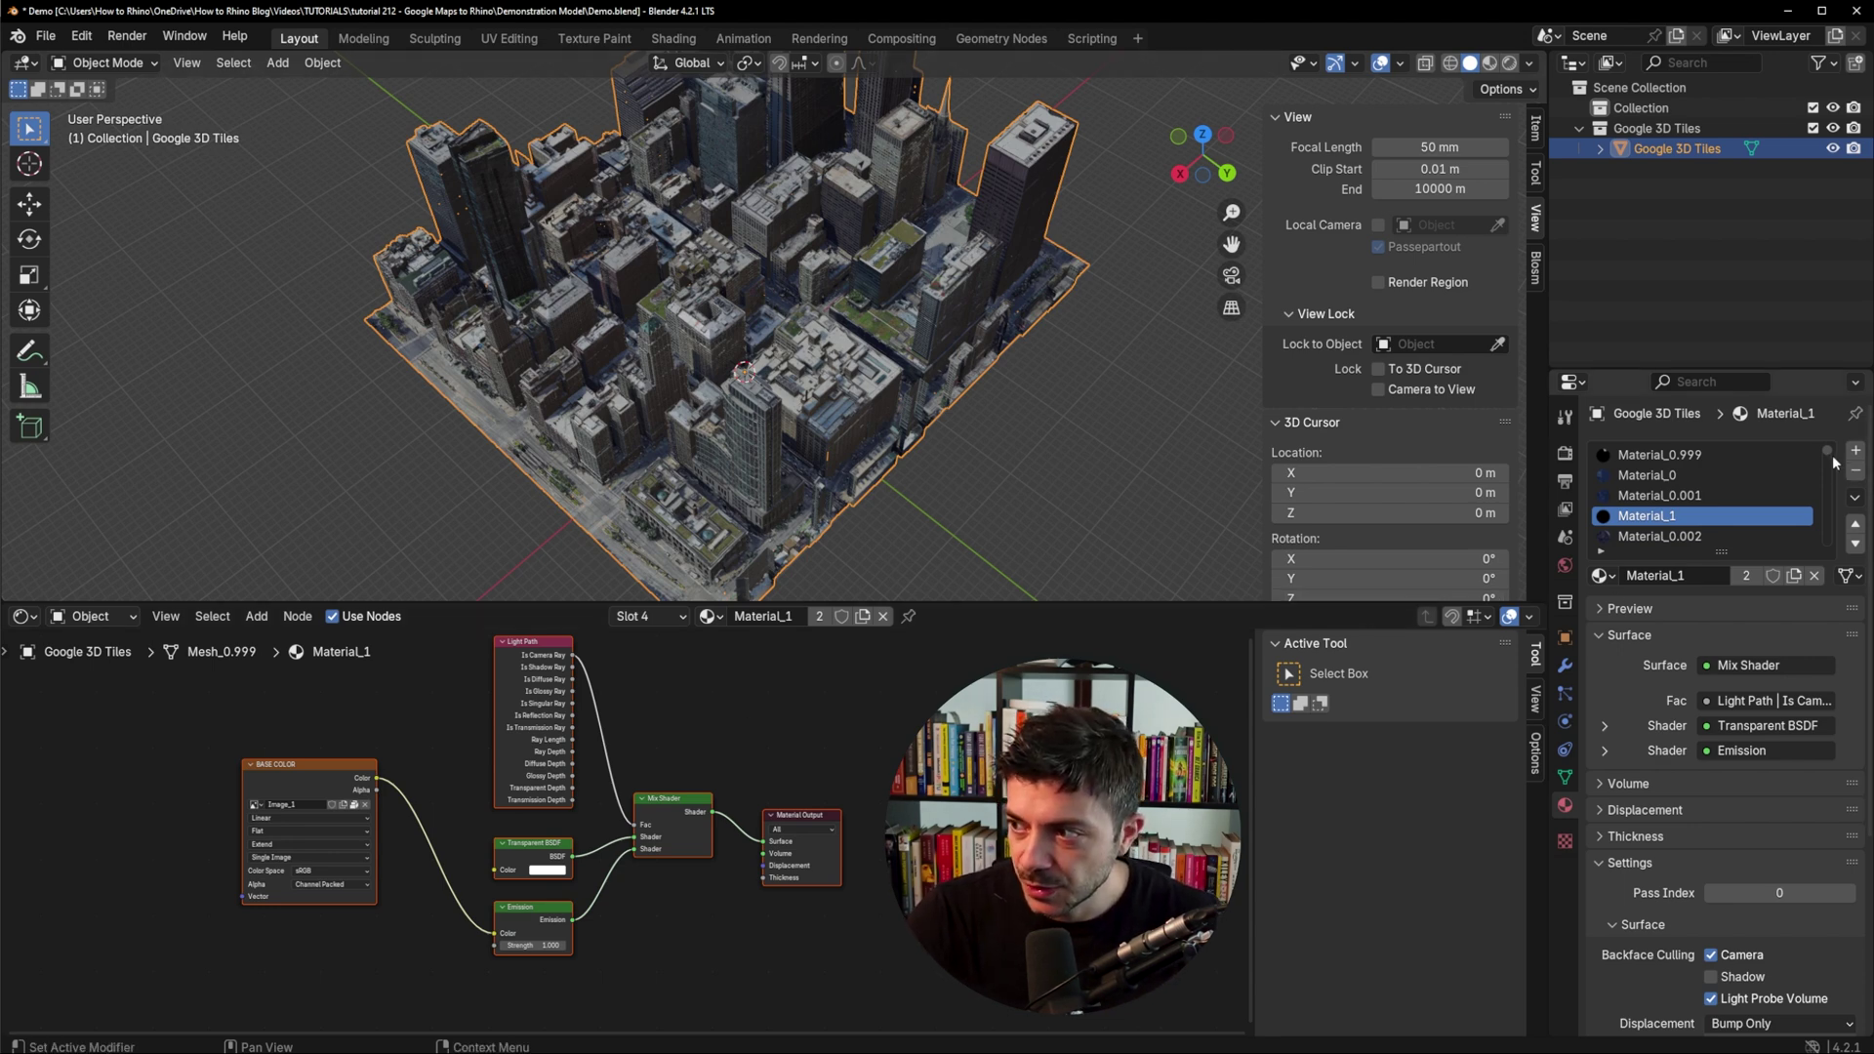
{"action": "left_click_drag", "start_coordinate": [1830, 455], "coordinate": [1822, 507]}
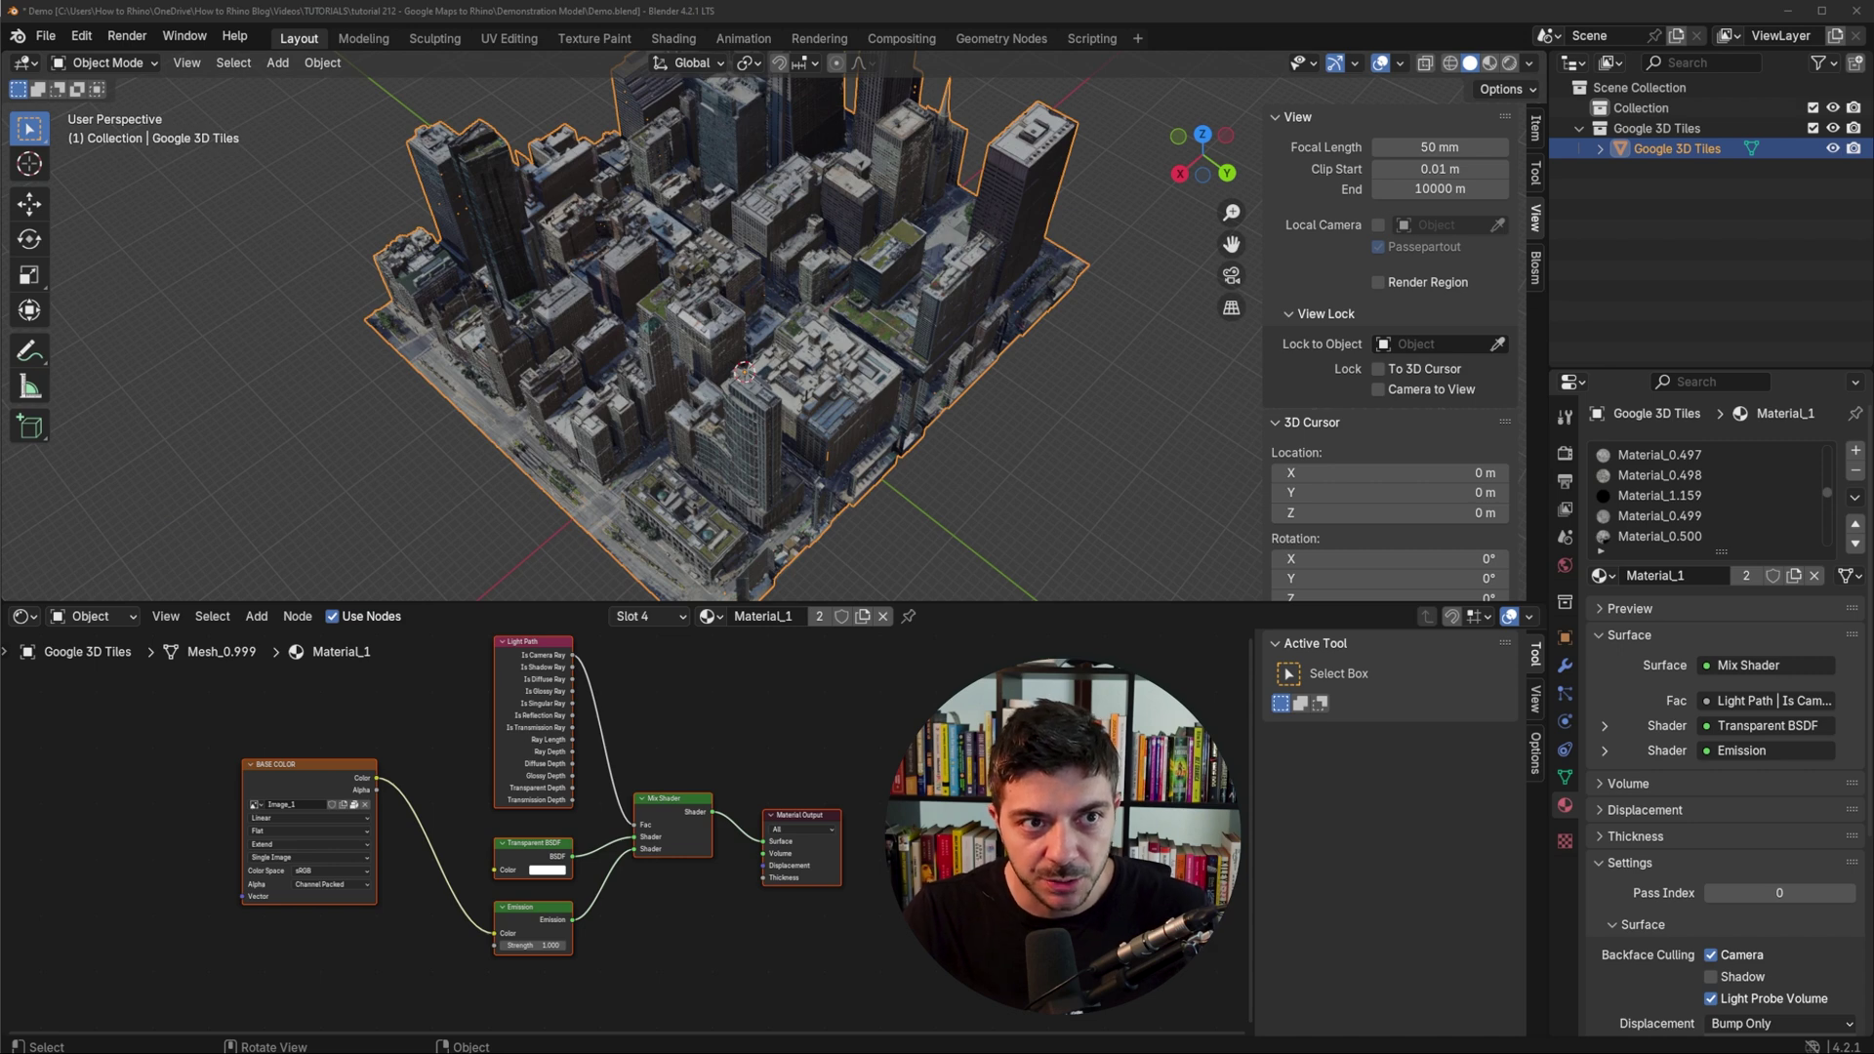
Split the shader editor area into two side-by-side halves and change one half to the Python Console.
{"action": "left_click", "coordinate": [5, 613]}
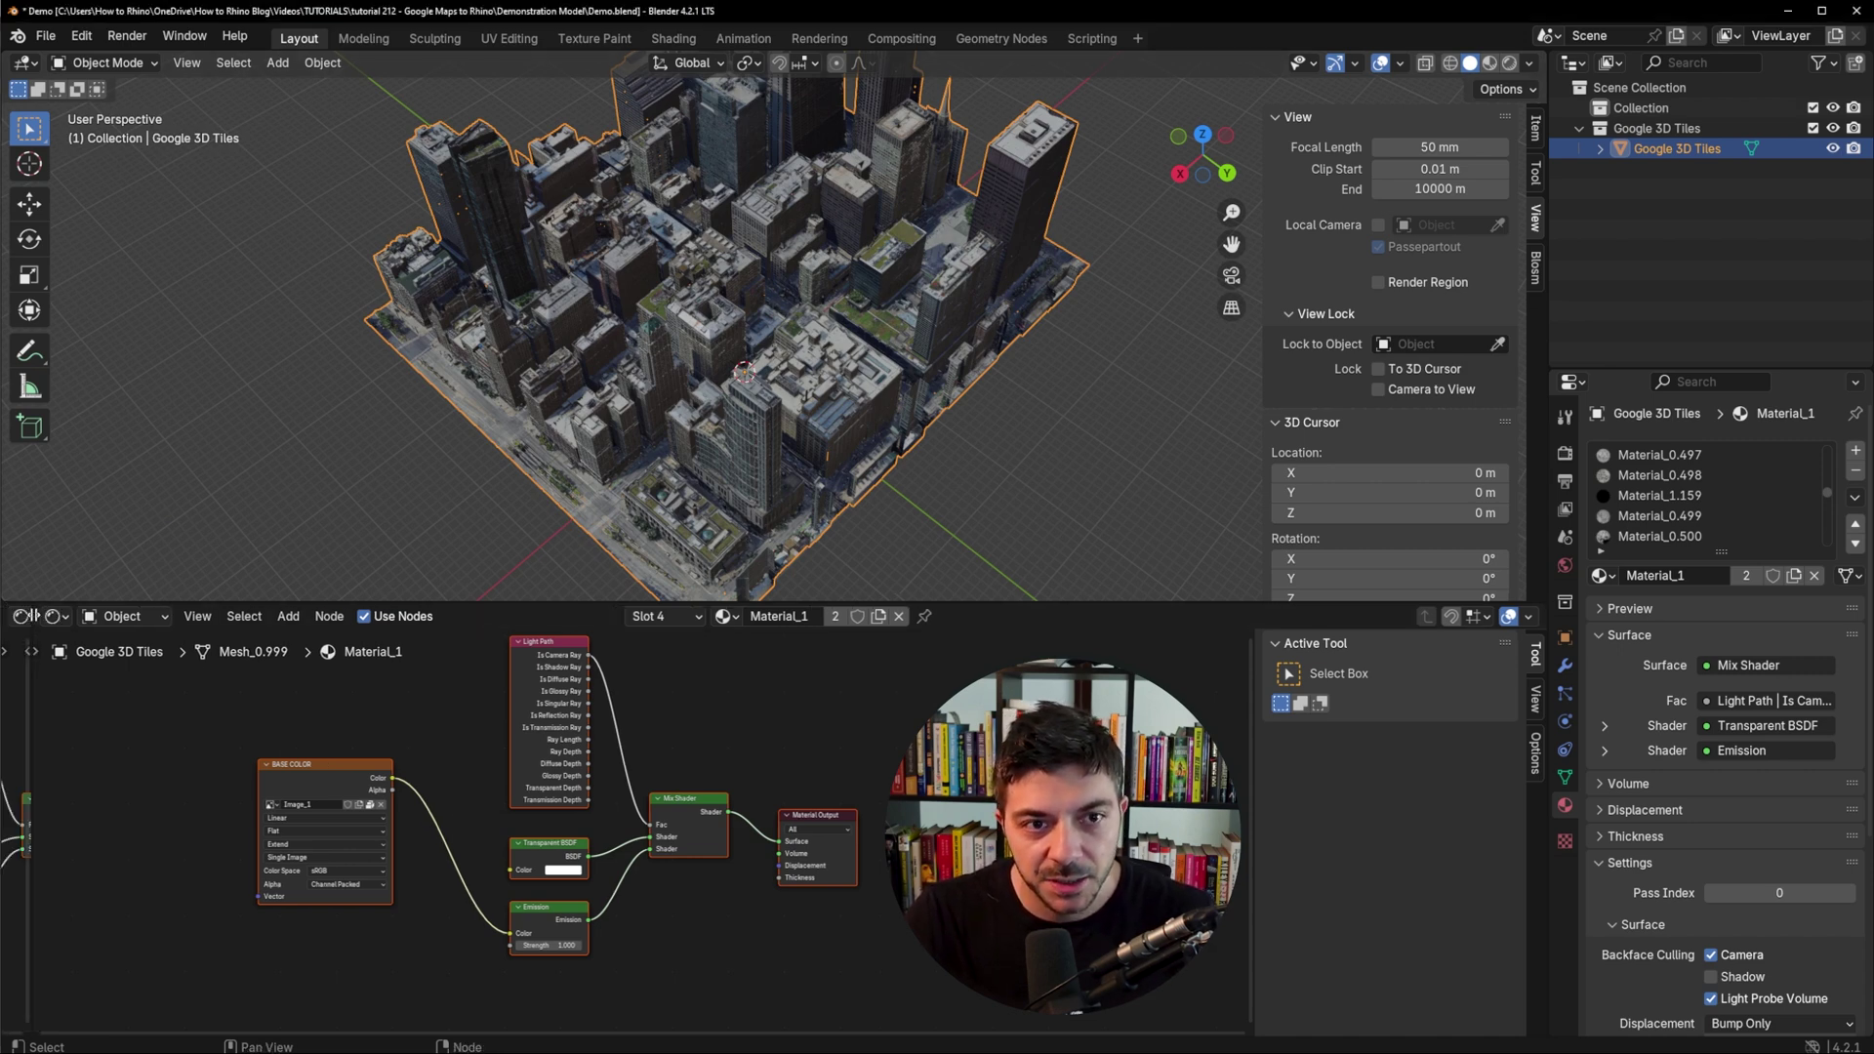
{"action": "left_click_drag", "start_coordinate": [27, 625], "coordinate": [699, 650]}
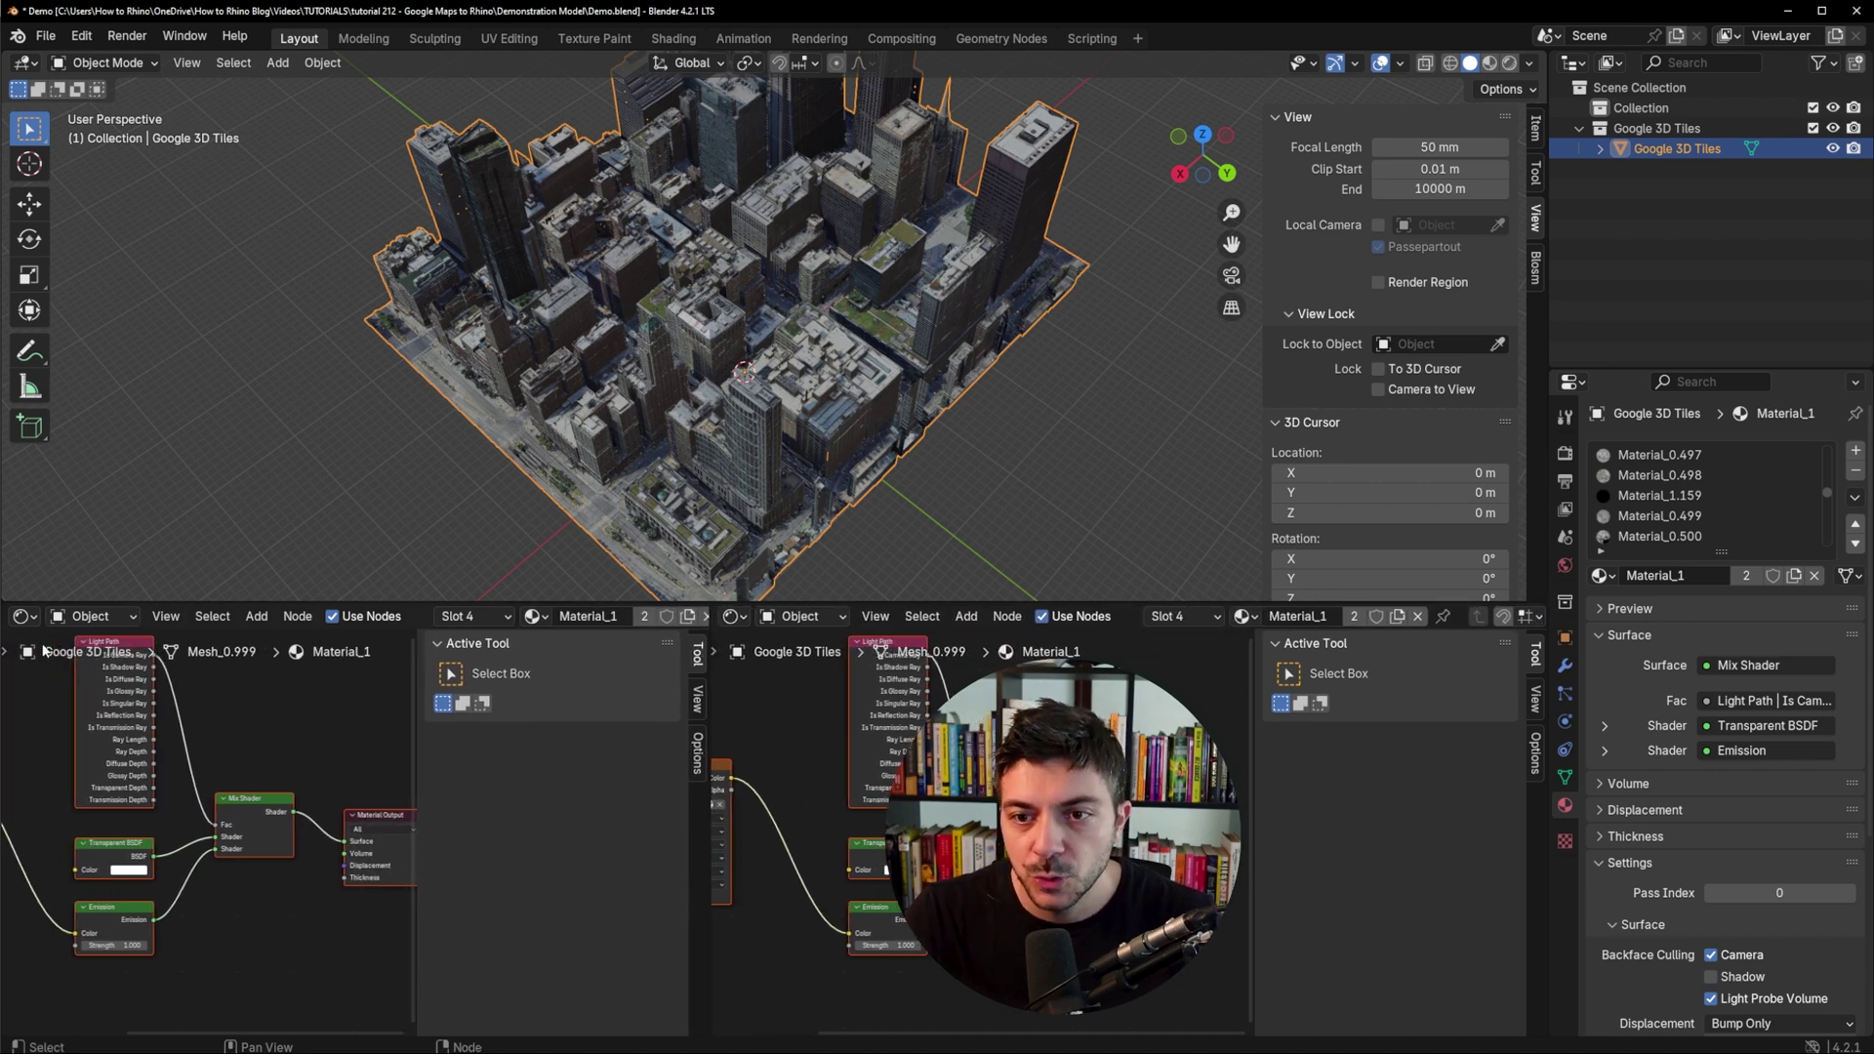
{"action": "left_click", "coordinate": [23, 616]}
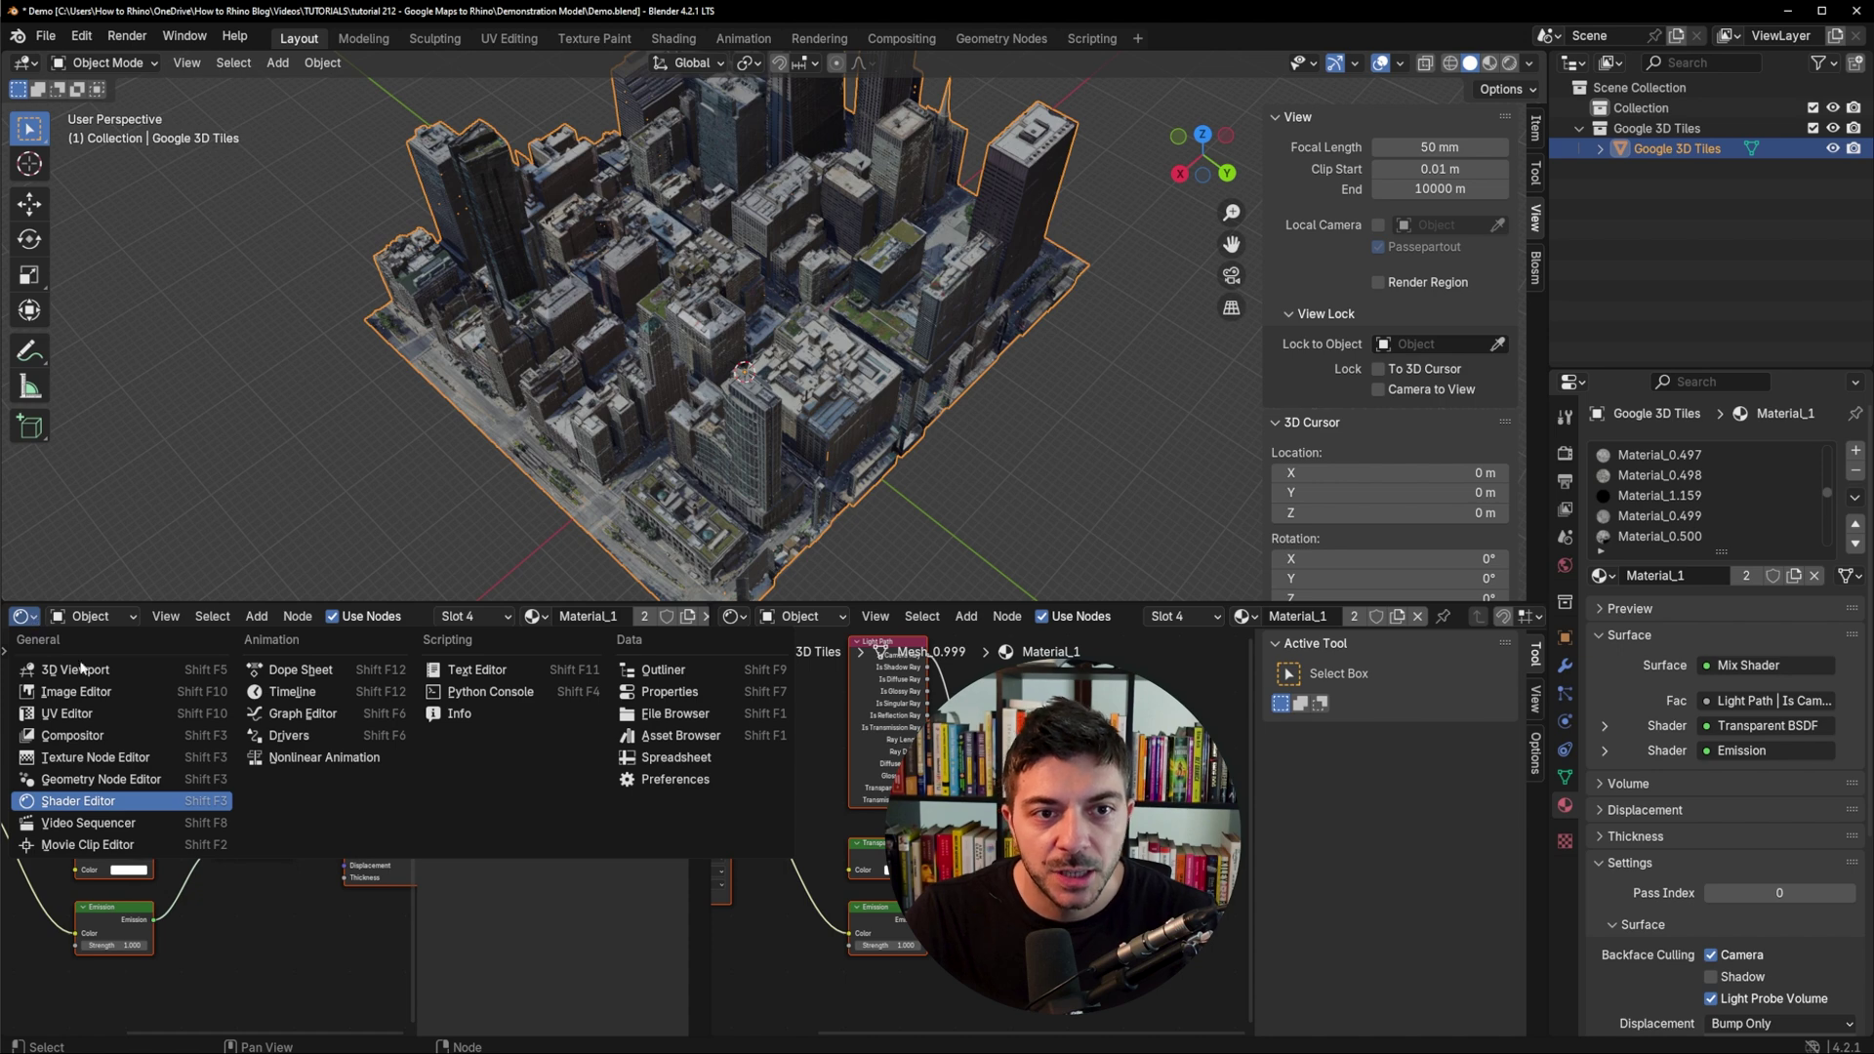
{"action": "left_click", "coordinate": [500, 693]}
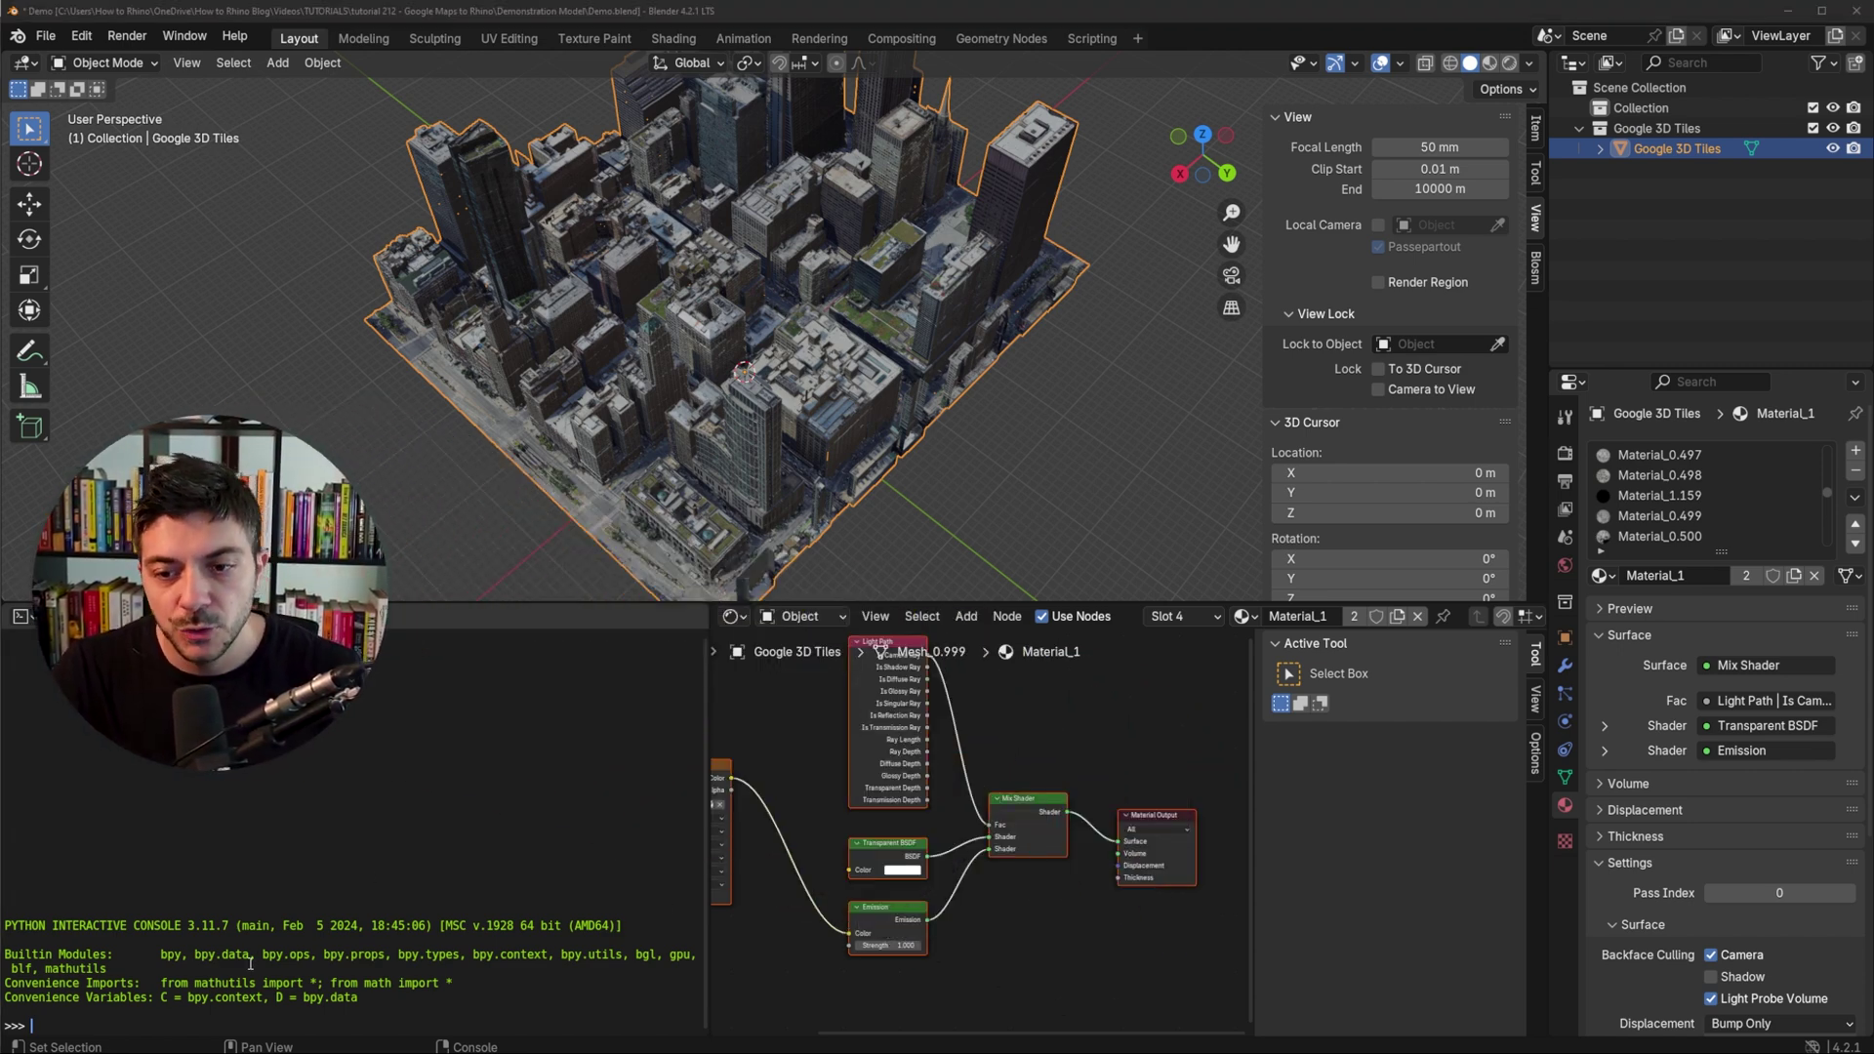
Copy the entire contents of Python Script.txt from Notepad and run them in Blender's Python console.
{"action": "key", "text": "alt+Tab"}
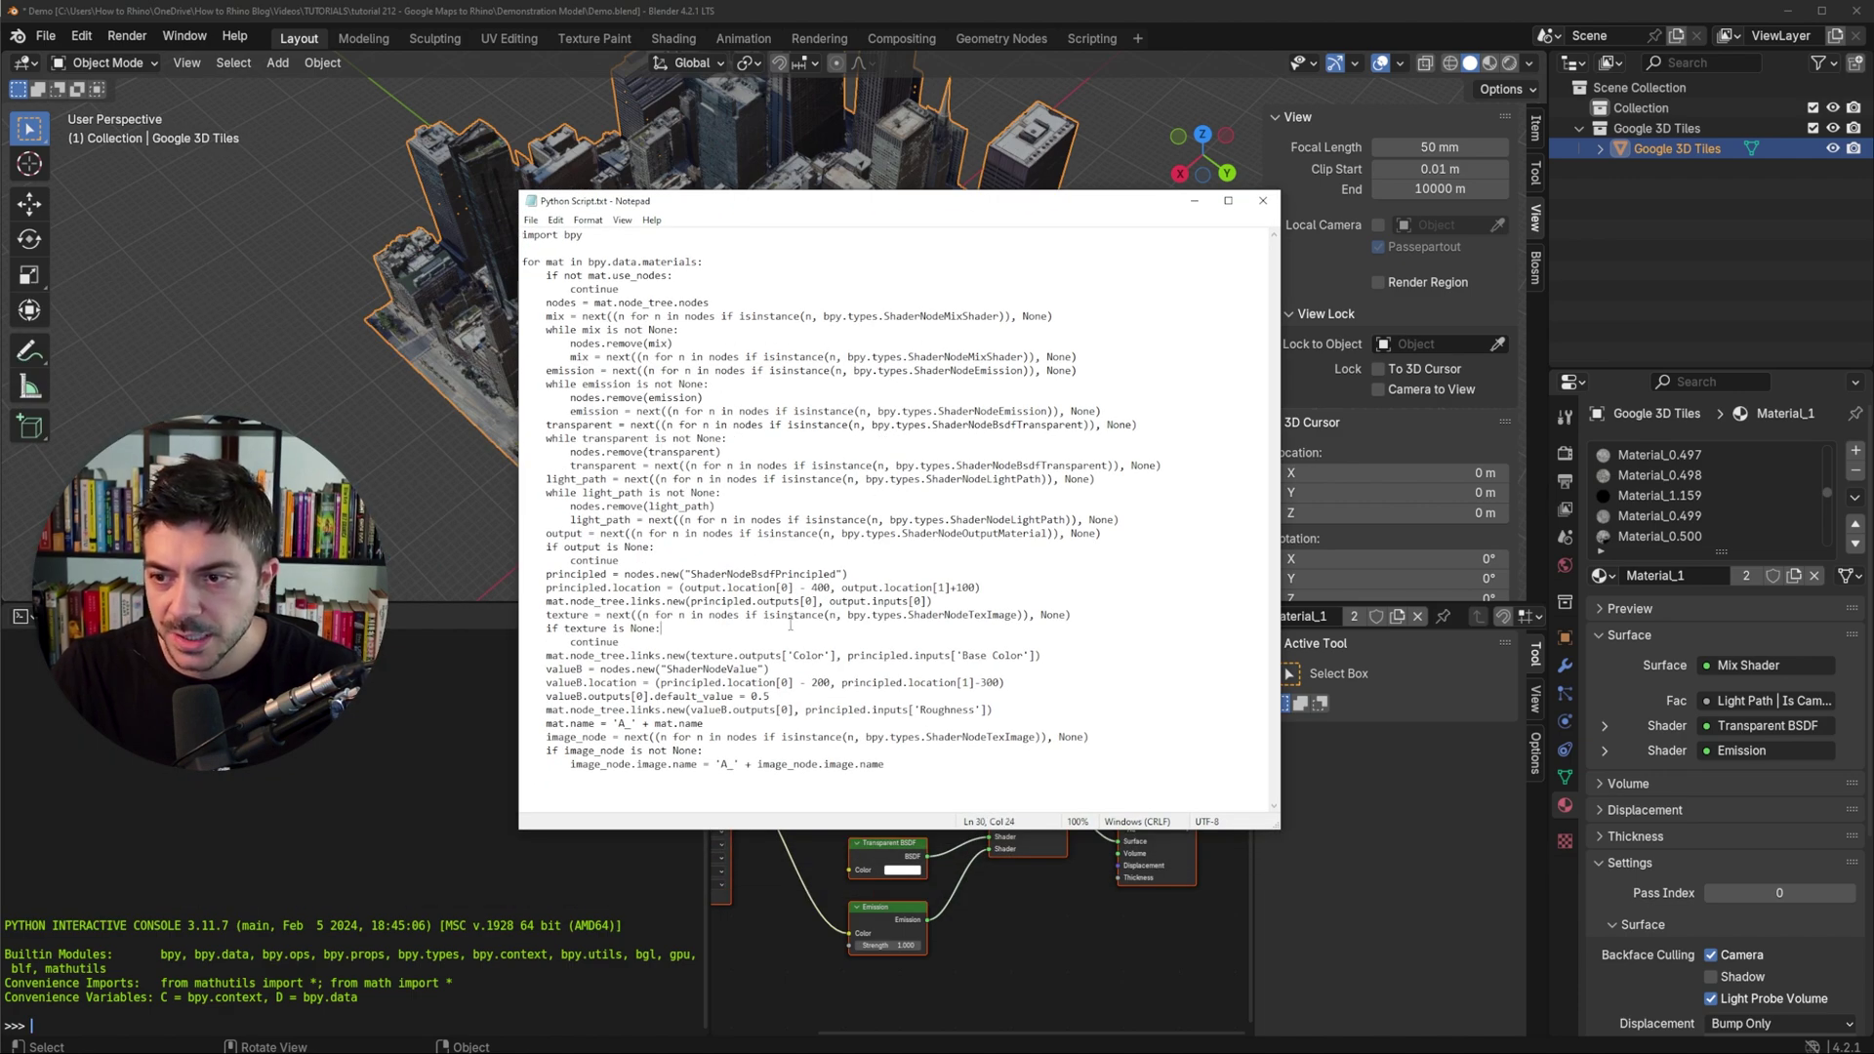
{"action": "key", "text": "ctrl+a"}
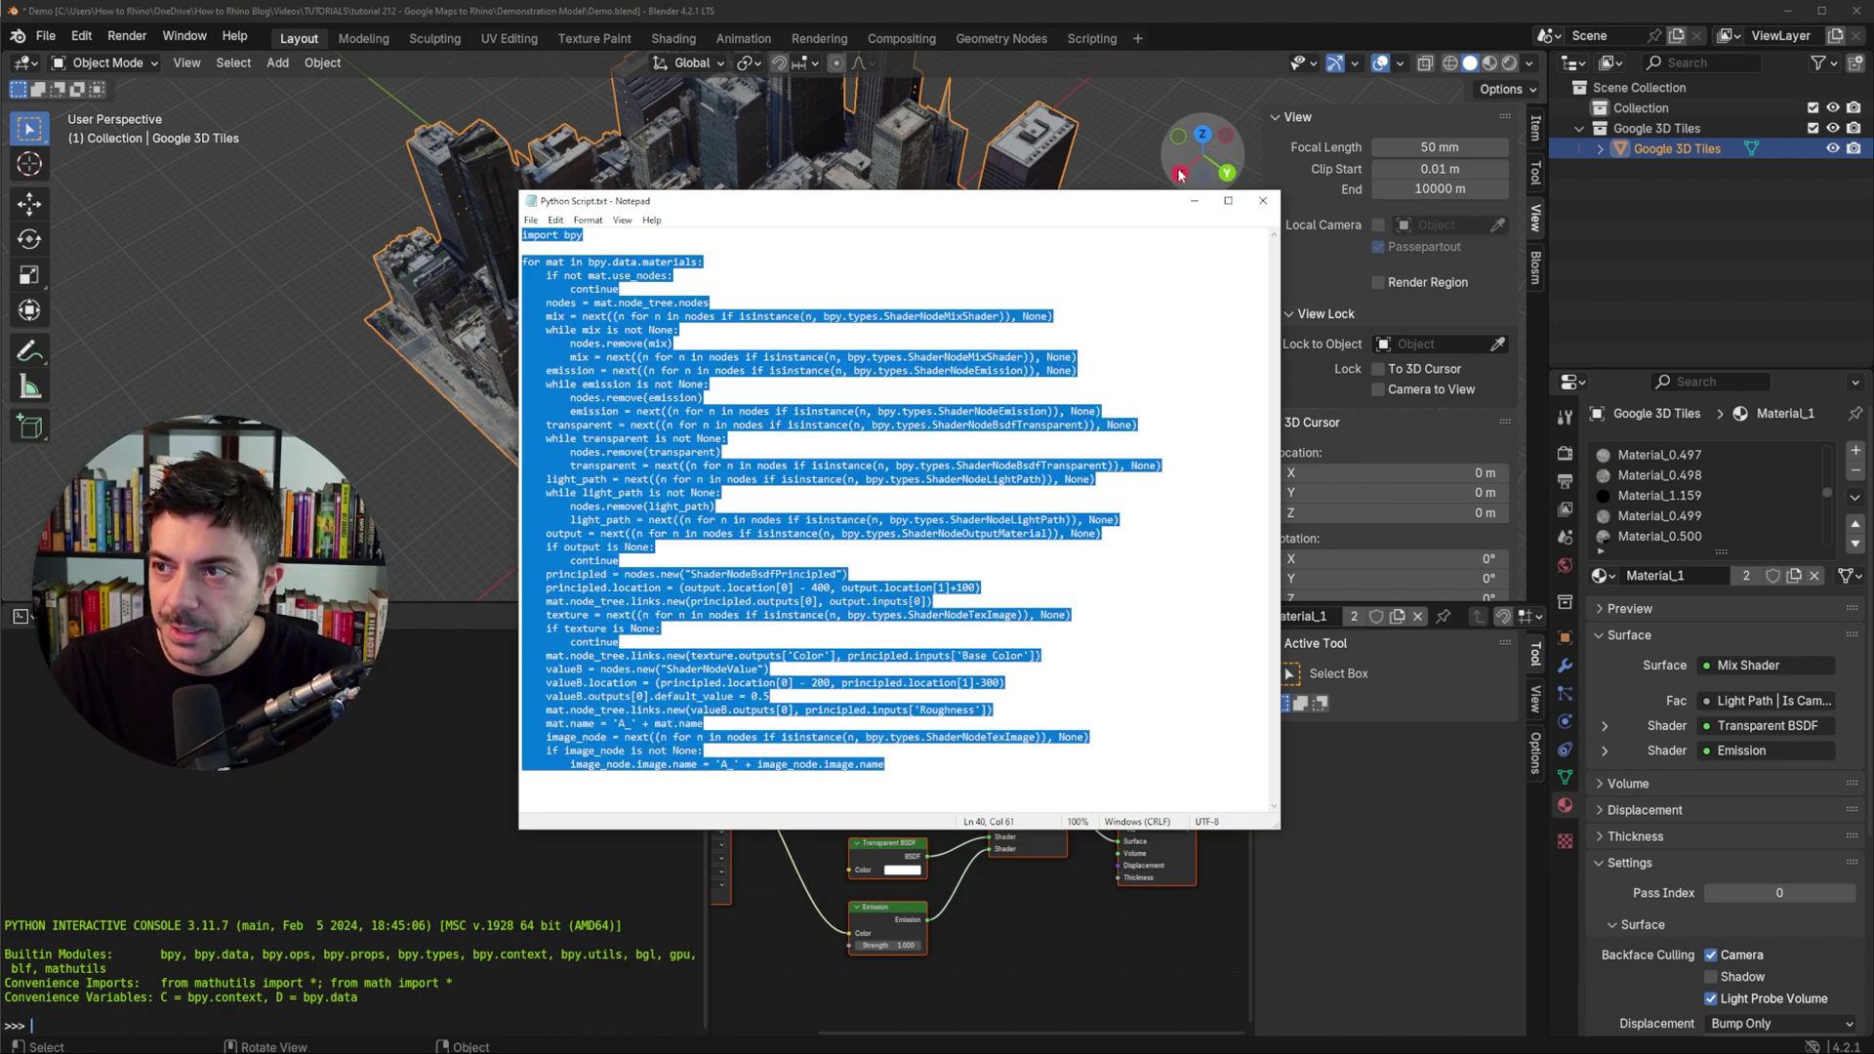
{"action": "left_click", "coordinate": [1194, 200]}
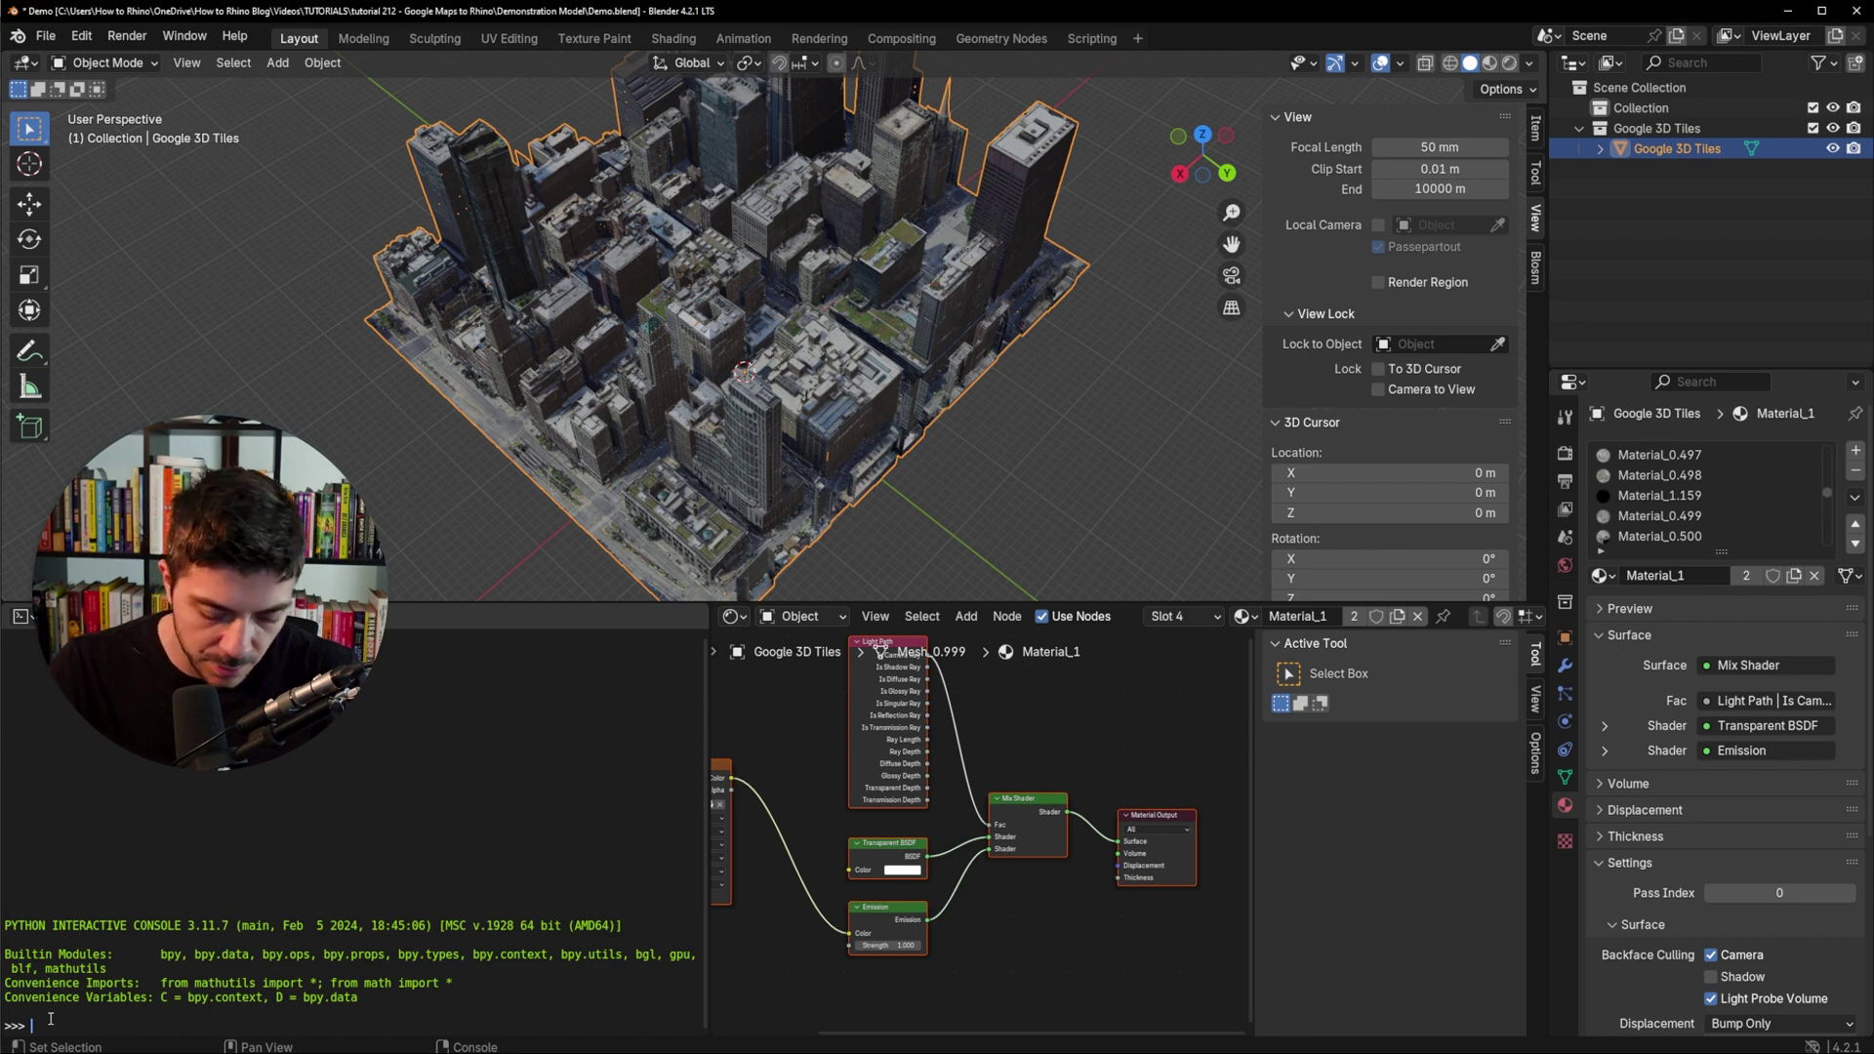
{"action": "key", "text": "ctrl+v"}
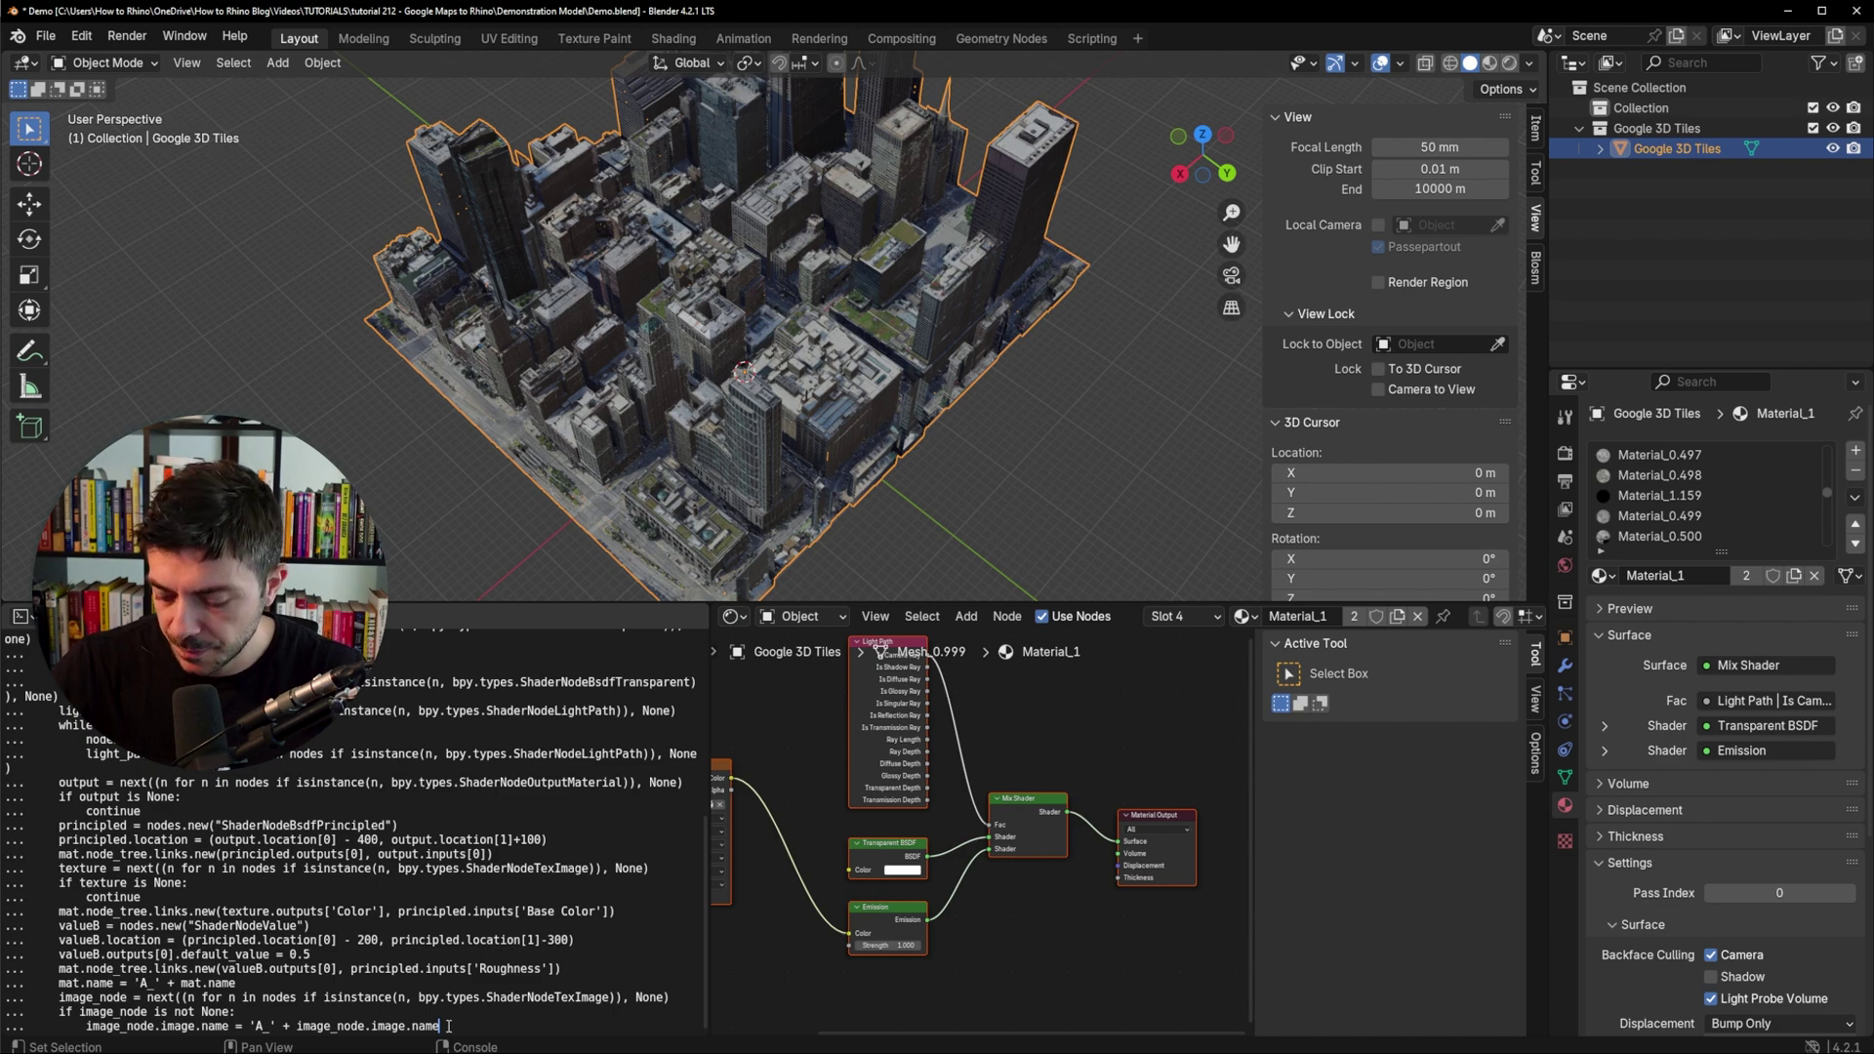
{"action": "key", "text": "Return"}
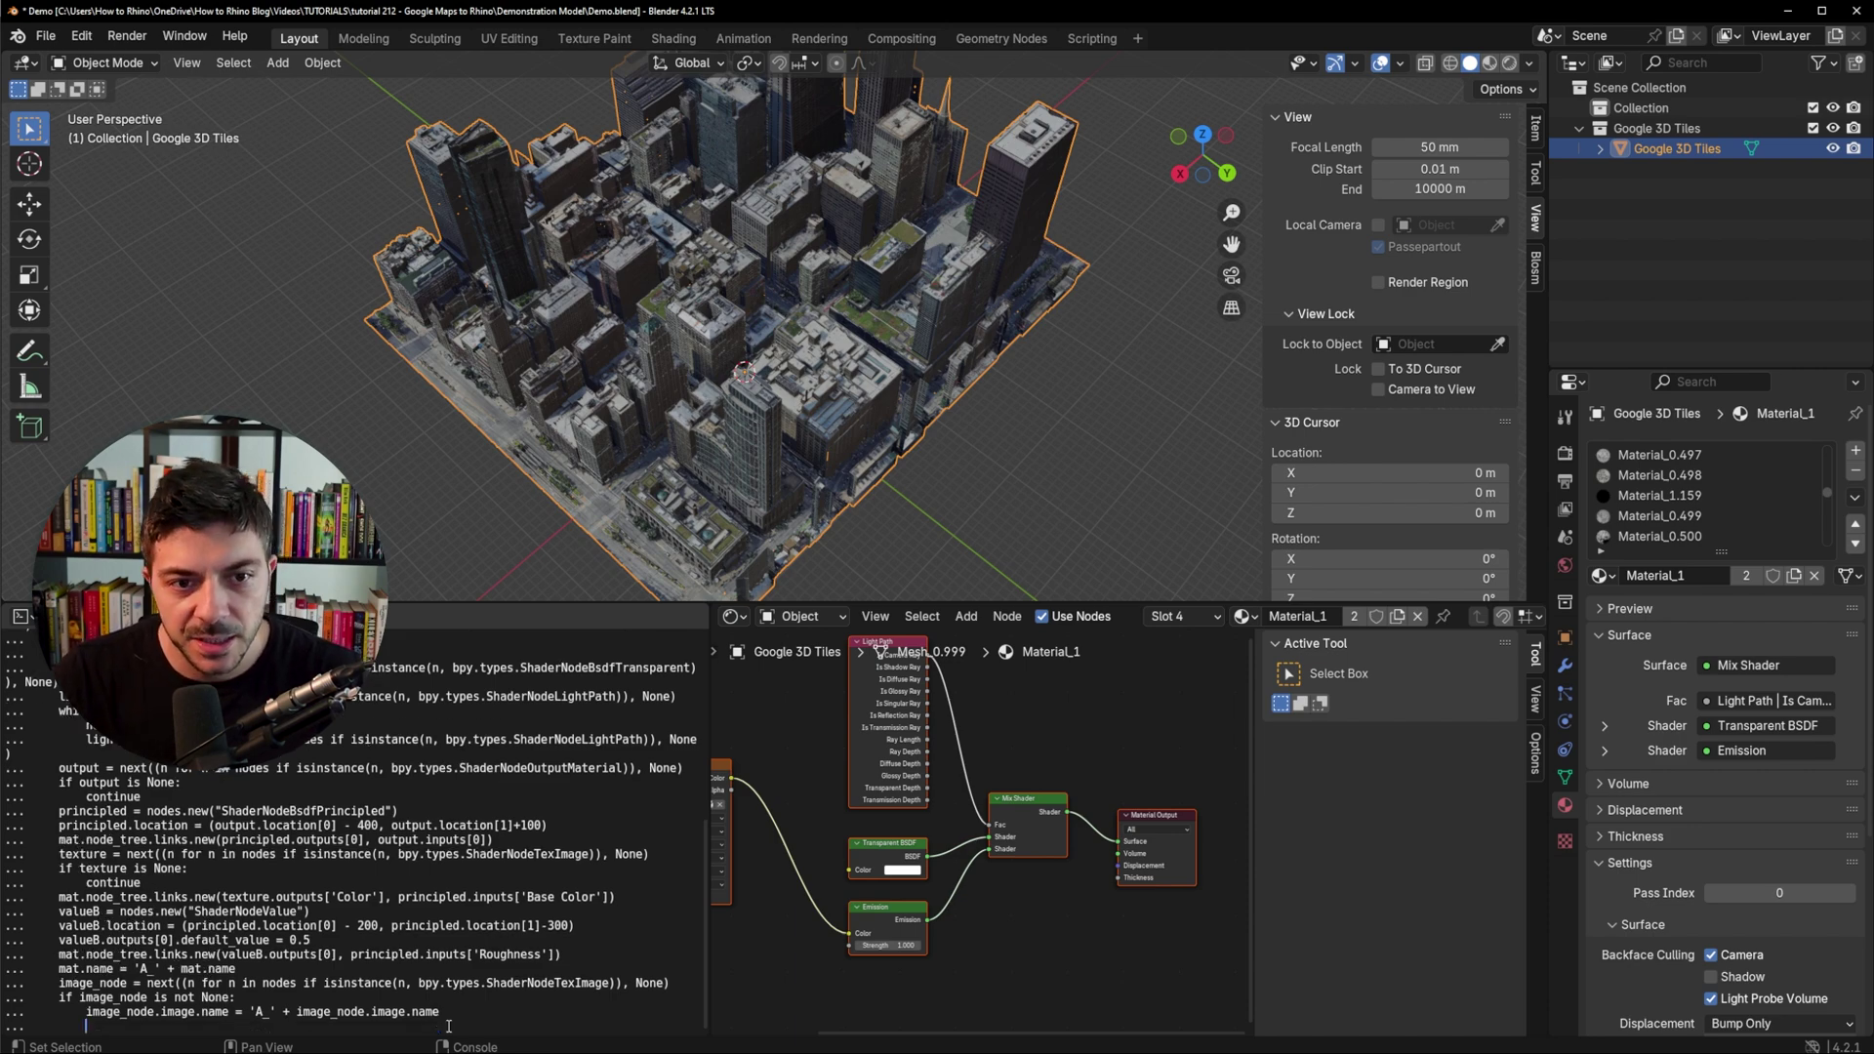
{"action": "key", "text": "Return"}
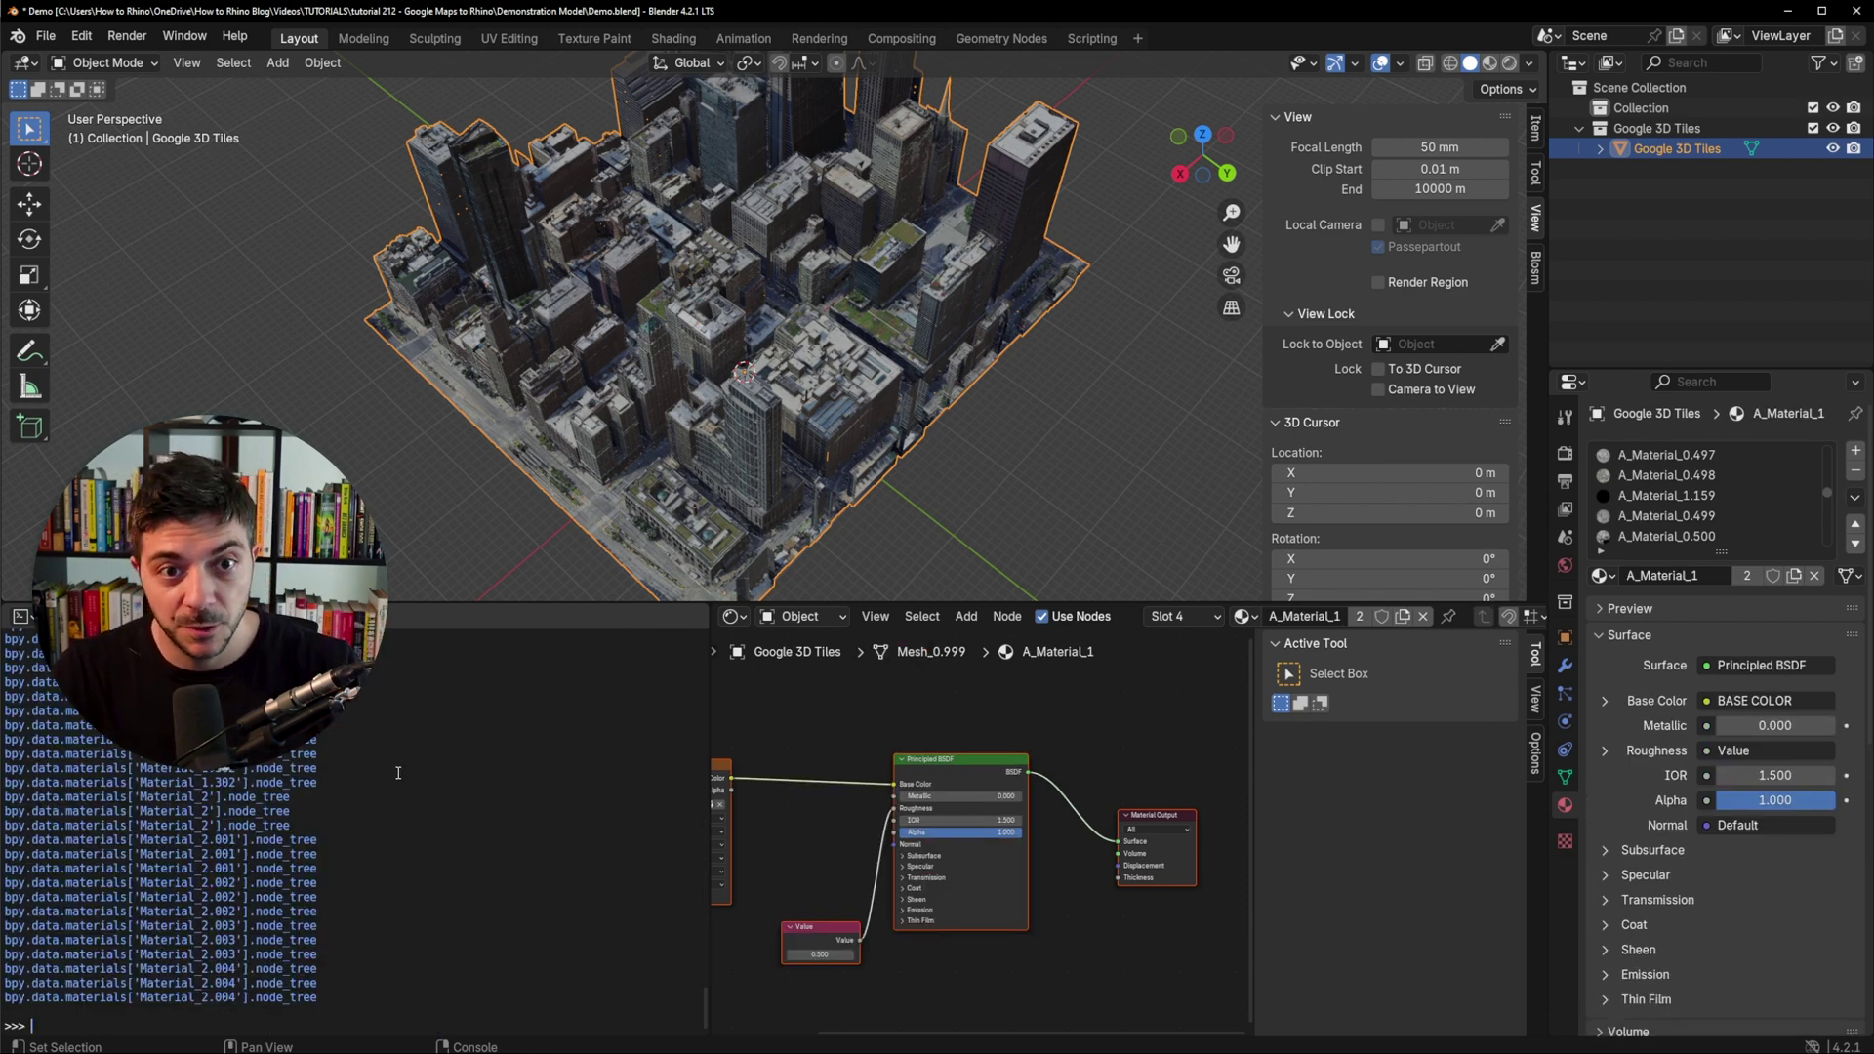
Widen the shader editor beside the console and examine the active material's Principled BSDF node setup.
{"action": "right_click", "coordinate": [951, 706]}
{"action": "key", "text": "Escape"}
{"action": "left_click", "coordinate": [782, 714]}
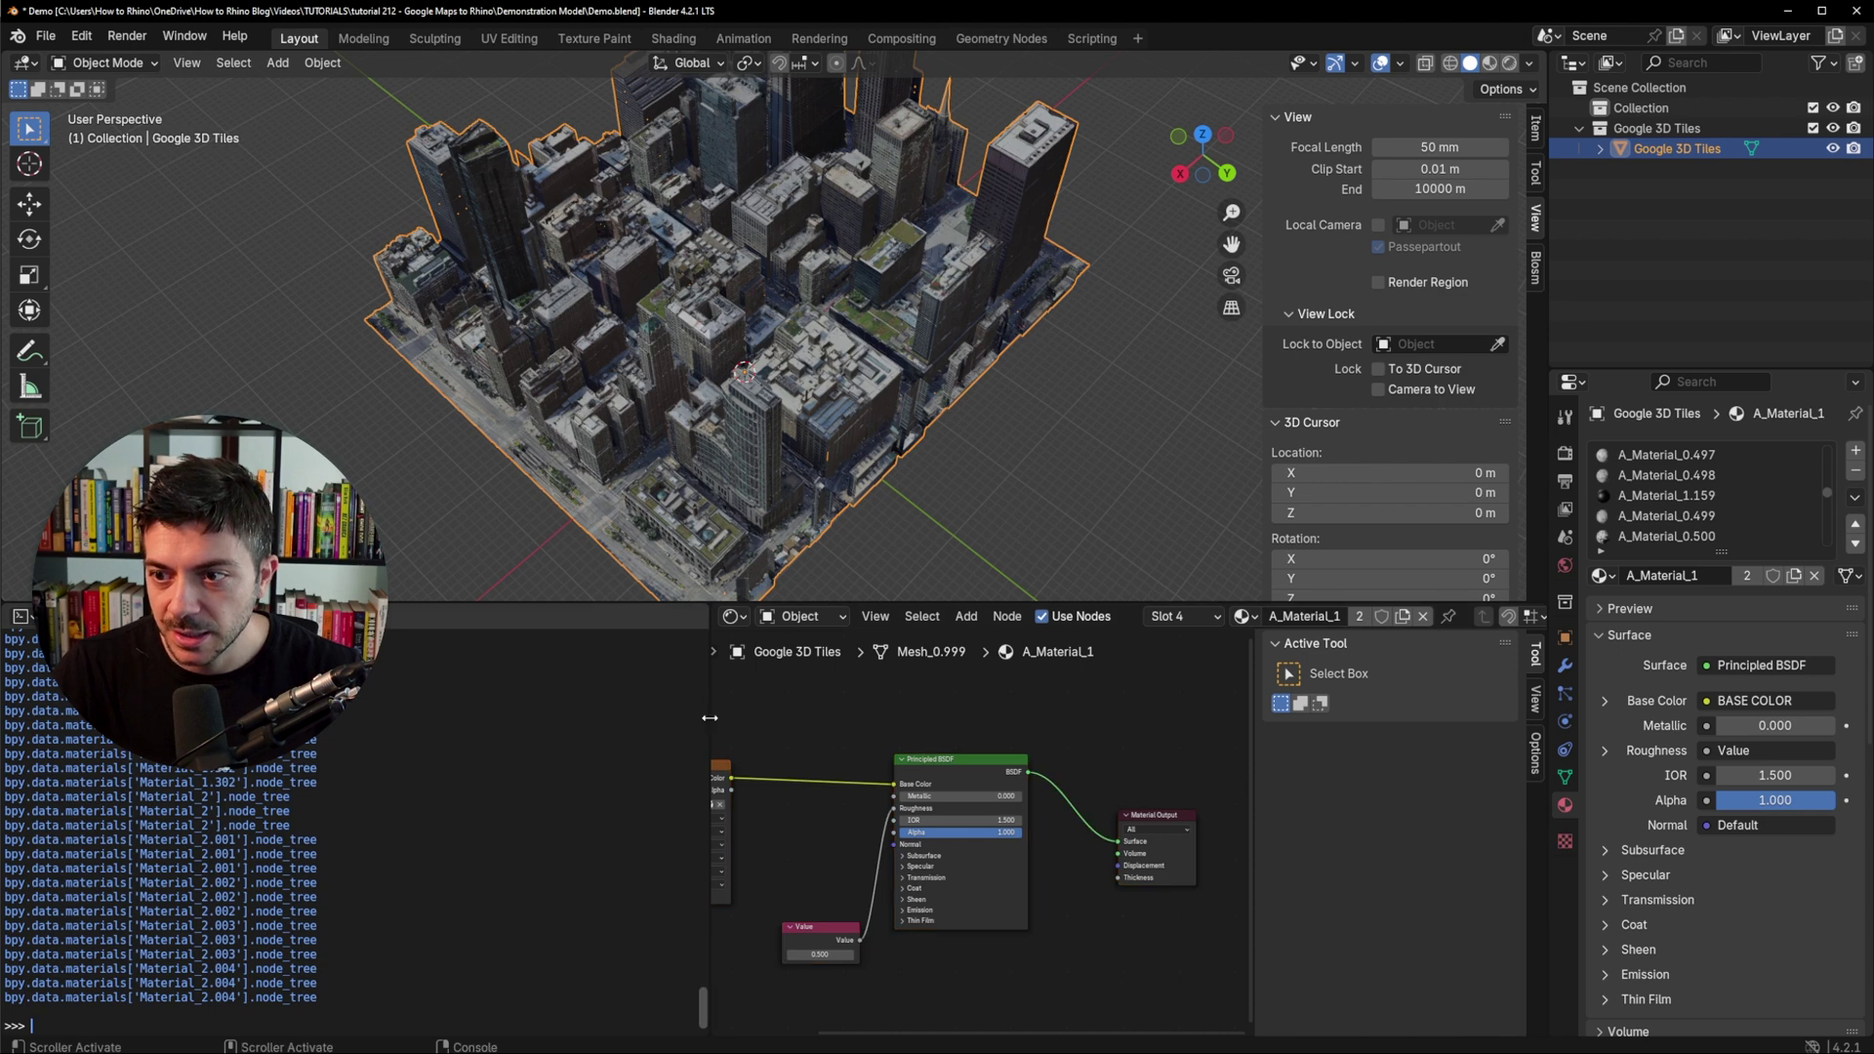
{"action": "left_click_drag", "start_coordinate": [710, 718], "coordinate": [387, 719]}
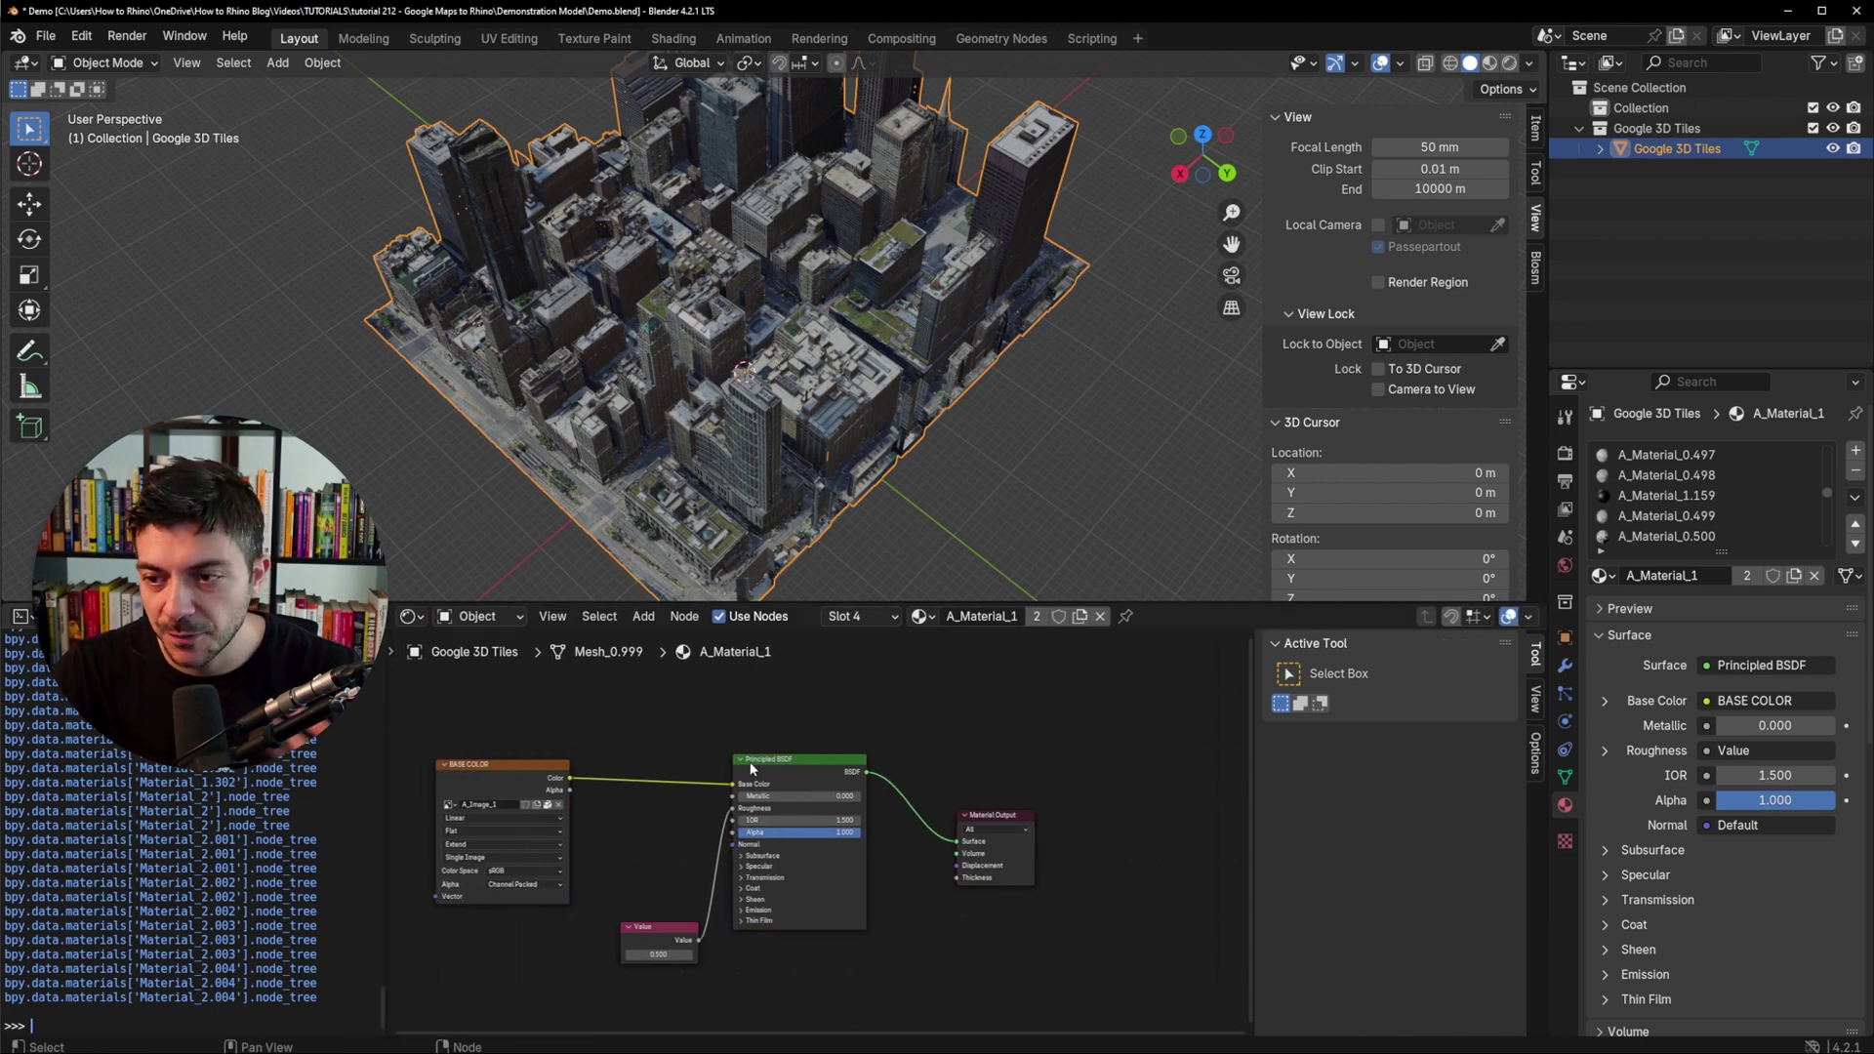
{"action": "scroll", "coordinate": [765, 769], "scroll_direction": "up", "scroll_amount": 2}
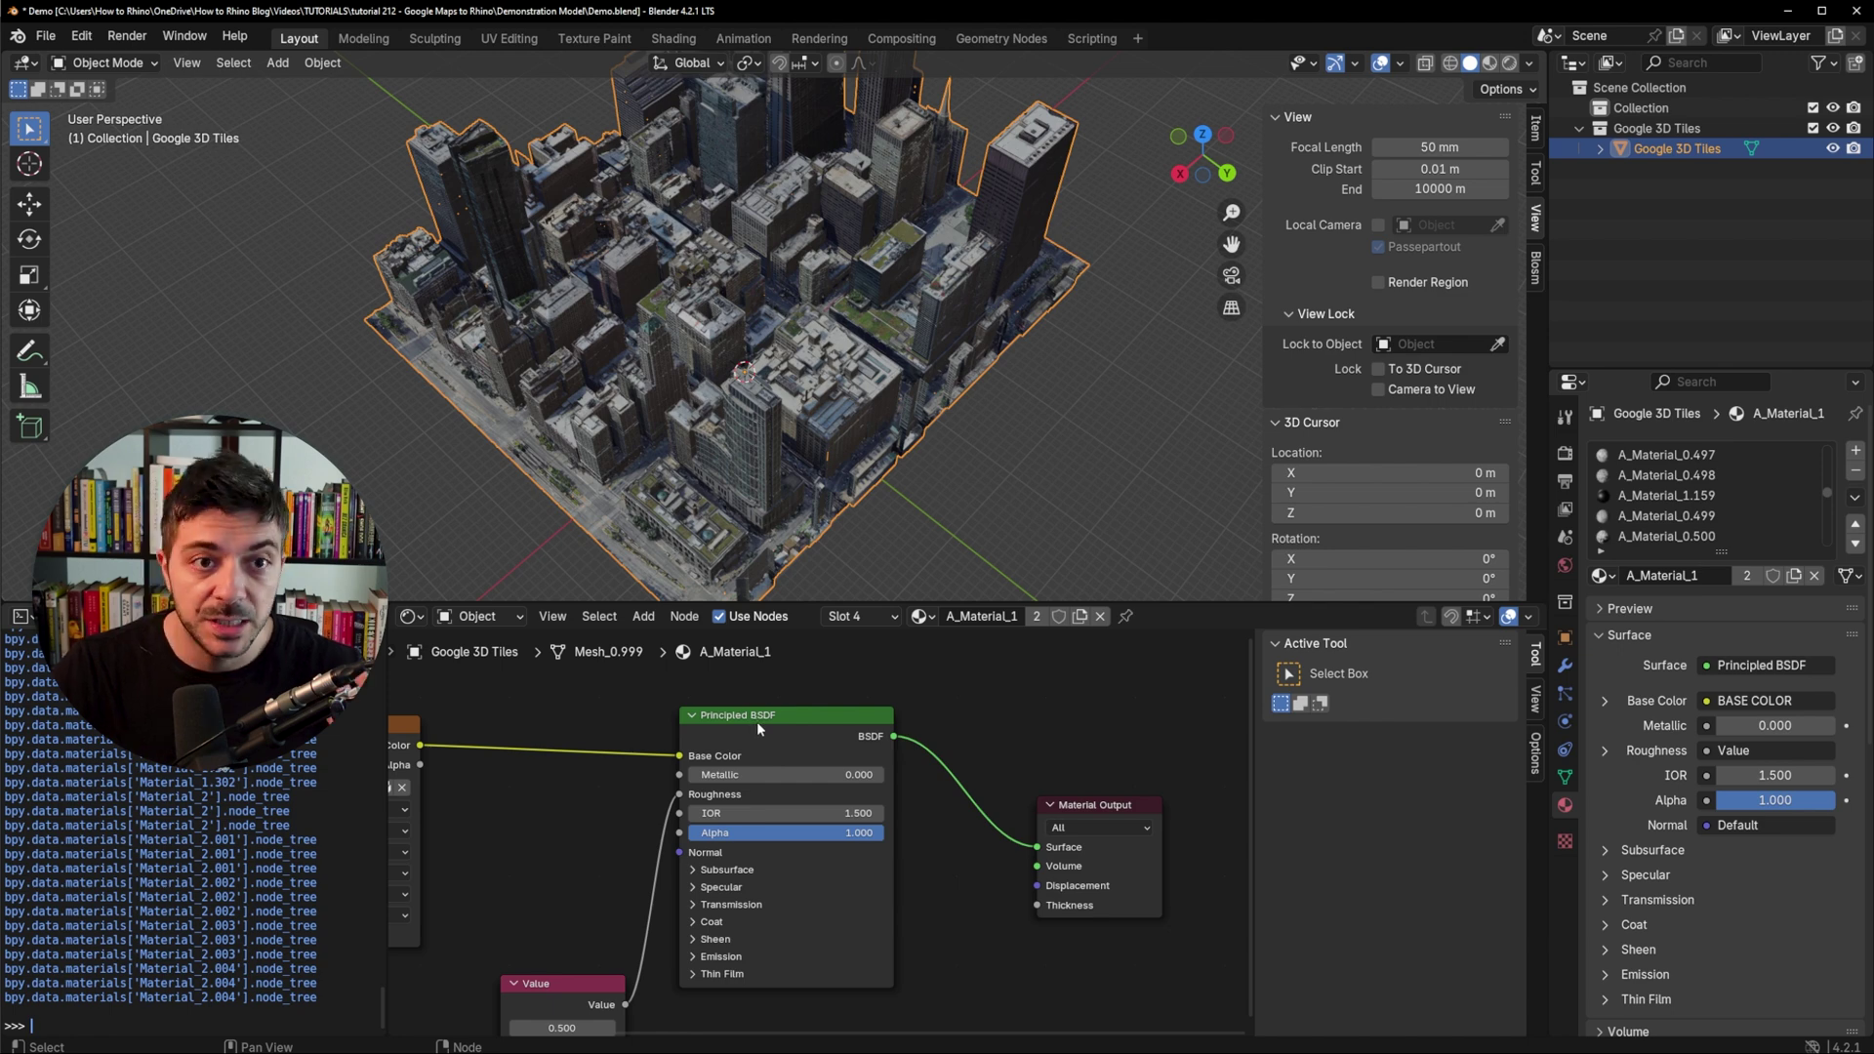
{"action": "scroll", "coordinate": [1007, 788], "scroll_direction": "down", "scroll_amount": 3}
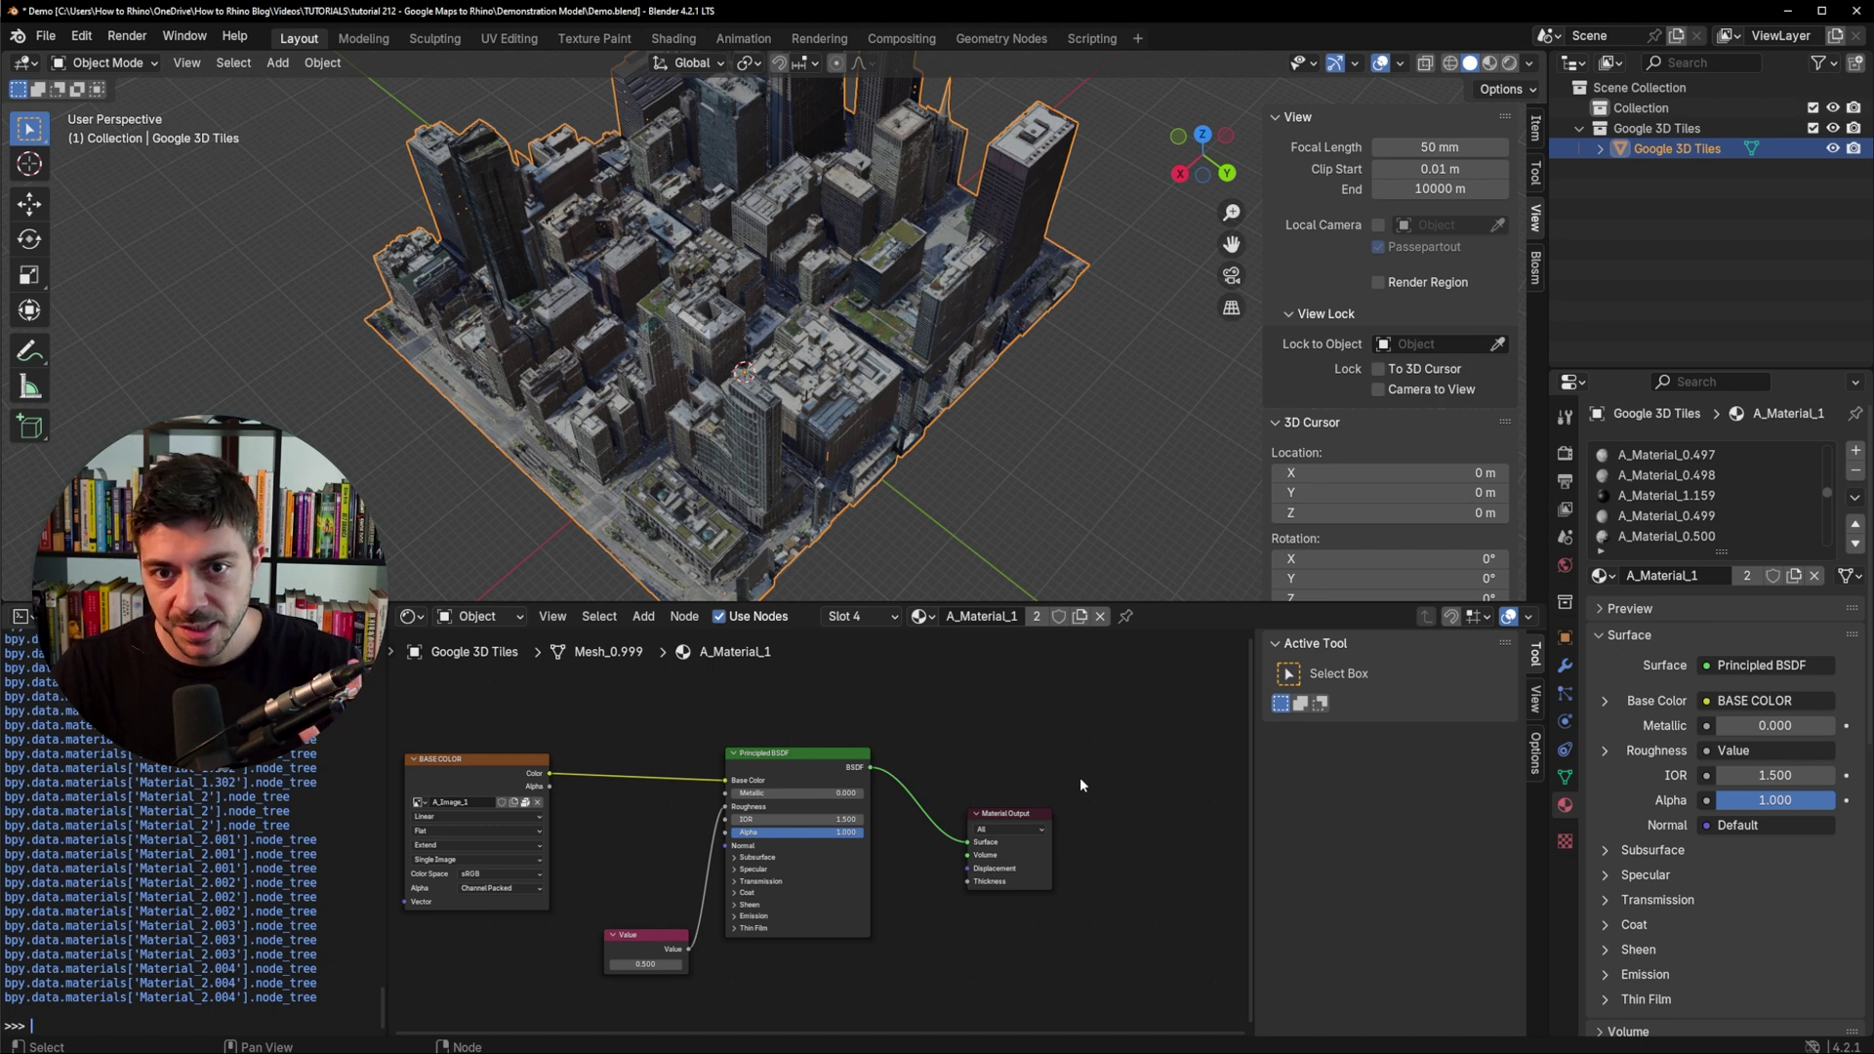
Unpack all packed resources of the Blender file, using files in the current directory and creating them when necessary.
{"action": "scroll", "coordinate": [1080, 775], "scroll_direction": "down", "scroll_amount": 1}
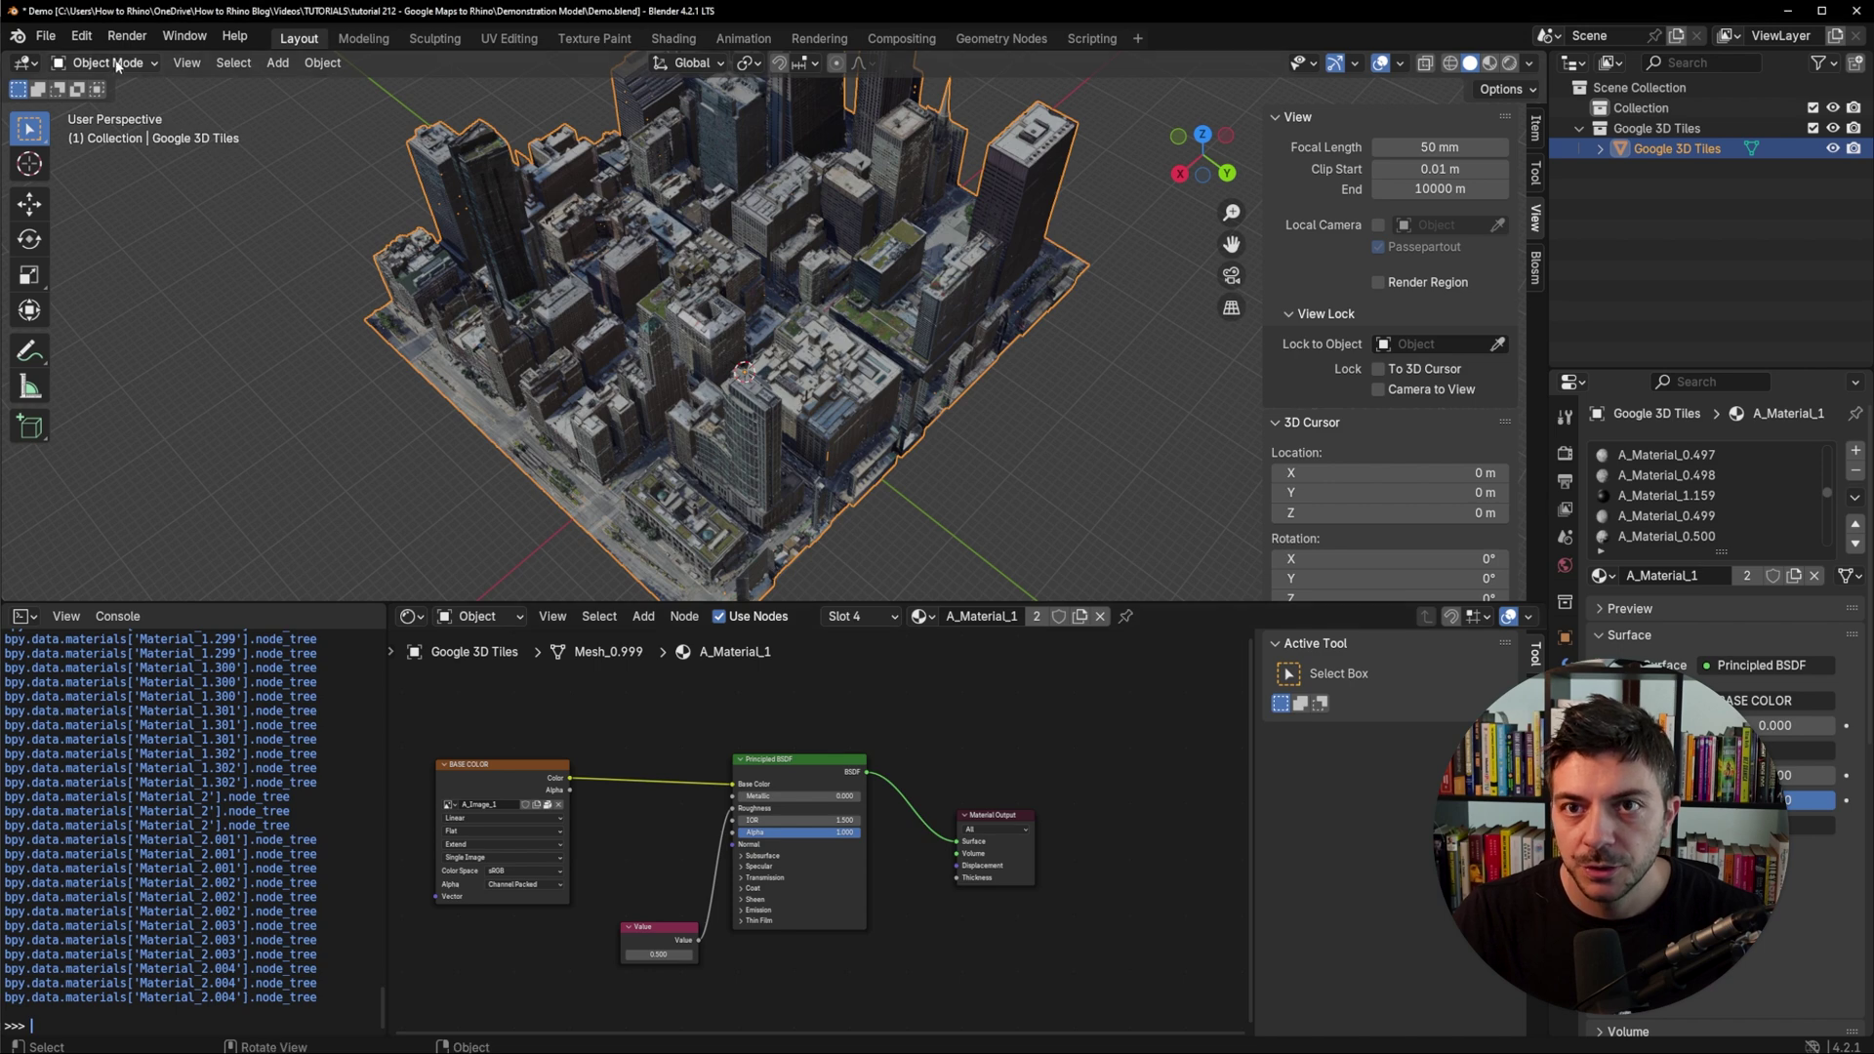
{"action": "left_click", "coordinate": [45, 35]}
{"action": "mouse_move", "coordinate": [118, 393]}
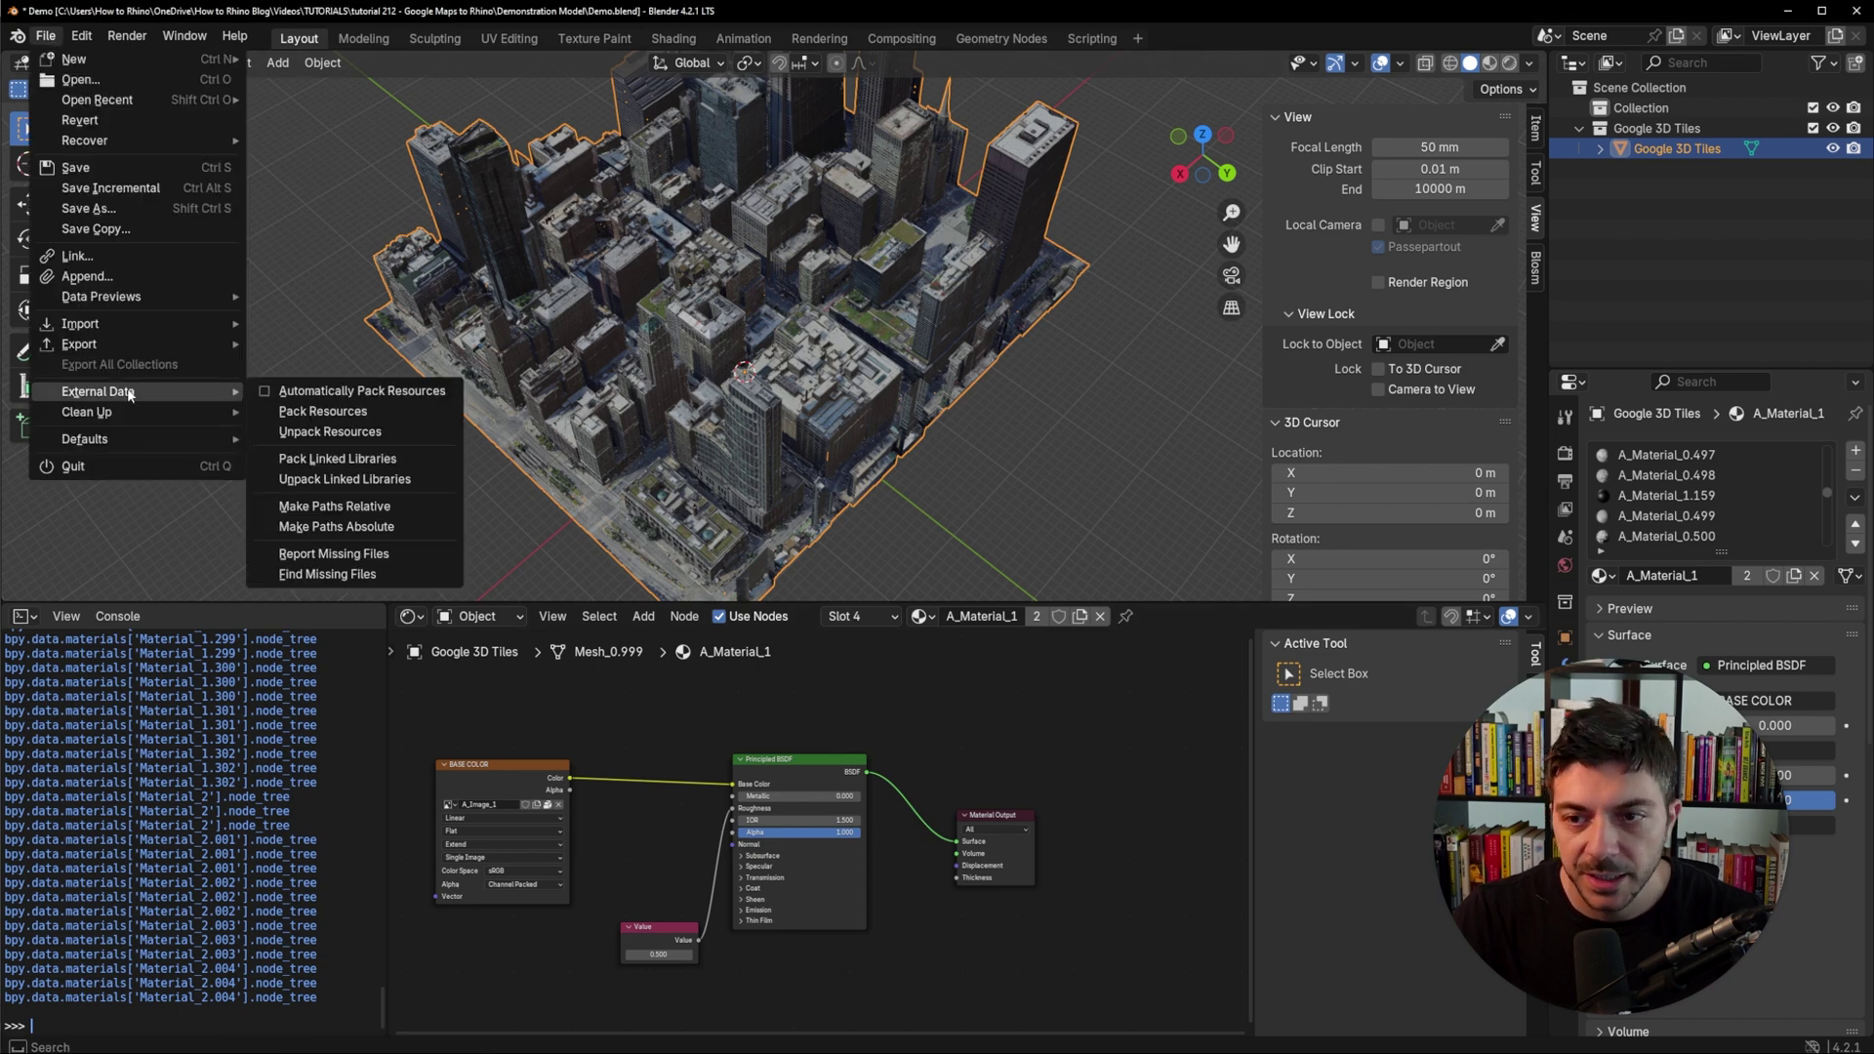
{"action": "left_click", "coordinate": [336, 433]}
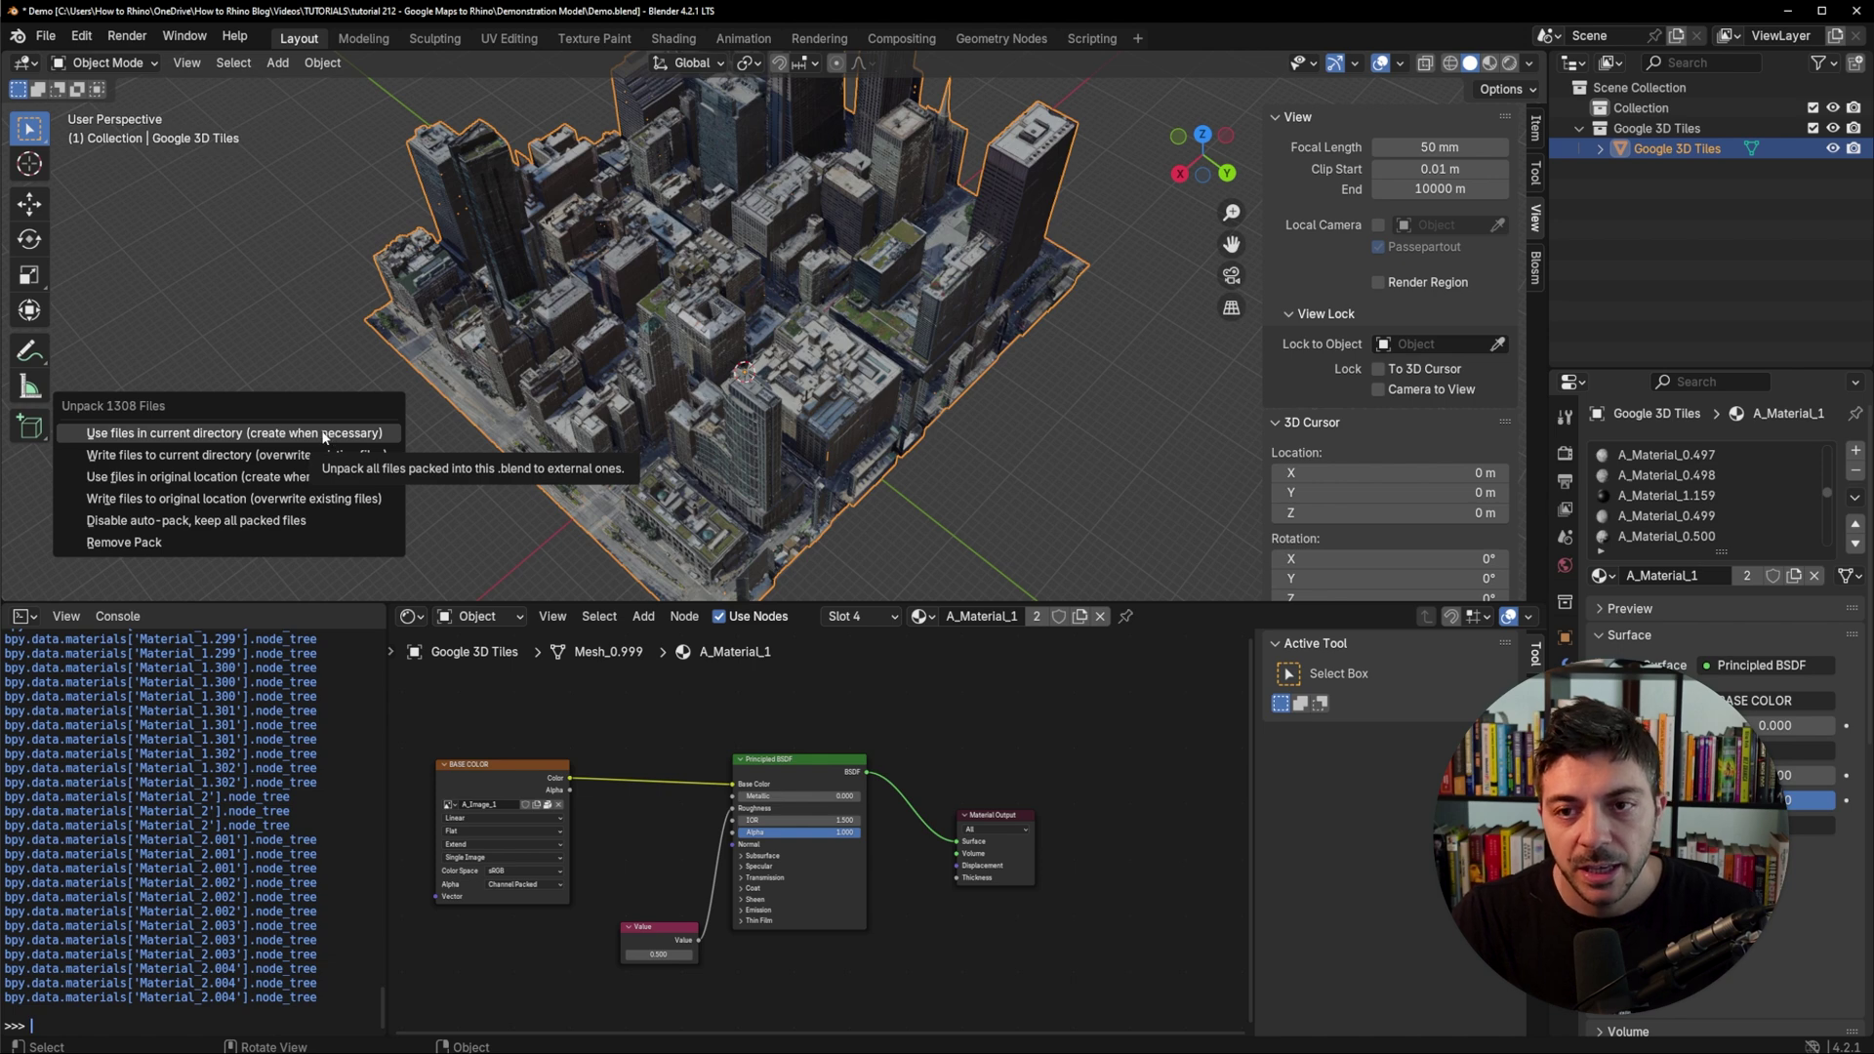
{"action": "left_click", "coordinate": [206, 433]}
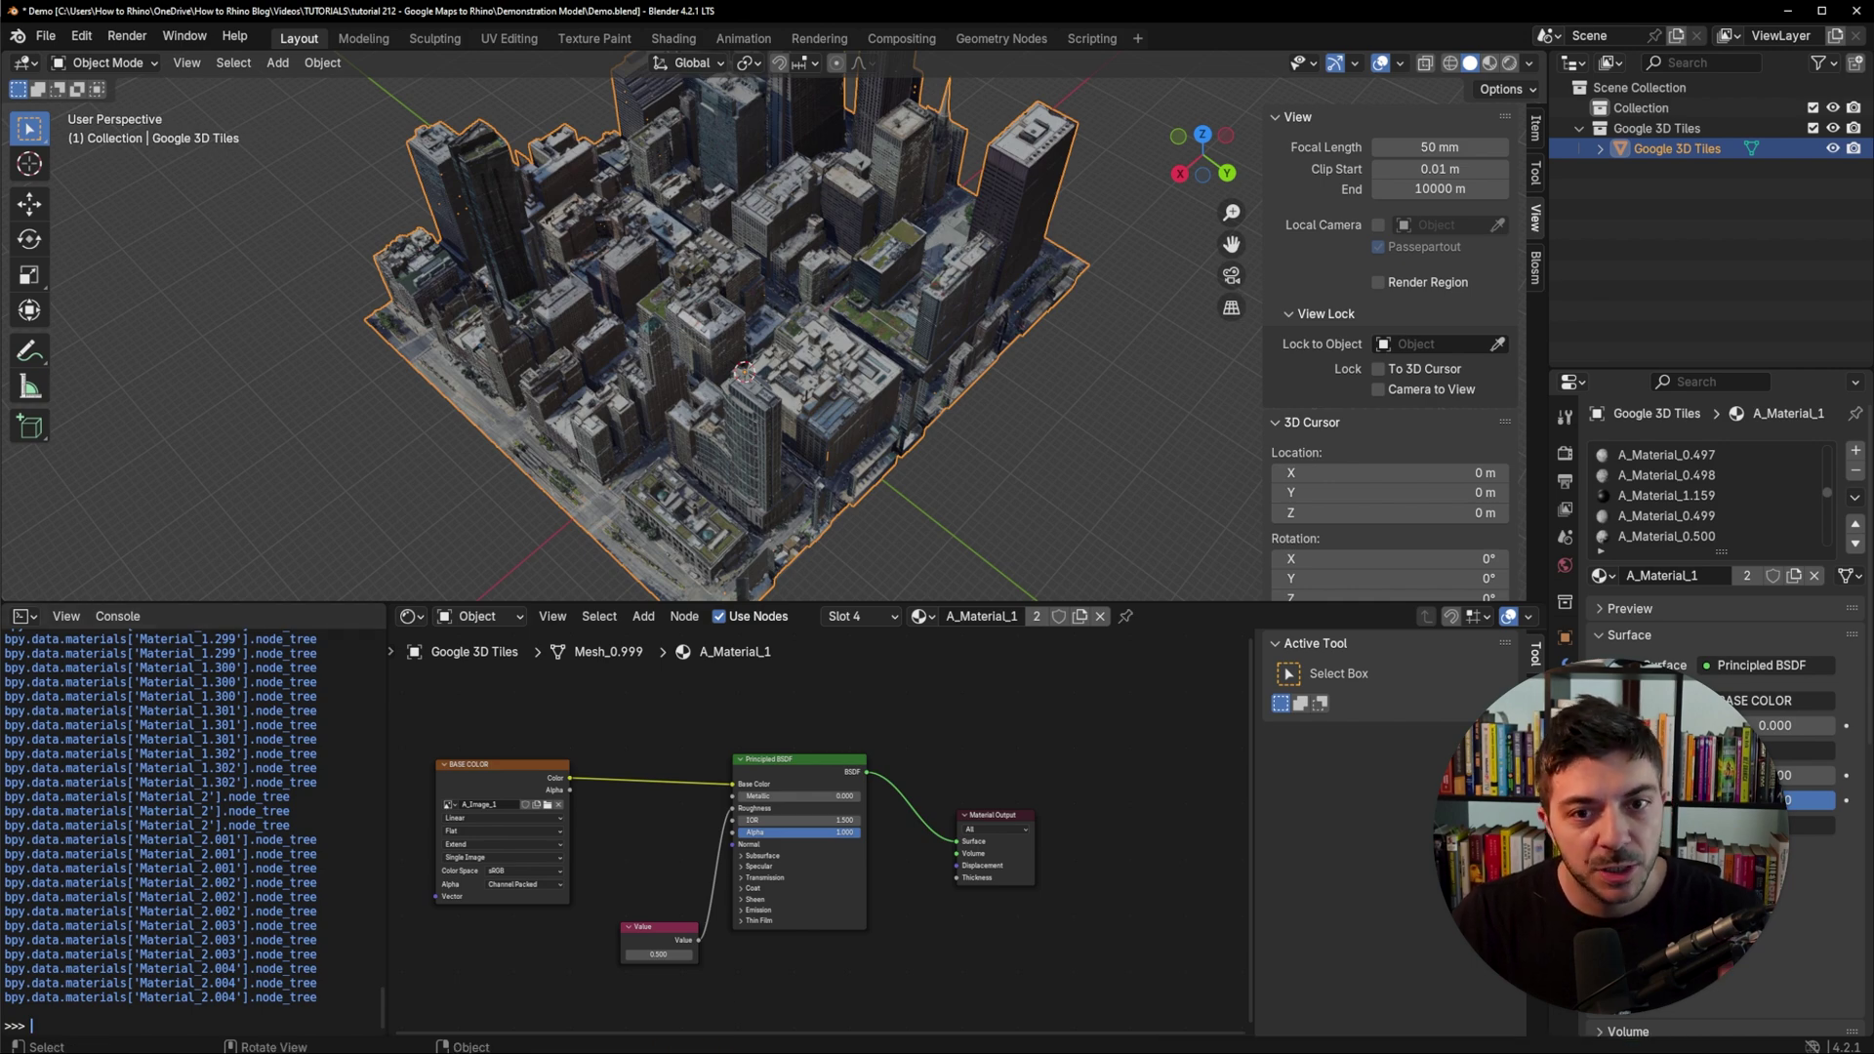
Switch to File Explorer, examine the unpacked images in the Demonstration Model's textures folder, and close the window.
{"action": "key", "text": "alt+Tab"}
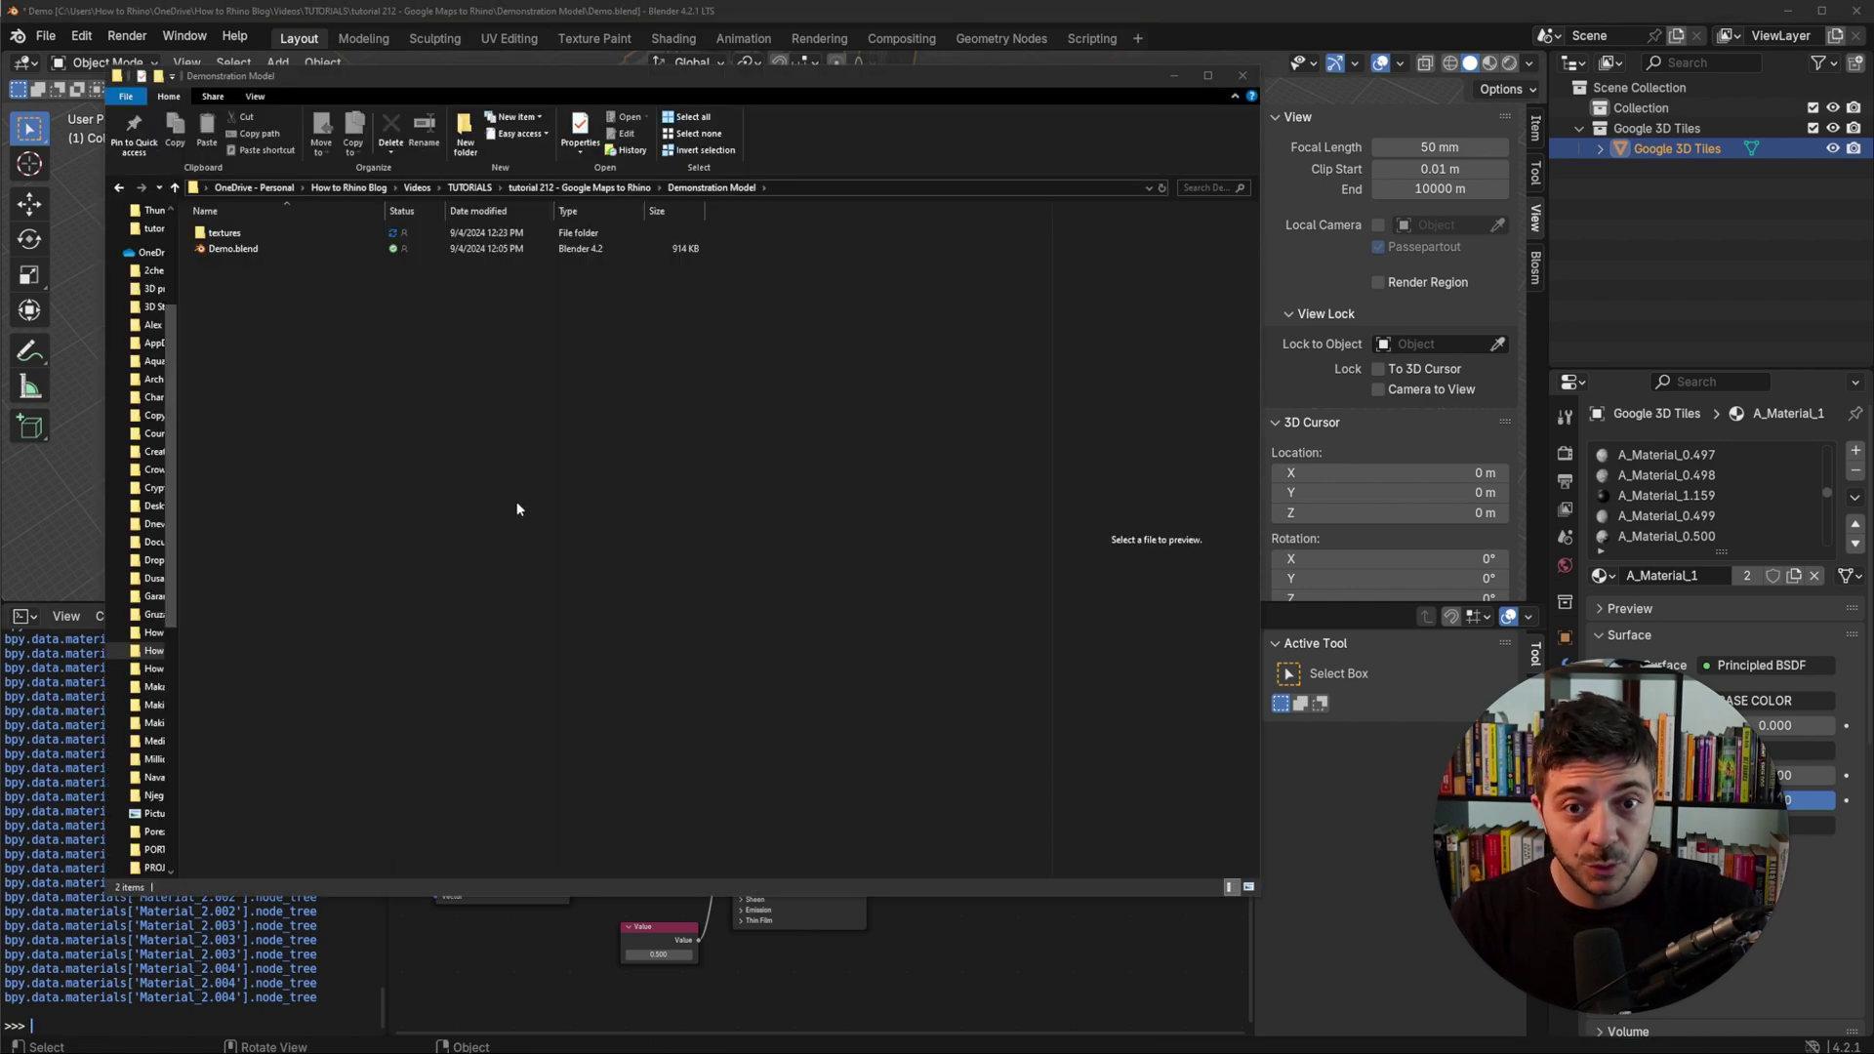
{"action": "left_click", "coordinate": [231, 250]}
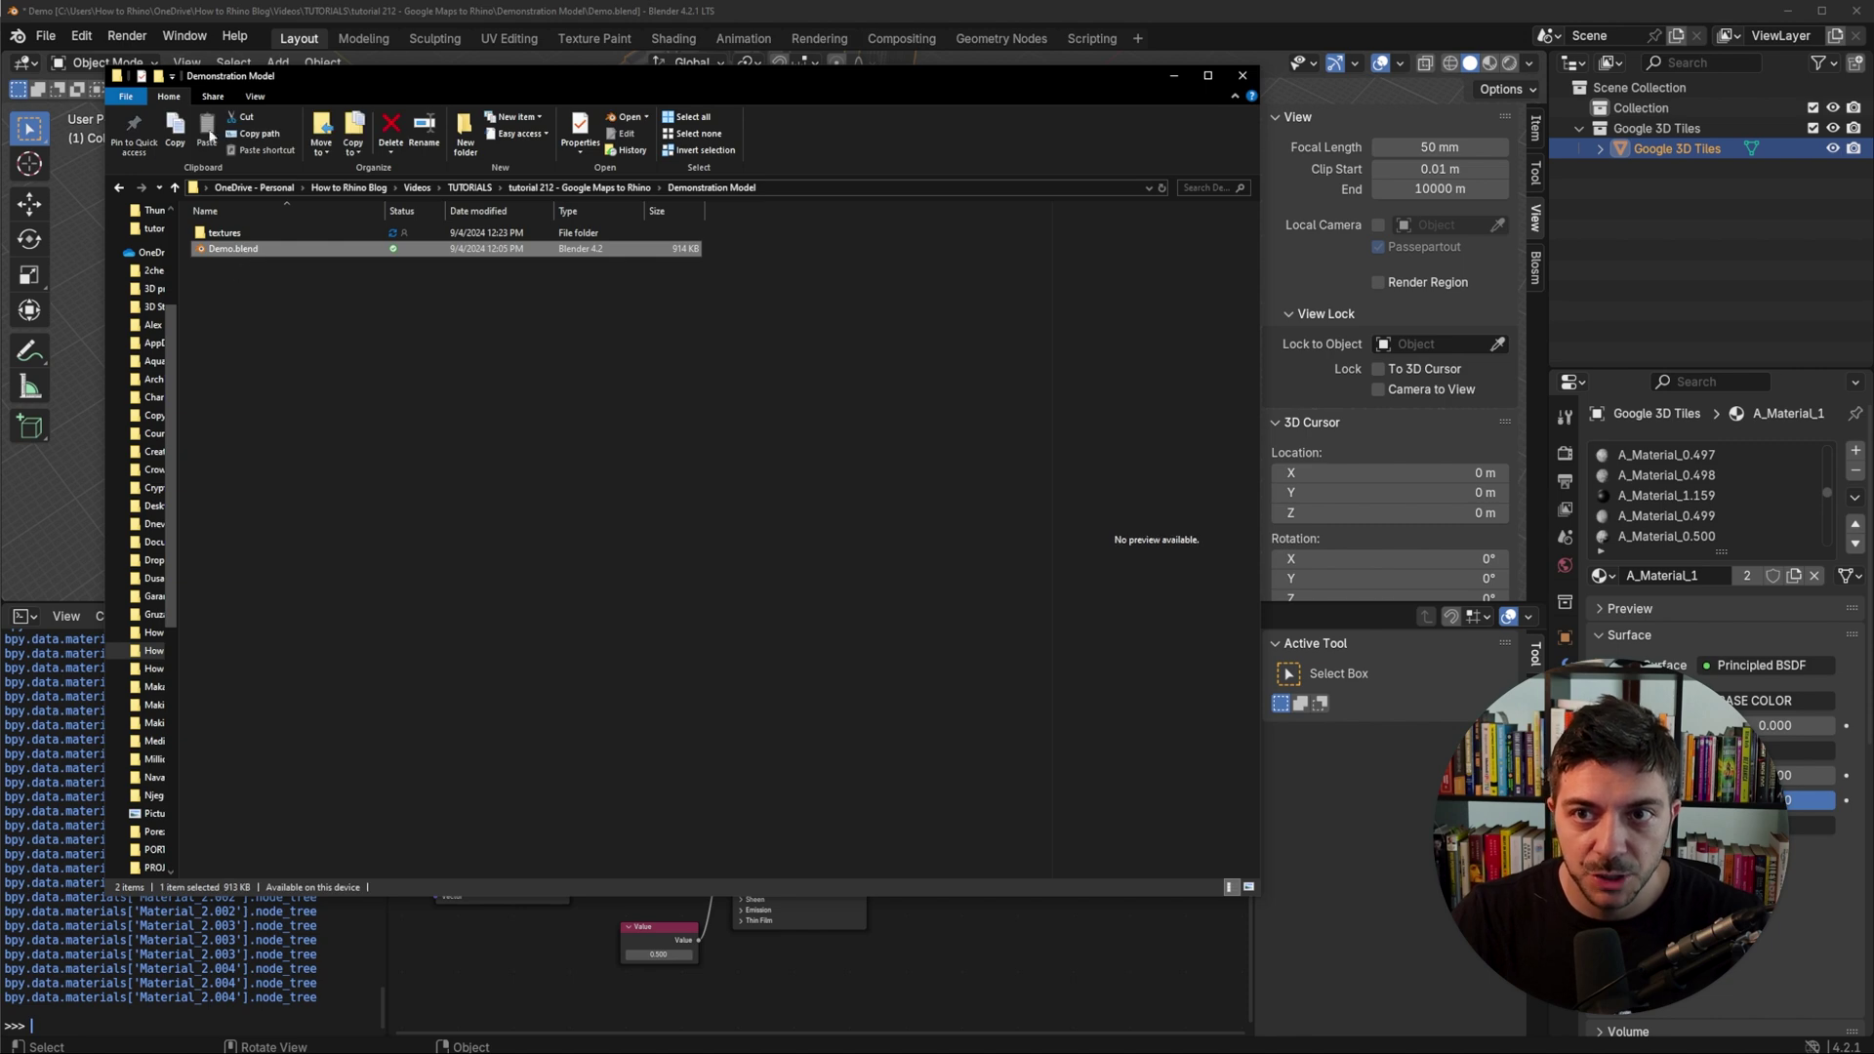
{"action": "double_click", "coordinate": [225, 233]}
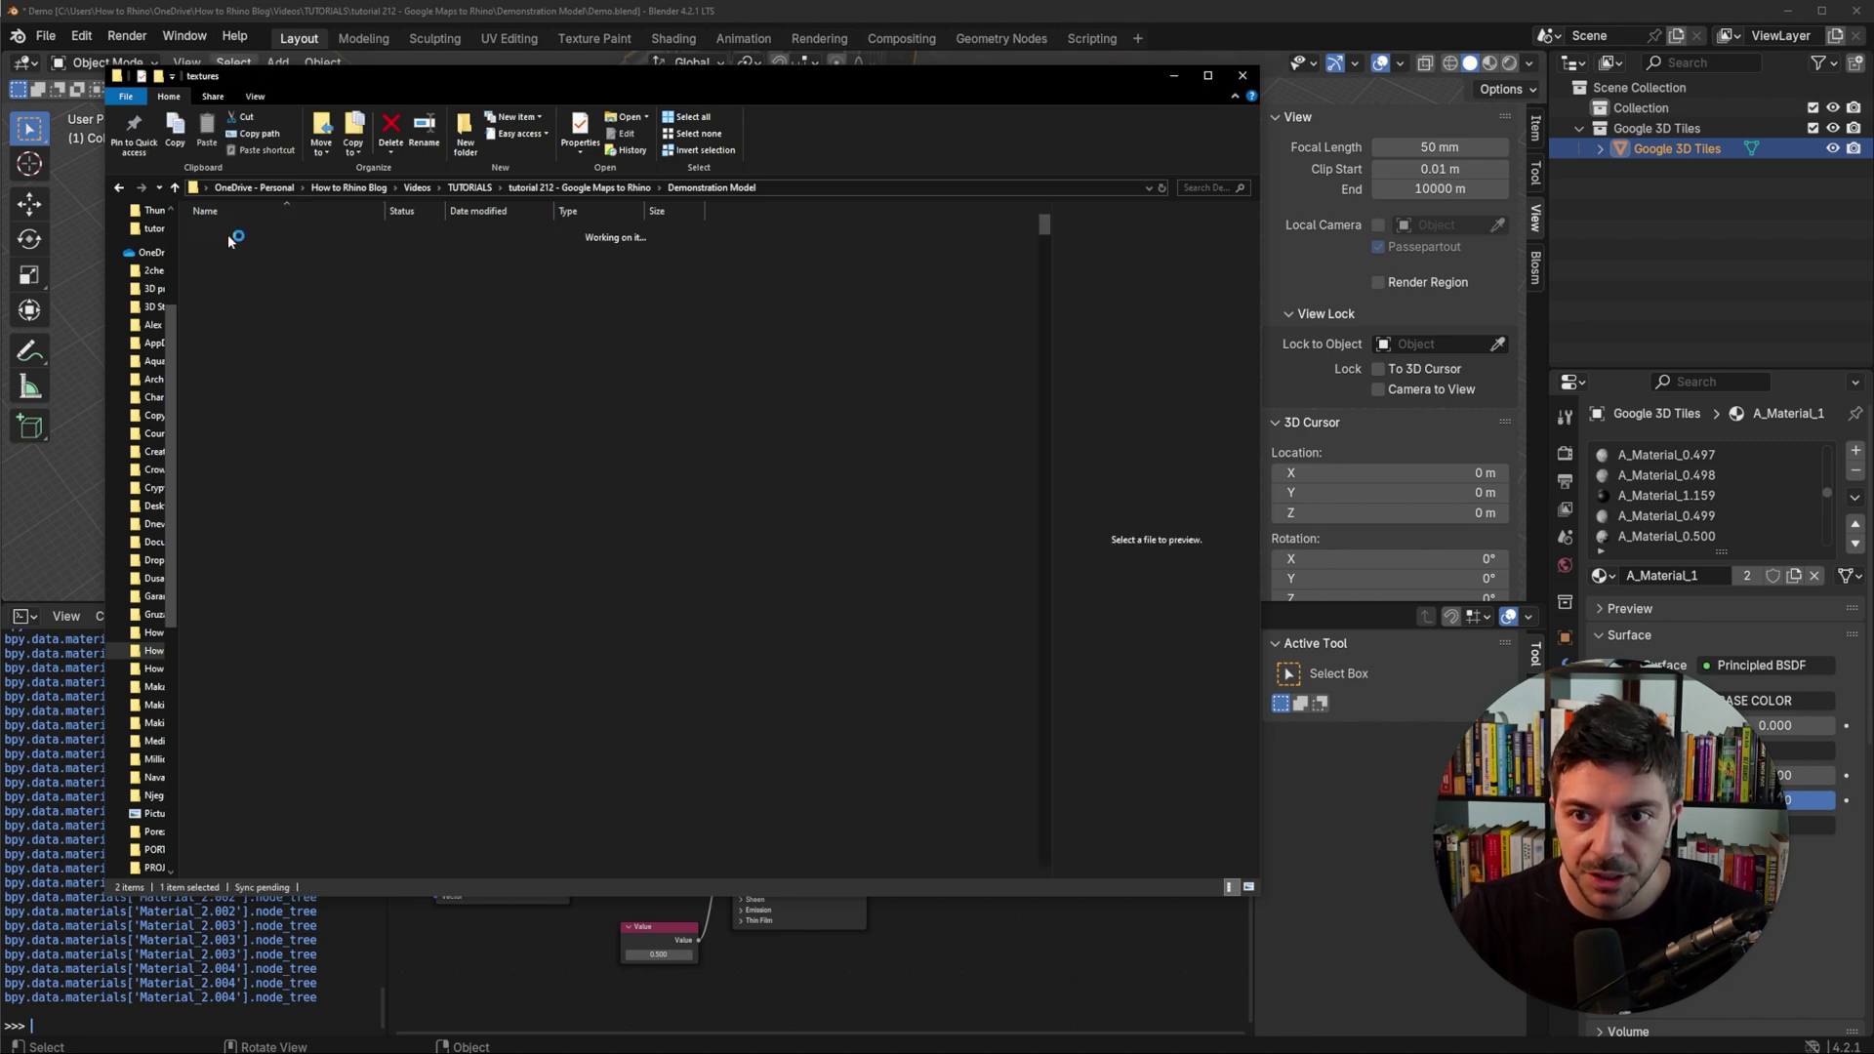
{"action": "scroll", "coordinate": [762, 633], "scroll_direction": "down", "scroll_amount": 10}
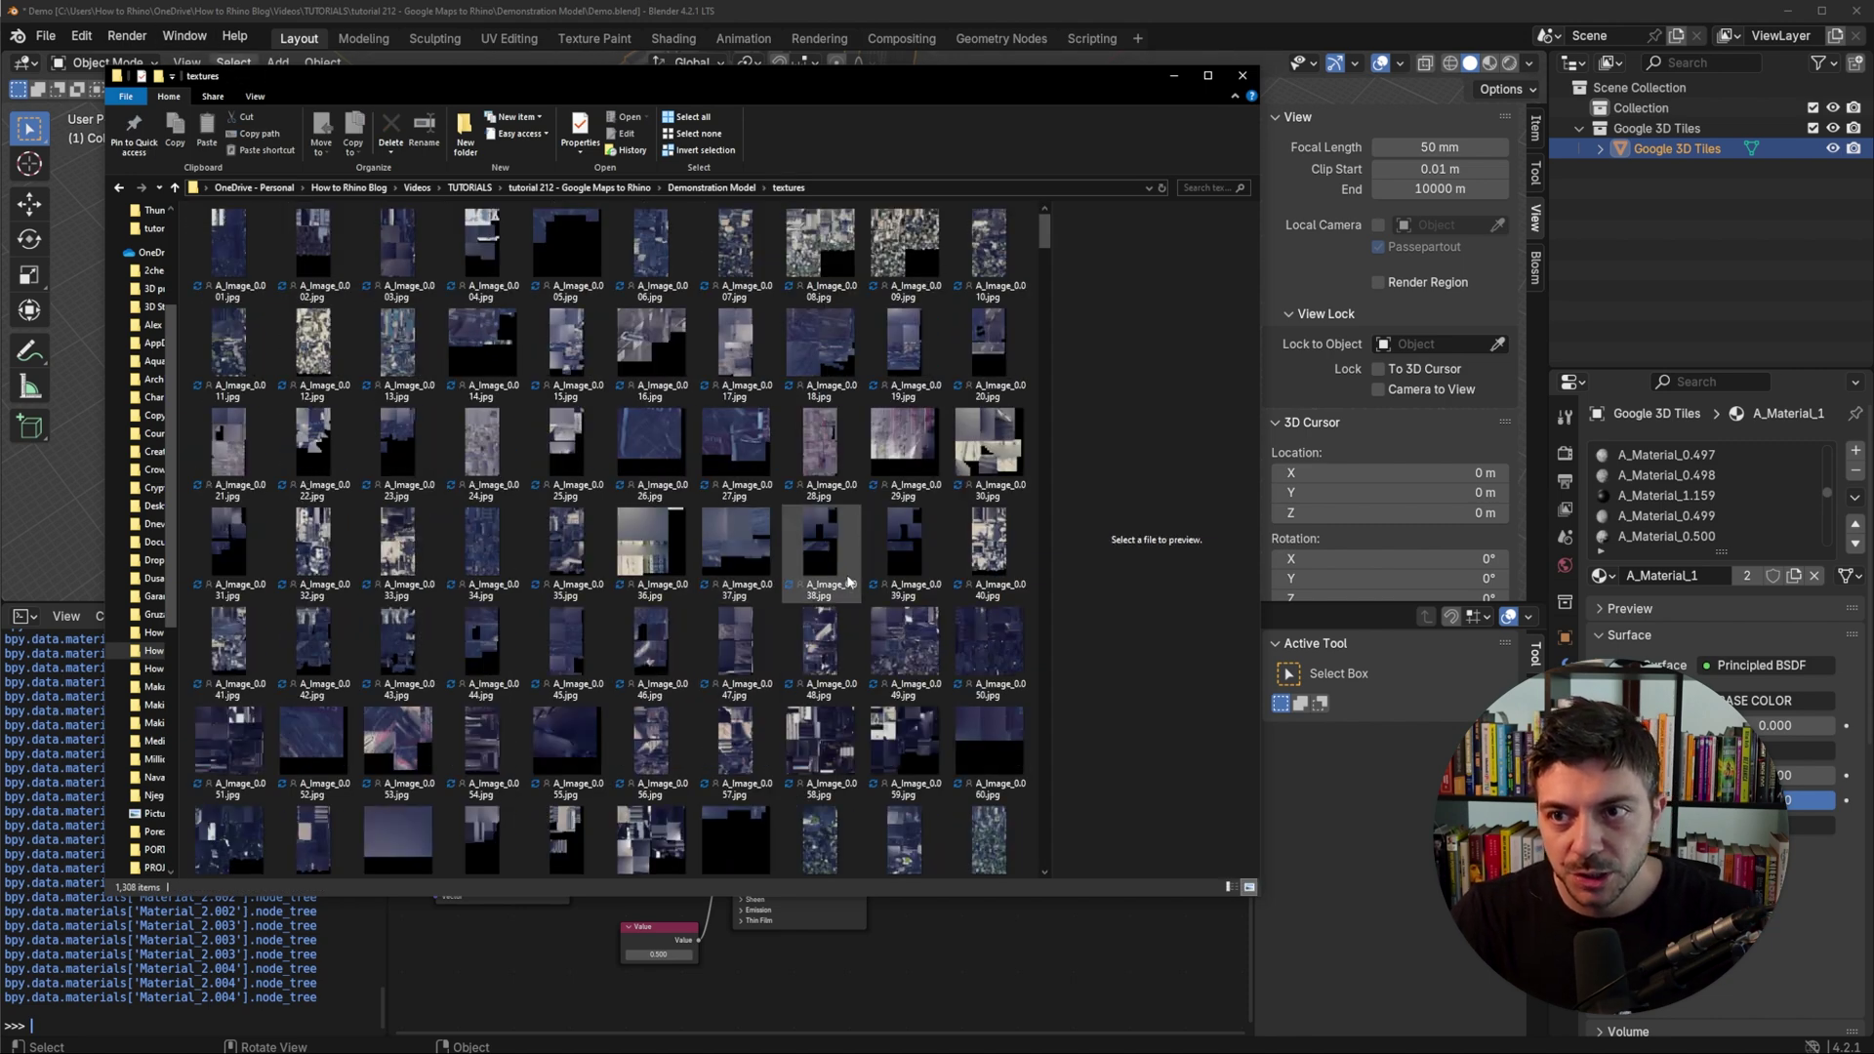
{"action": "scroll", "coordinate": [846, 585], "scroll_direction": "down", "scroll_amount": 20}
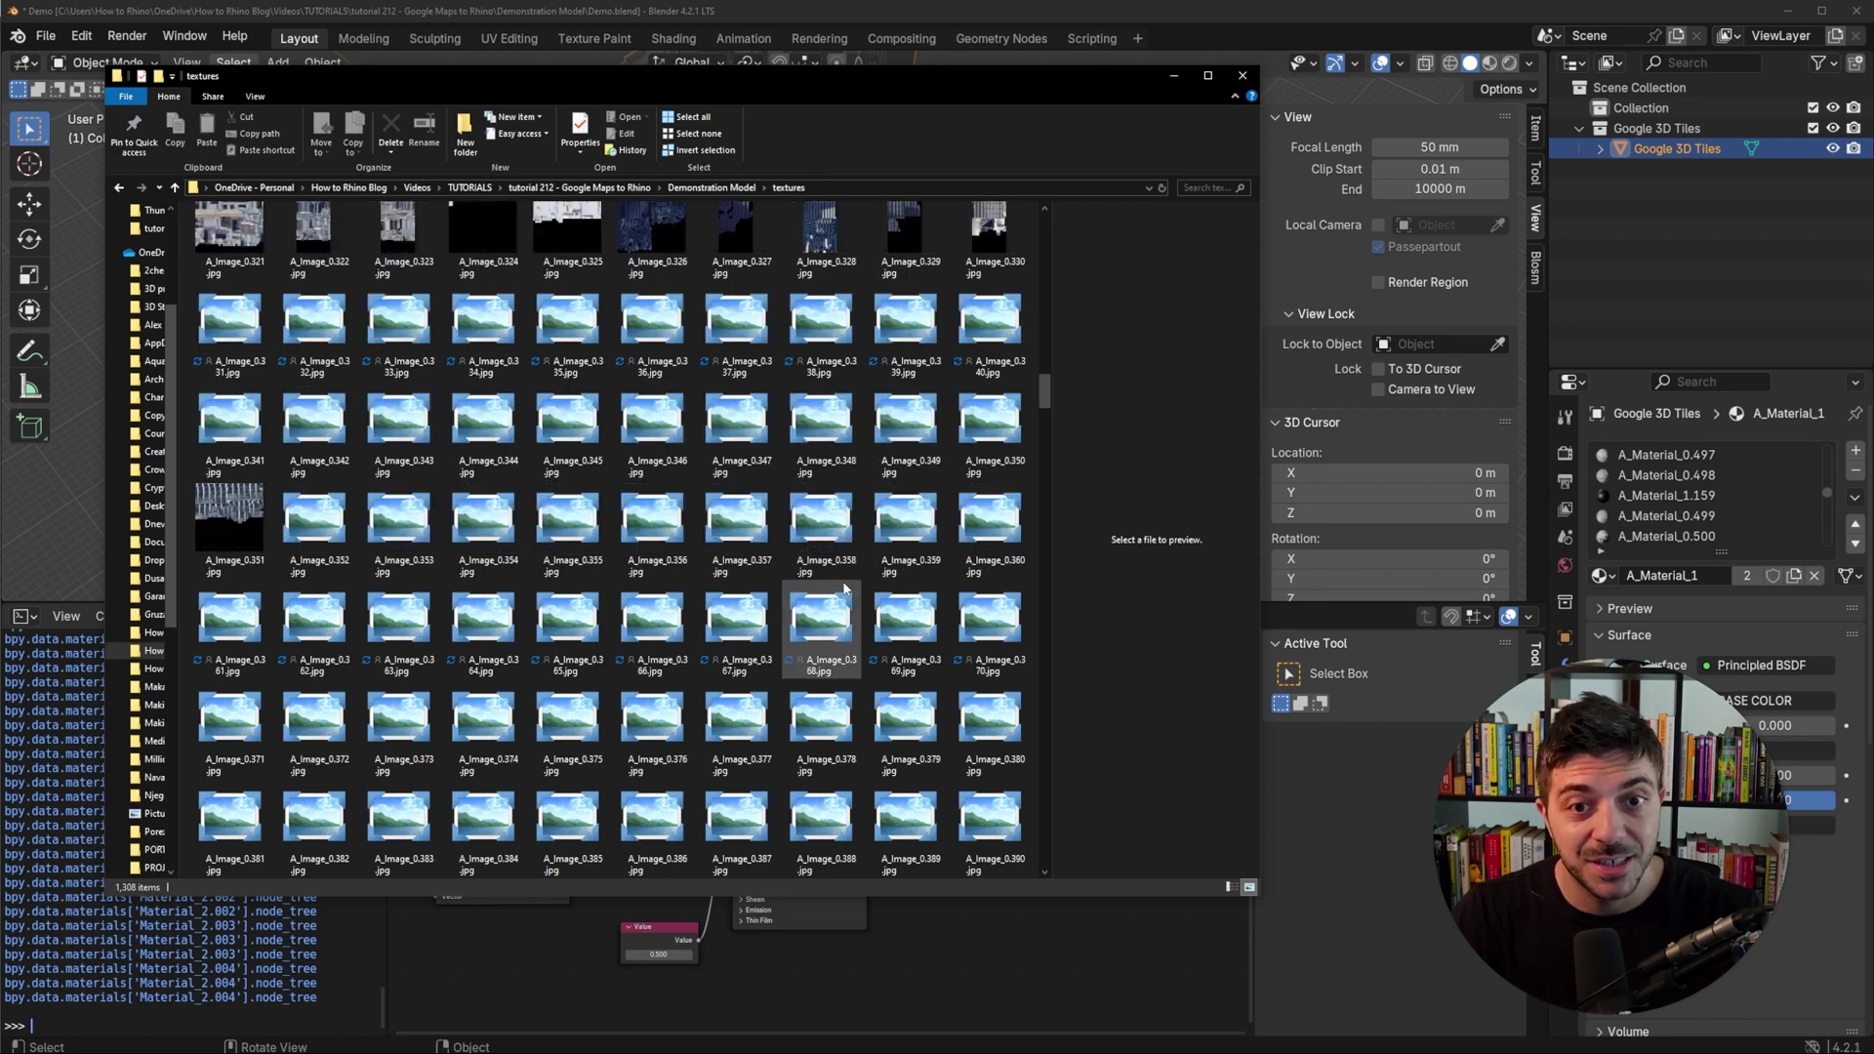
{"action": "scroll", "coordinate": [841, 592], "scroll_direction": "down", "scroll_amount": 10}
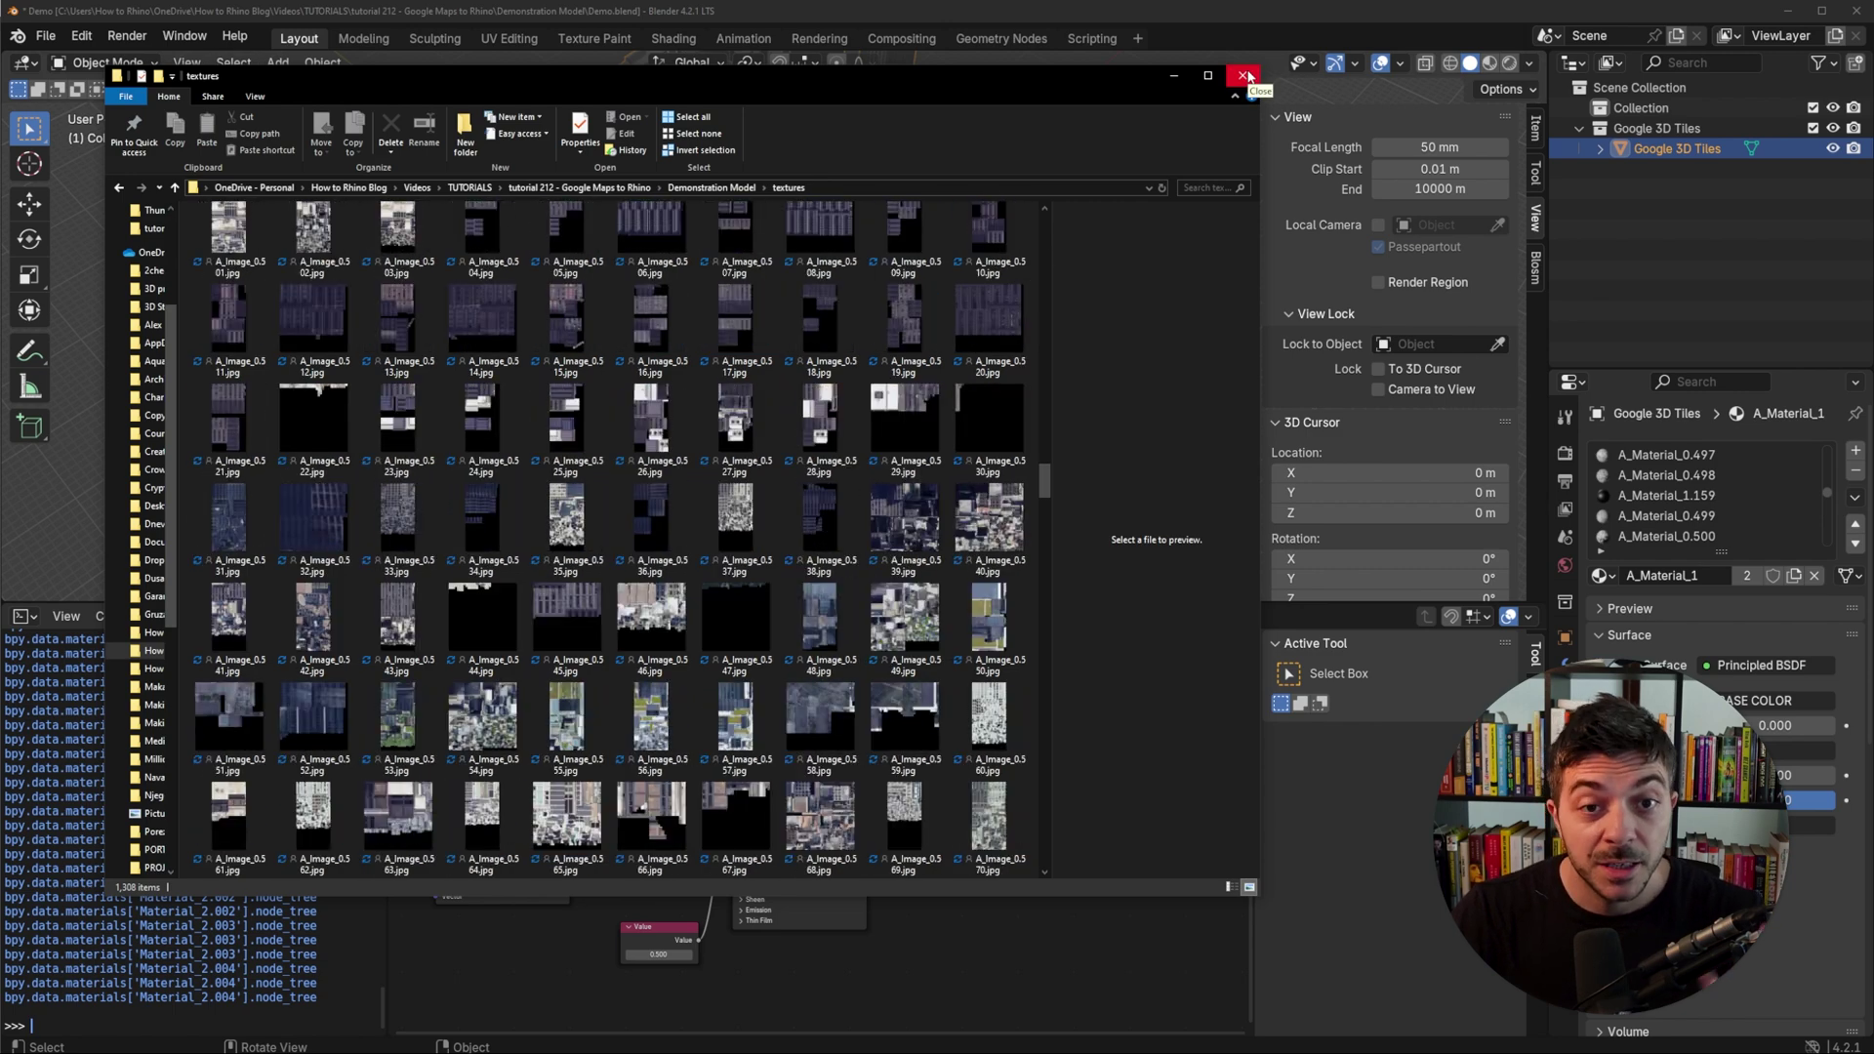
{"action": "left_click", "coordinate": [1245, 76]}
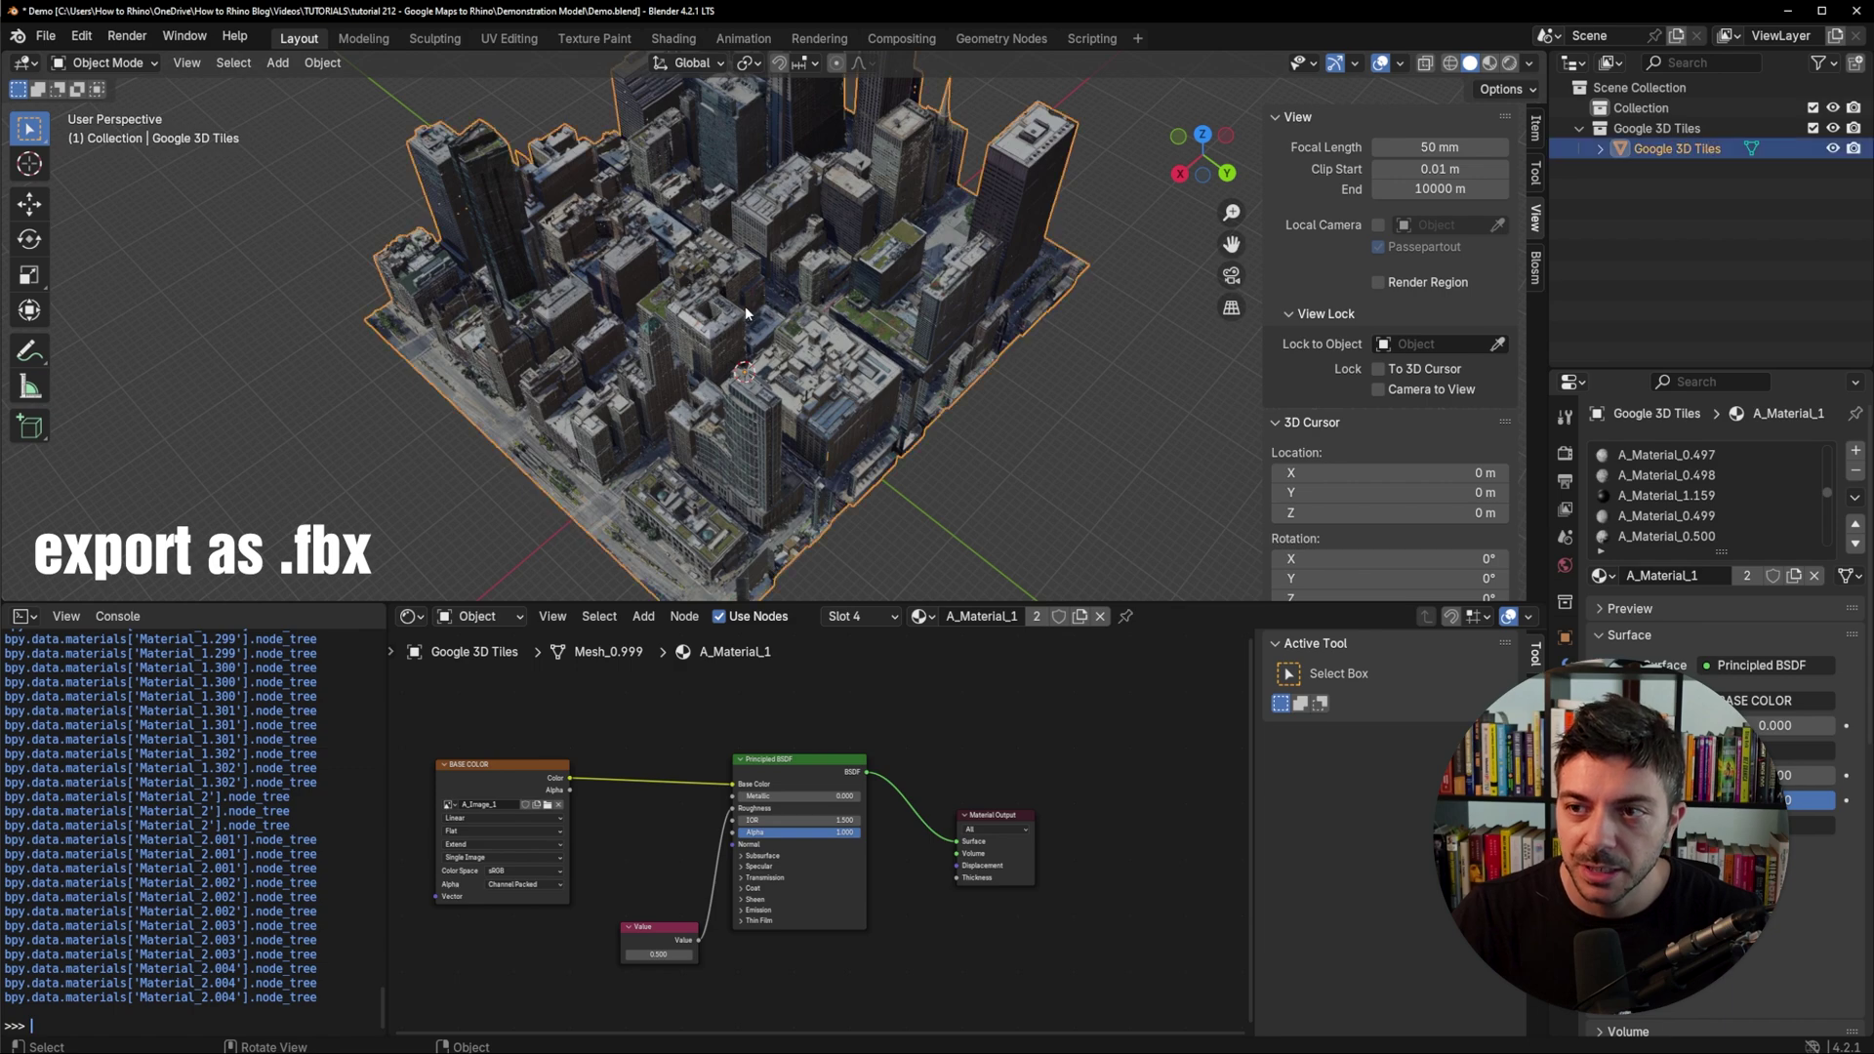
Export the city model as Demo.fbx into the textures folder, limited to selected objects.
{"action": "left_click", "coordinate": [45, 35]}
{"action": "mouse_move", "coordinate": [109, 341]}
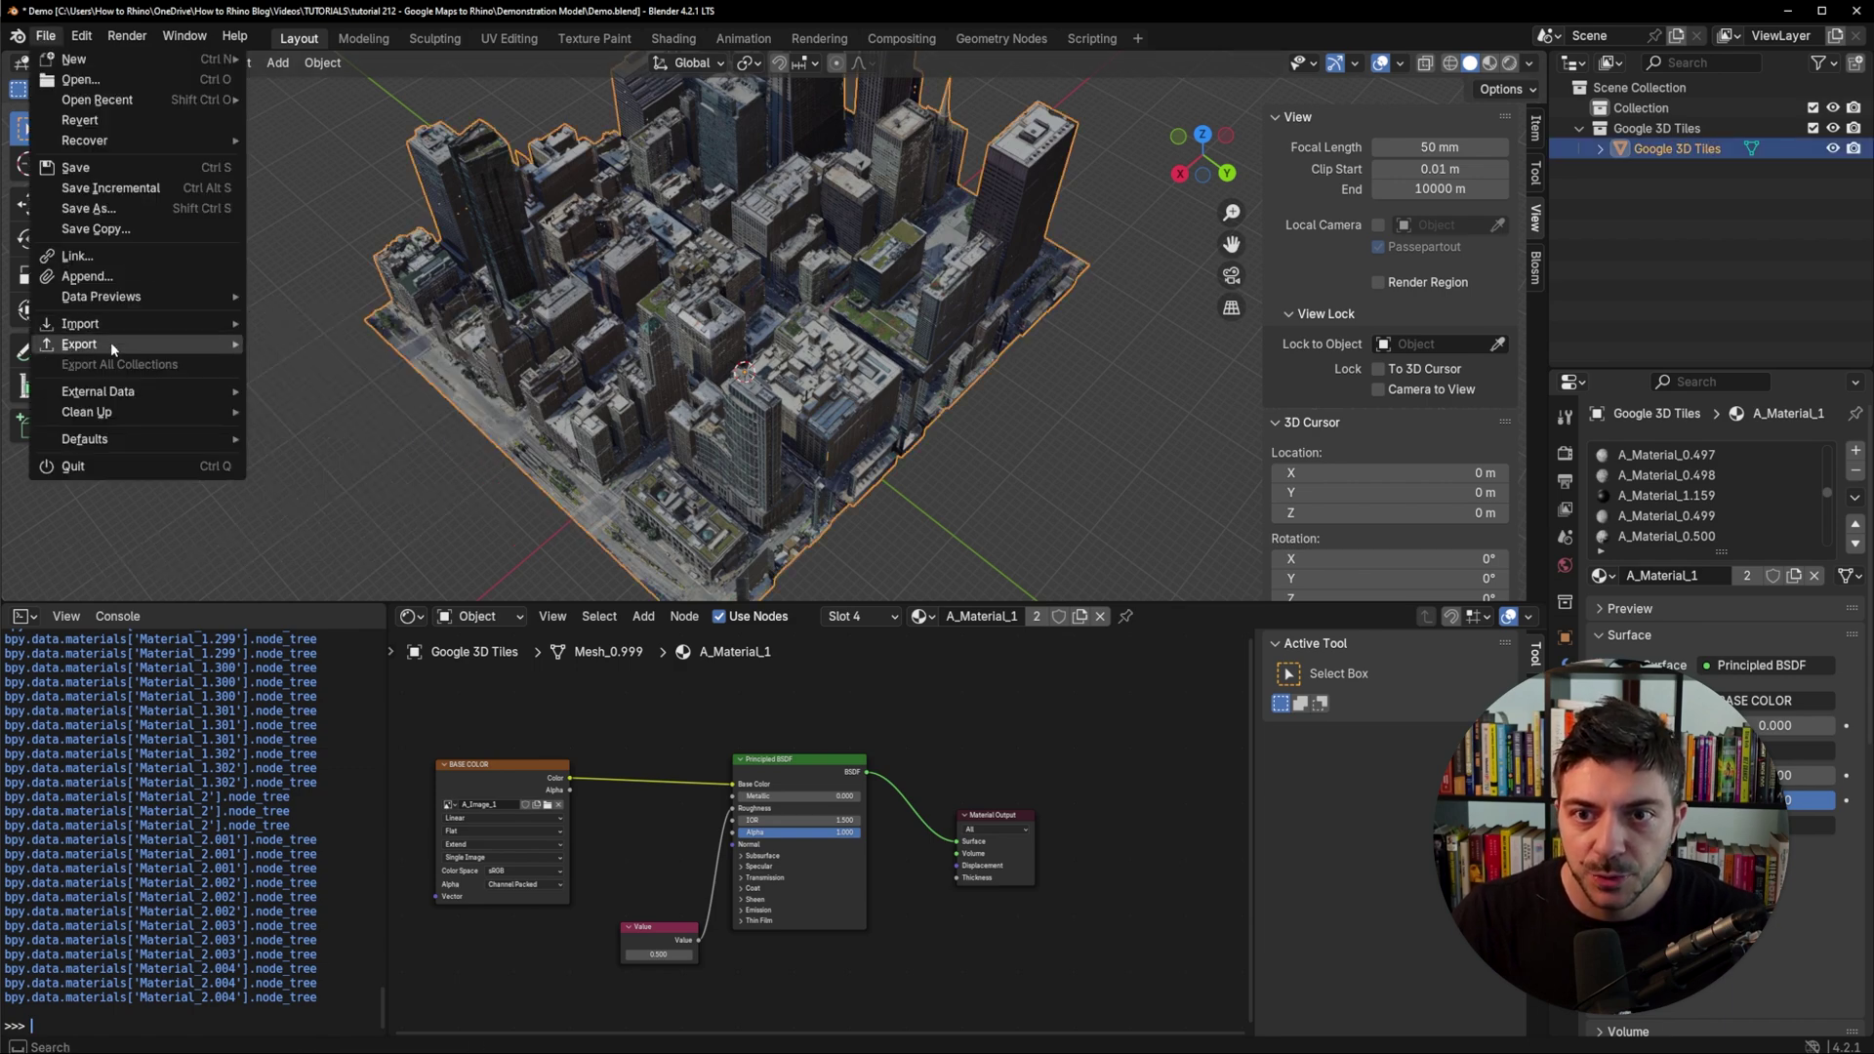
{"action": "left_click", "coordinate": [308, 528]}
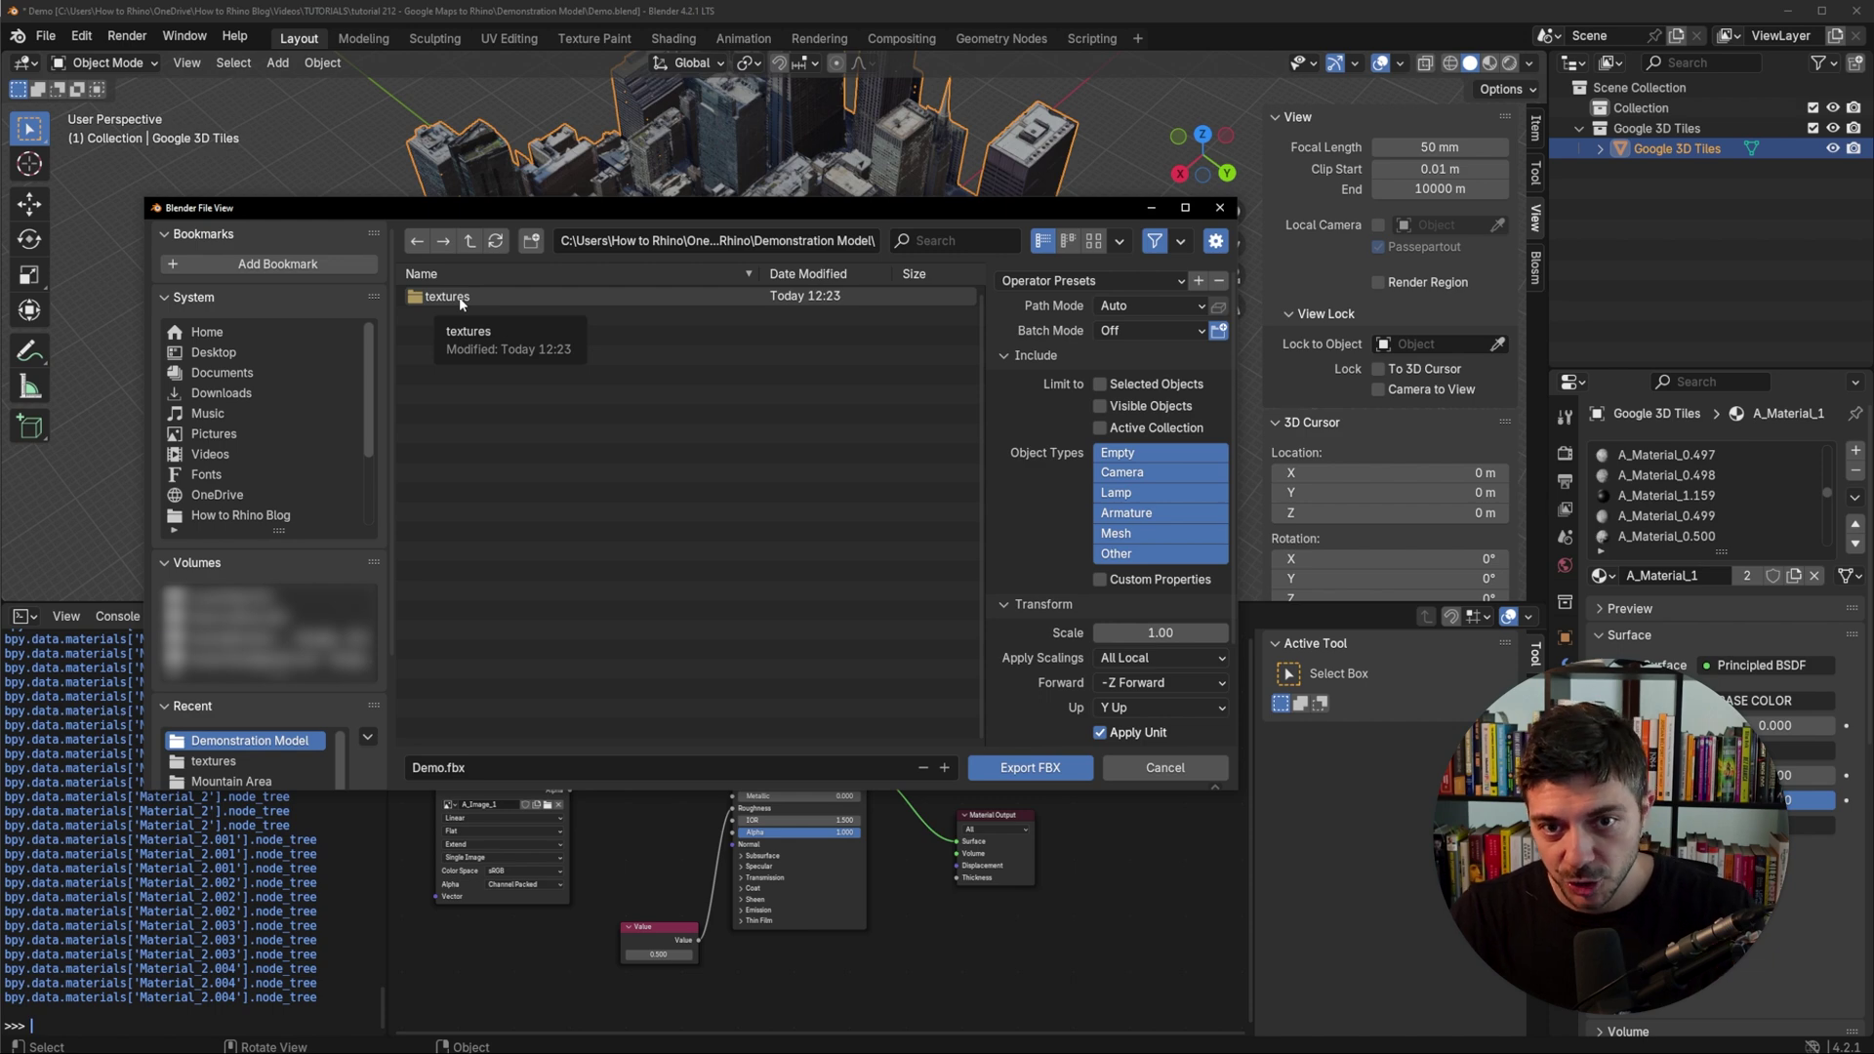
{"action": "double_click", "coordinate": [458, 297]}
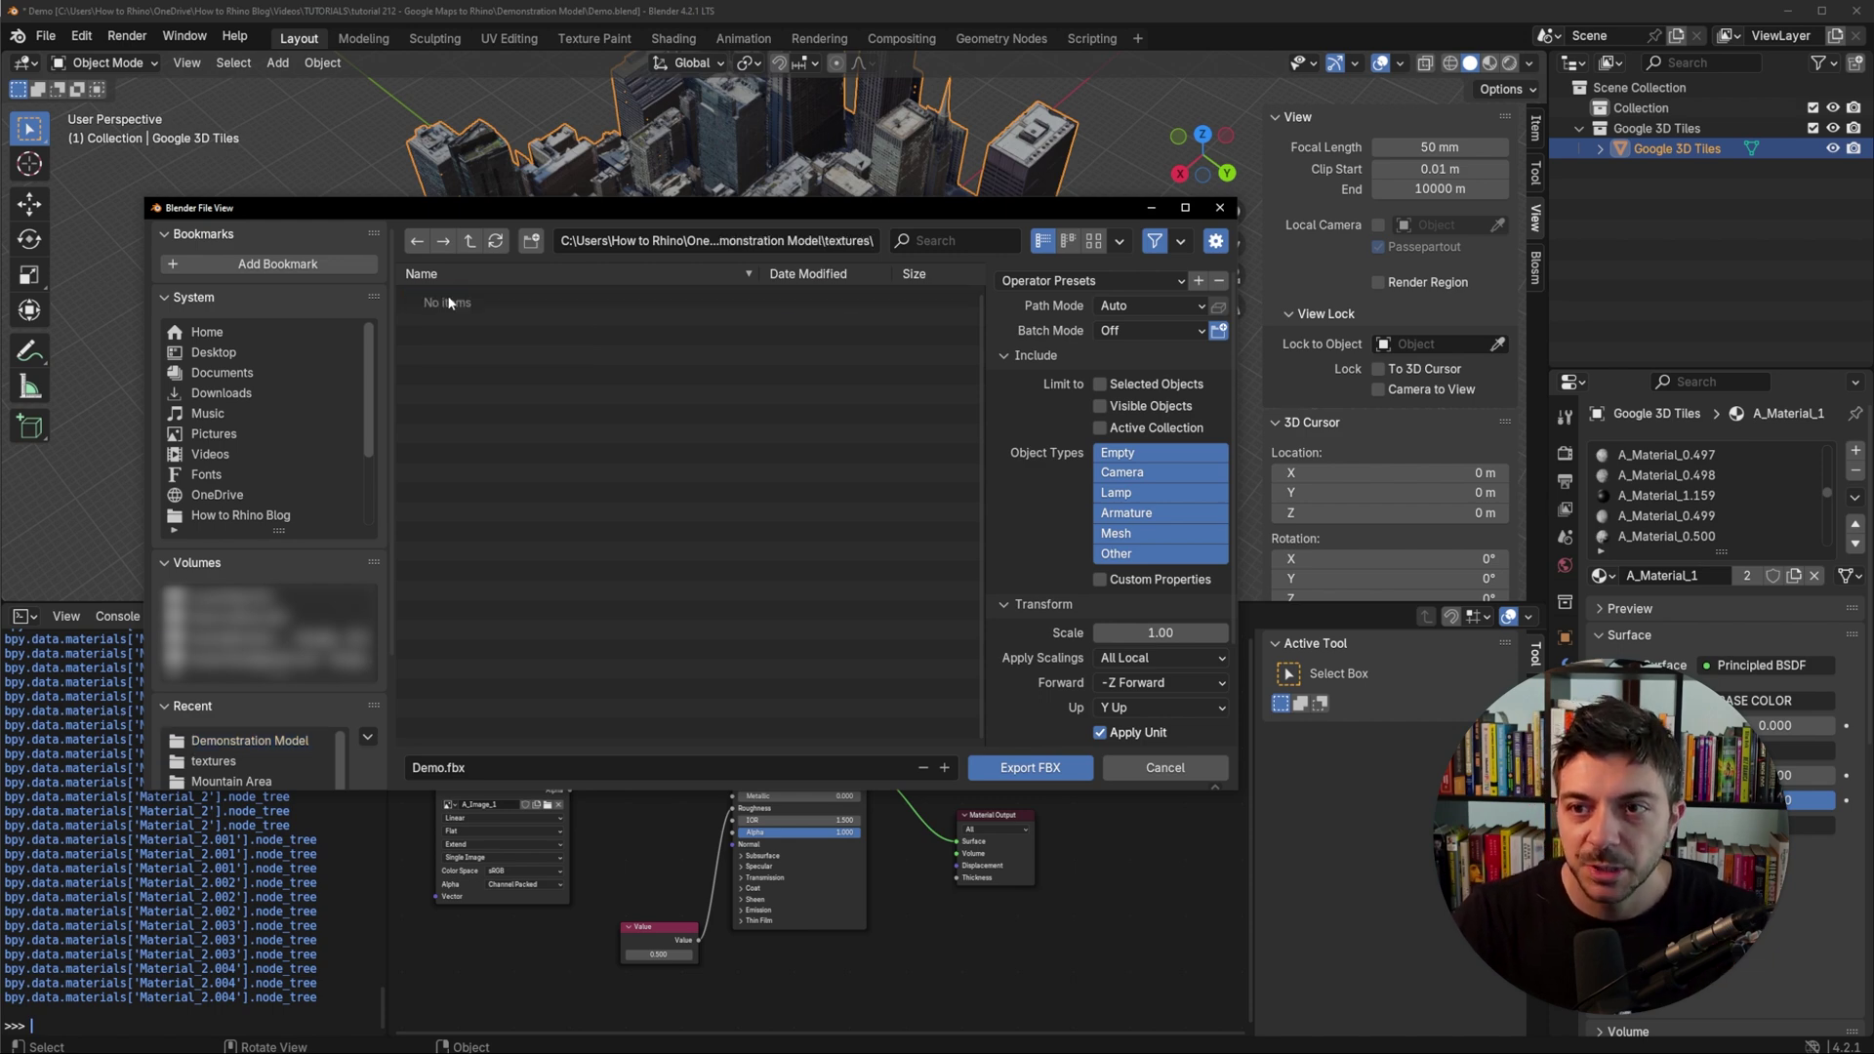
{"action": "left_click", "coordinate": [535, 768]}
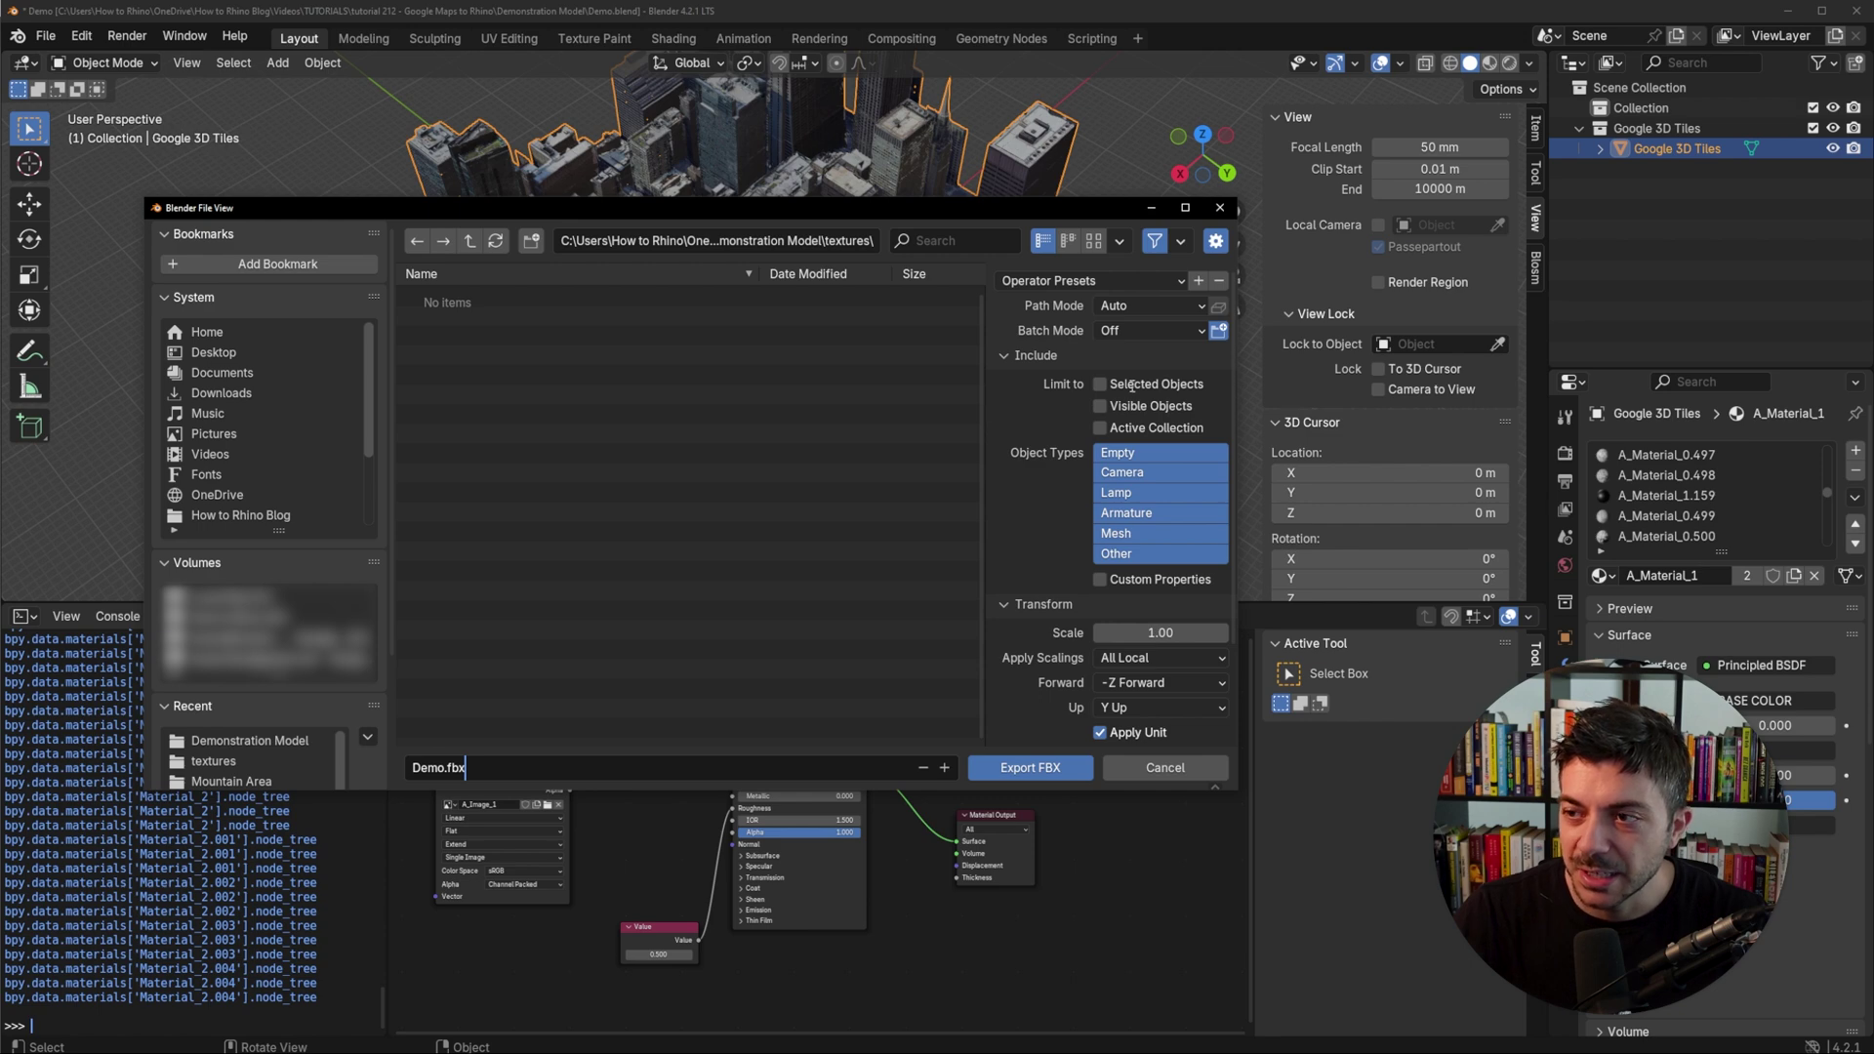
{"action": "left_click", "coordinate": [1099, 385]}
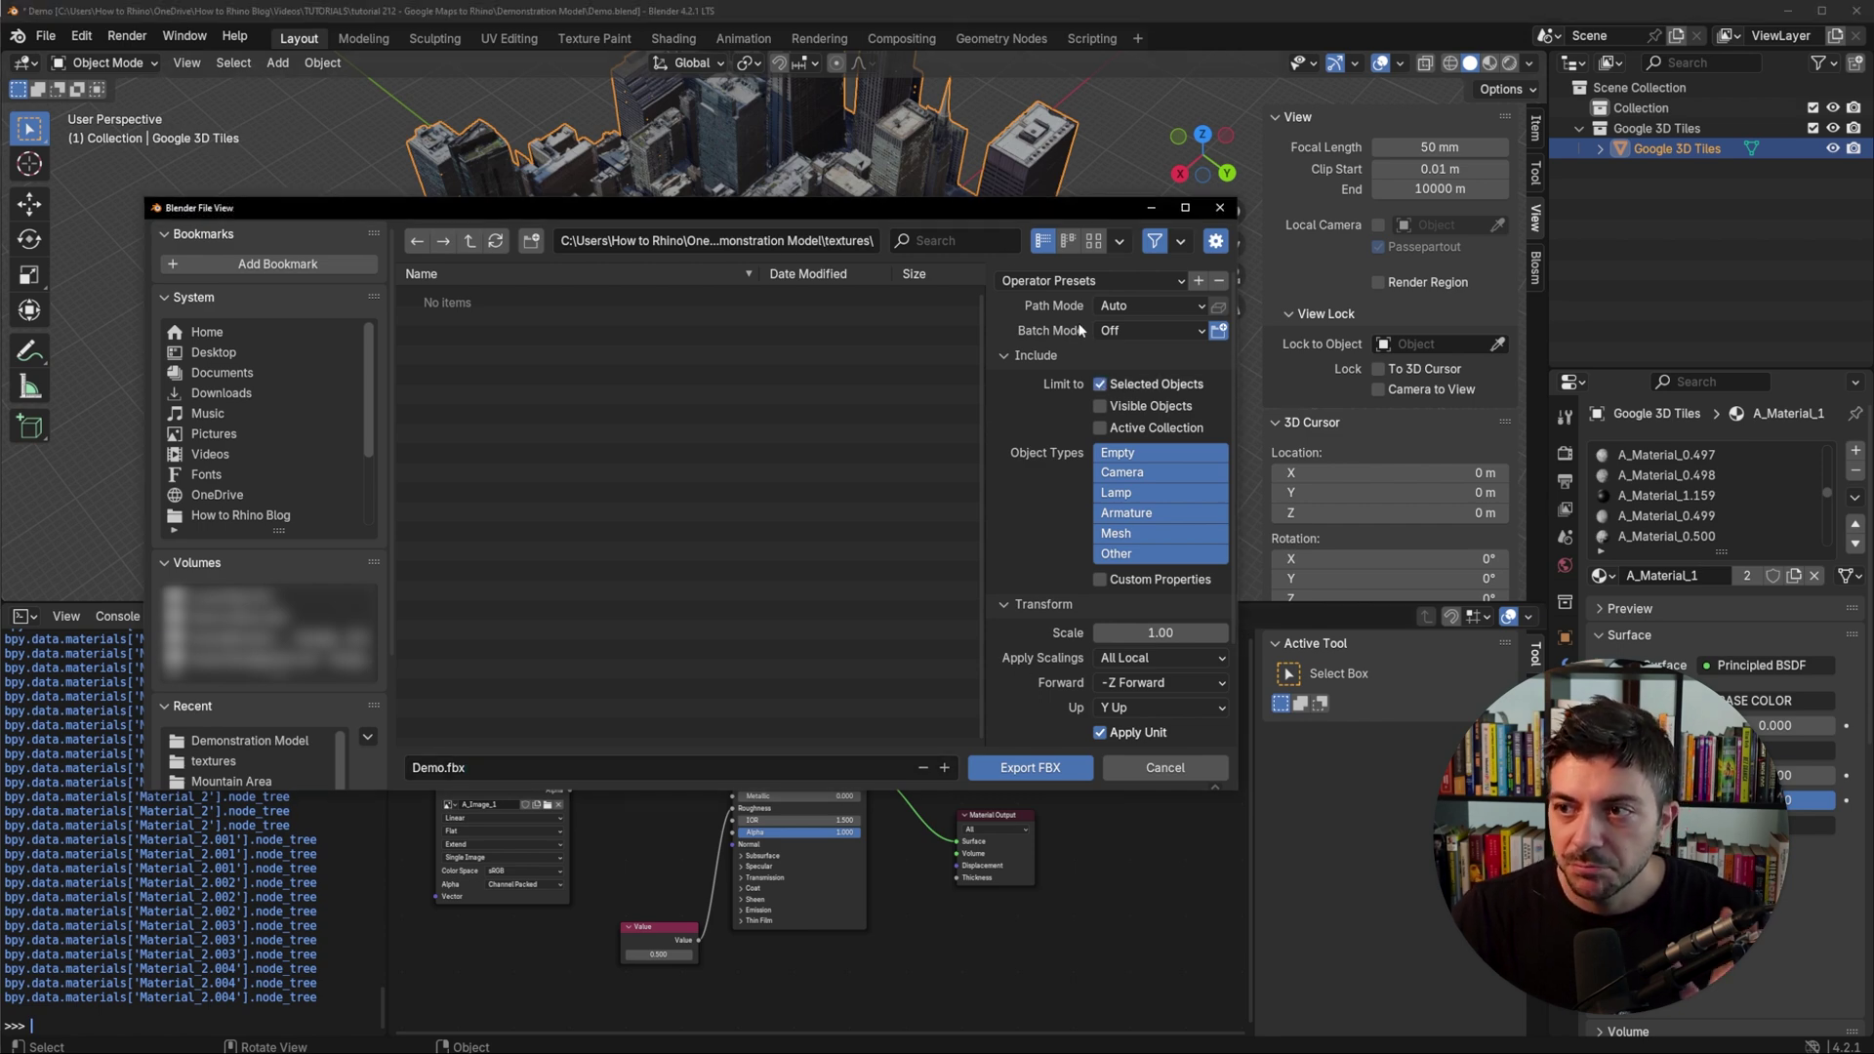
{"action": "left_click", "coordinate": [1025, 769]}
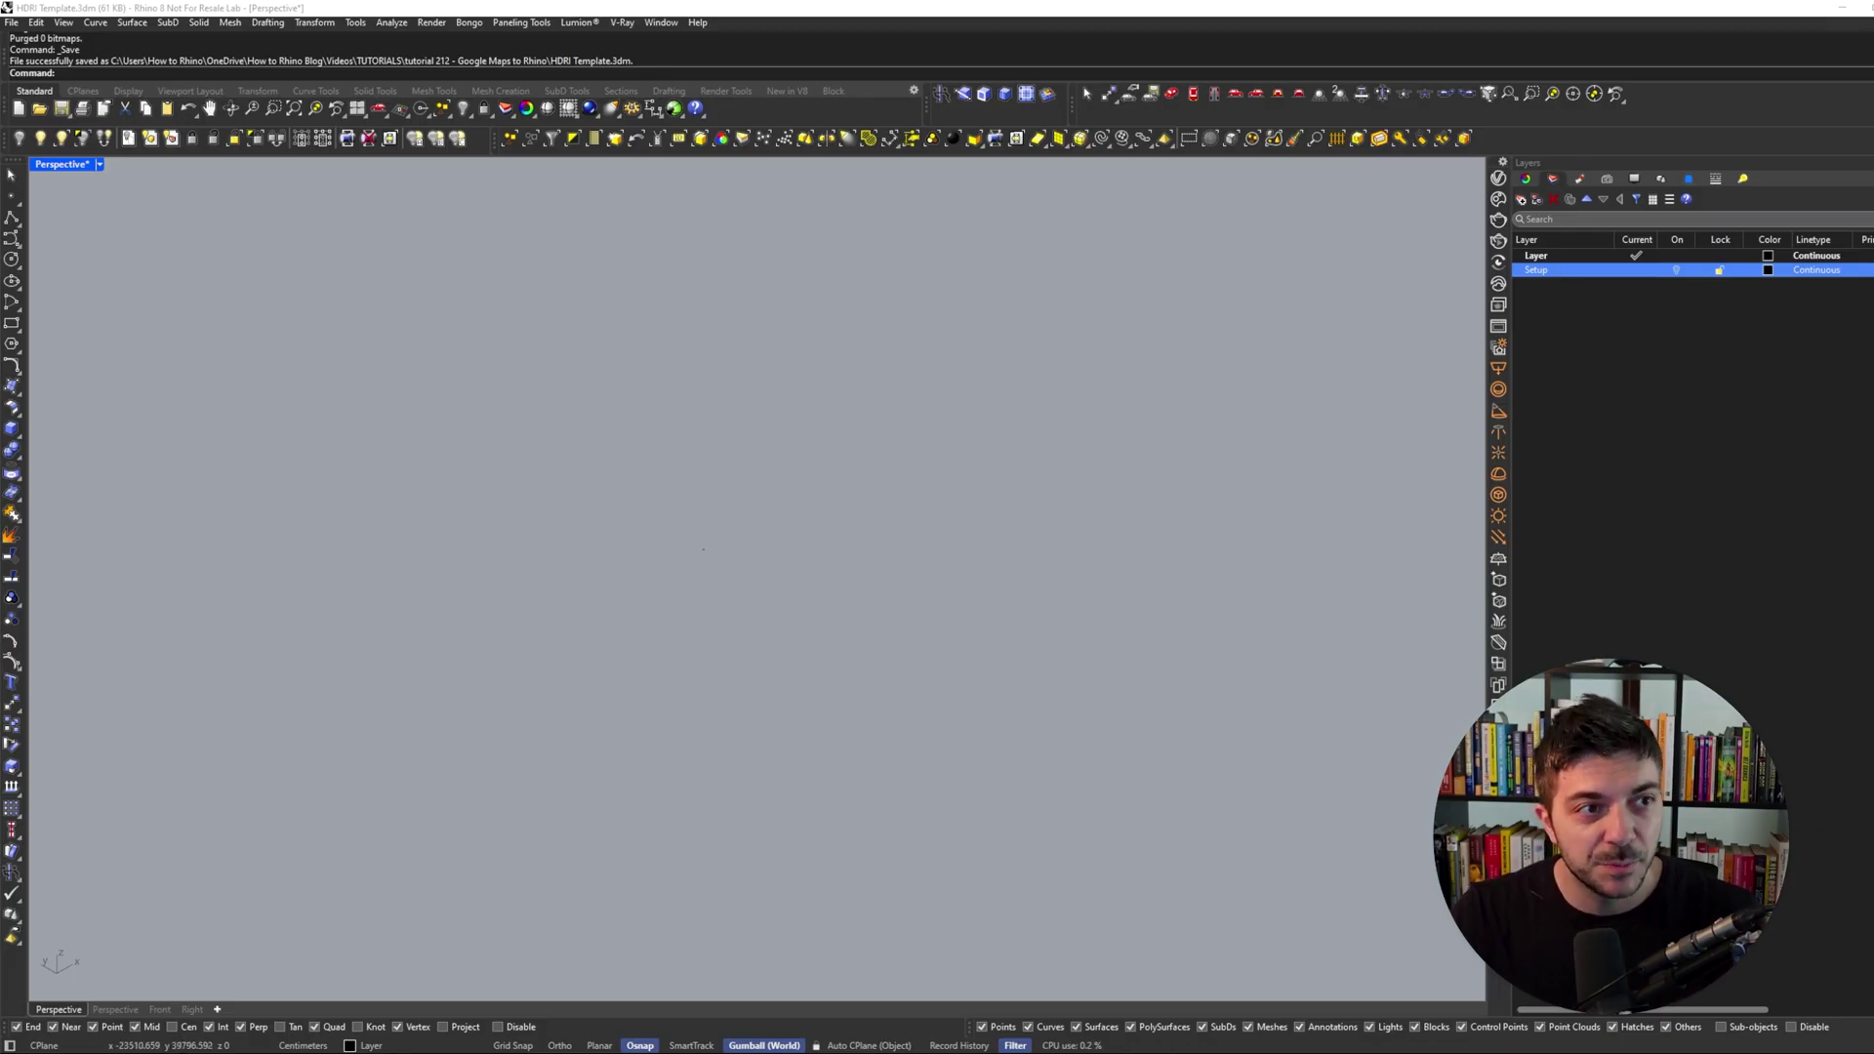
Switch to File Explorer, find Demo.fbx in the Demonstration Model's textures folder and drop it into the Rhino document.
{"action": "key", "text": "alt+Tab"}
{"action": "left_click_drag", "start_coordinate": [971, 209], "coordinate": [892, 176]}
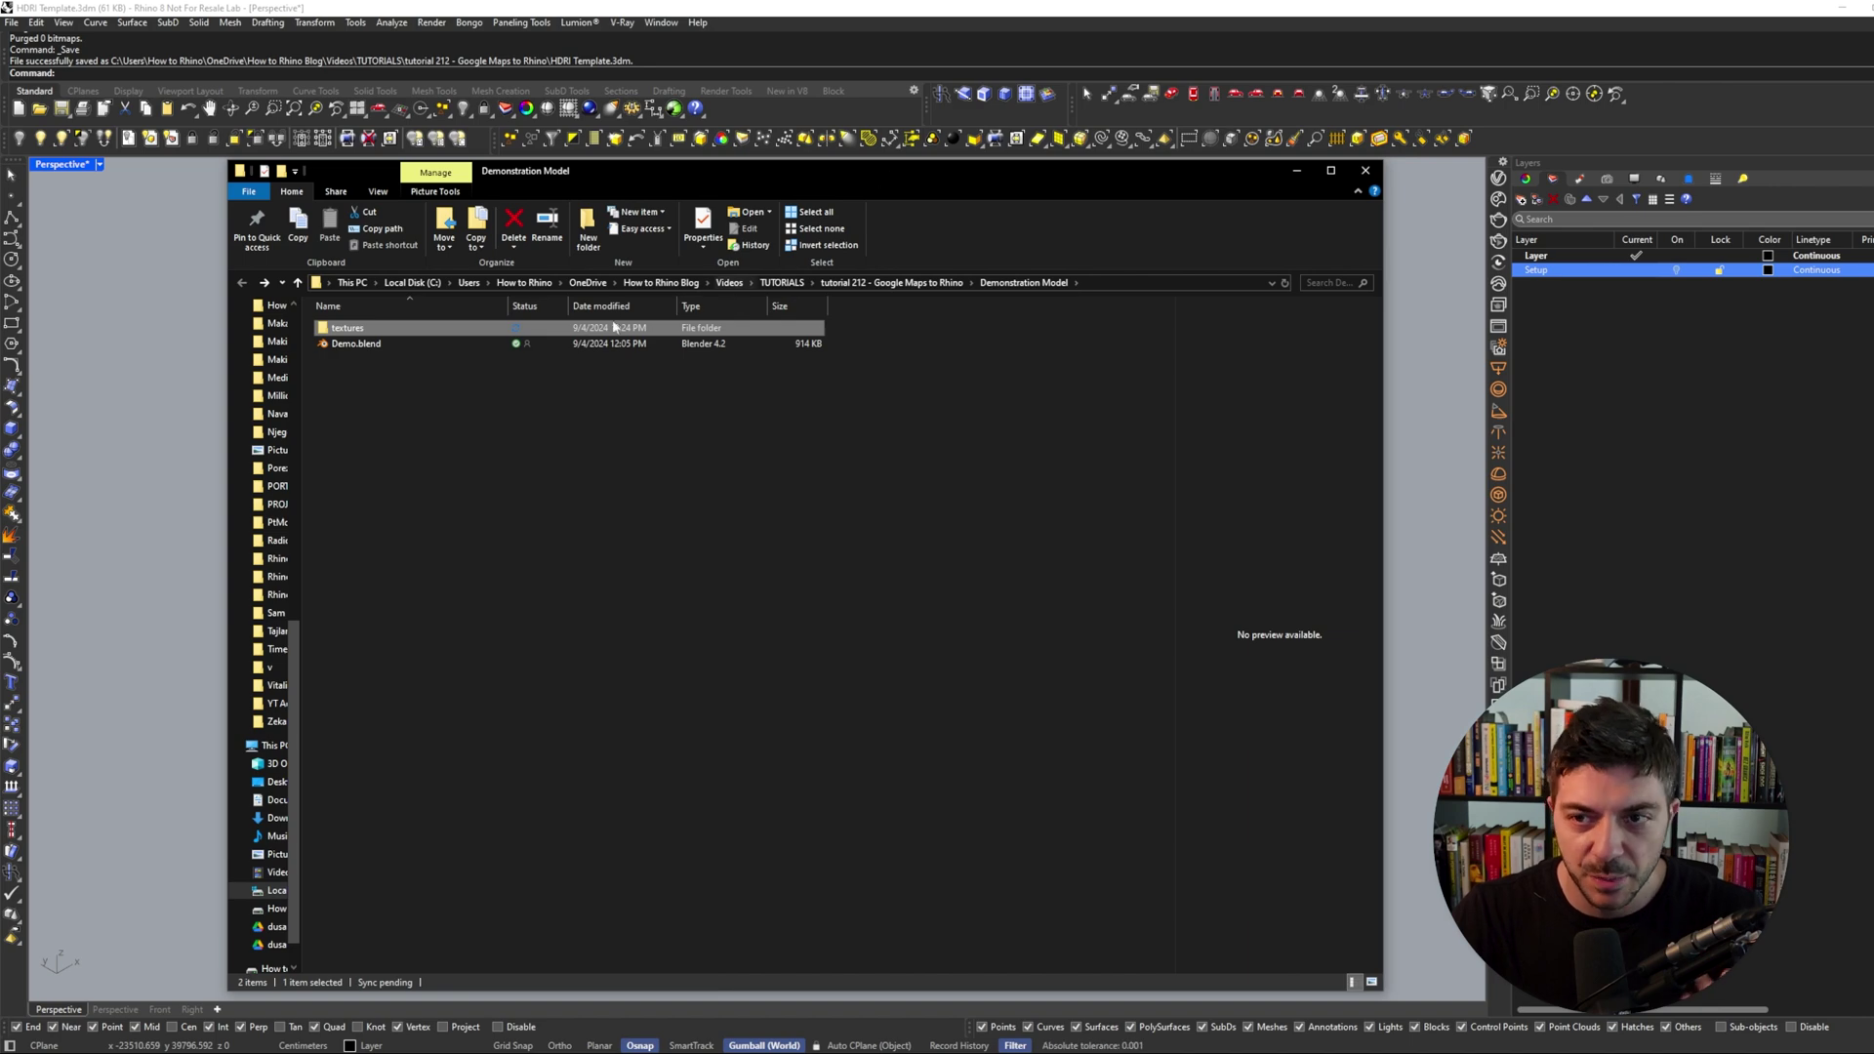
{"action": "double_click", "coordinate": [349, 328]}
{"action": "scroll", "coordinate": [1161, 330], "scroll_direction": "down", "scroll_amount": 7}
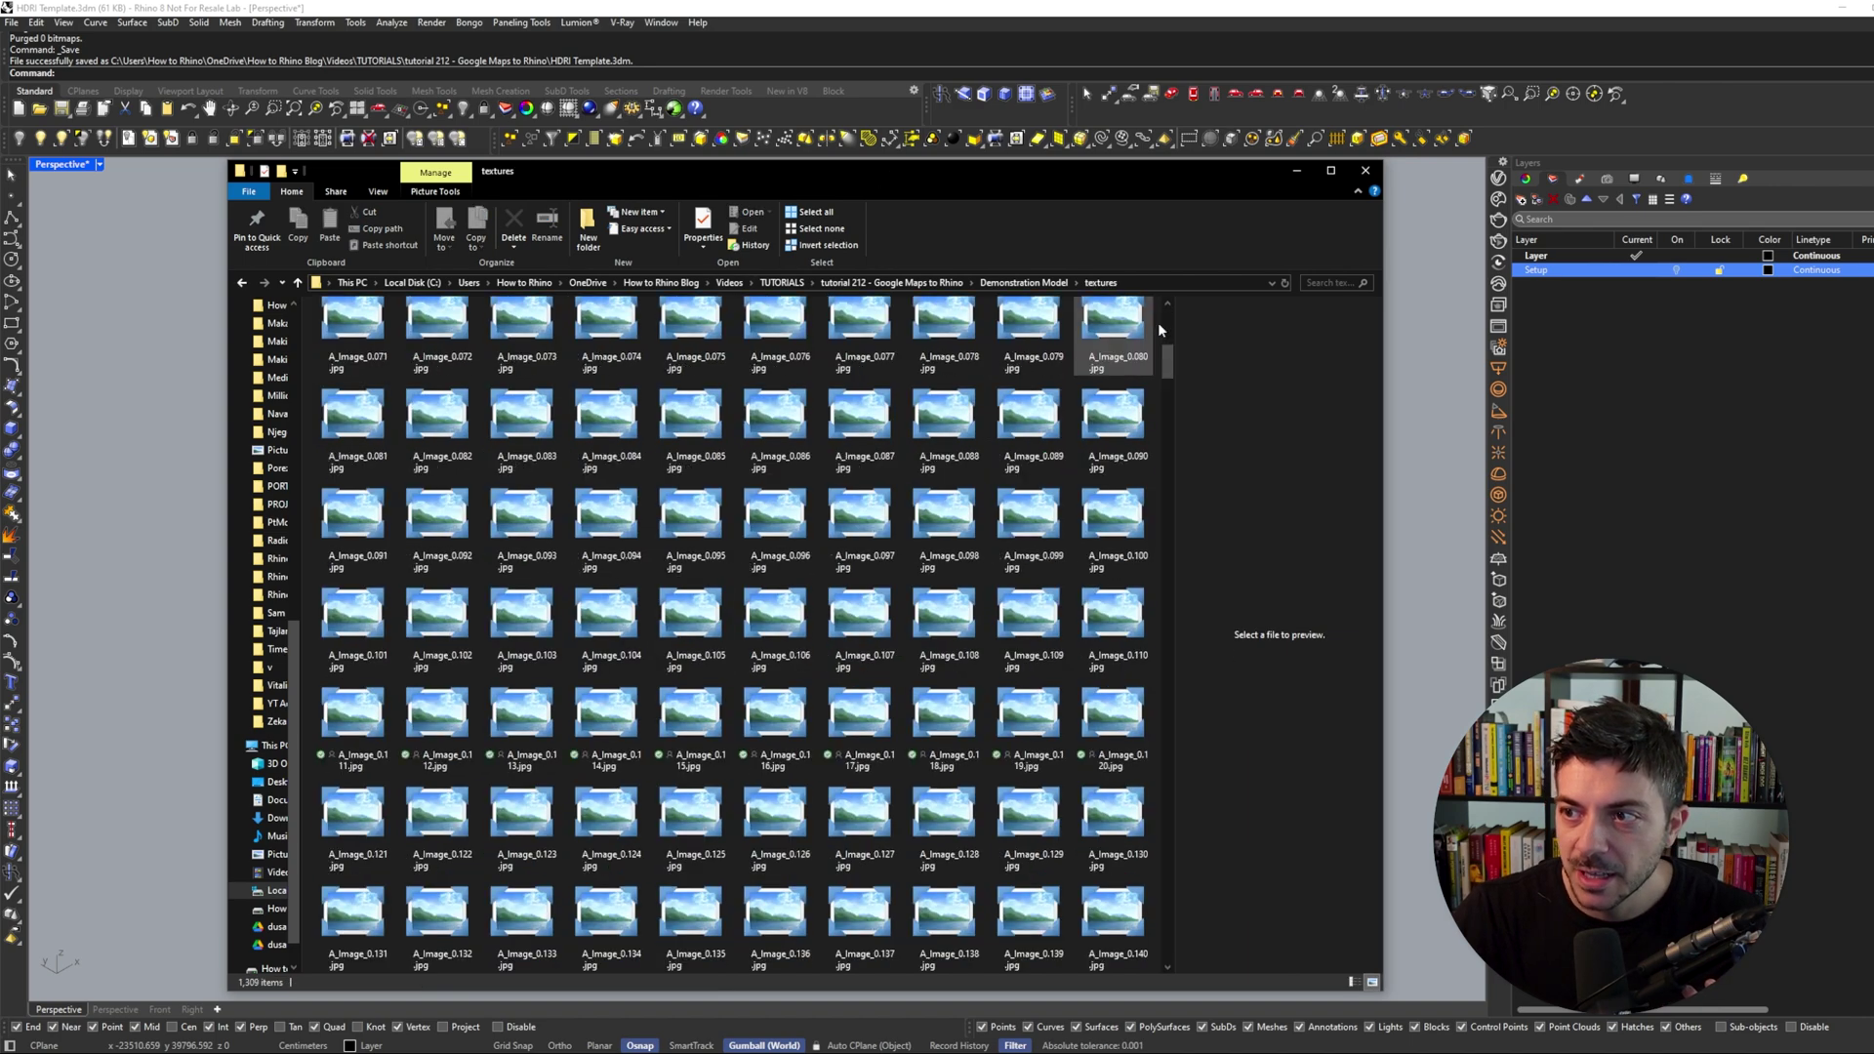
{"action": "scroll", "coordinate": [1161, 330], "scroll_direction": "down", "scroll_amount": 20}
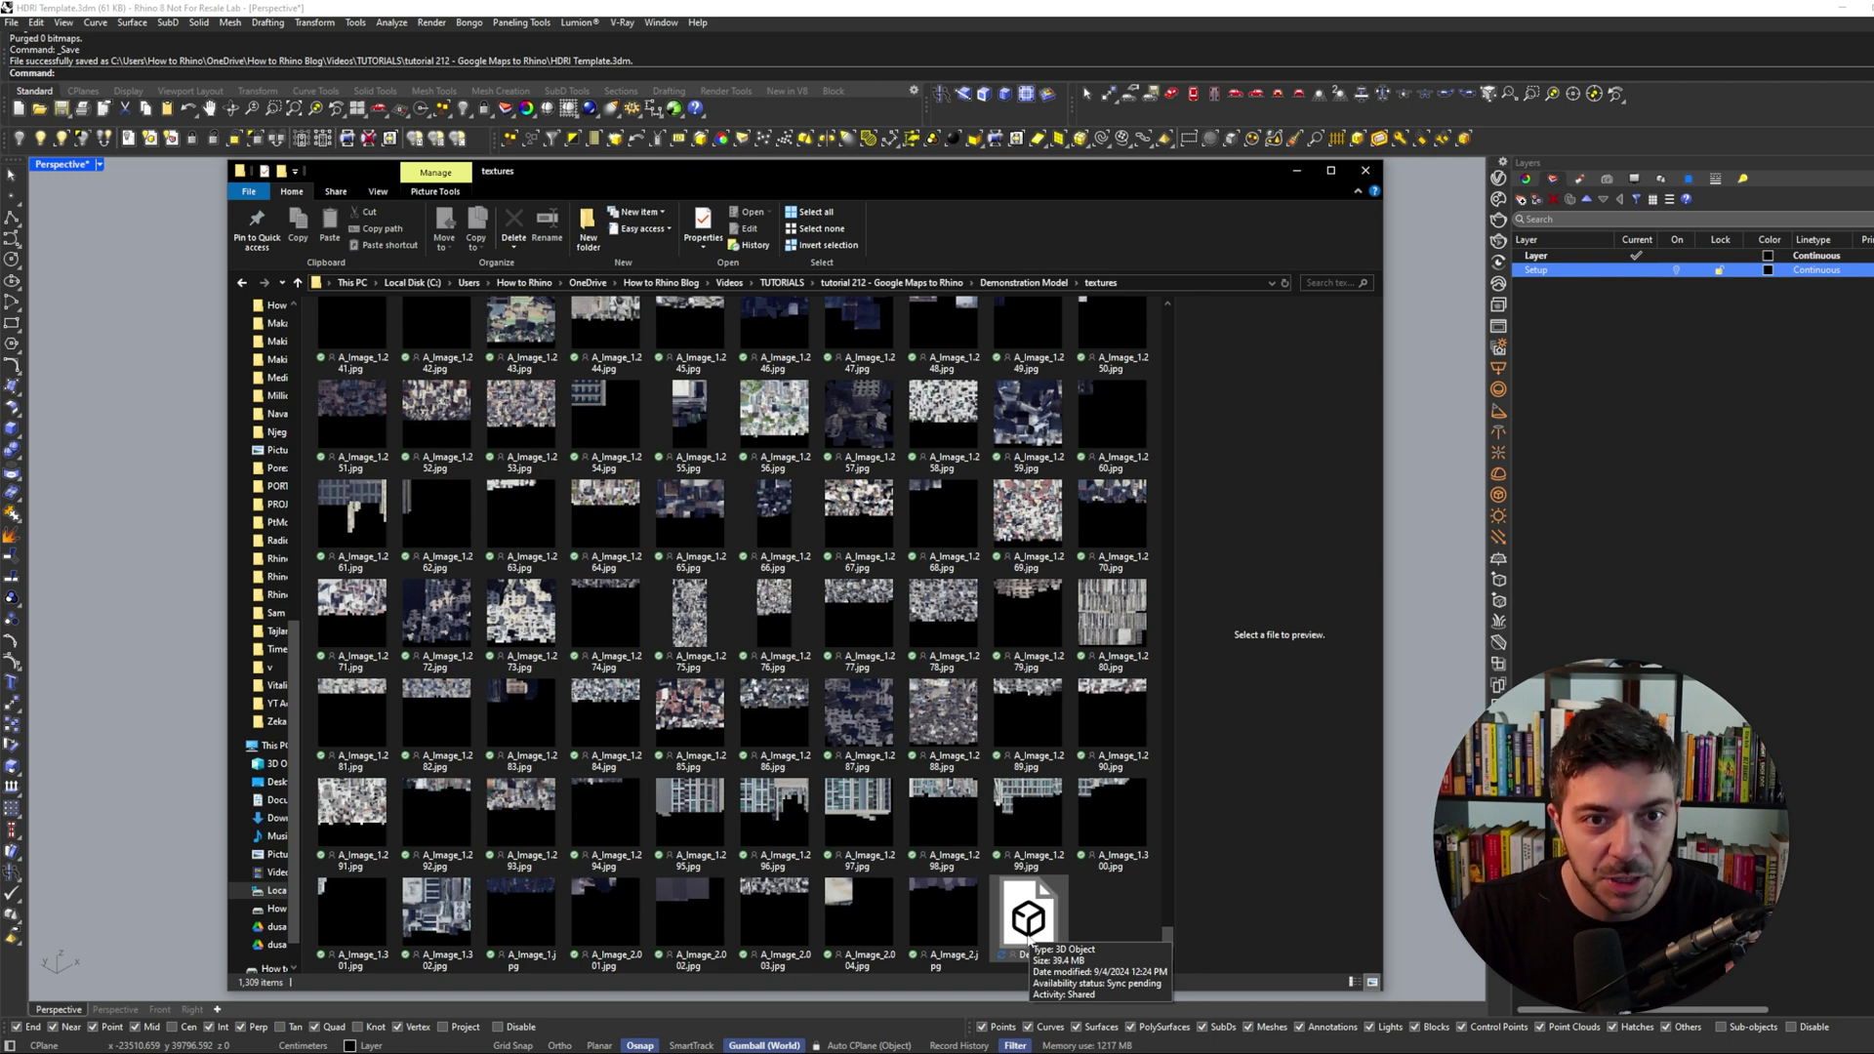
{"action": "left_click_drag", "start_coordinate": [1026, 932], "coordinate": [284, 436]}
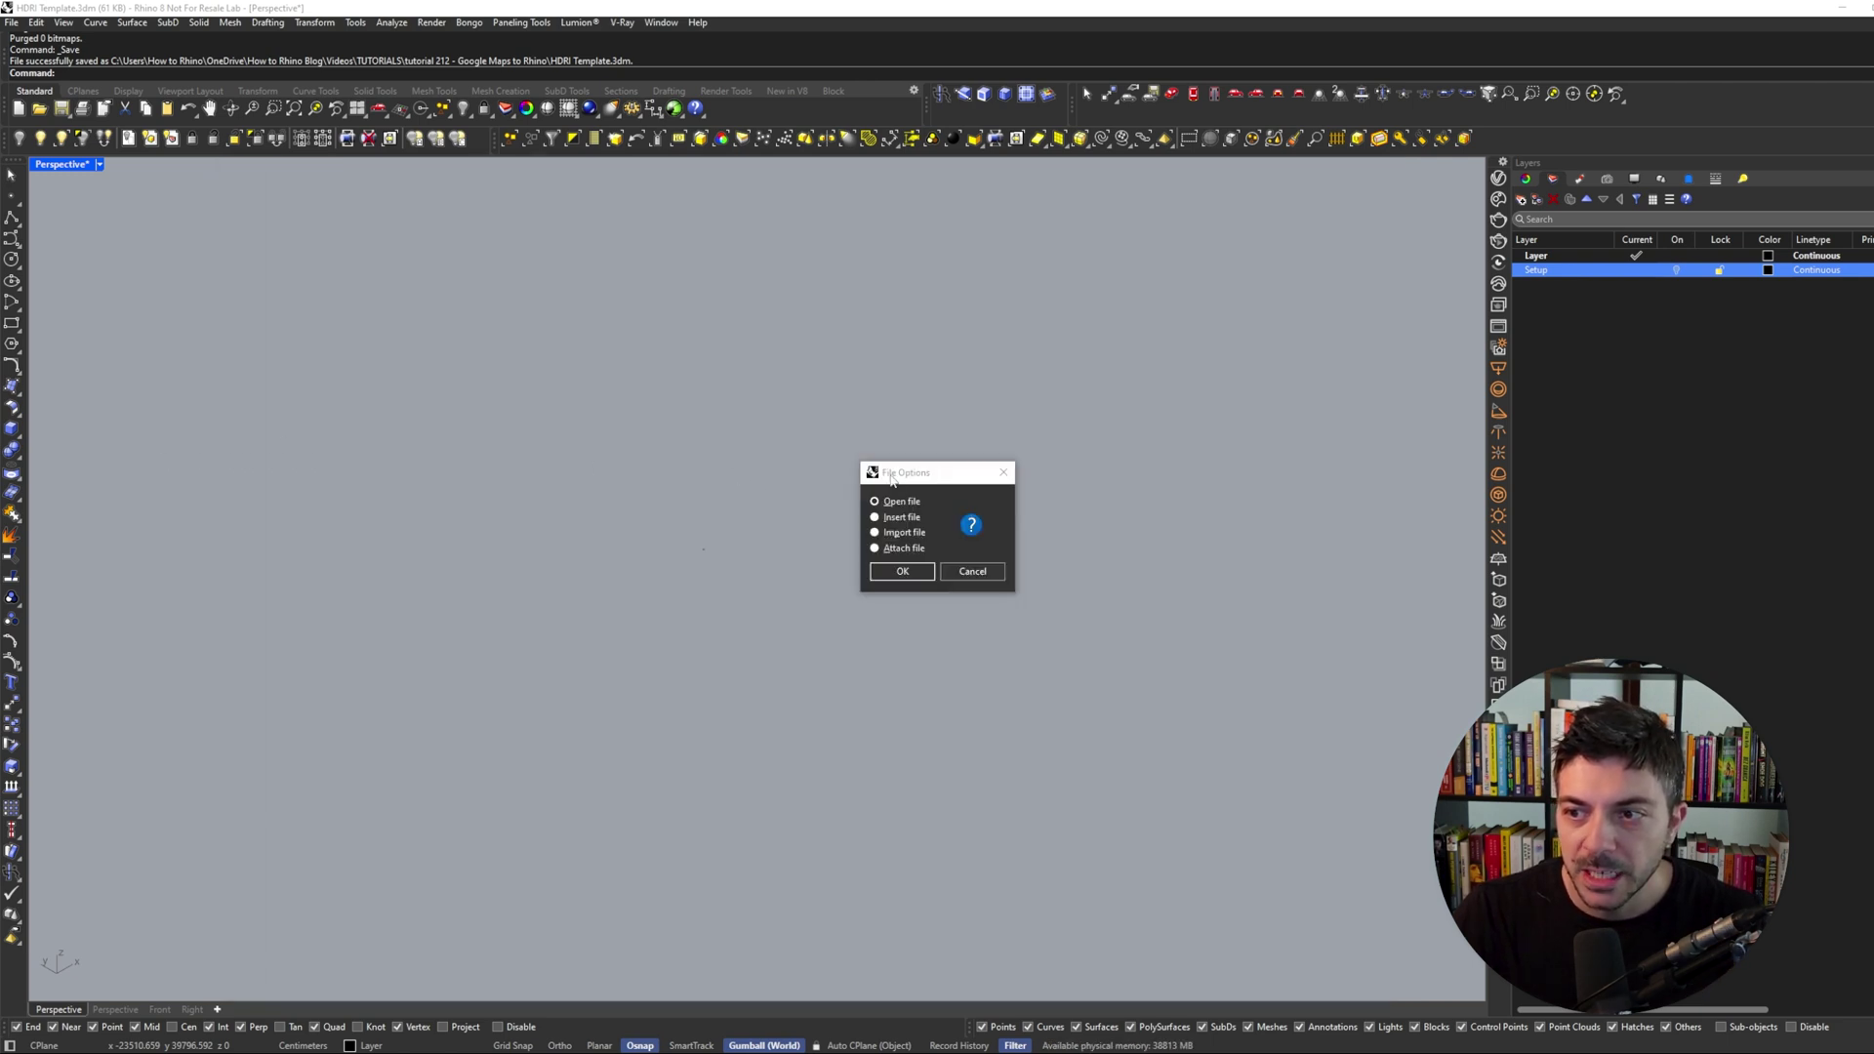
Choose Import file and accept the FBX import options with Prompt to scale on import and Map FBX Y to Rhino Z enabled.
{"action": "left_click_drag", "start_coordinate": [892, 479], "coordinate": [524, 330]}
{"action": "left_click", "coordinate": [533, 386]}
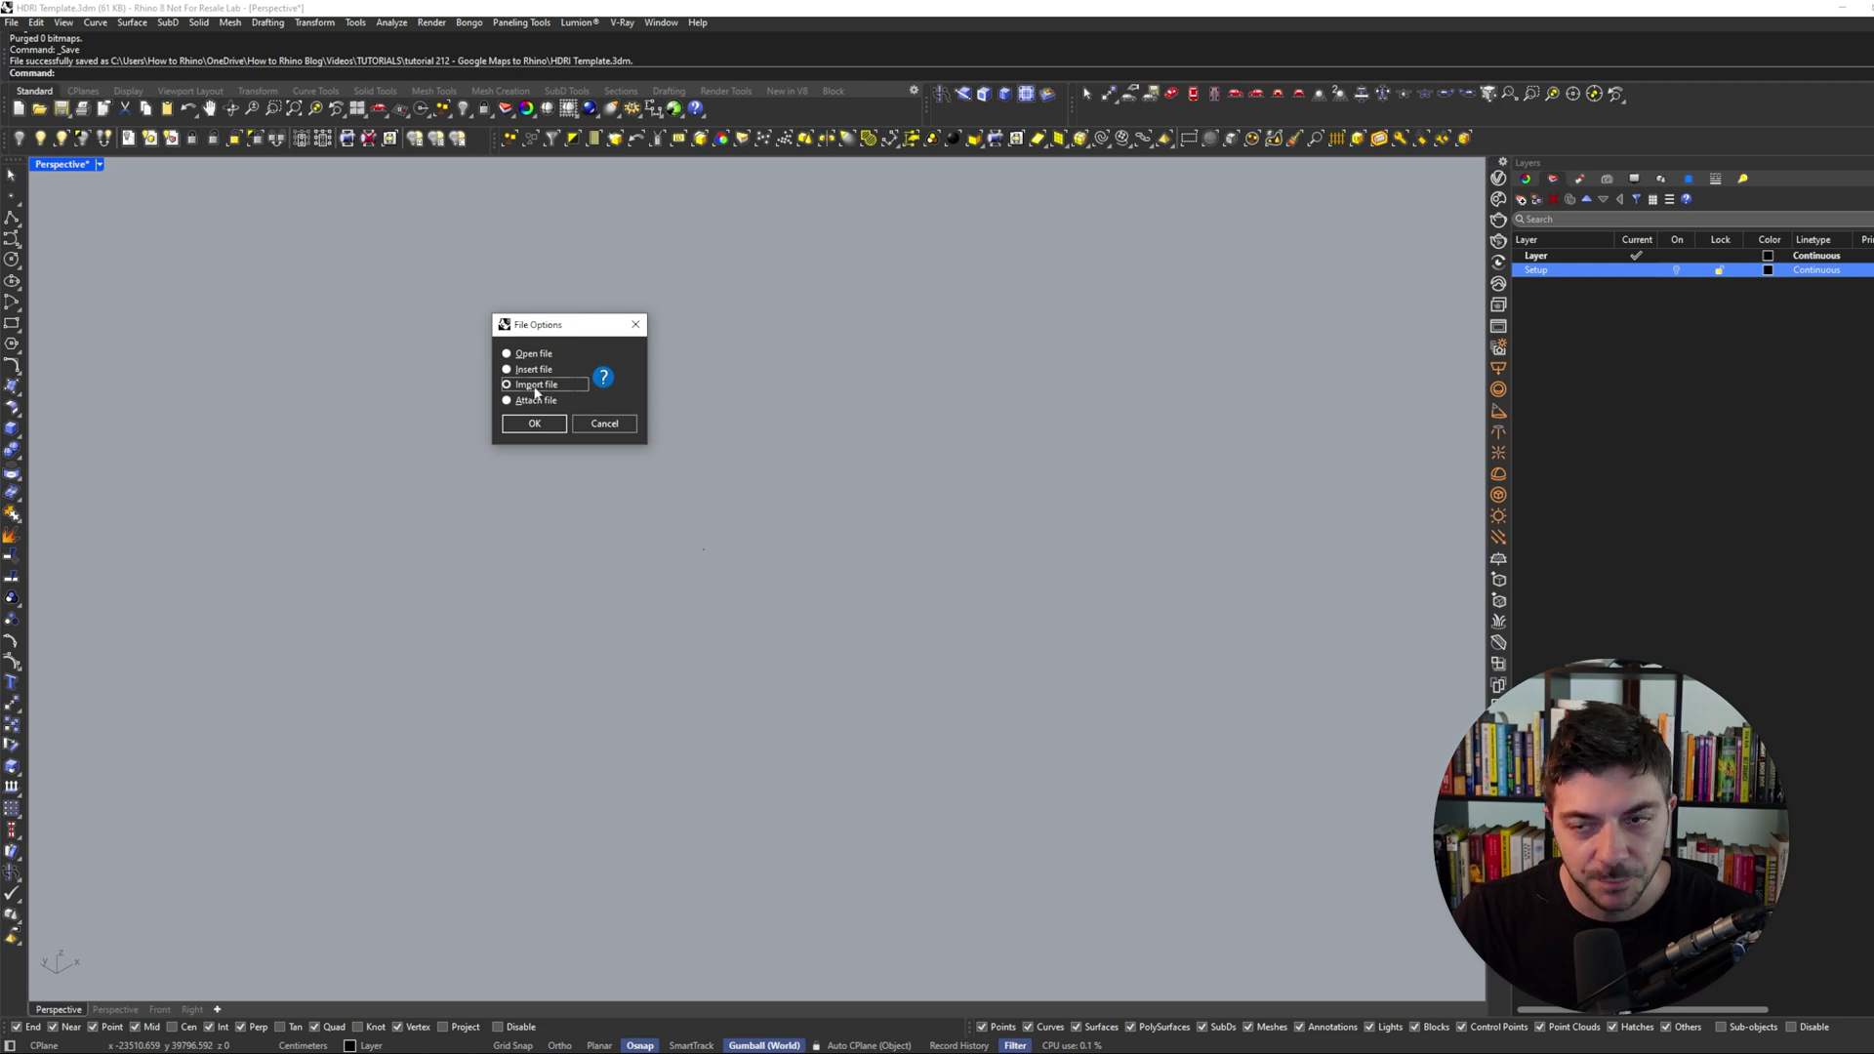
{"action": "left_click", "coordinate": [536, 424]}
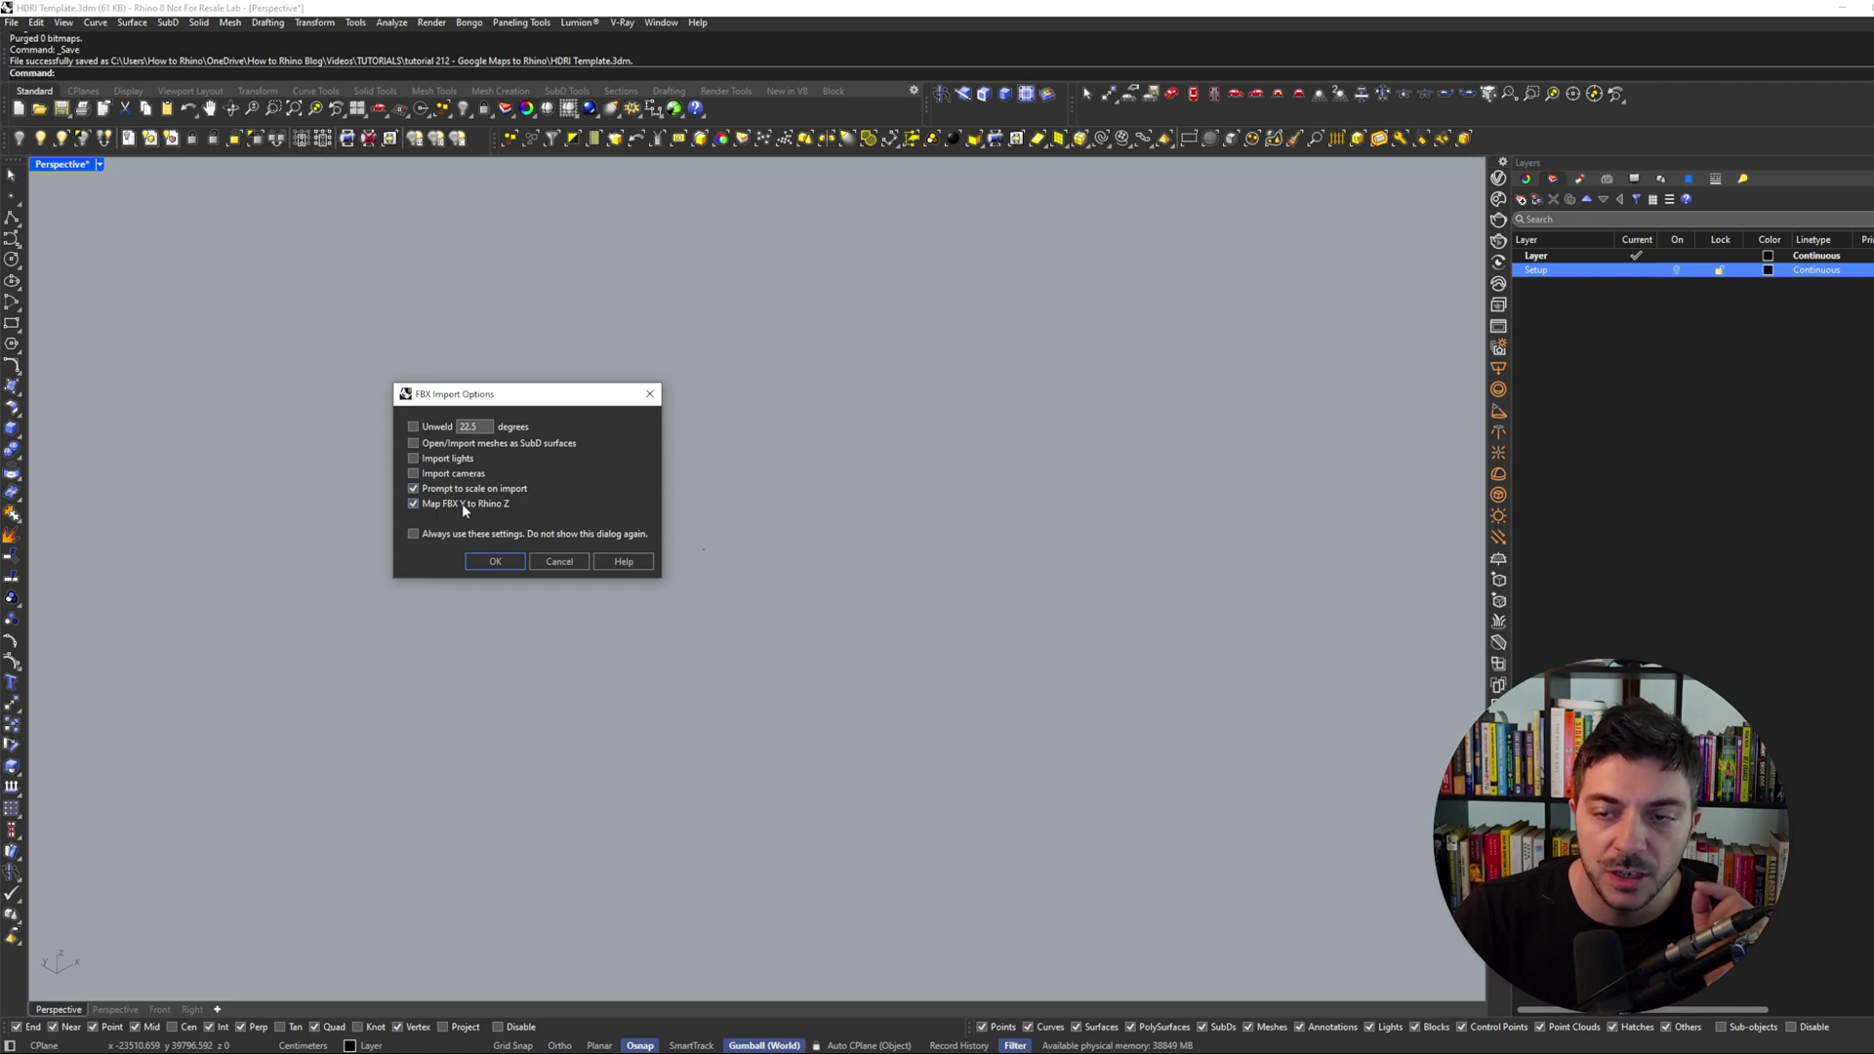
{"action": "left_click", "coordinate": [503, 557]}
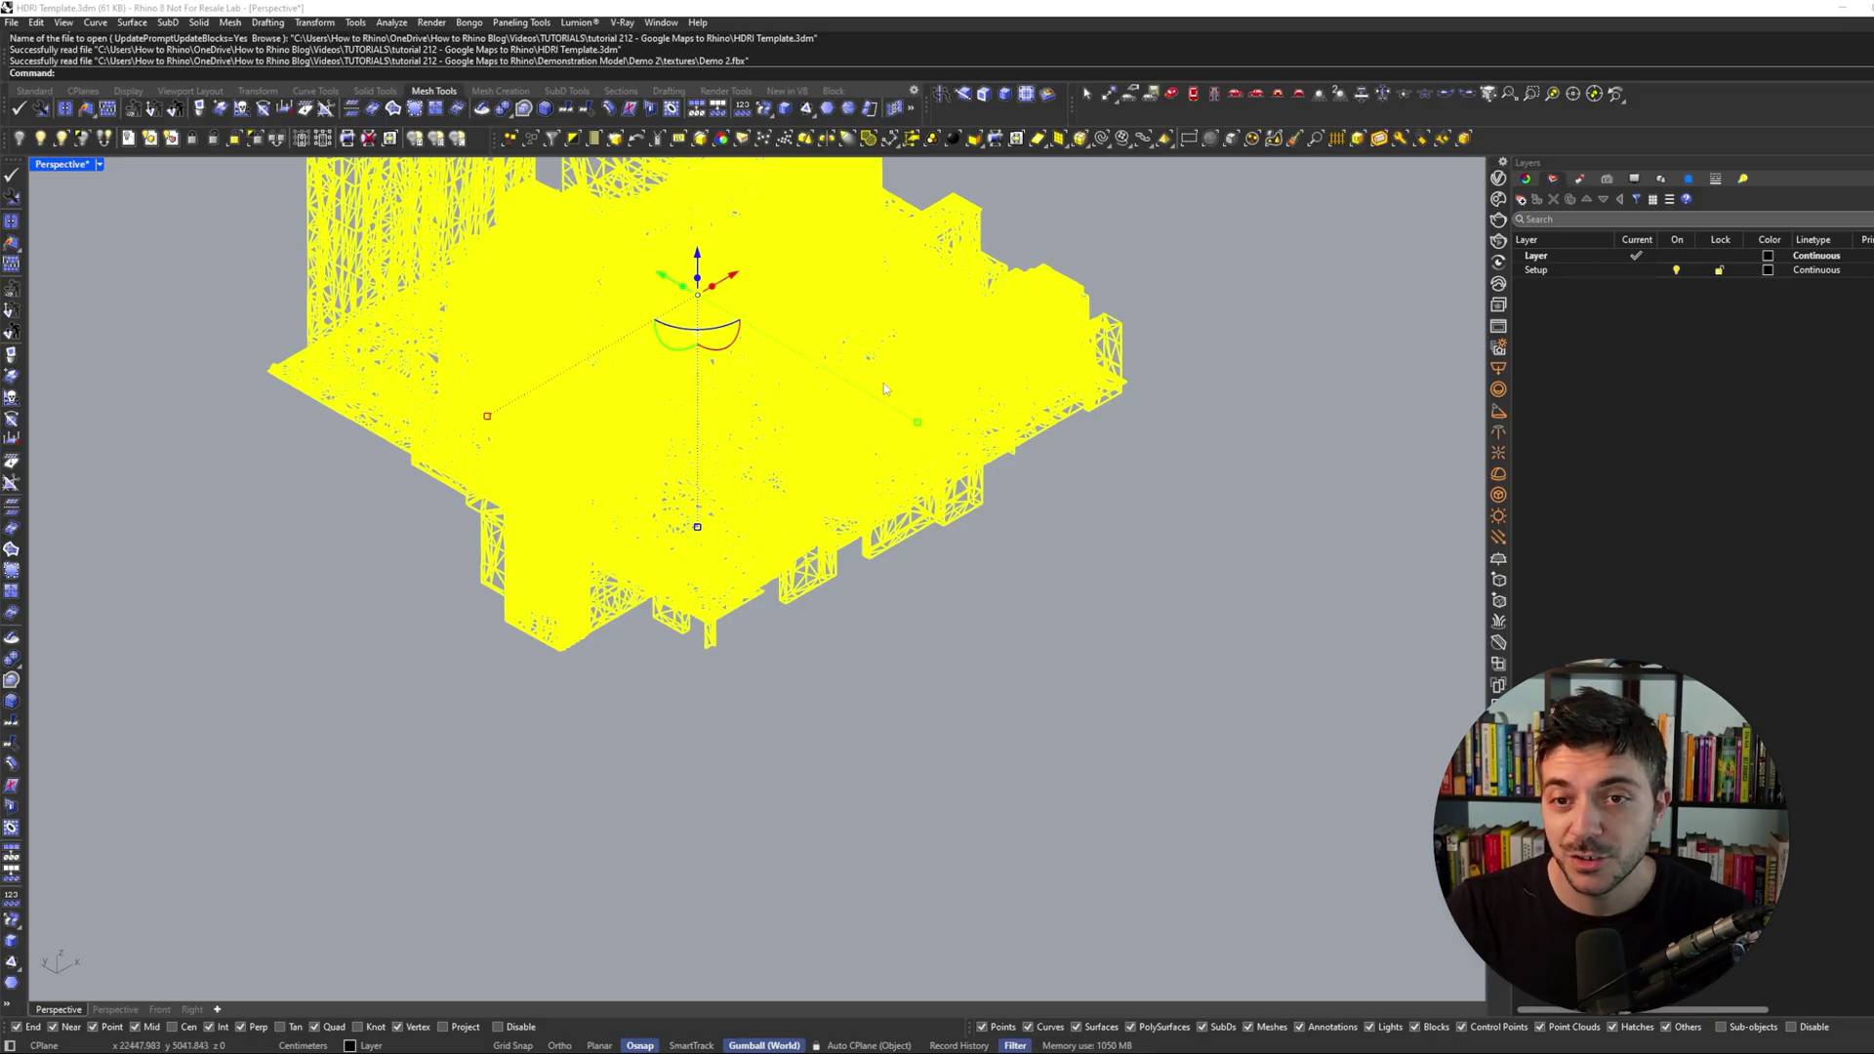
Deselect the imported city, set the Perspective viewport to Shaded, and select one mesh piece on the tall tower's facade.
{"action": "right_click_drag", "start_coordinate": [849, 343], "coordinate": [903, 600], "text": "shift"}
{"action": "left_click", "coordinate": [1037, 343]}
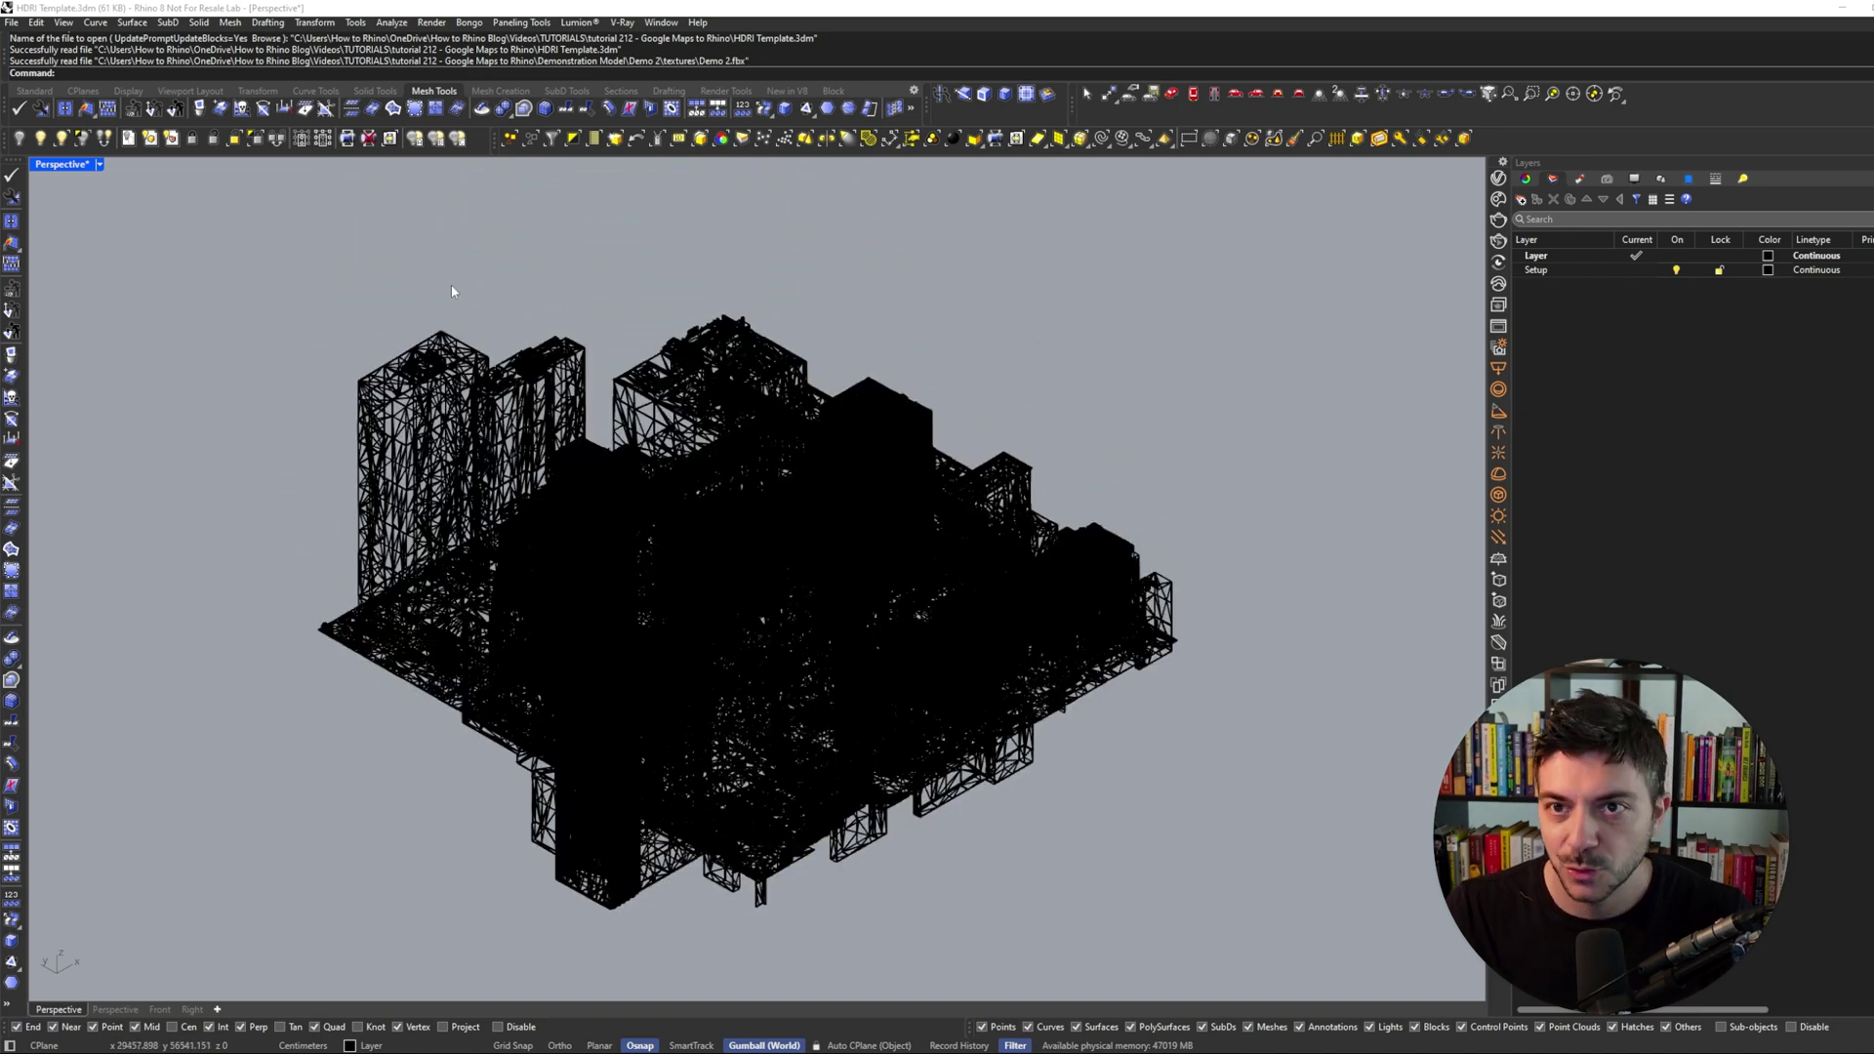
{"action": "left_click", "coordinate": [100, 165]}
{"action": "left_click", "coordinate": [96, 237]}
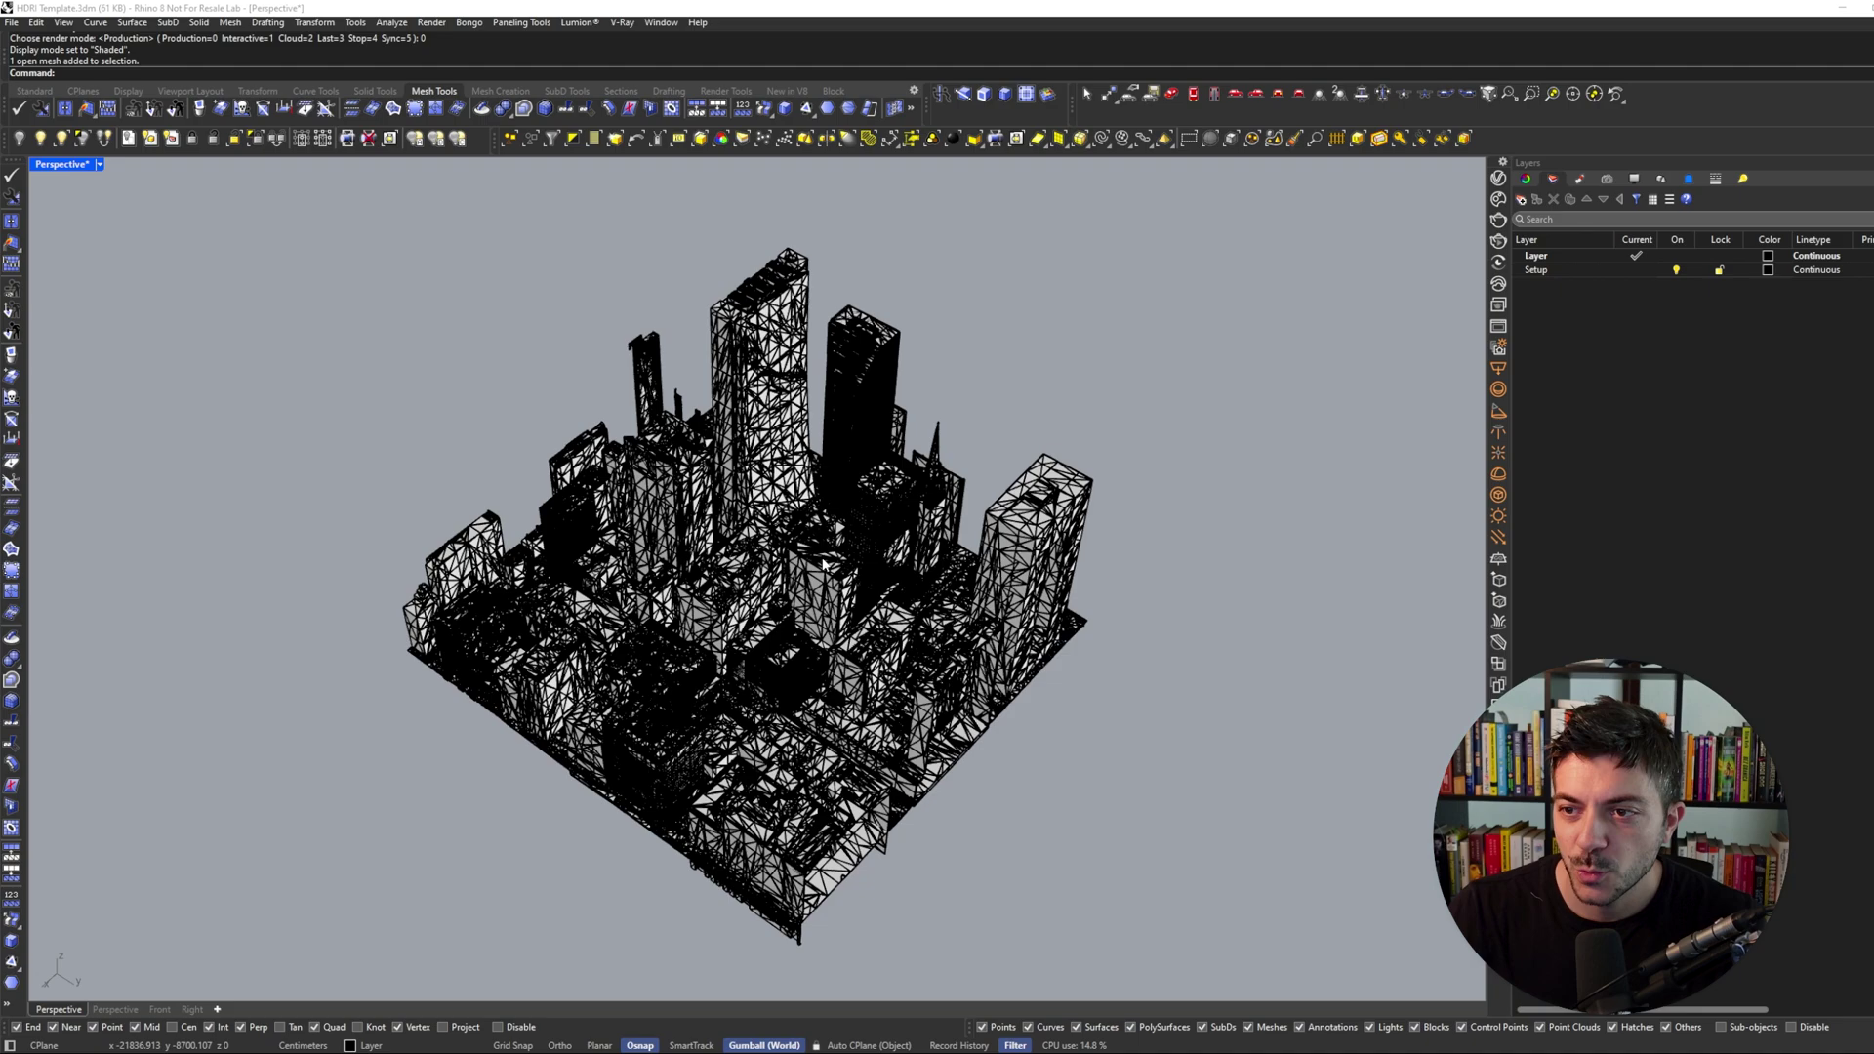
{"action": "scroll", "coordinate": [759, 578], "scroll_direction": "up", "scroll_amount": 10}
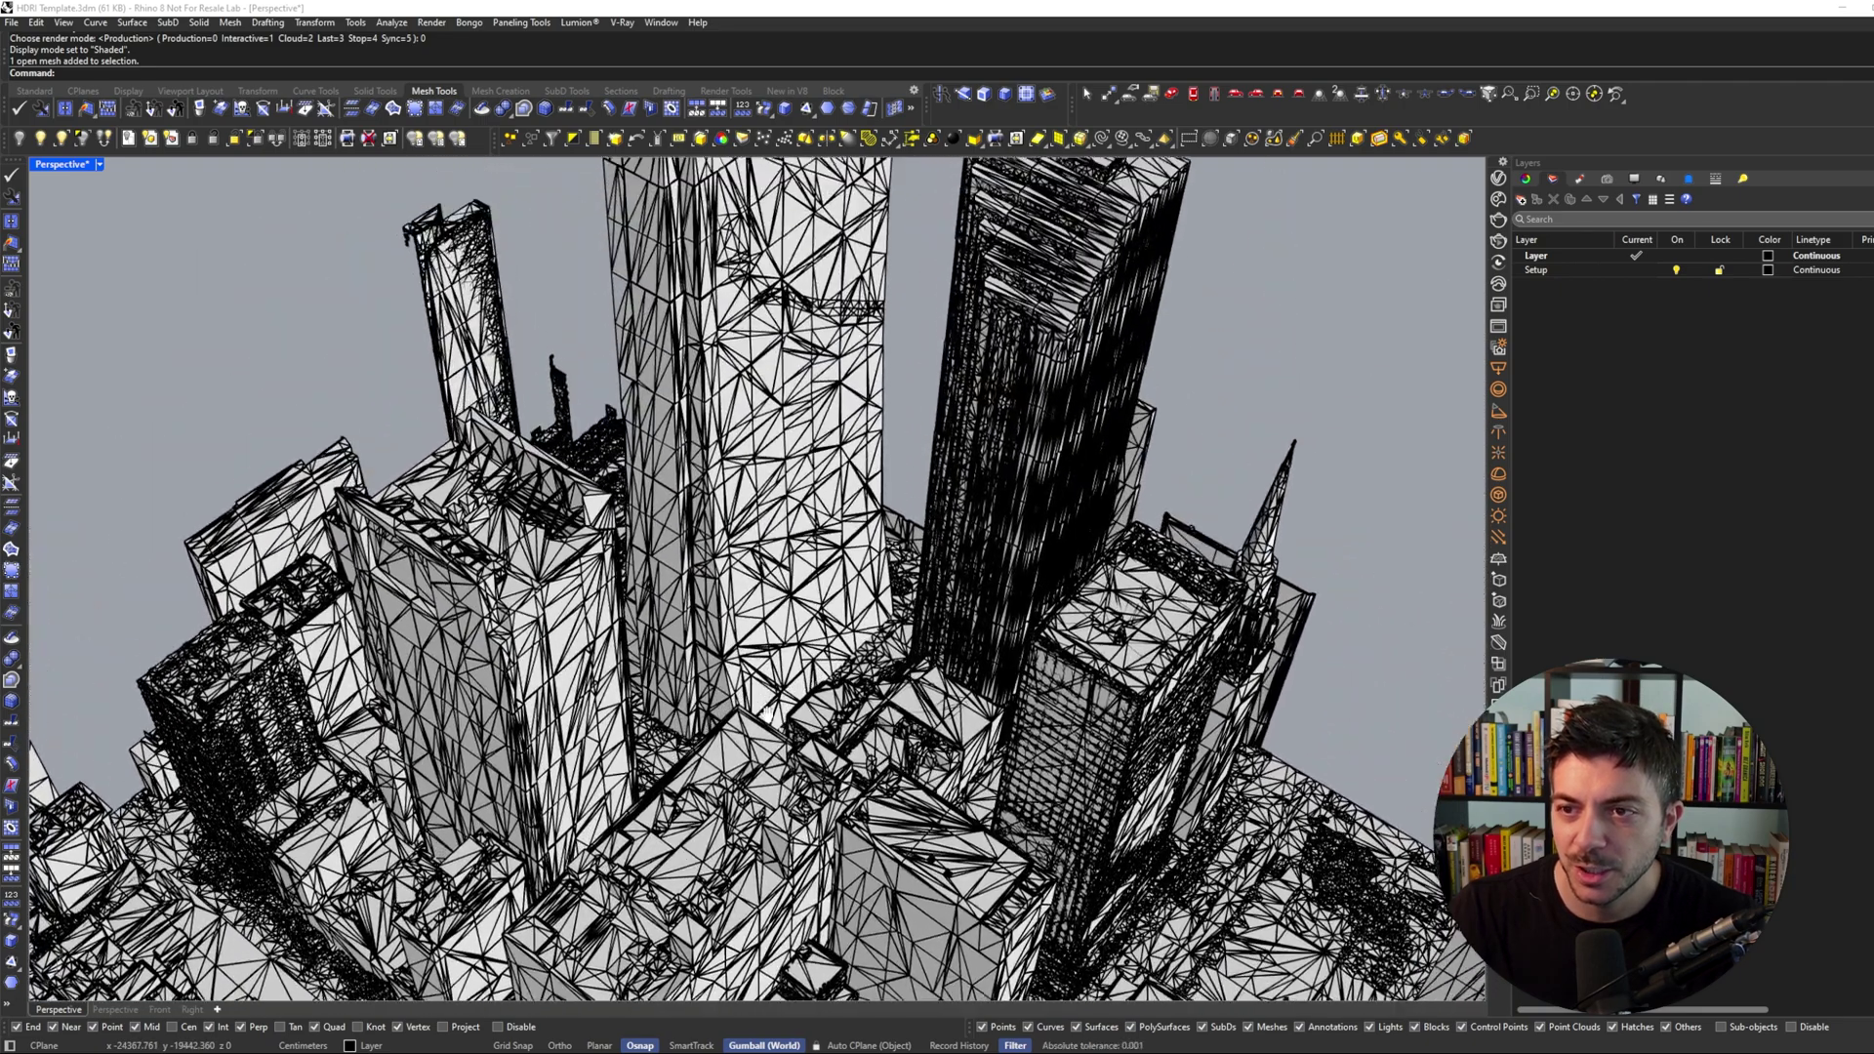
{"action": "left_click", "coordinate": [747, 312]}
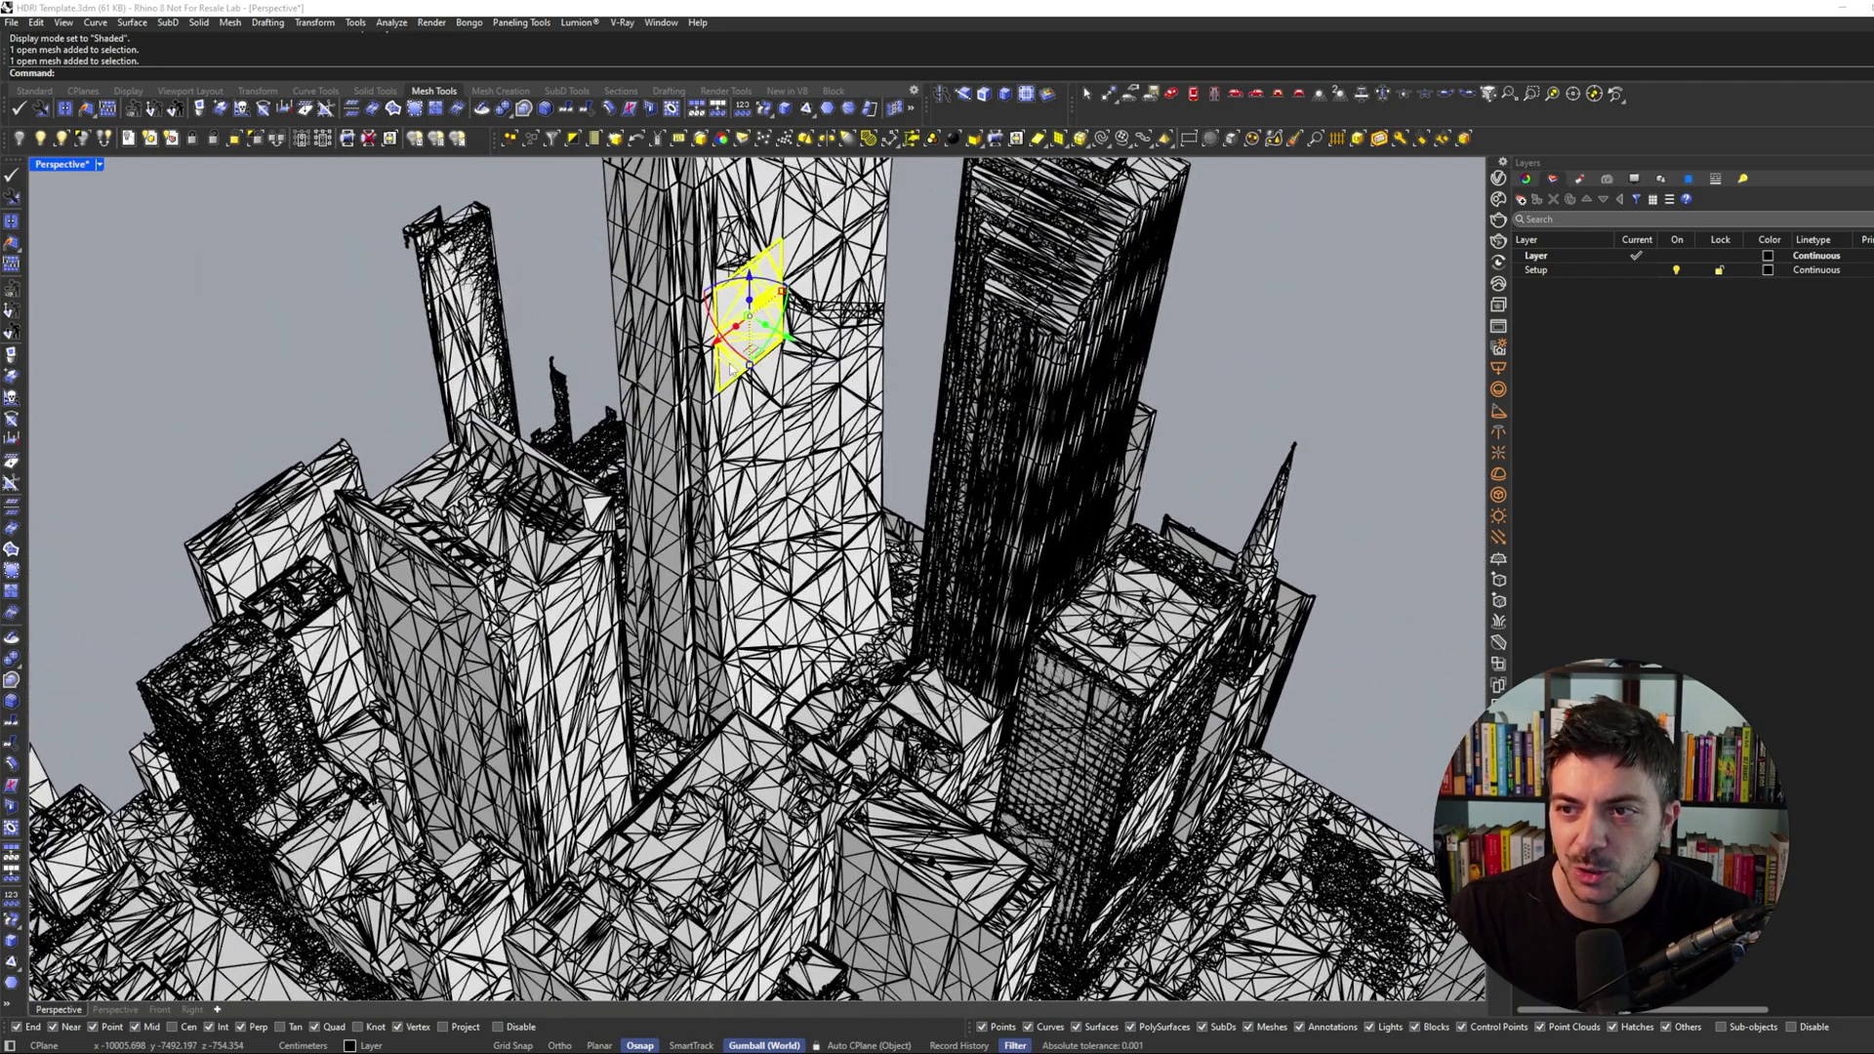
Examine the whole city model in Arctic display mode and return the viewport to Shaded.
{"action": "left_click", "coordinate": [101, 164]}
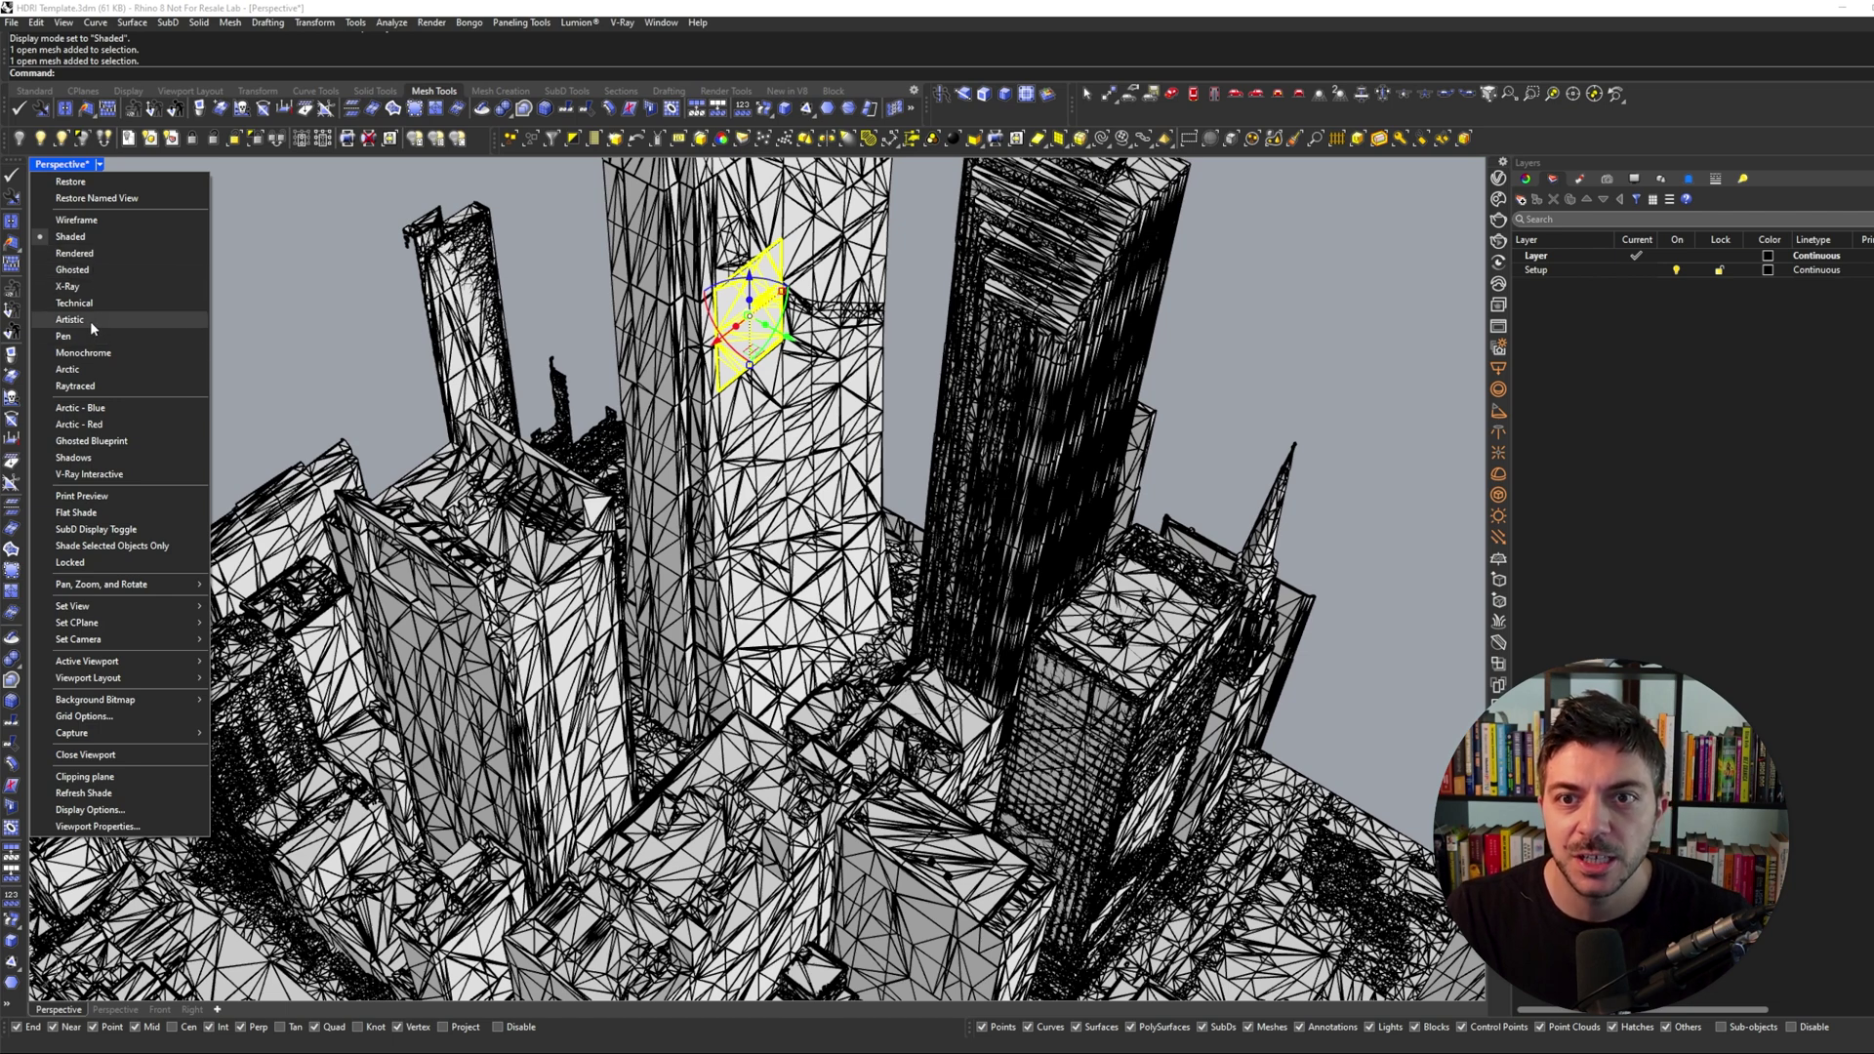
{"action": "left_click", "coordinate": [95, 371]}
{"action": "scroll", "coordinate": [713, 444], "scroll_direction": "down", "scroll_amount": 10}
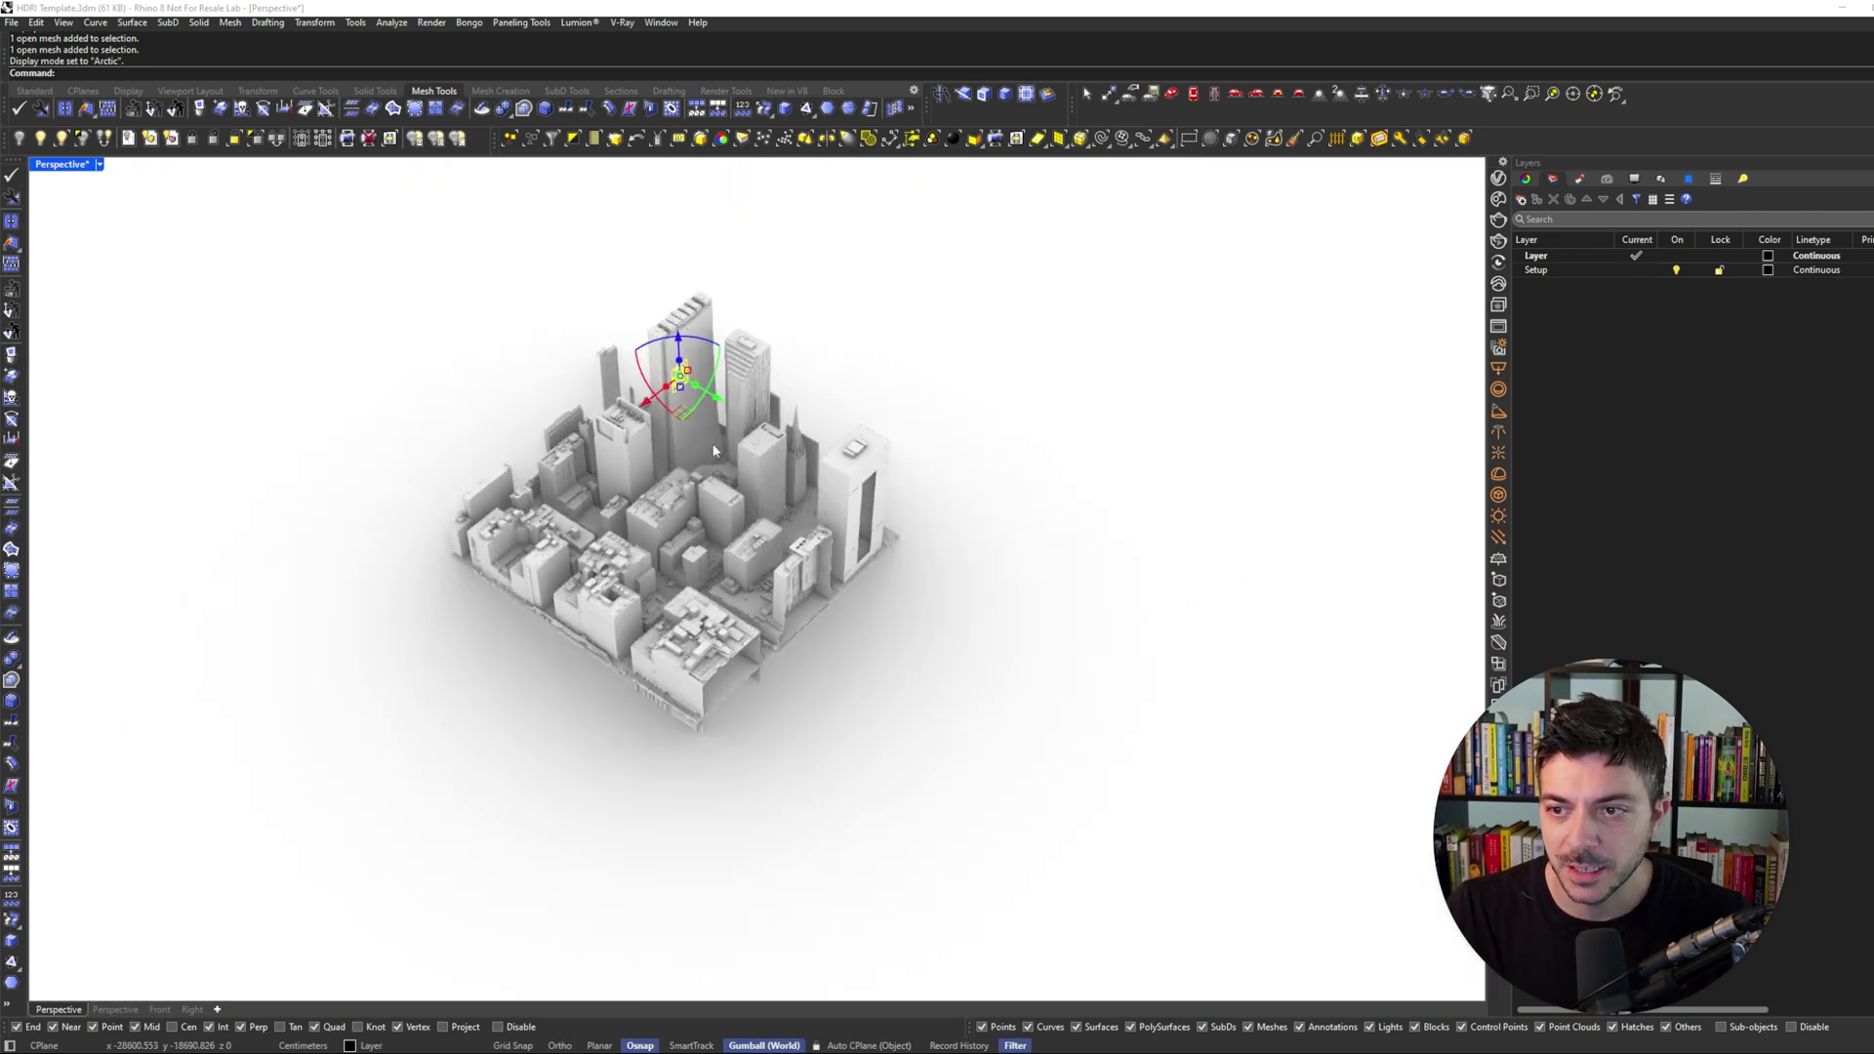
{"action": "scroll", "coordinate": [712, 444], "scroll_direction": "up", "scroll_amount": 5}
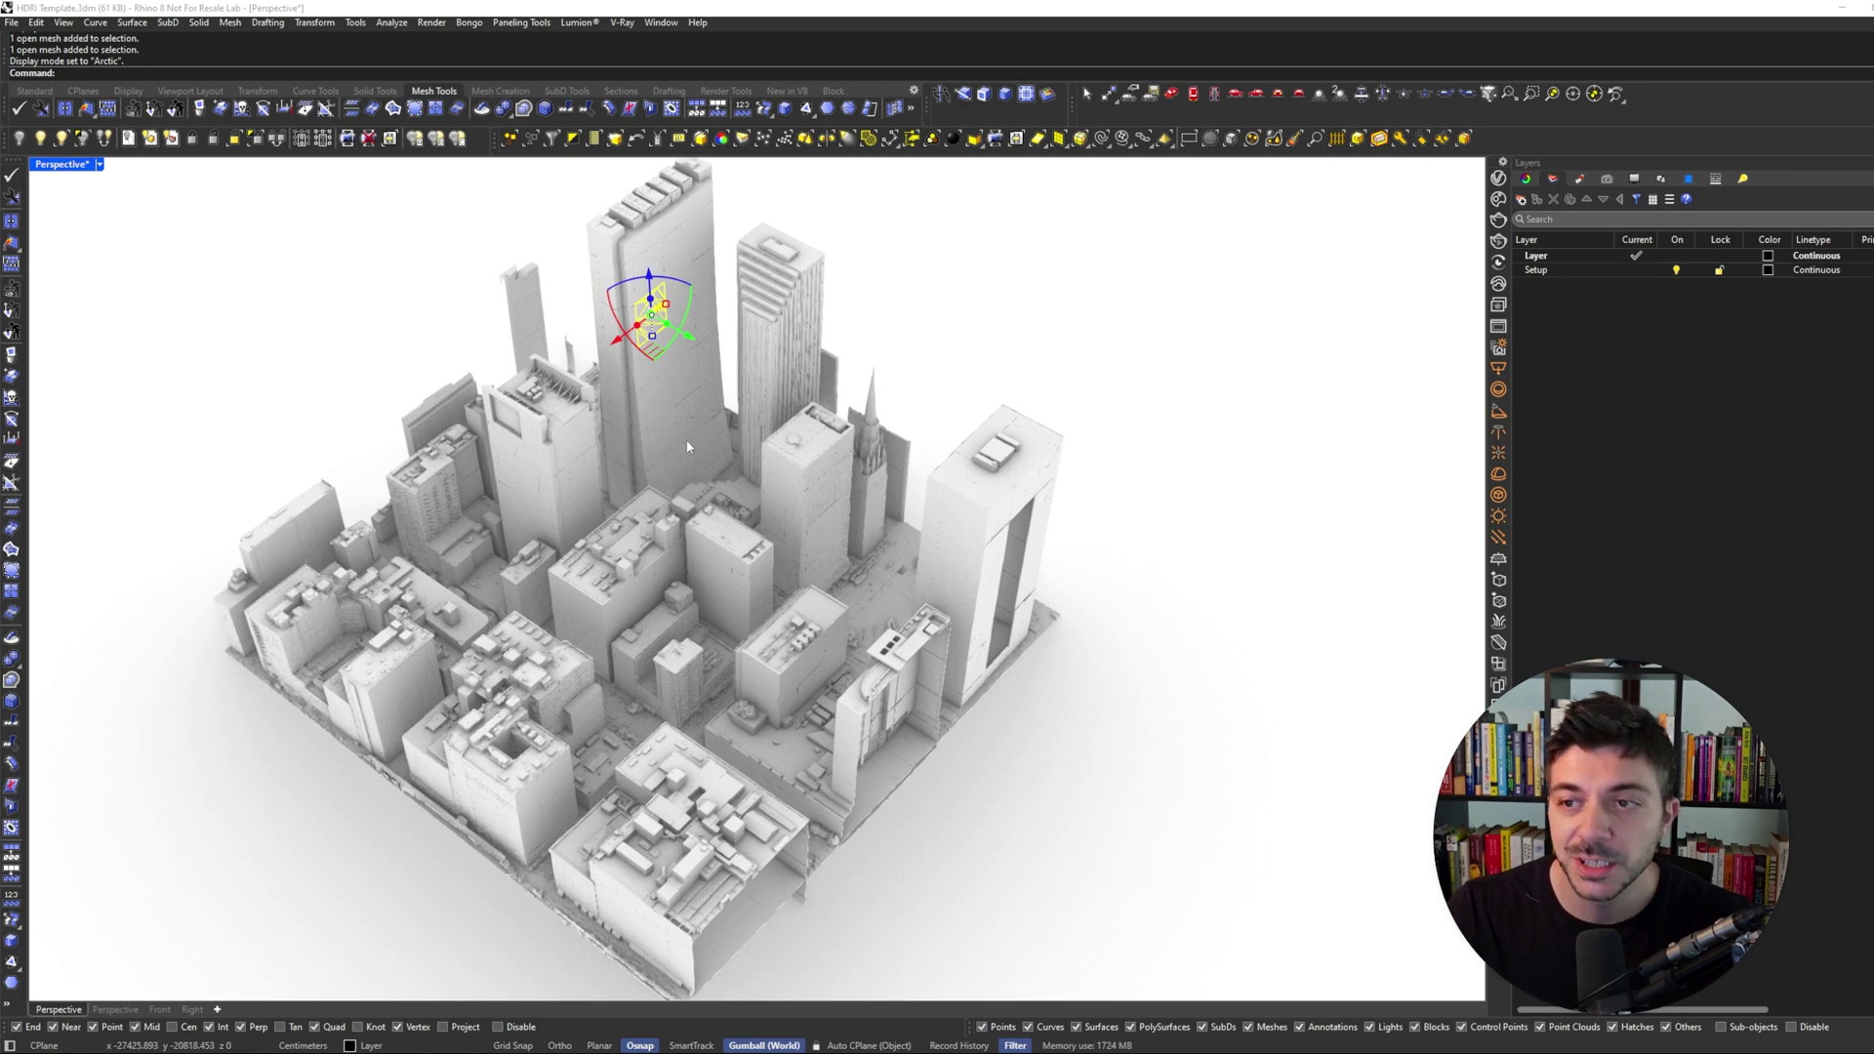
{"action": "left_click", "coordinate": [100, 172]}
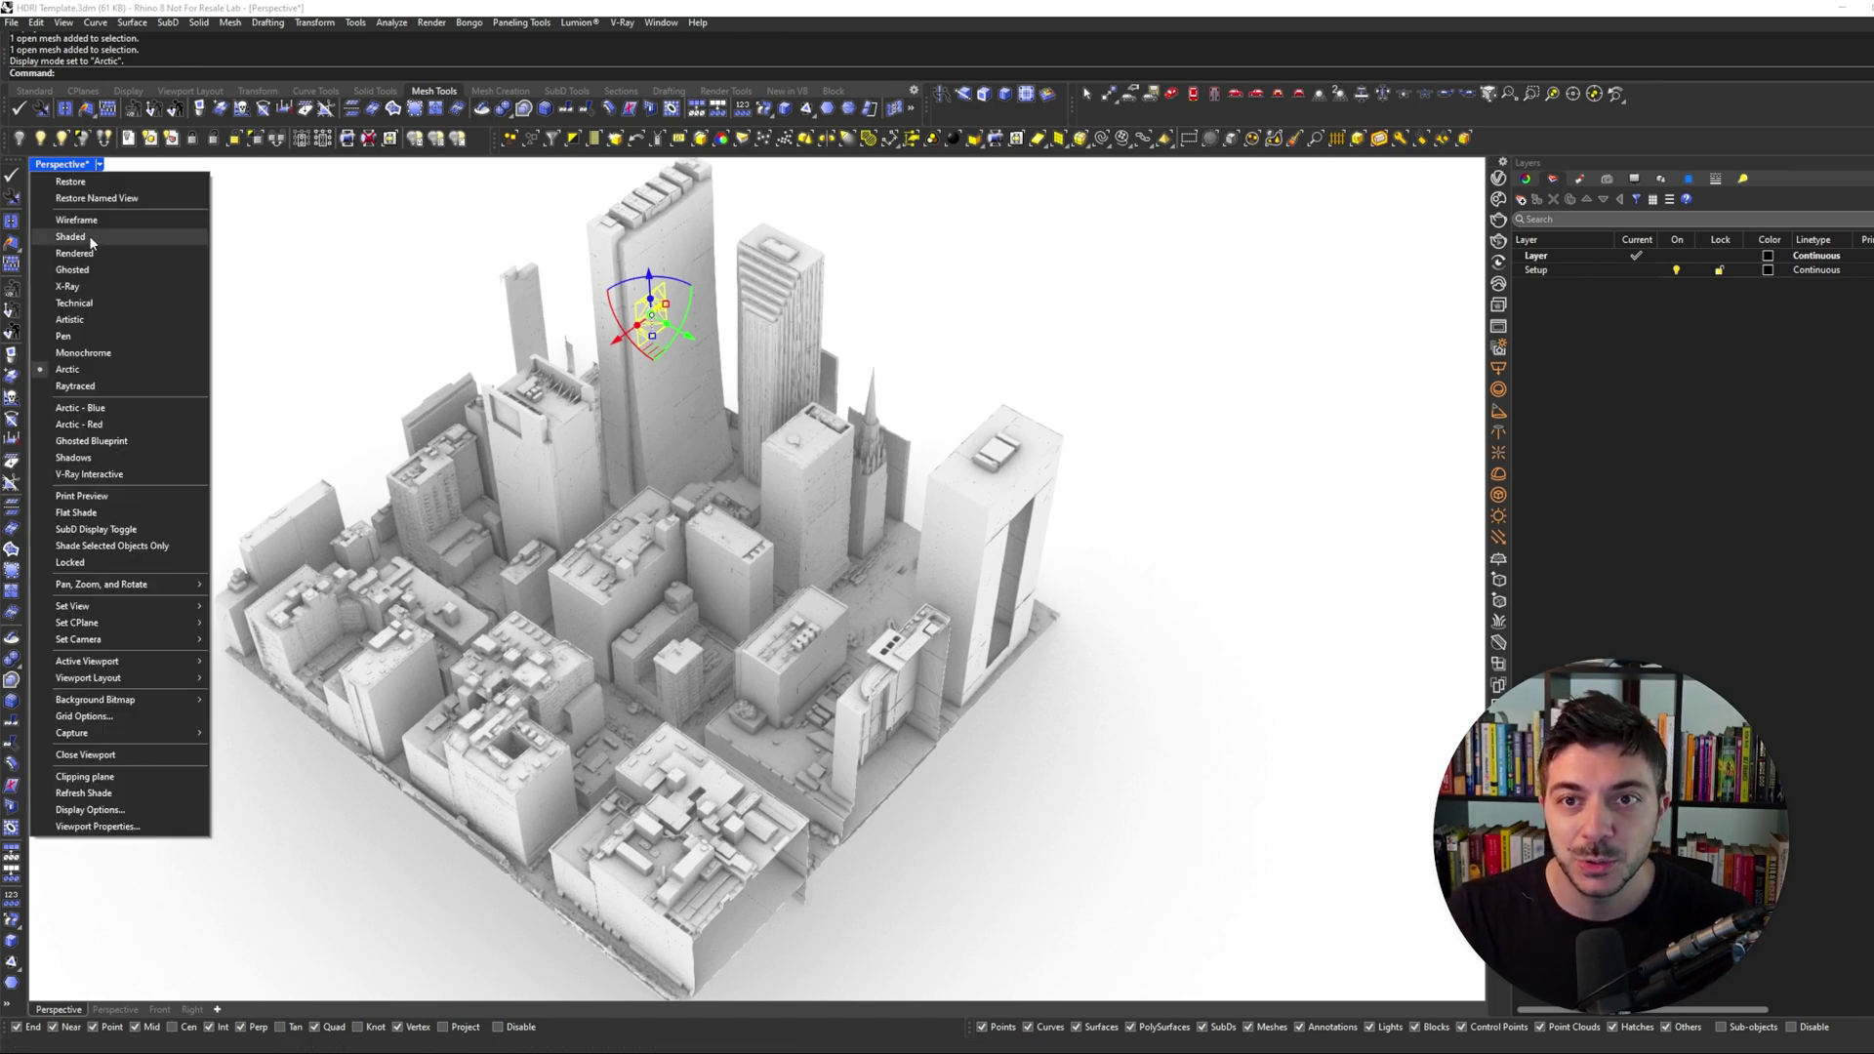
{"action": "left_click", "coordinate": [90, 236]}
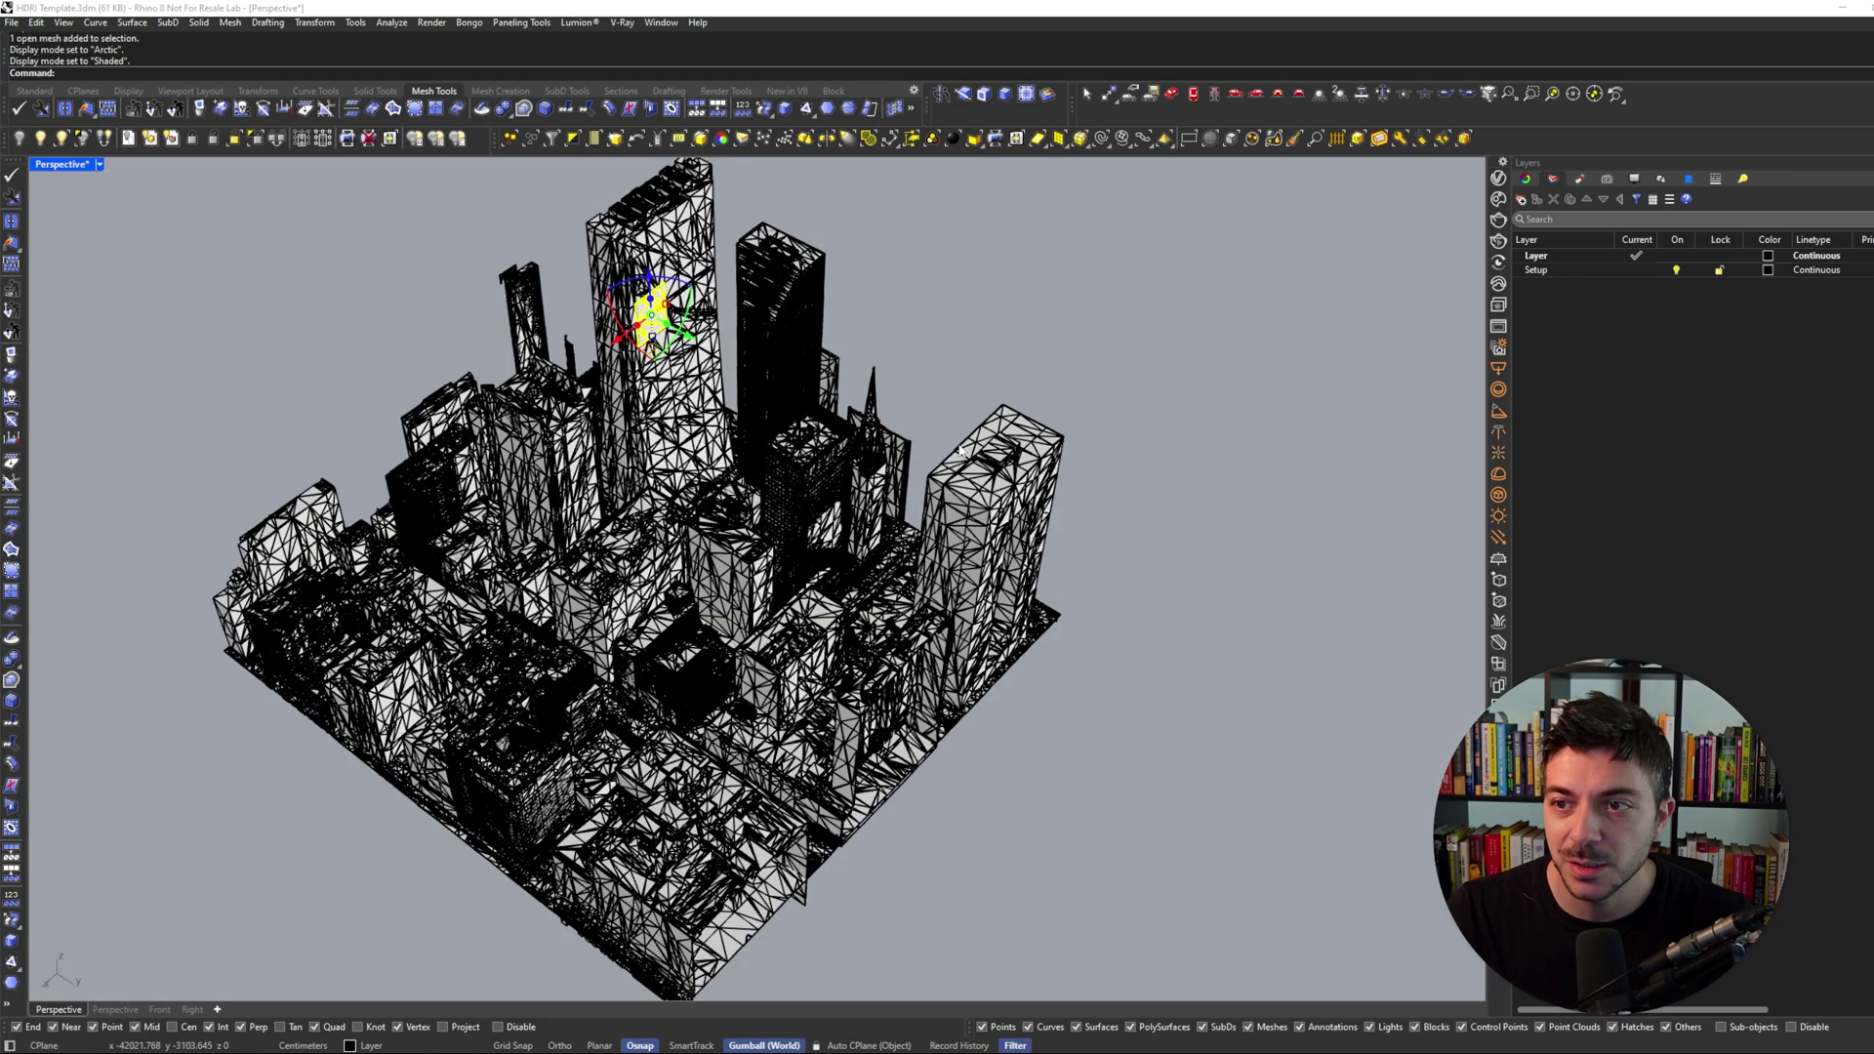
Restore the saved Perspective named view and frame the city model closely in the viewport.
{"action": "left_click", "coordinate": [1609, 181]}
{"action": "double_click", "coordinate": [1550, 246]}
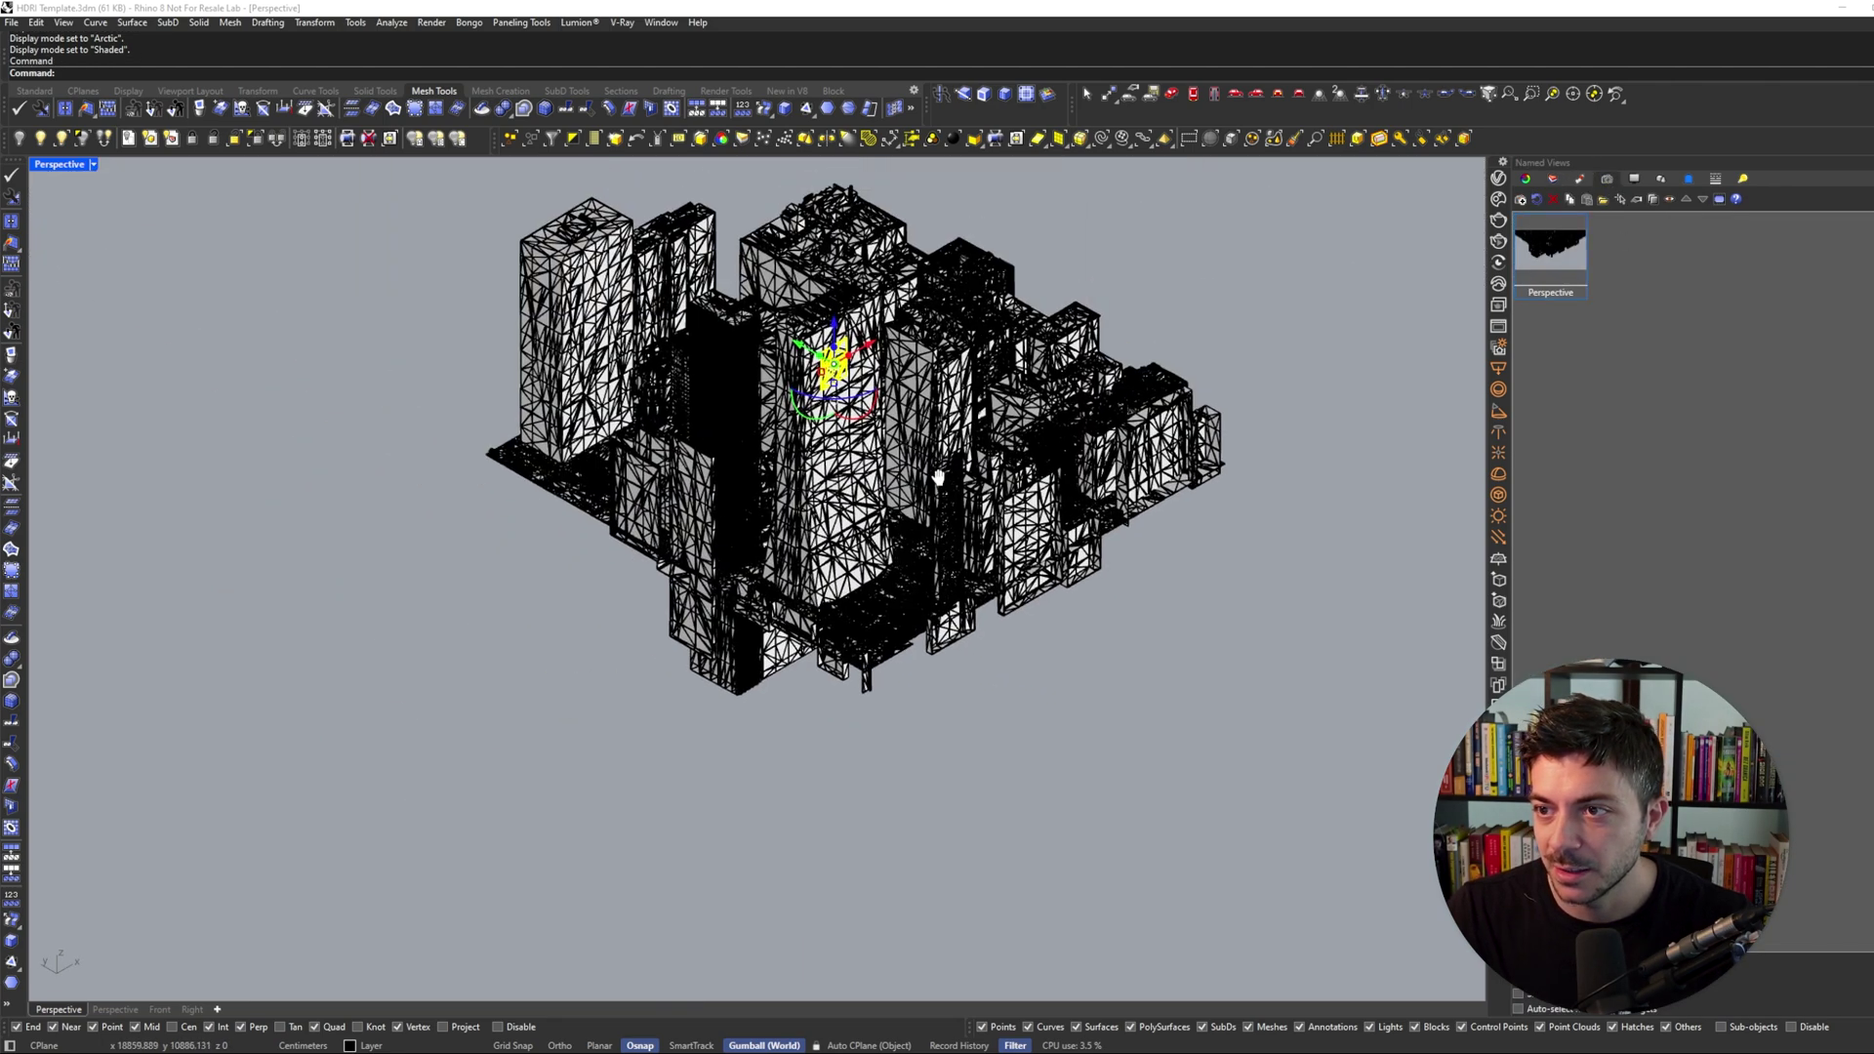
{"action": "scroll", "coordinate": [937, 479], "scroll_direction": "up", "scroll_amount": 4}
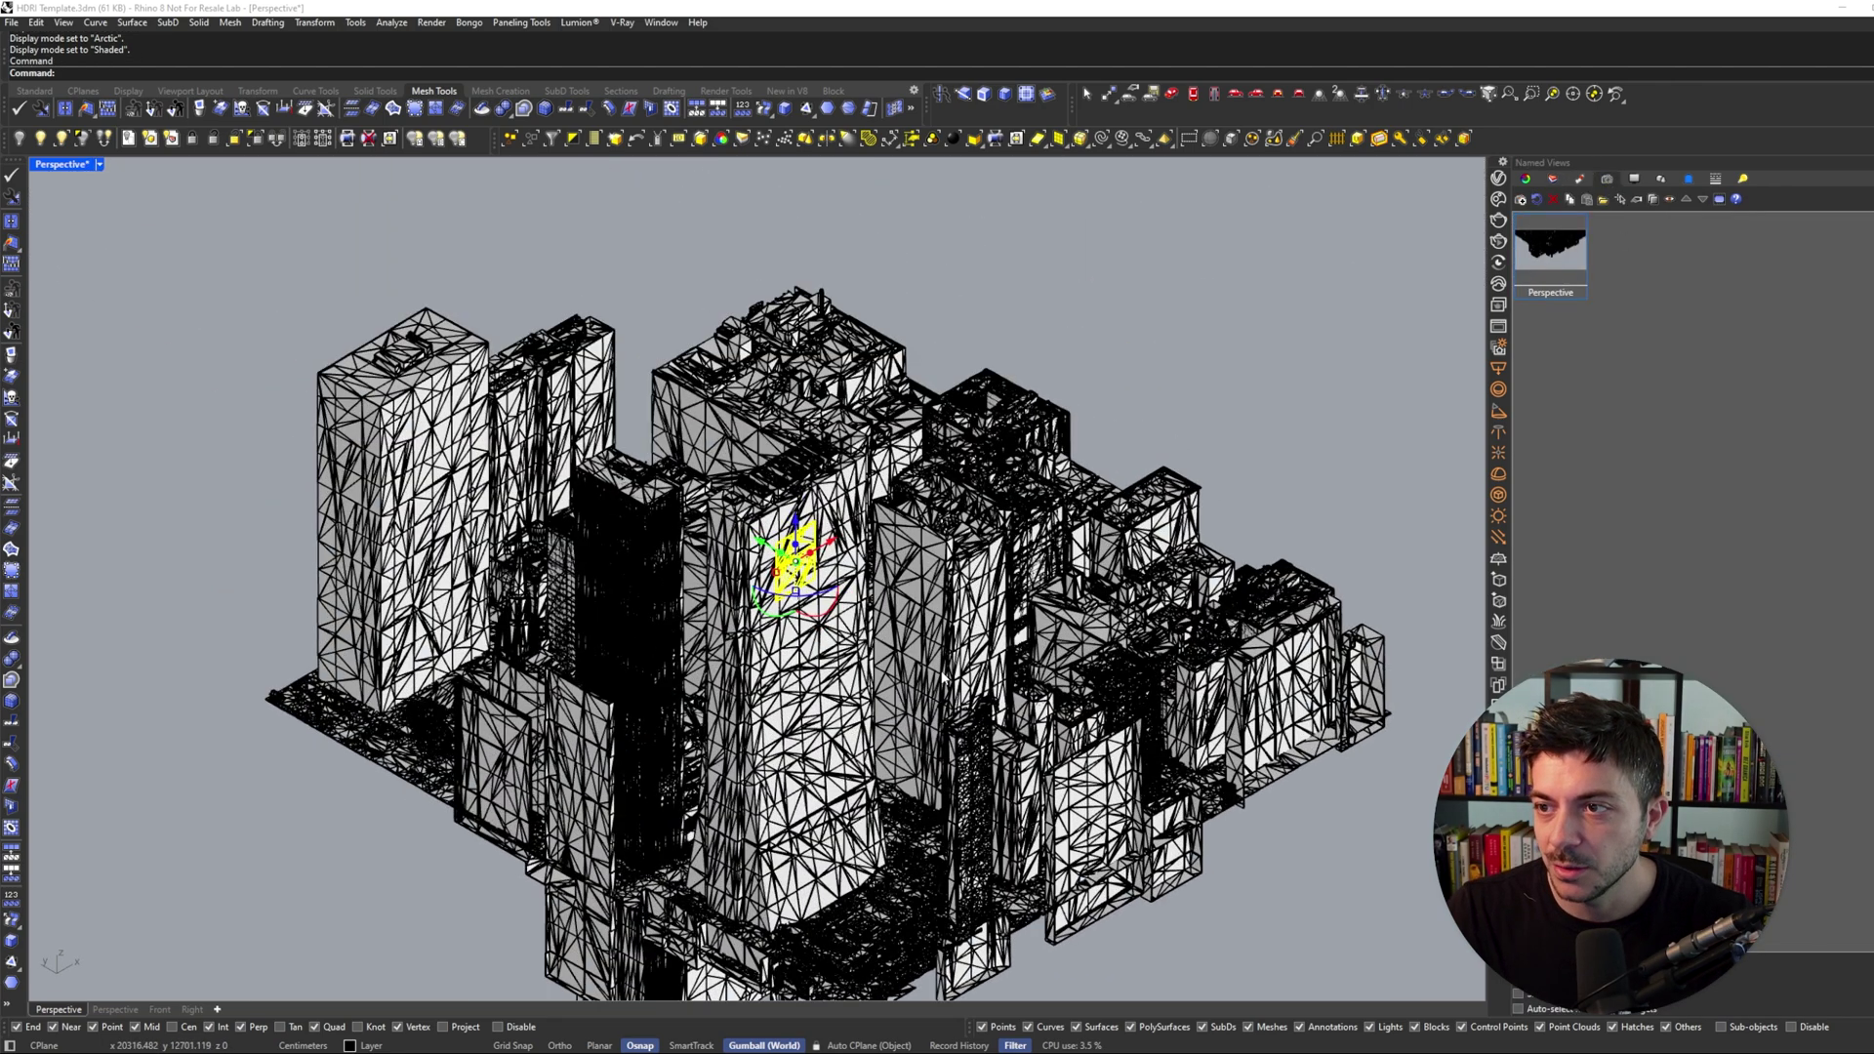
{"action": "right_click_drag", "start_coordinate": [944, 677], "coordinate": [944, 580], "text": "shift"}
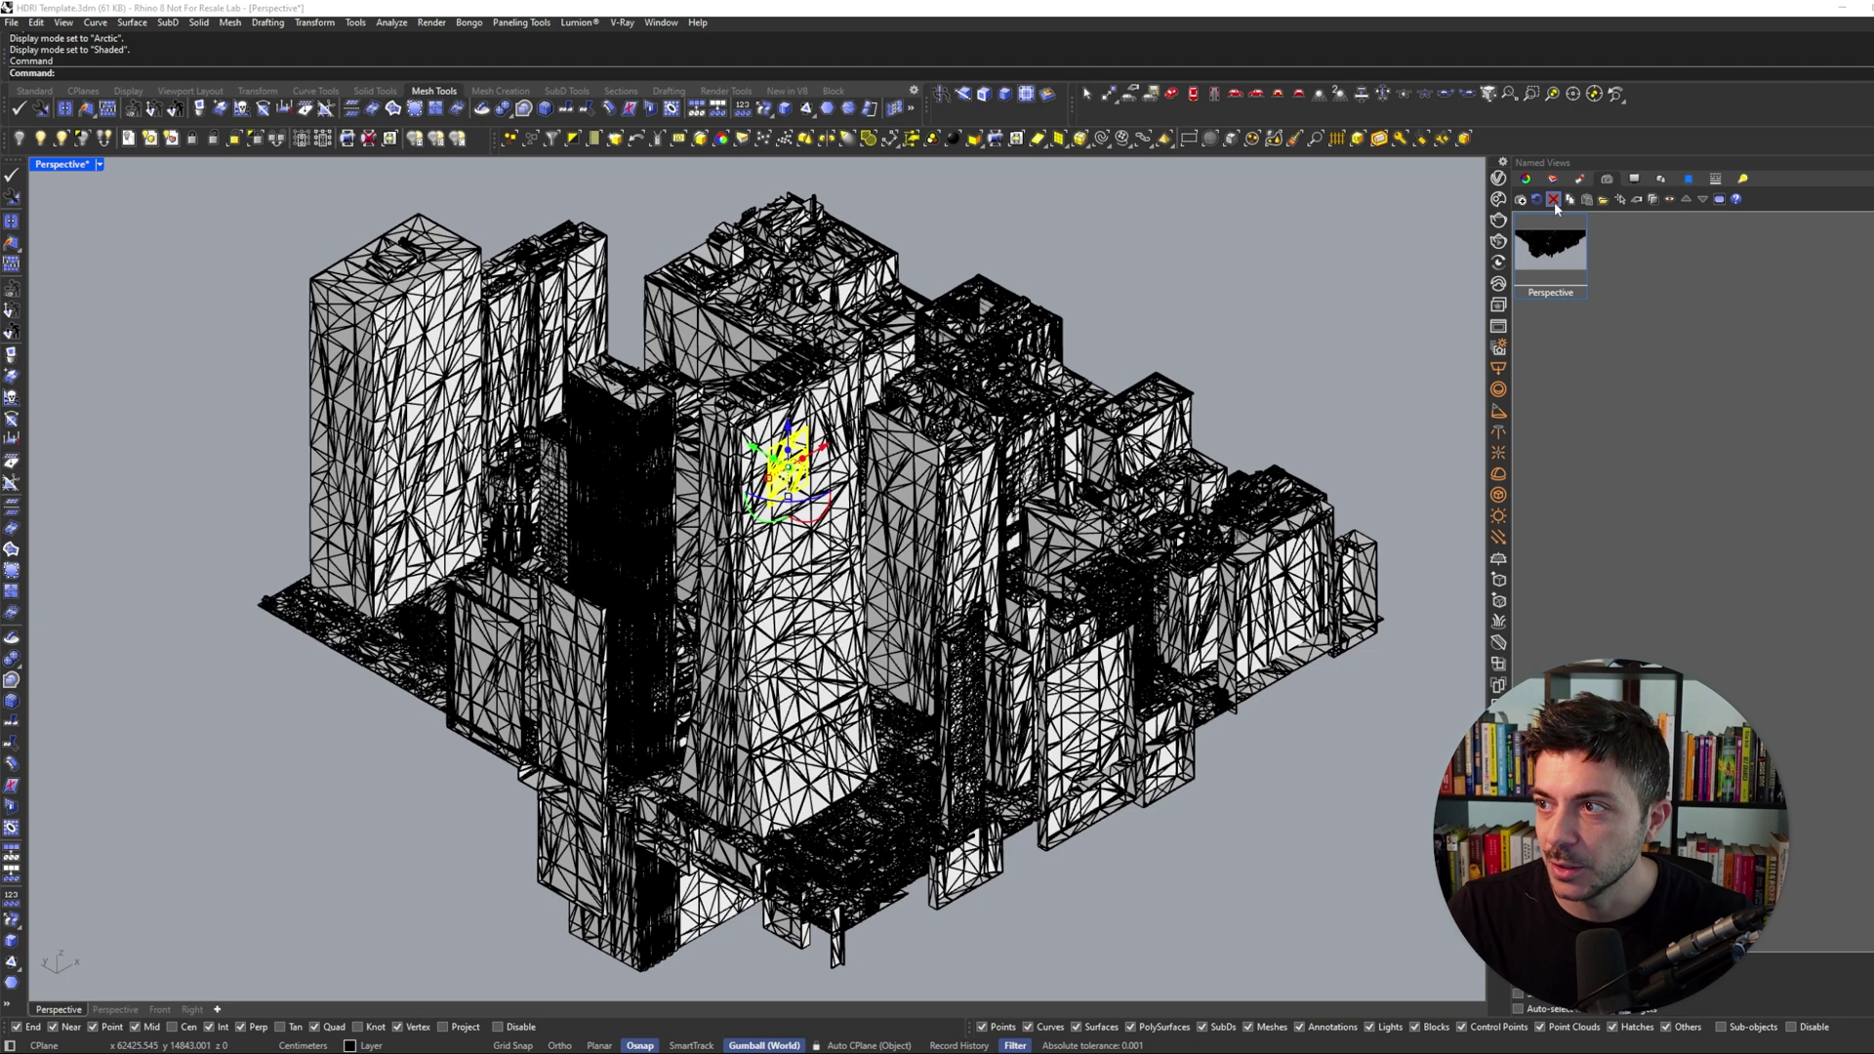
Open the V-Ray Asset Editor and start a production render of the textured city model.
{"action": "left_click", "coordinate": [1498, 178]}
{"action": "left_click", "coordinate": [898, 314]}
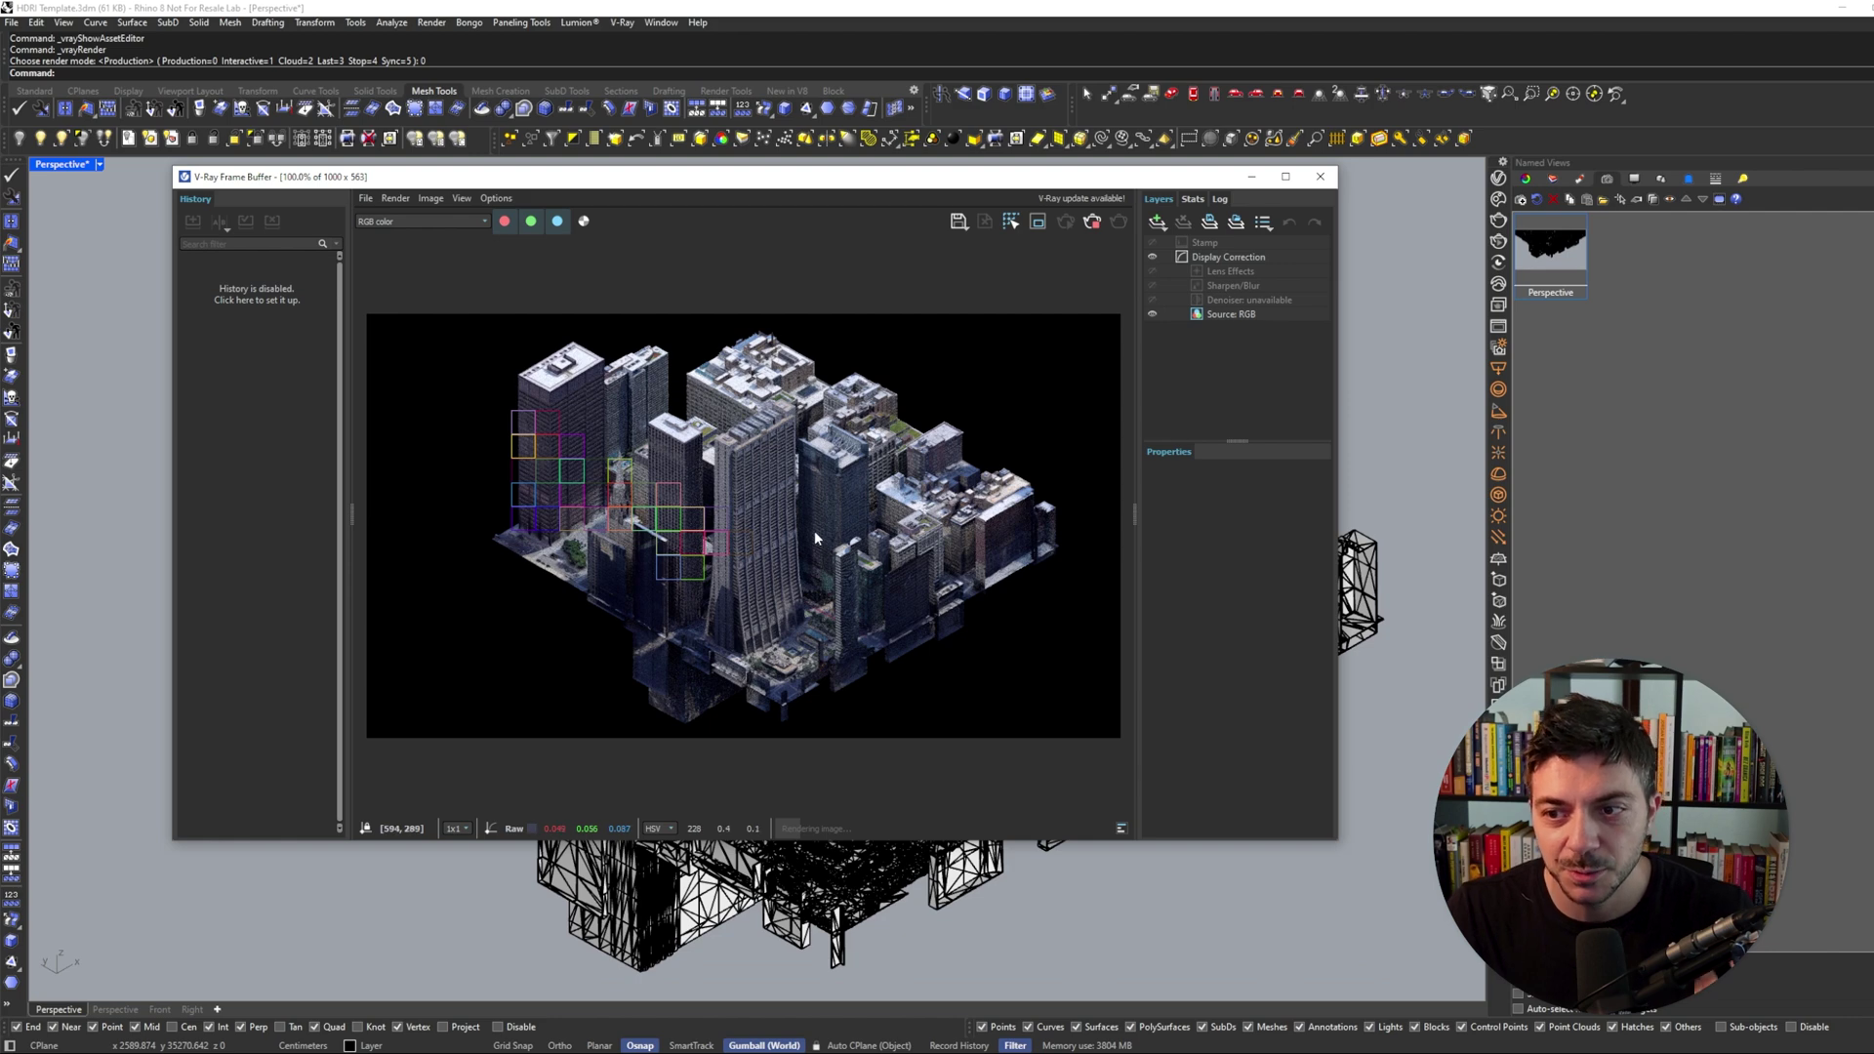
{"action": "scroll", "coordinate": [781, 527], "scroll_direction": "down", "scroll_amount": 1}
{"action": "scroll", "coordinate": [738, 524], "scroll_direction": "up", "scroll_amount": 1}
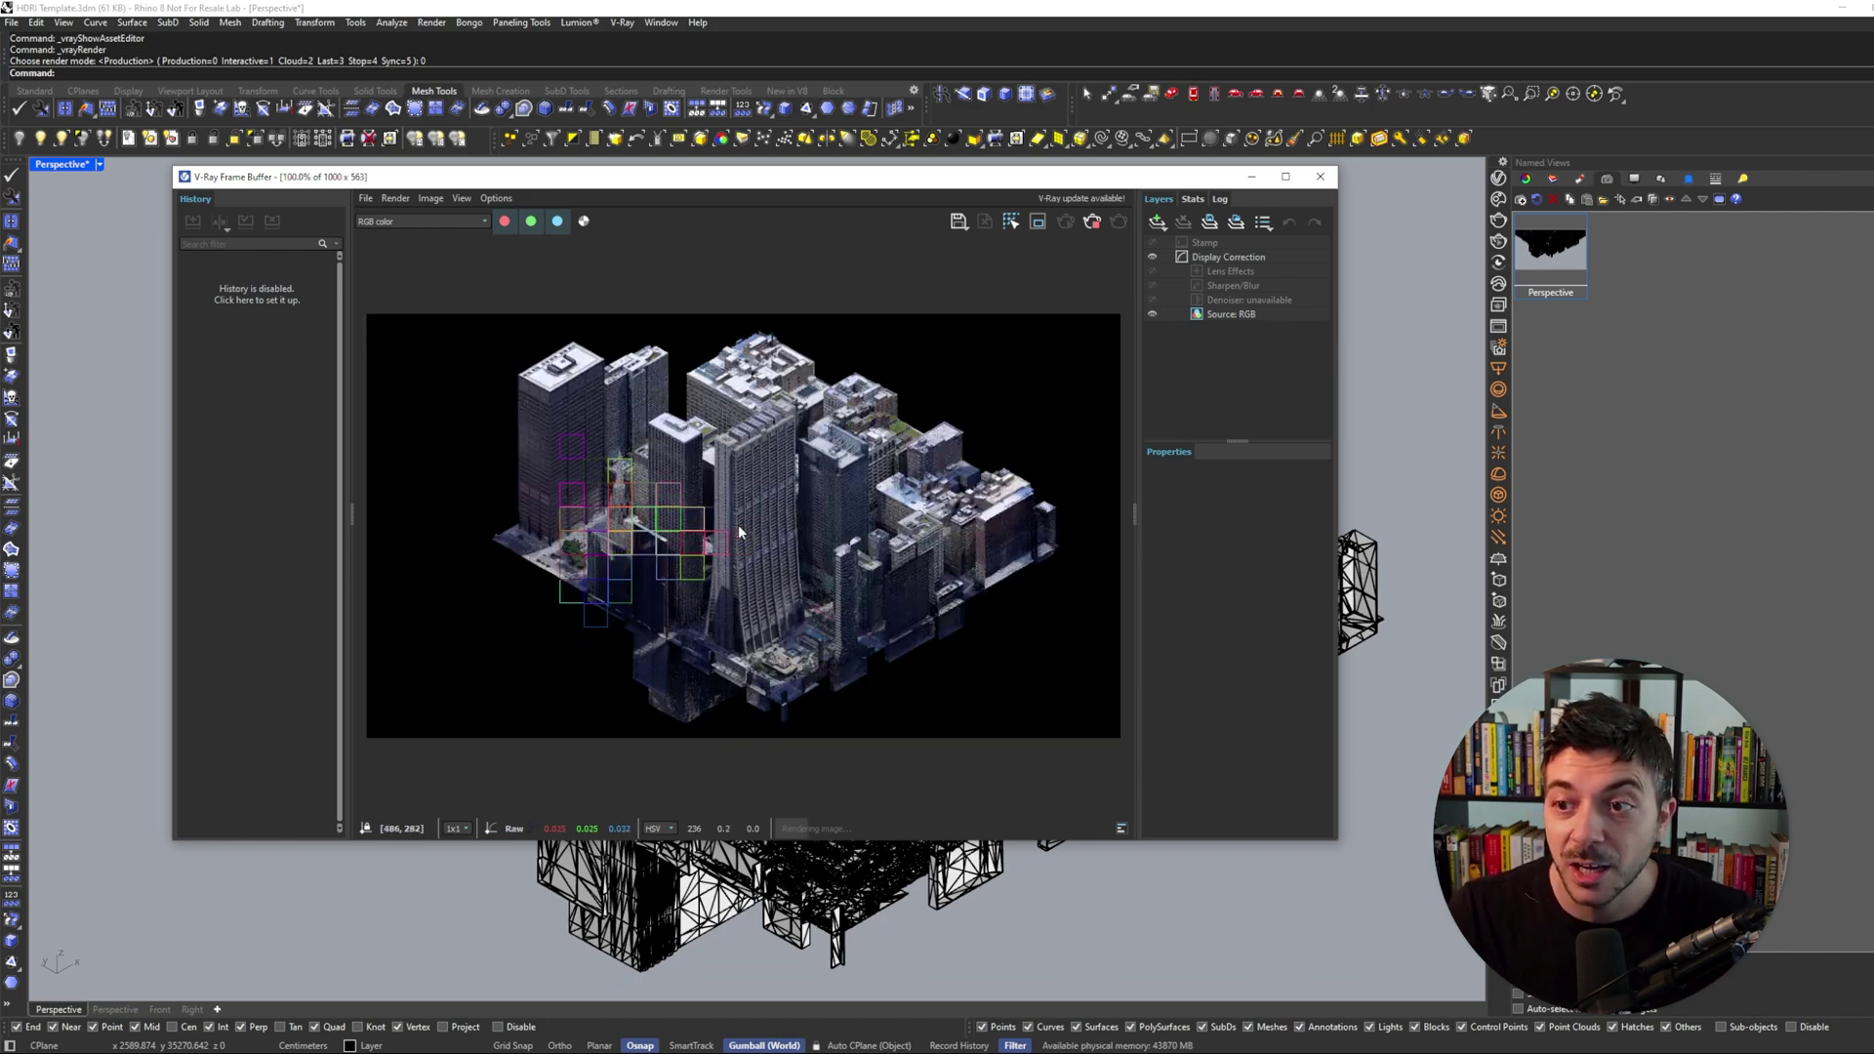